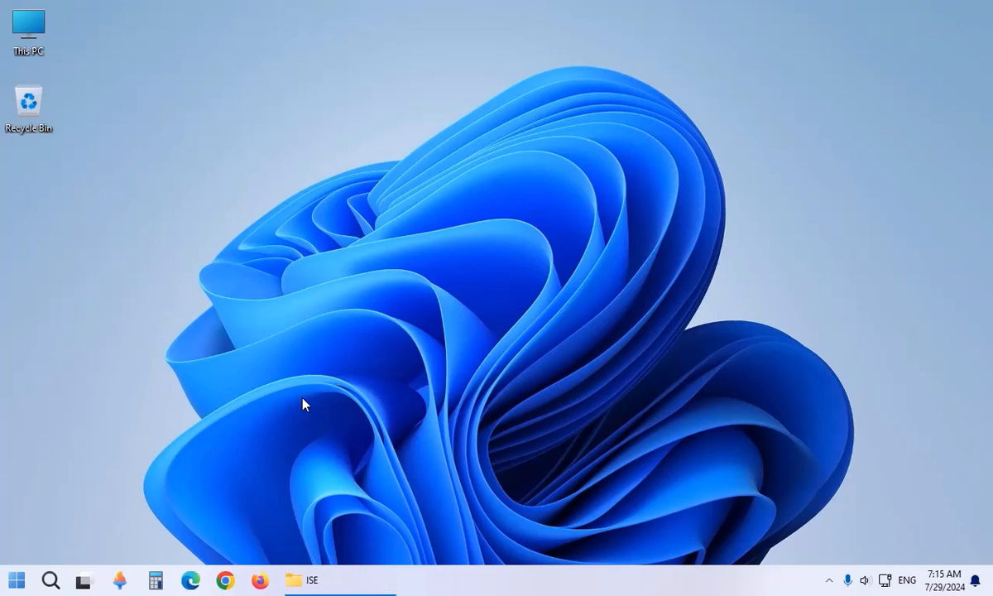
# Open Edge and search Google for 'دانلود virtualbox'.
pyautogui.click(192, 579)
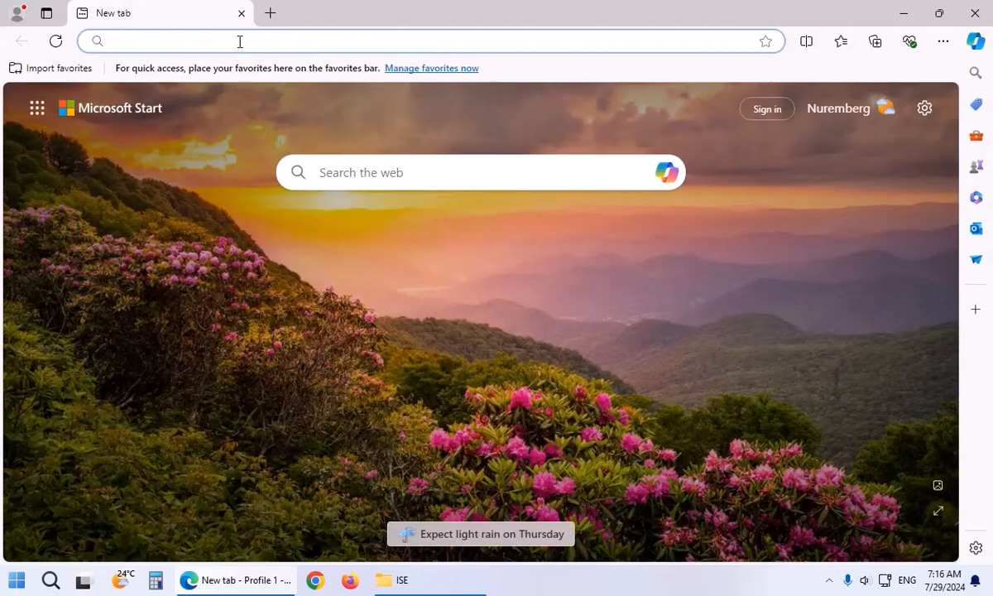
pyautogui.write('دانلود')
pyautogui.hotkey('alt', 'shift')
pyautogui.write('VIRTUALB')
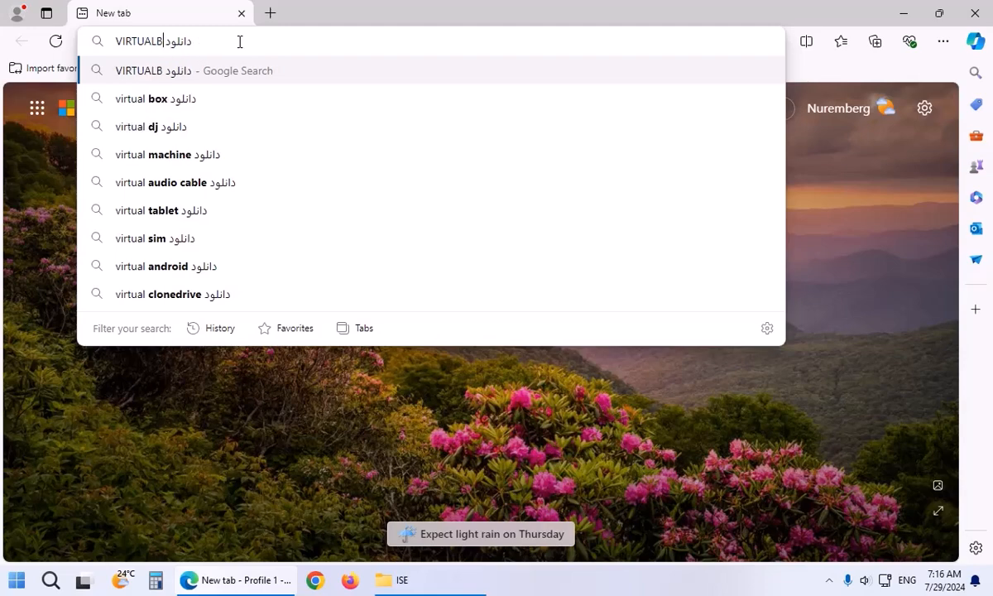
pyautogui.press('Down')
pyautogui.press('Return')
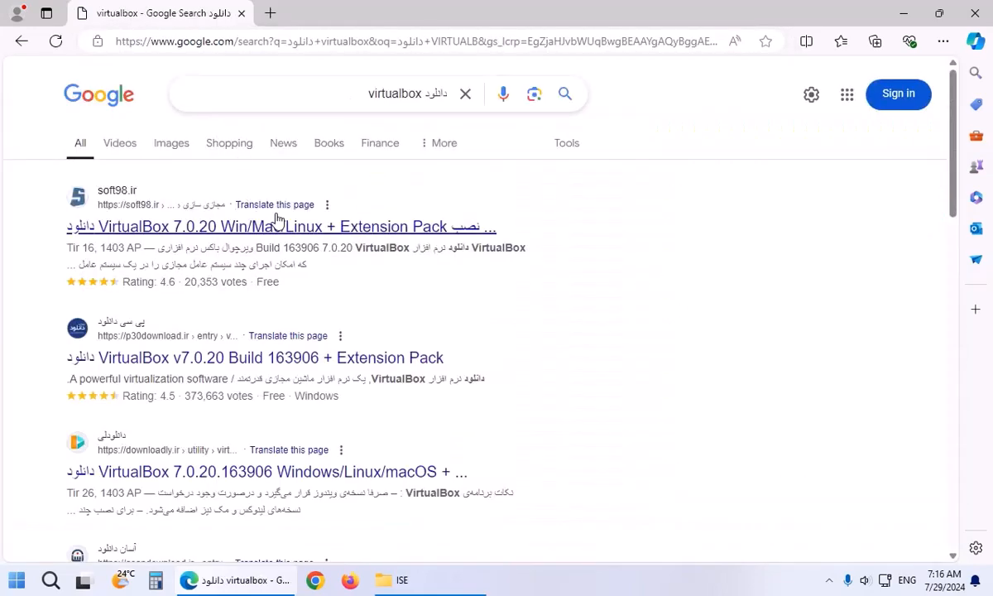
# Open the soft98 result in a new tab, turn off translation, and download 64-bit VirtualBox 7.0.20.
pyautogui.middleClick(204, 236)
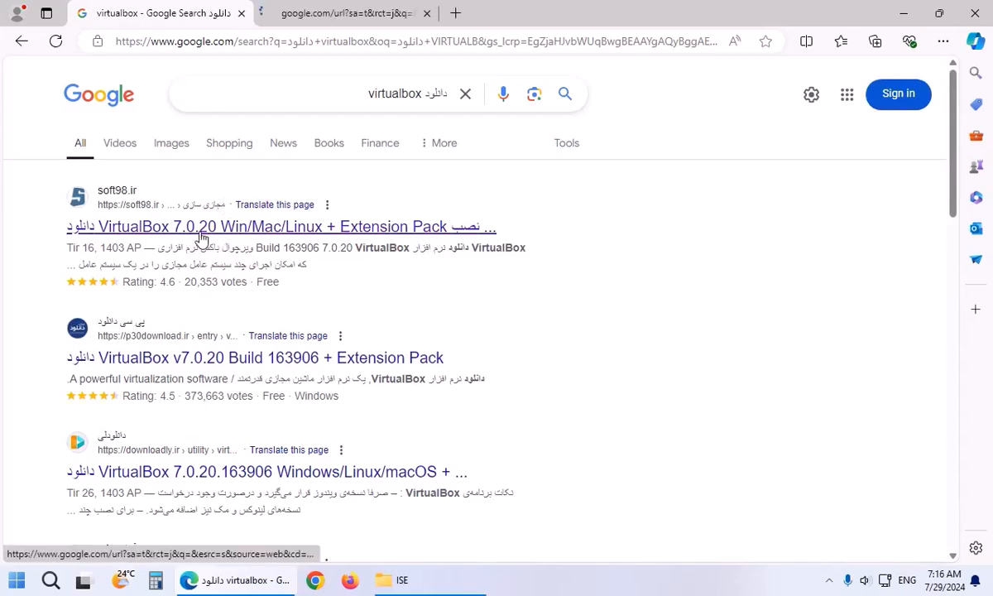
pyautogui.click(277, 15)
pyautogui.scroll(-8, 288, 236)
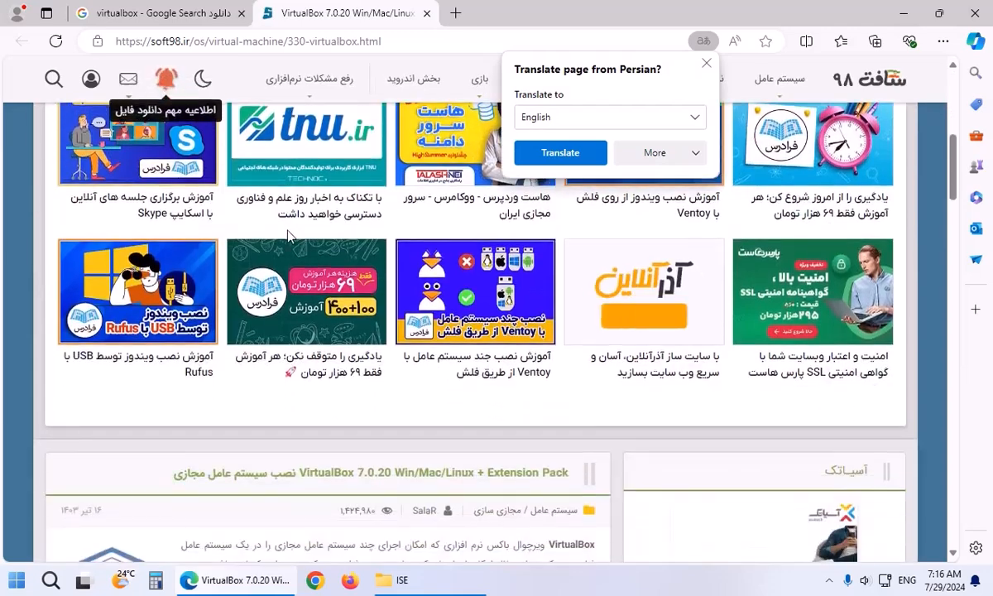
pyautogui.scroll(-4, 288, 236)
pyautogui.click(693, 151)
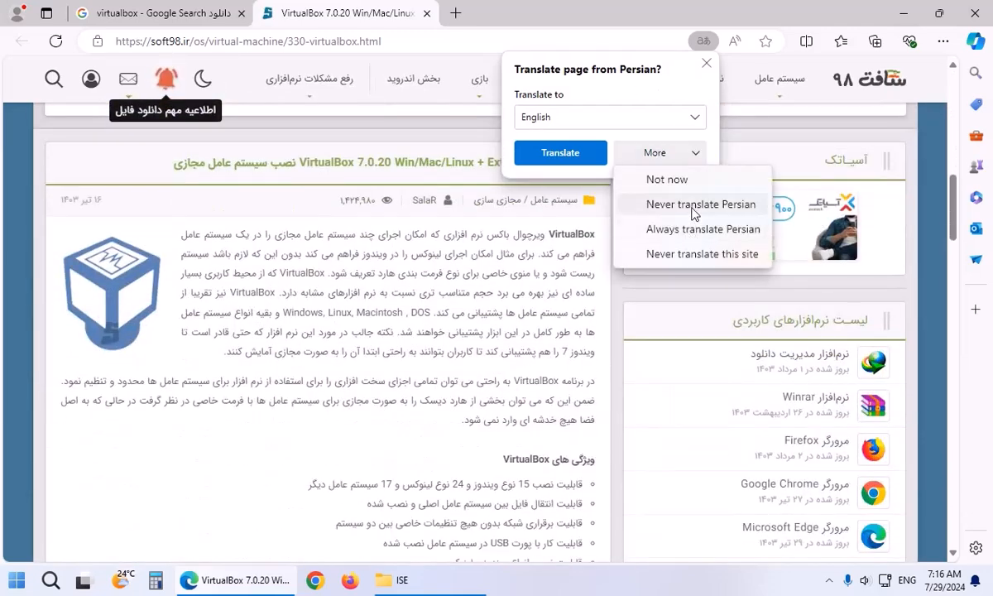
pyautogui.click(695, 254)
pyautogui.scroll(-8, 487, 276)
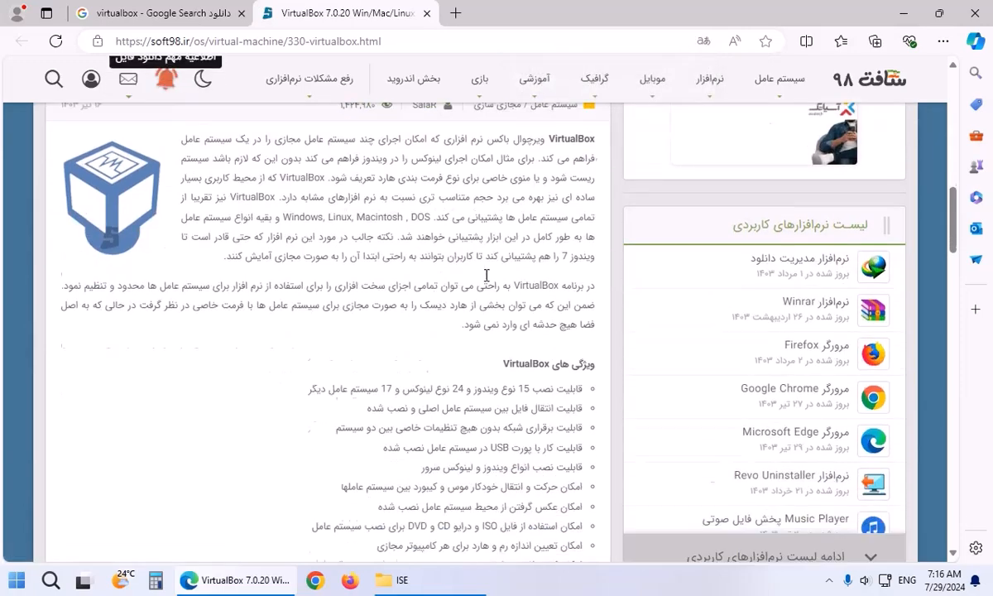
pyautogui.scroll(-3, 487, 276)
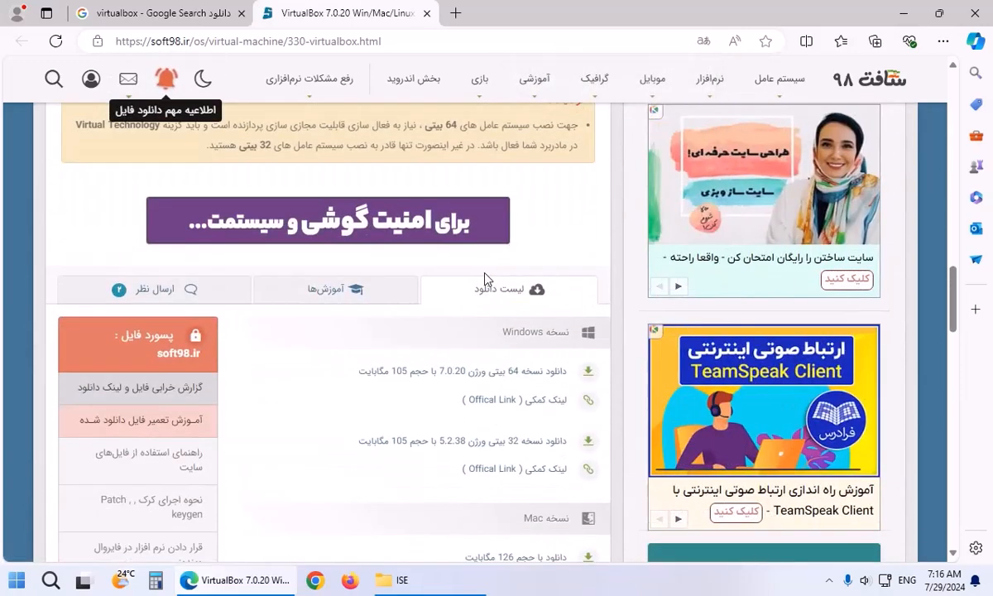
pyautogui.click(488, 379)
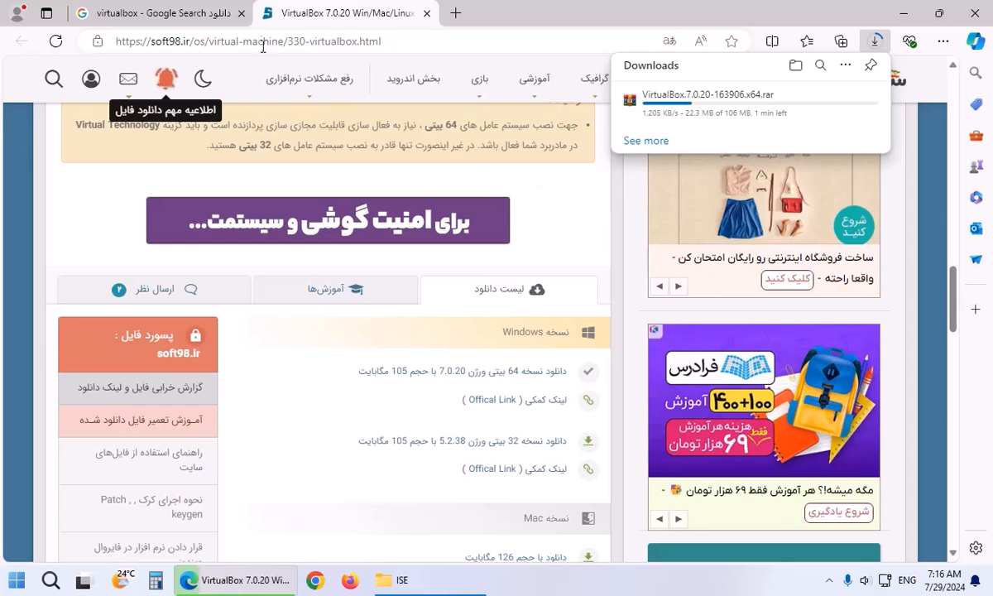
# Change the Google query to 'دانلود نرم افزار ویندوز مجازی' and search.
pyautogui.click(178, 19)
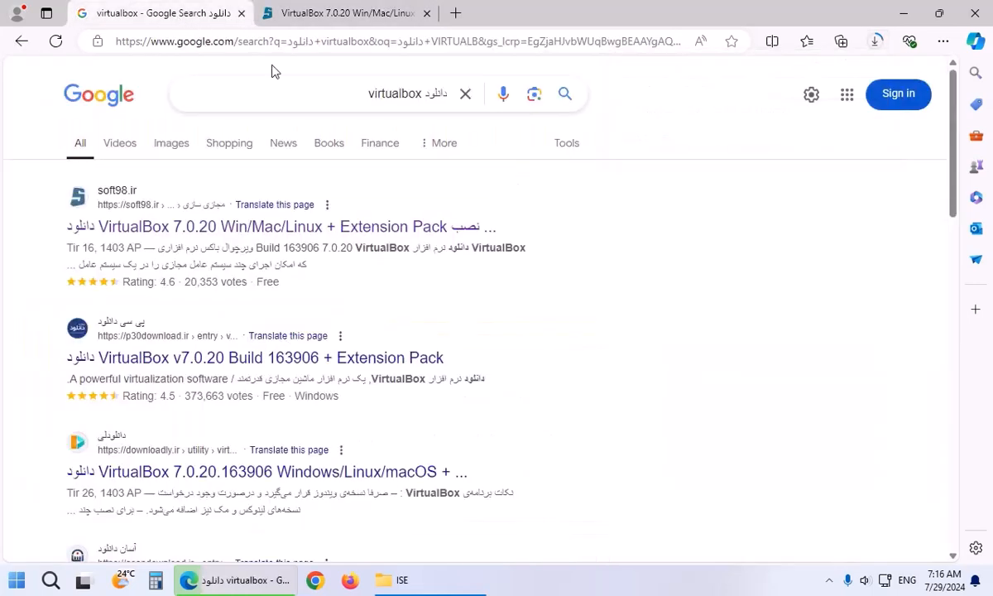
pyautogui.doubleClick(399, 94)
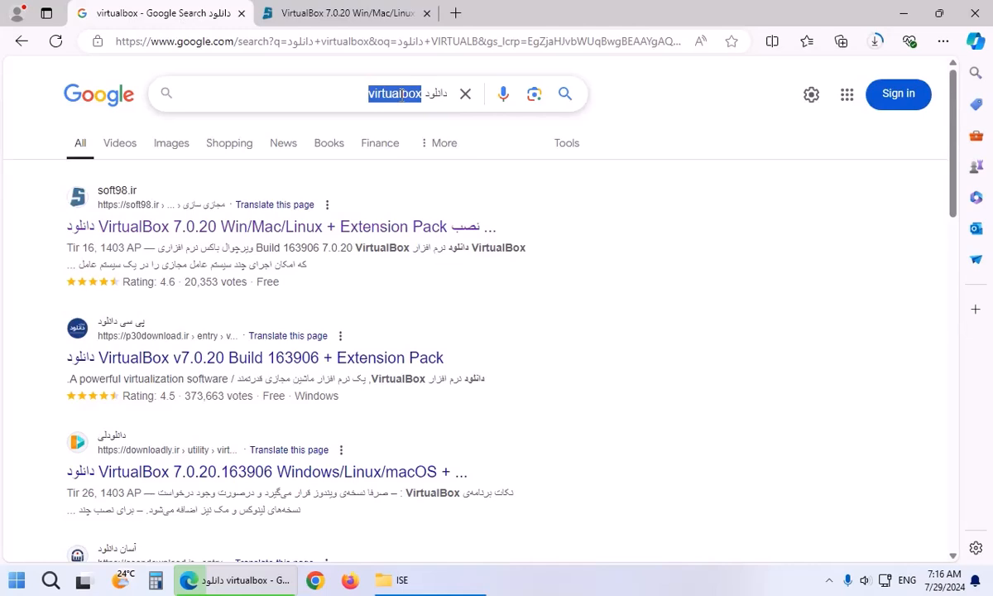
pyautogui.hotkey('alt', 'shift')
pyautogui.write('نرم افزار ')
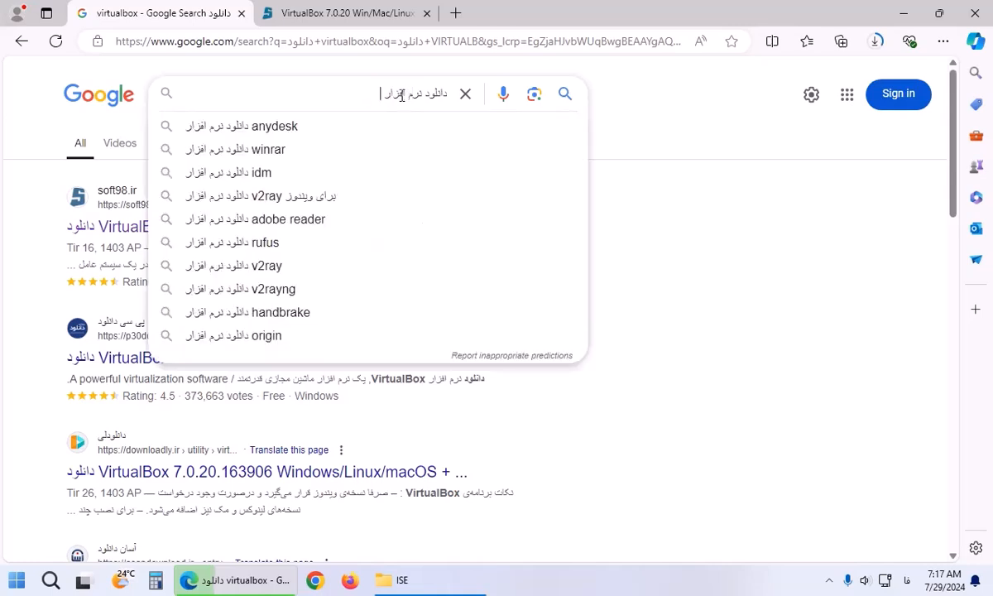
pyautogui.write('ویندوز م')
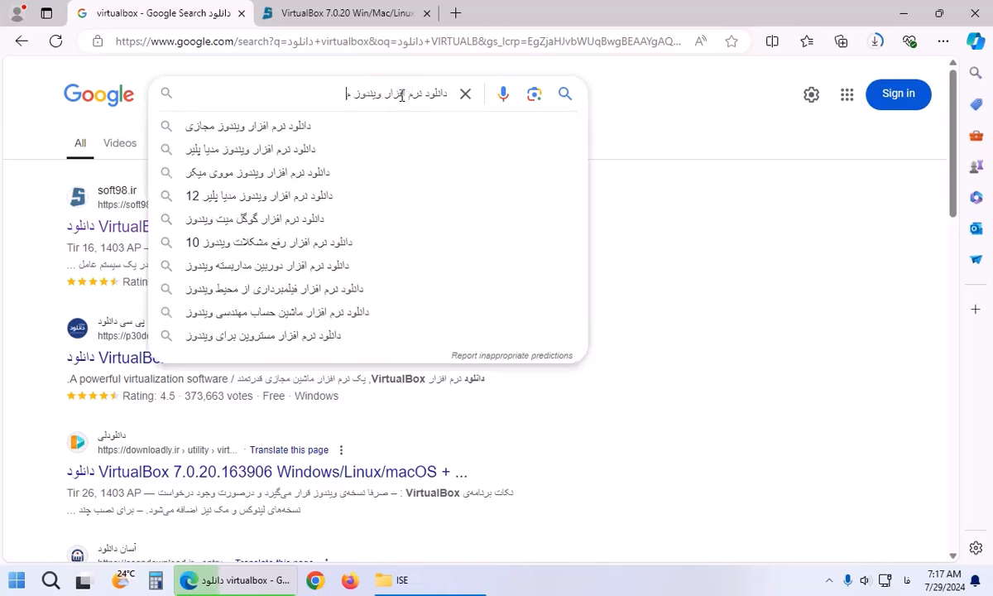
pyautogui.write('جازی')
pyautogui.press('Return')
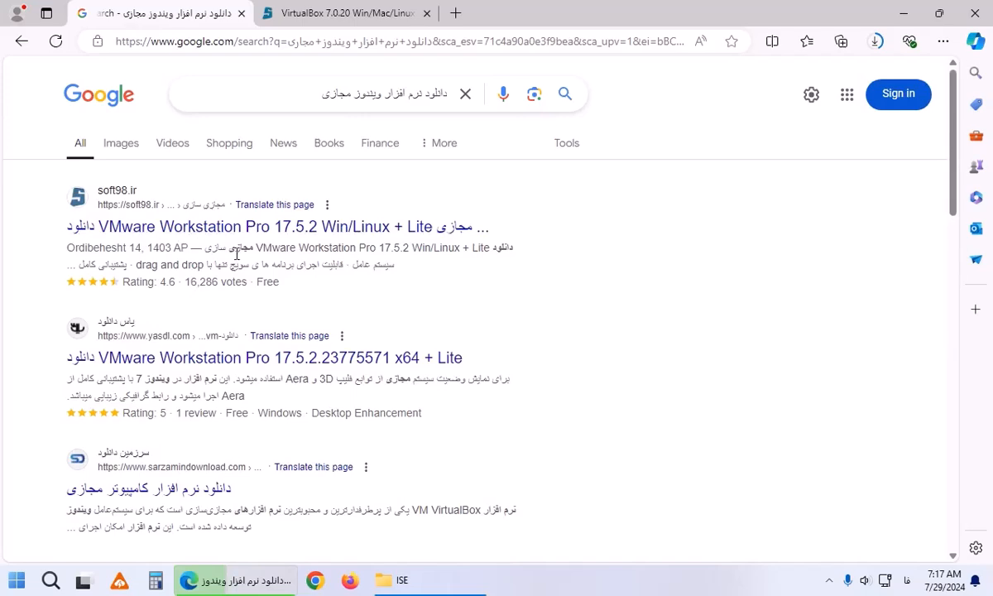
# Open soft98's VMware Workstation Pro 17.5.2 result and scroll to its download list.
pyautogui.scroll(-1, 237, 260)
pyautogui.scroll(-3, 236, 260)
pyautogui.scroll(-4, 248, 273)
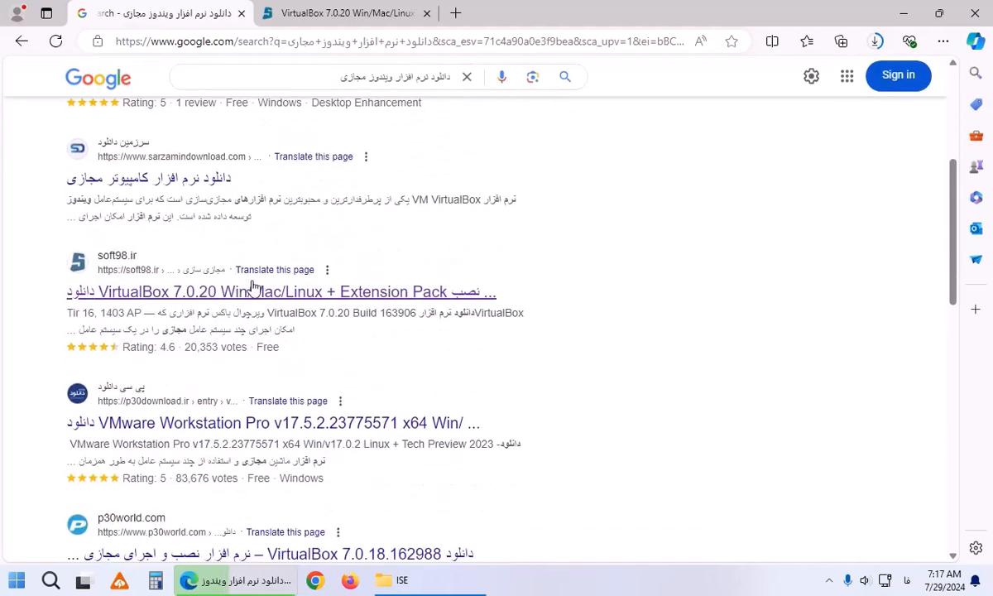
pyautogui.scroll(-4, 270, 305)
pyautogui.scroll(-7, 273, 302)
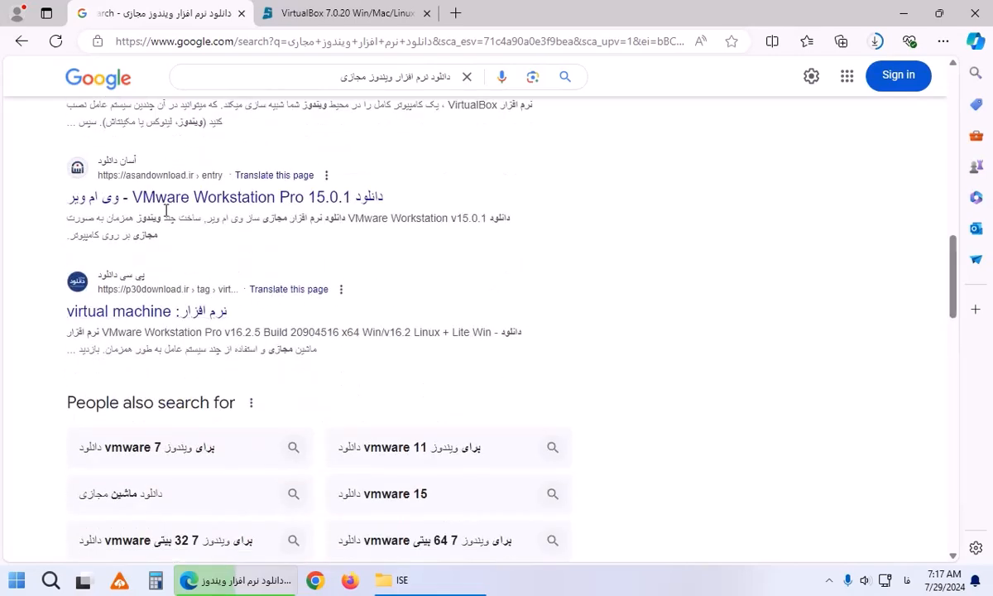
pyautogui.scroll(-4, 246, 219)
pyautogui.scroll(-5, 249, 225)
pyautogui.scroll(-3, 317, 273)
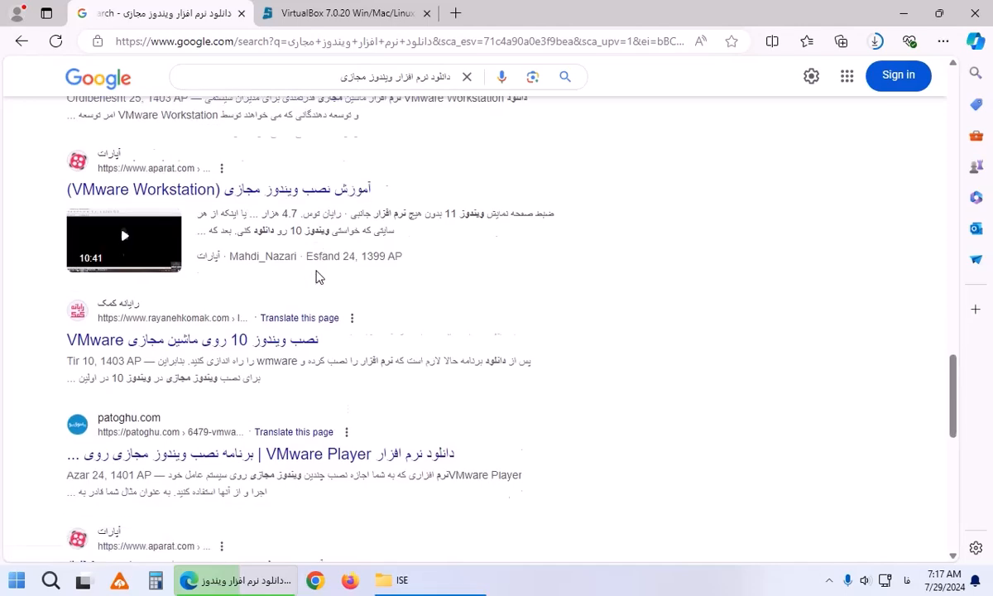
pyautogui.scroll(-4, 317, 275)
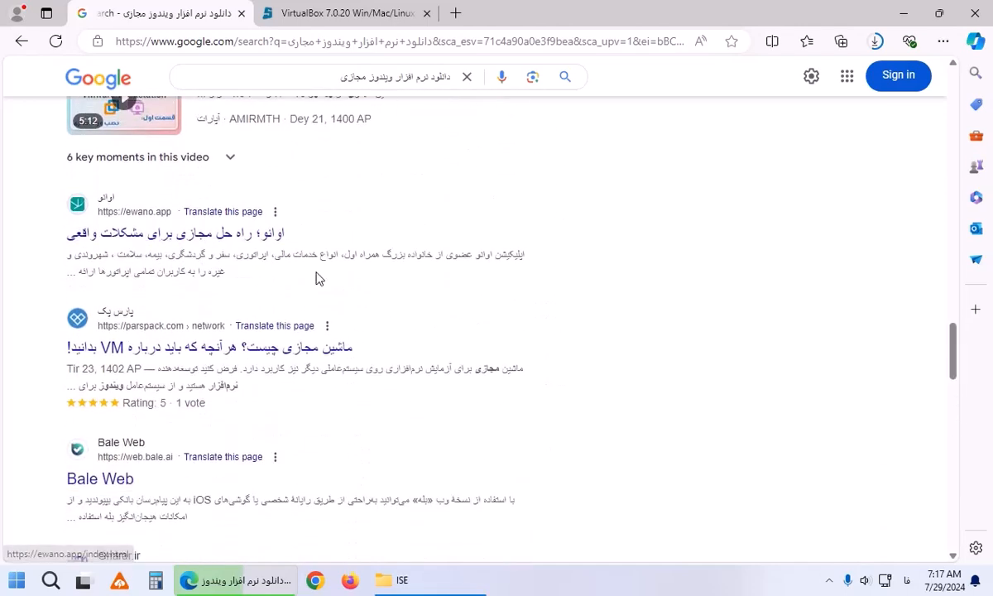
pyautogui.moveTo(953, 348); pyautogui.dragTo(959, 152)
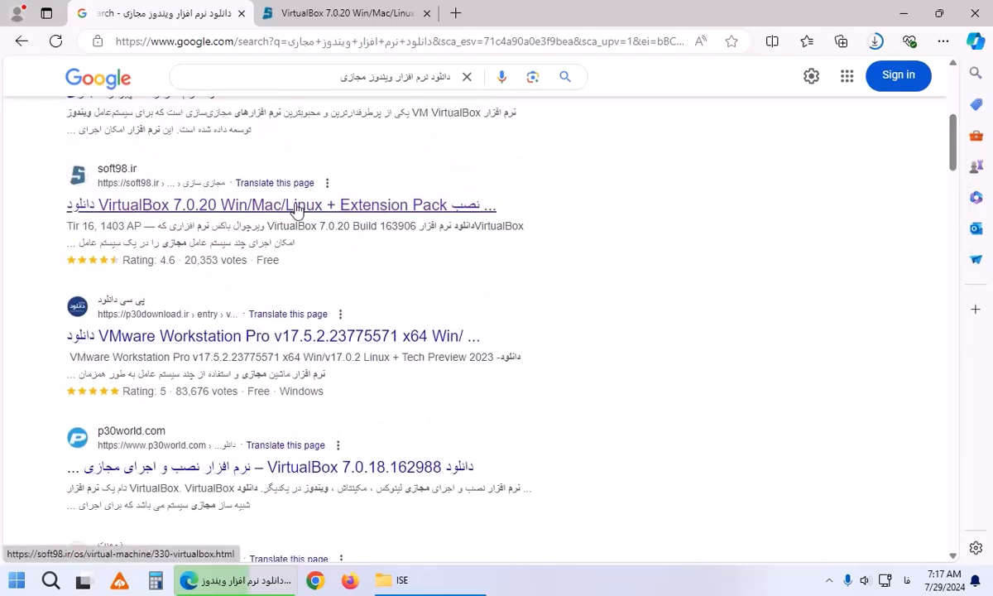
pyautogui.scroll(3, 299, 236)
pyautogui.scroll(3, 302, 248)
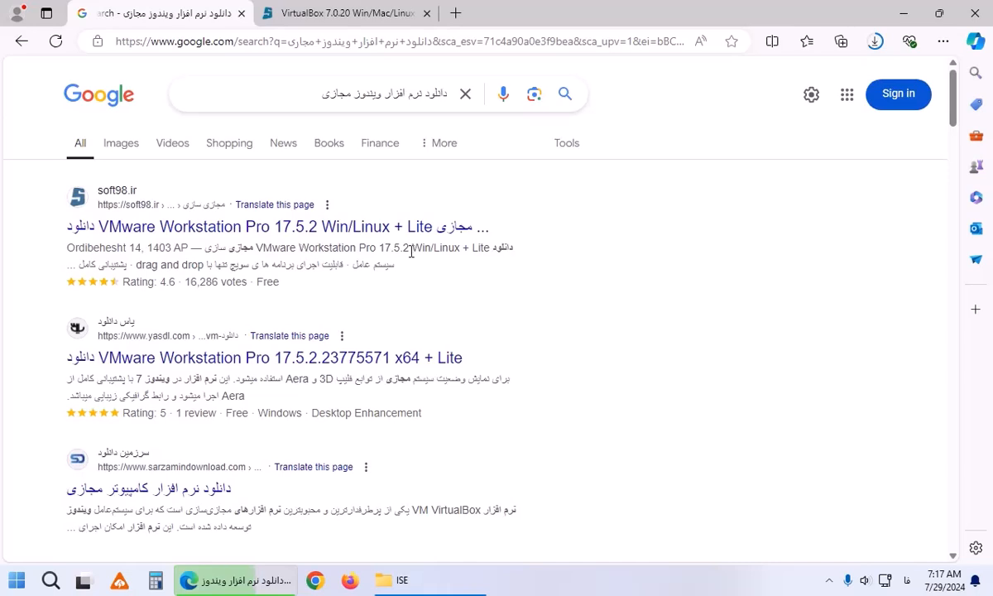
pyautogui.scroll(-1, 411, 251)
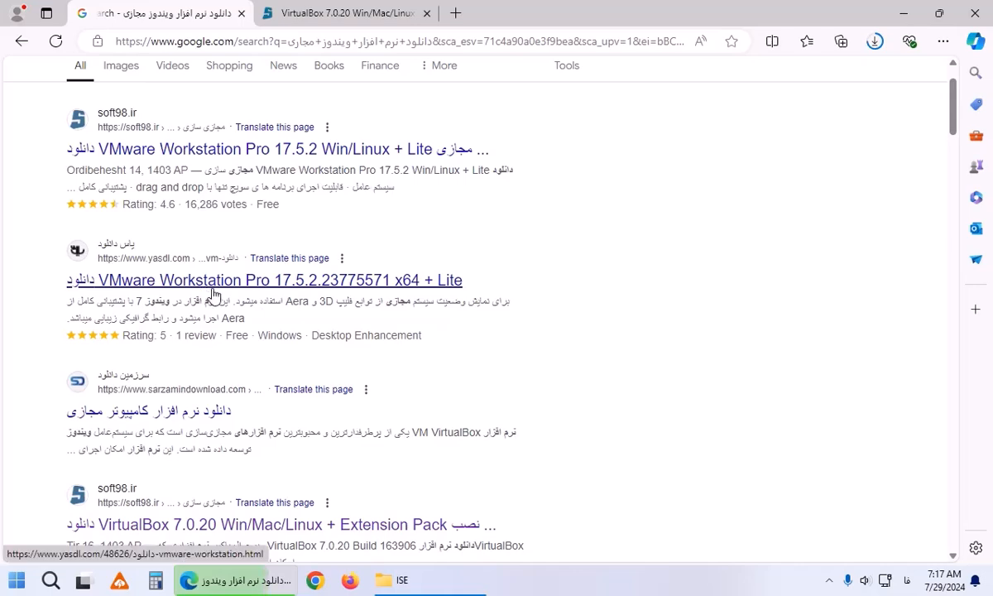
pyautogui.scroll(1, 197, 294)
pyautogui.click(215, 235)
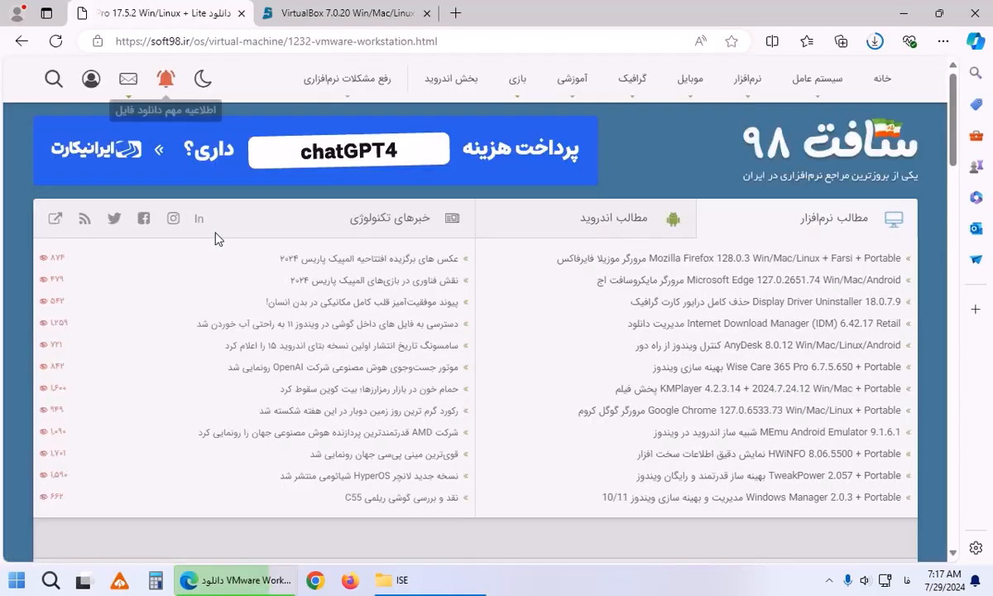
pyautogui.scroll(-10, 248, 314)
pyautogui.scroll(-4, 255, 321)
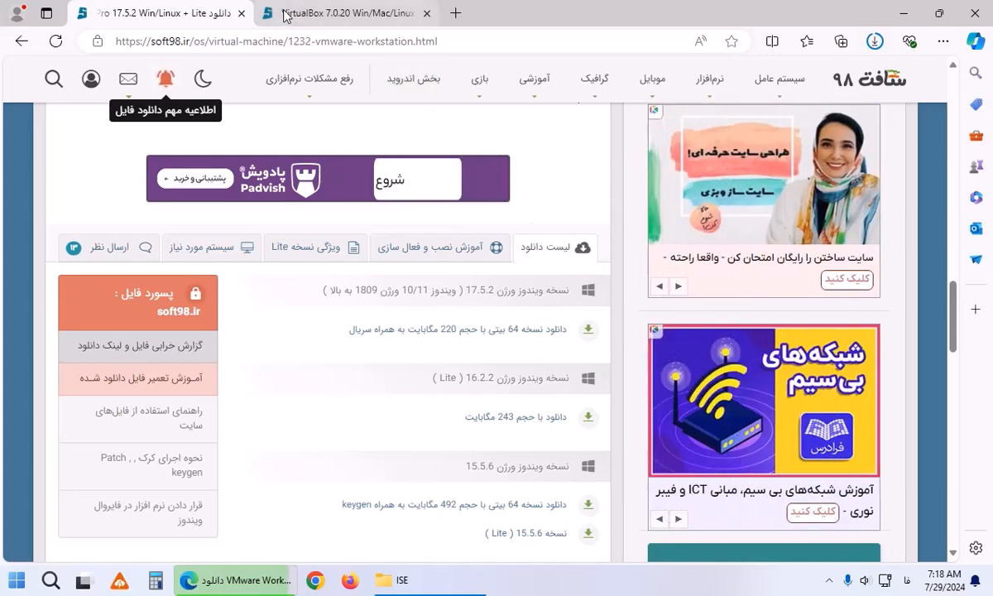
# Open the downloaded VirtualBox rar from Edge's downloads and run its installer, entering the archive password.
pyautogui.click(331, 13)
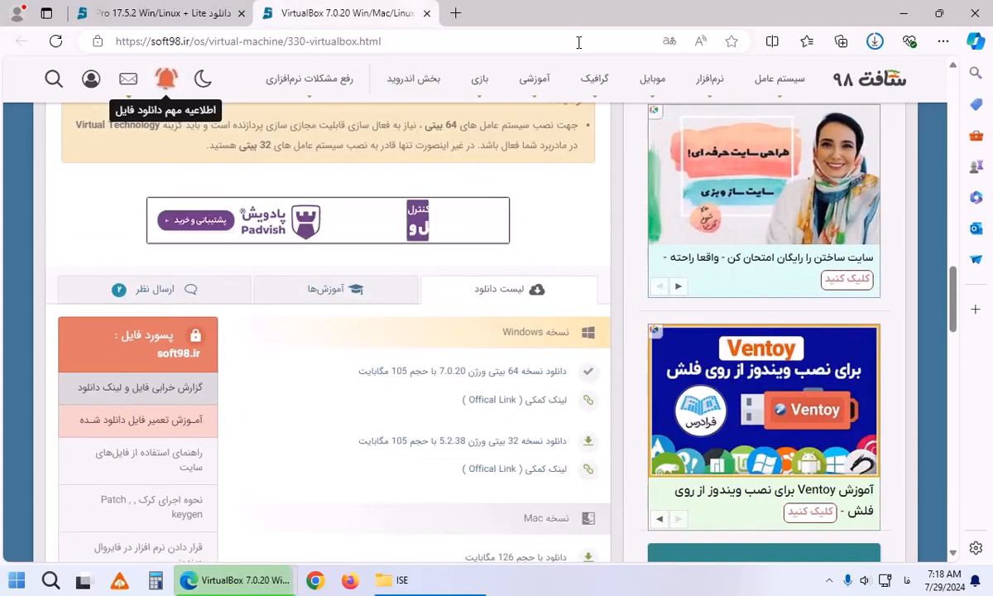
pyautogui.click(872, 44)
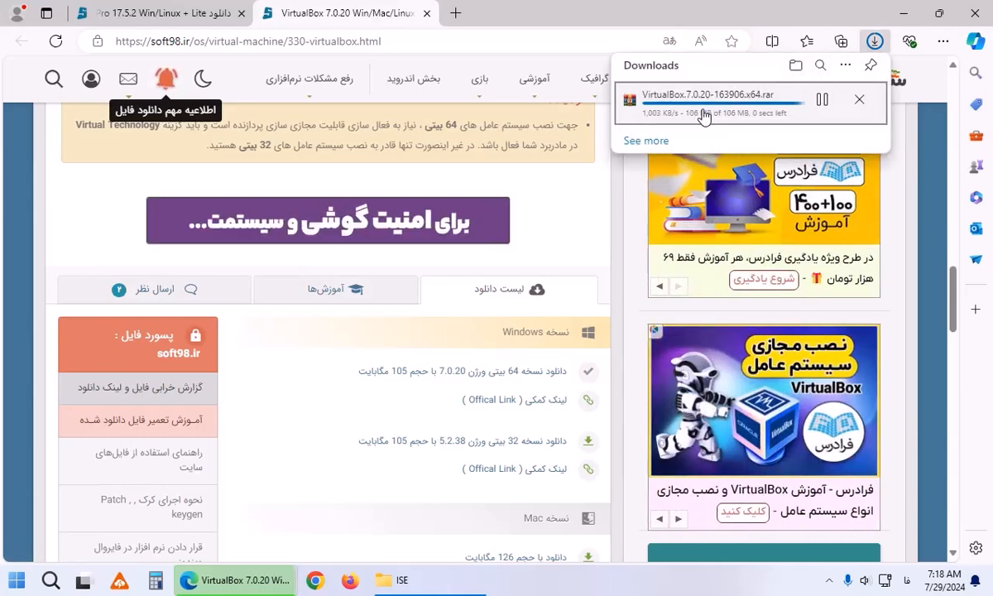
pyautogui.click(658, 107)
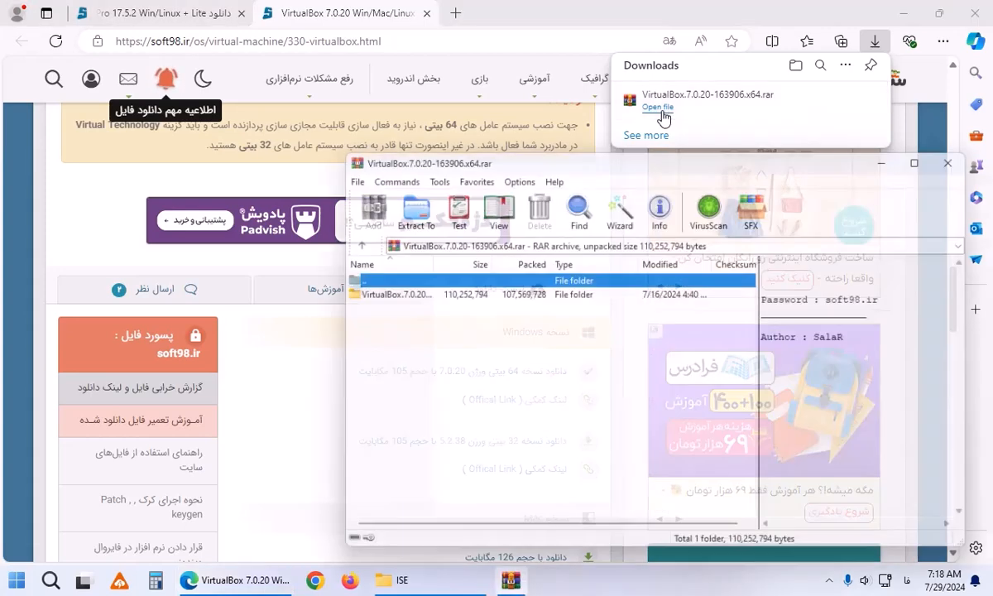
pyautogui.doubleClick(396, 294)
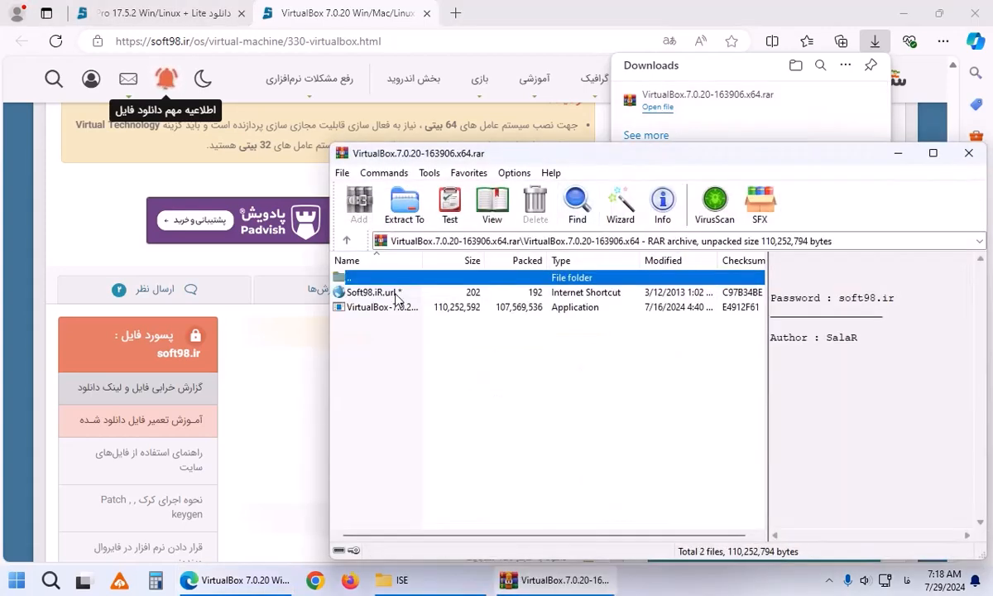
pyautogui.click(361, 309)
pyautogui.doubleClick(361, 311)
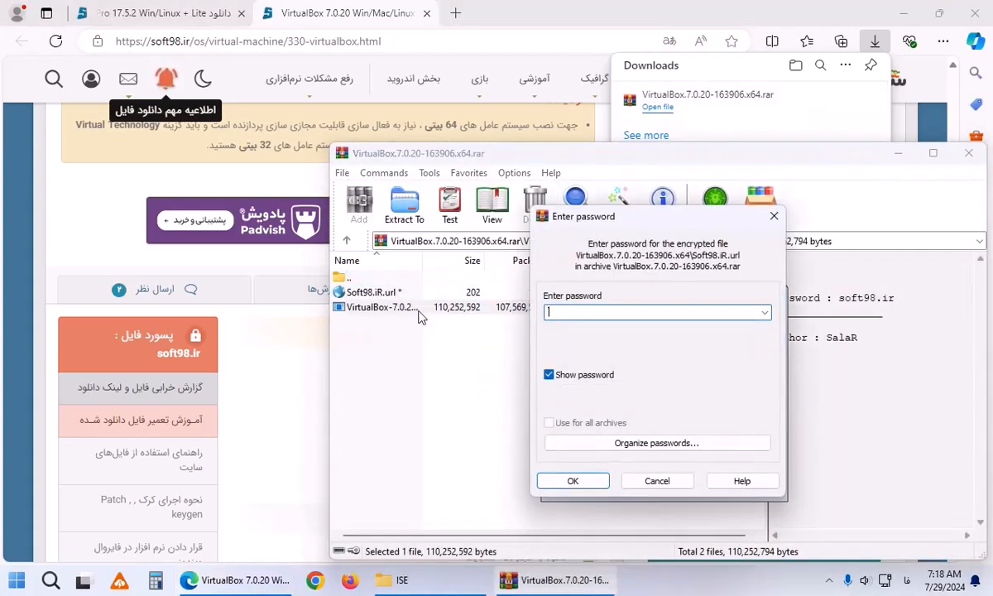
pyautogui.scroll(-1, 610, 317)
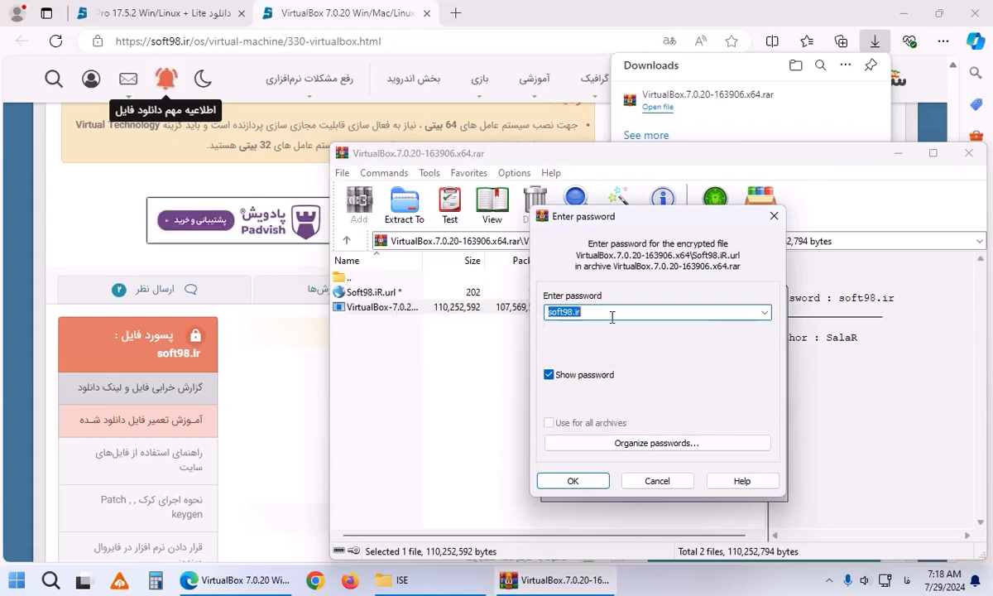
pyautogui.click(588, 486)
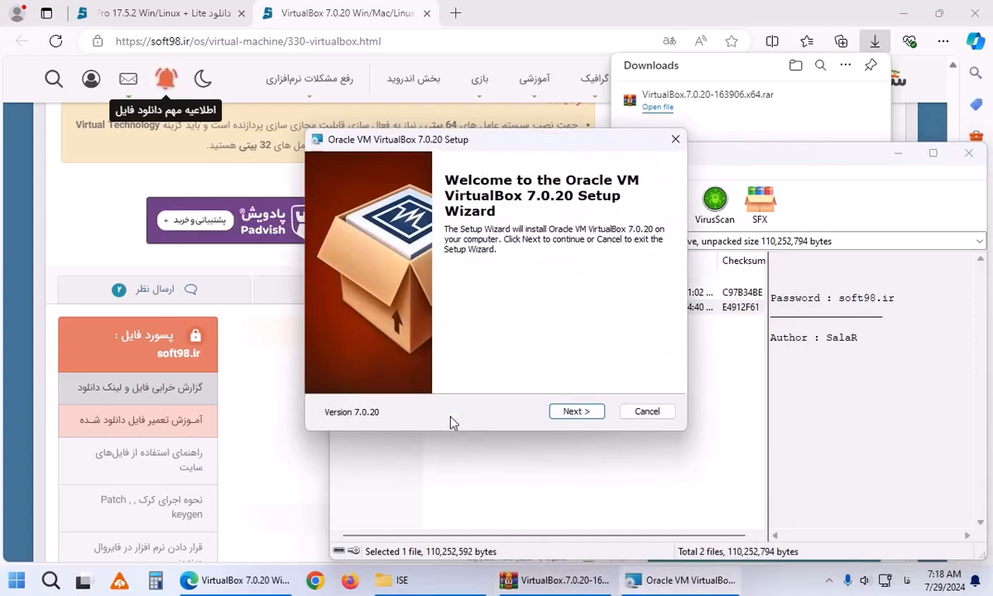
# Install VirtualBox 7.0.20 with default features, accepting the network and Python warnings.
pyautogui.click(579, 411)
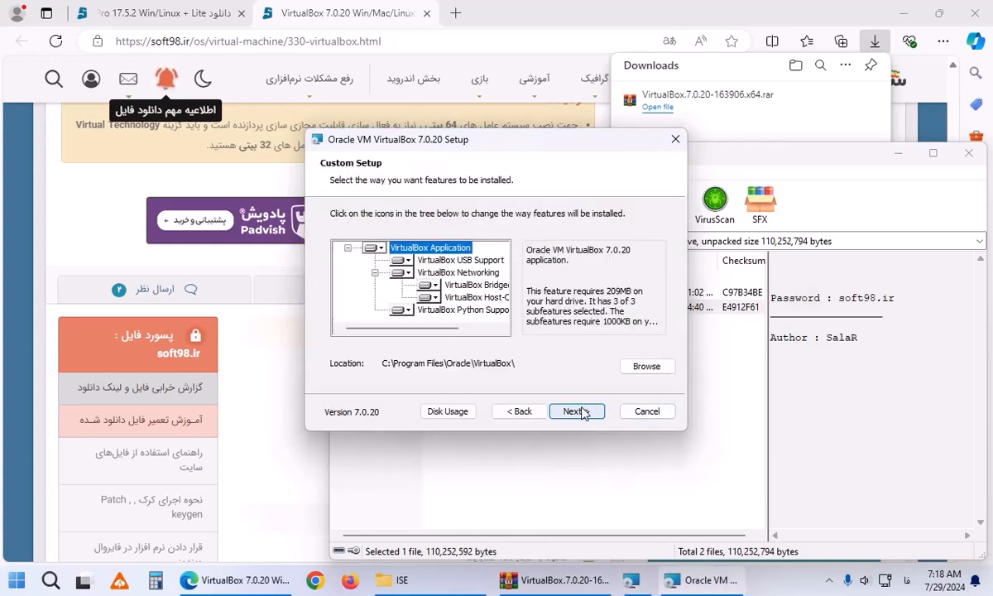
pyautogui.click(374, 272)
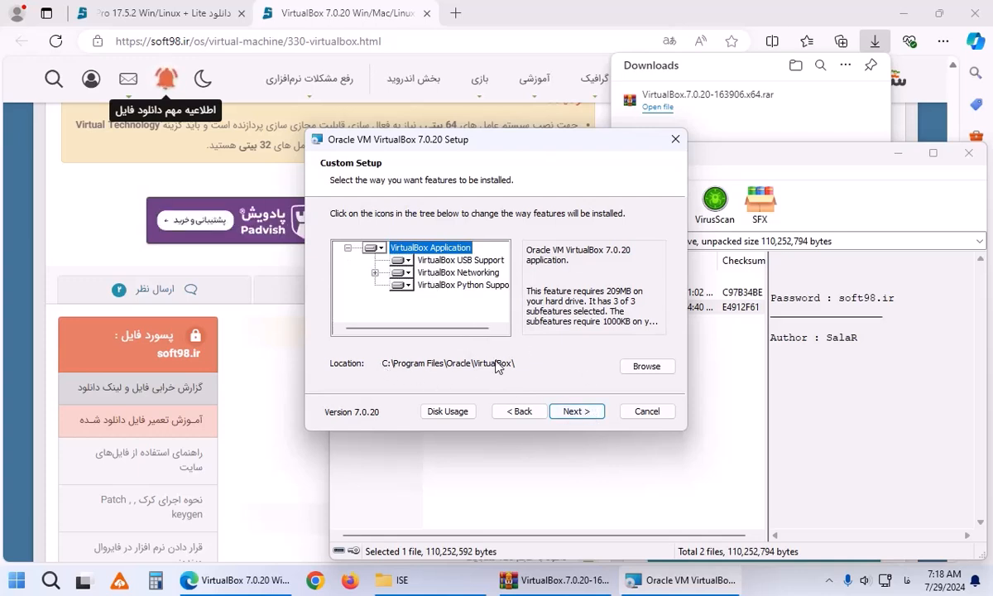
pyautogui.click(576, 411)
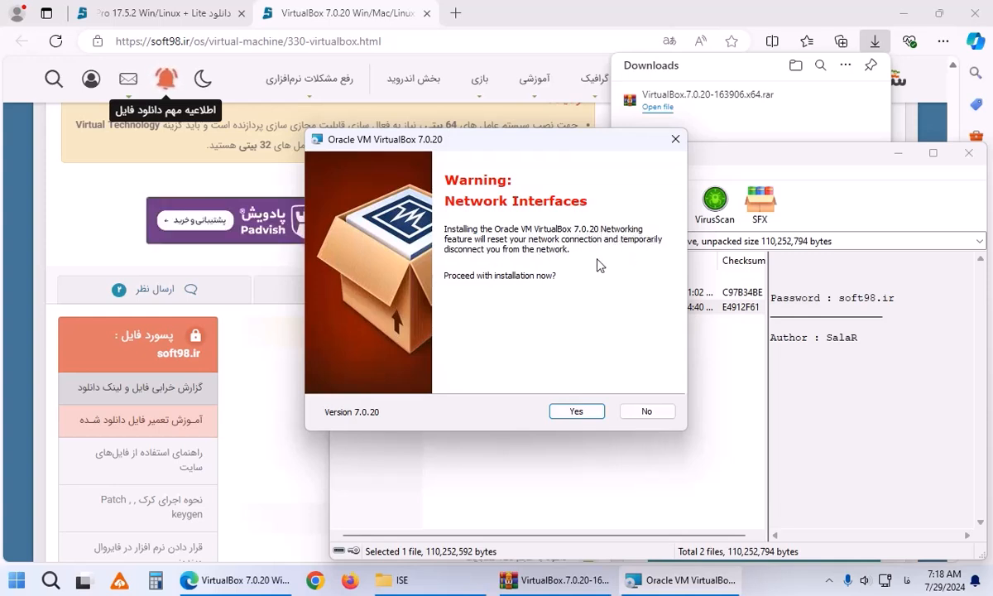
pyautogui.click(578, 419)
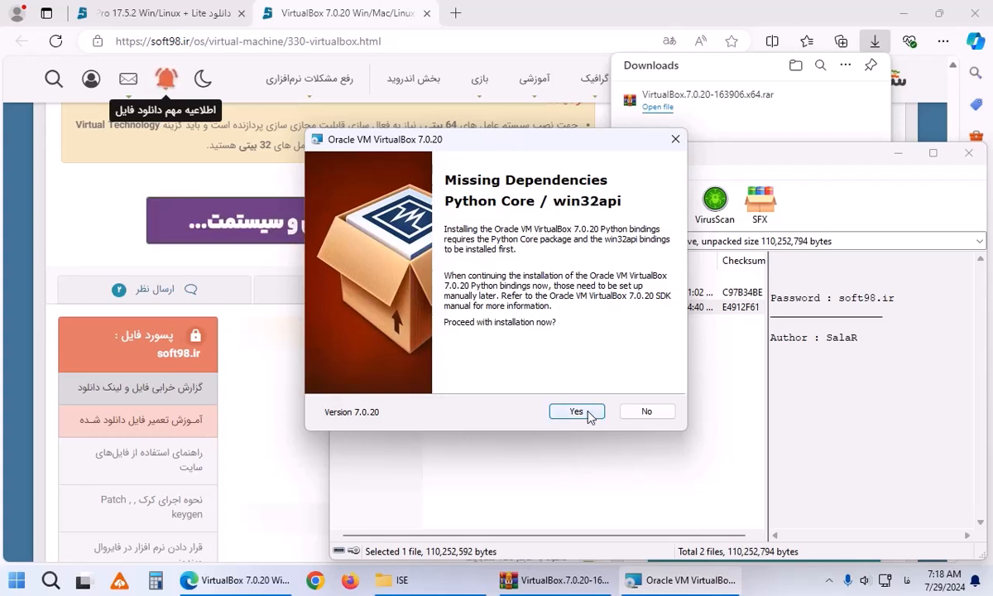
pyautogui.click(576, 411)
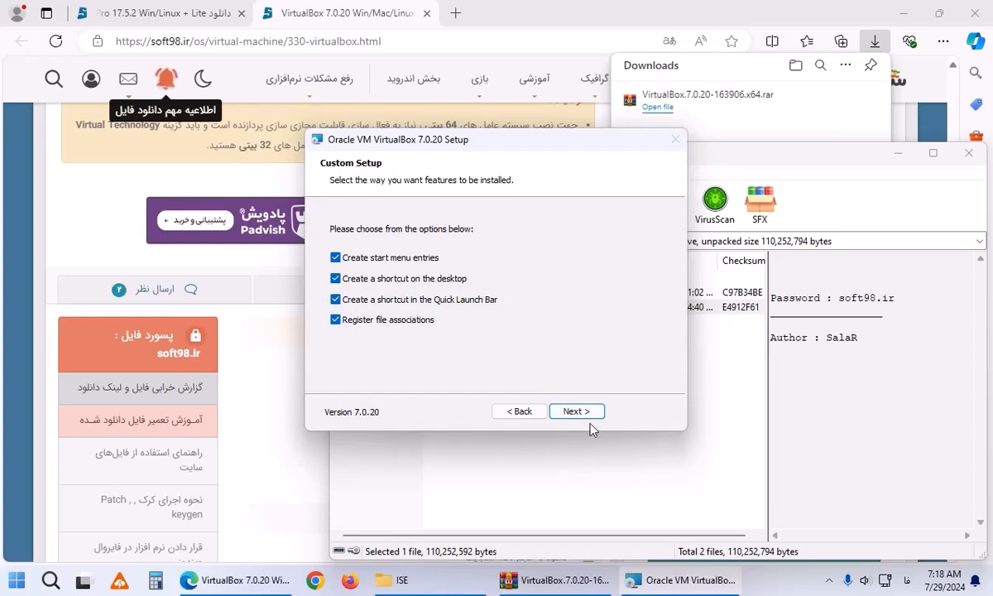
pyautogui.click(580, 413)
pyautogui.click(581, 413)
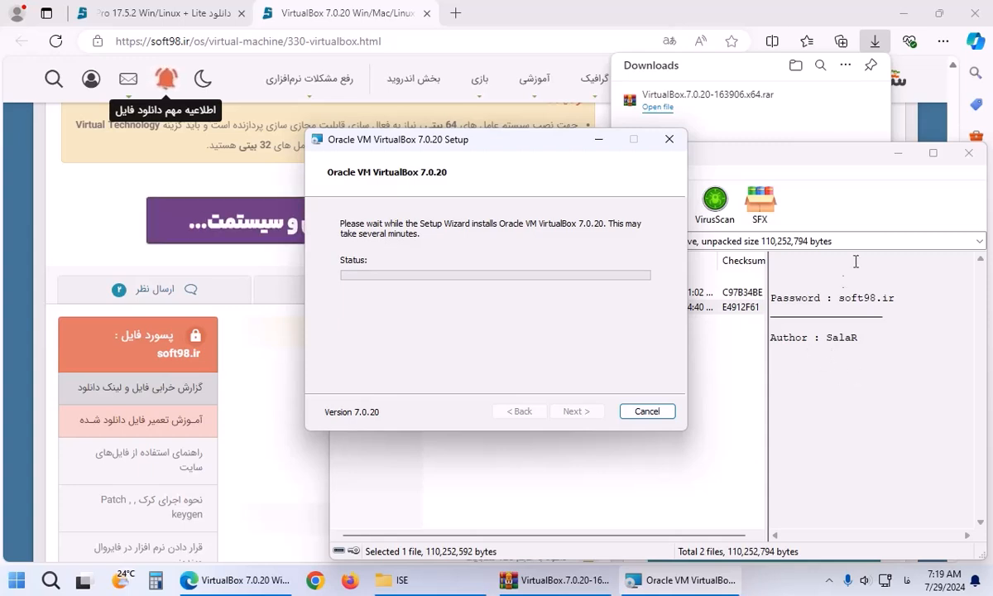
pyautogui.click(902, 14)
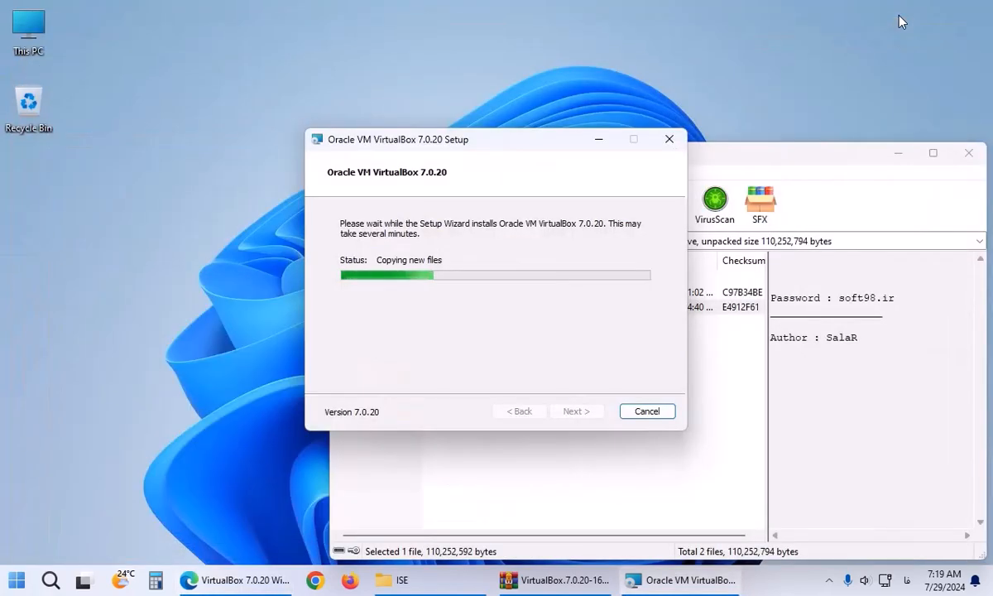
pyautogui.click(897, 153)
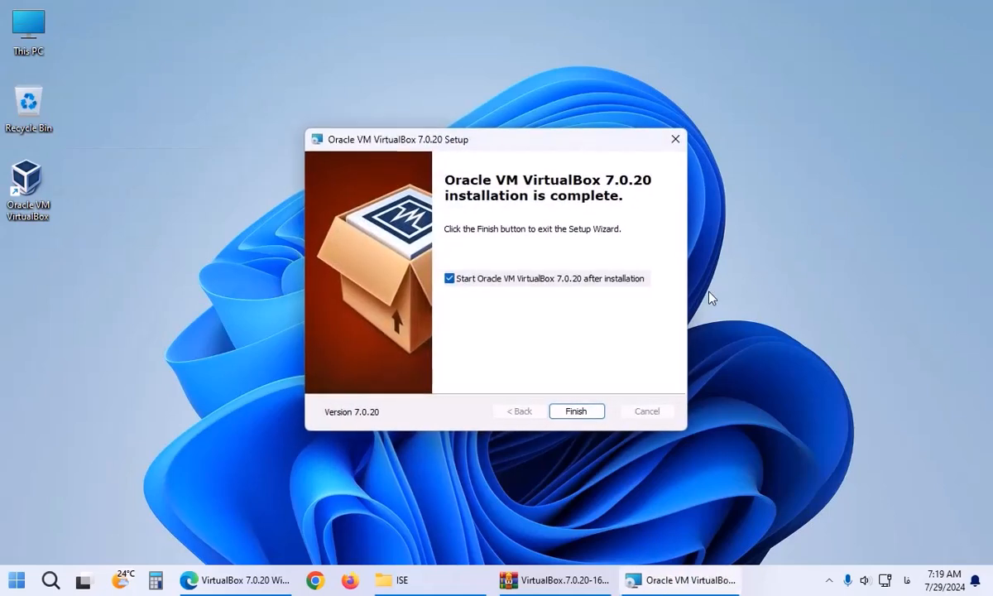
# Launch VirtualBox, start a new machine, and check the host drives in This PC.
pyautogui.click(577, 411)
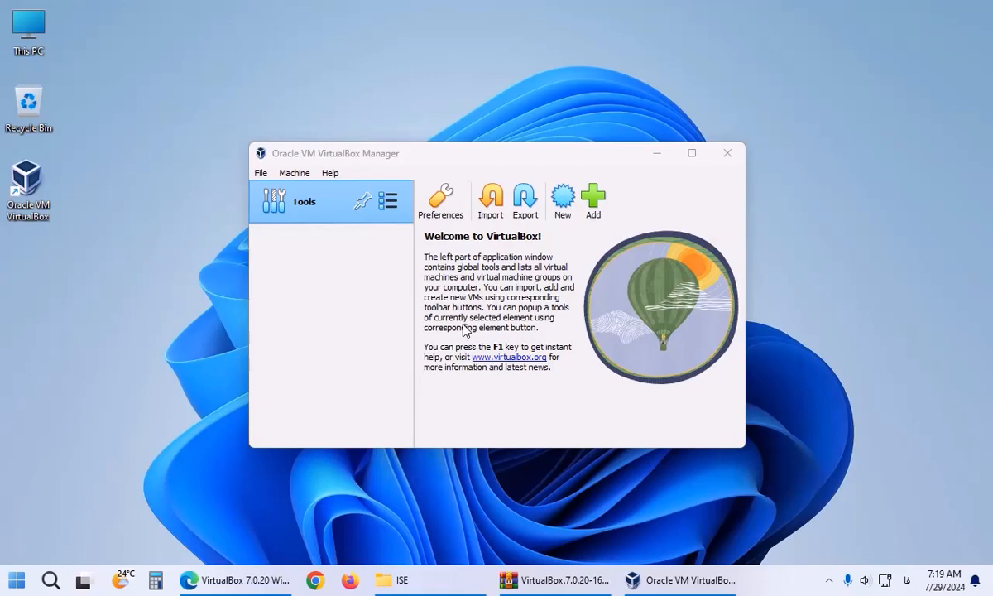
pyautogui.click(559, 204)
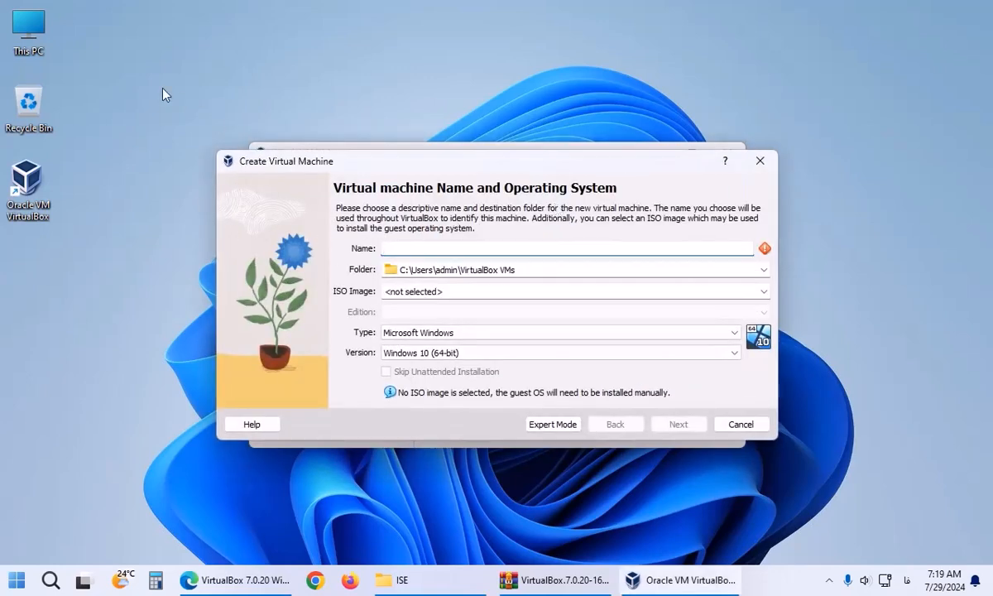
pyautogui.click(46, 31)
pyautogui.doubleClick(43, 28)
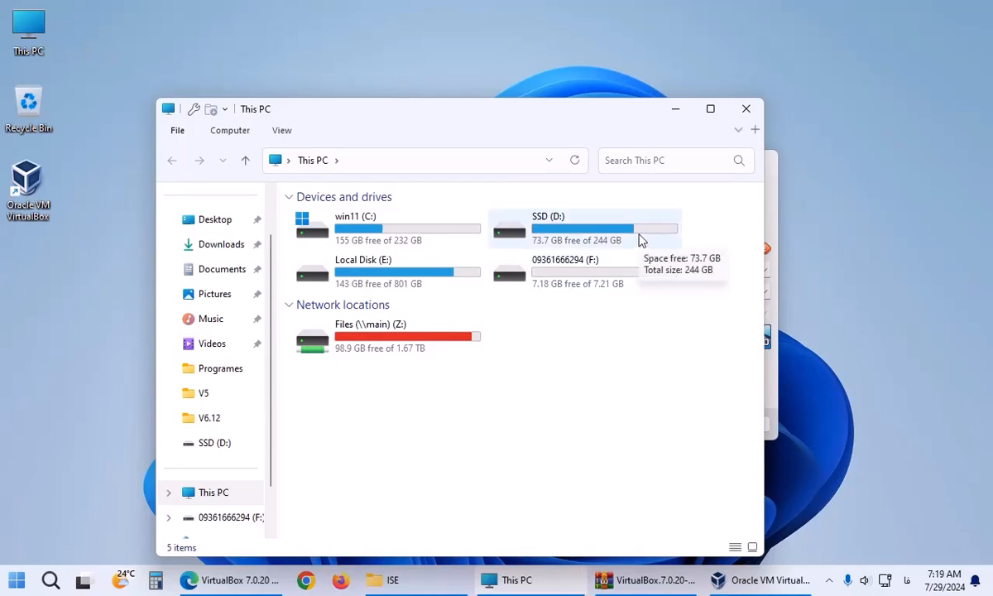
pyautogui.click(745, 108)
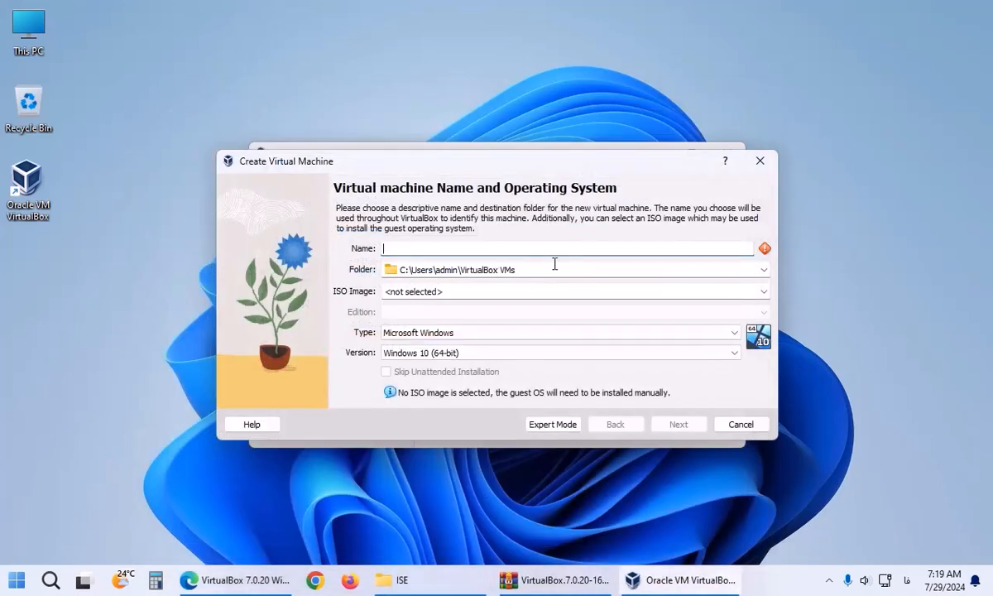
# Set the new machine's folder to D:\virtualBox.
pyautogui.click(614, 271)
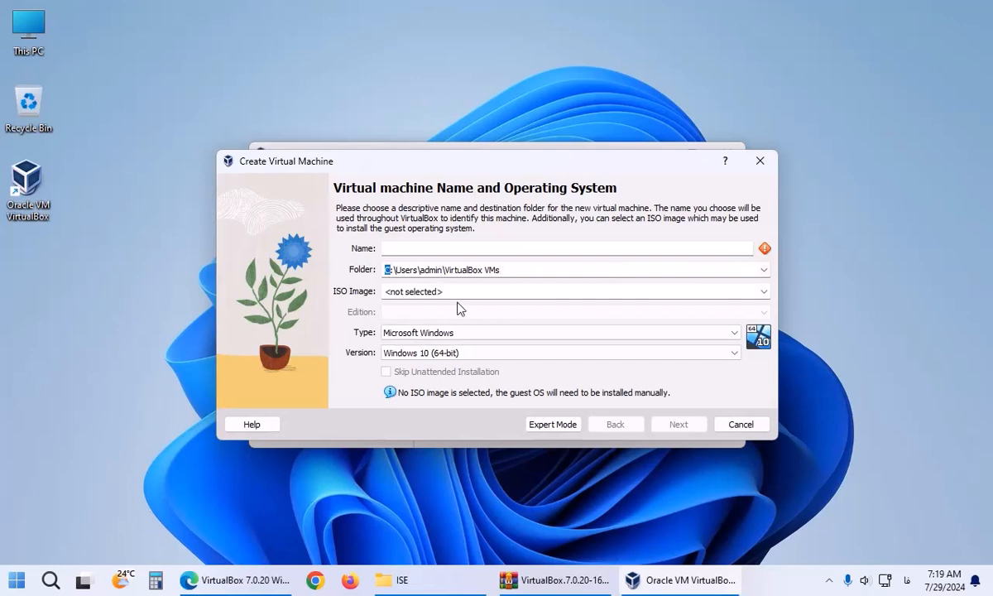
pyautogui.press('BackSpace')
pyautogui.hotkey('alt', 'shift')
pyautogui.write('d')
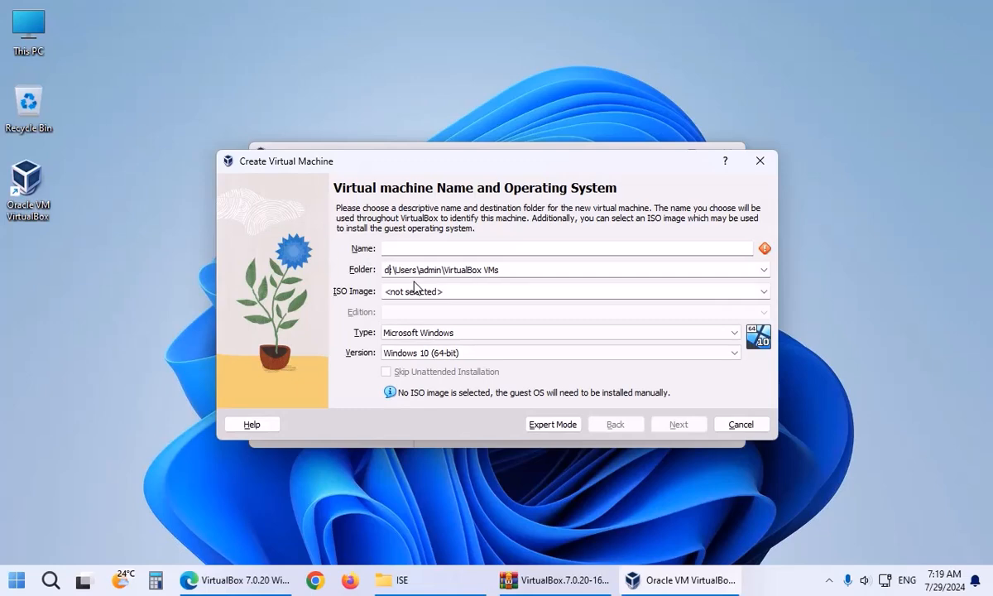
pyautogui.press('BackSpace')
pyautogui.write('D')
pyautogui.moveTo(396, 269); pyautogui.dragTo(516, 269)
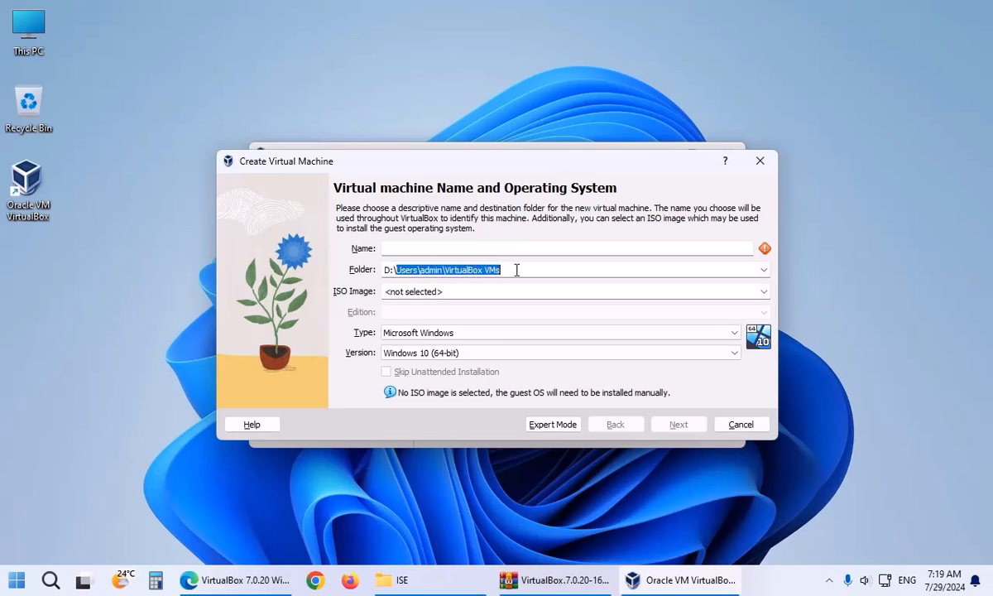
pyautogui.write('virtualBox')
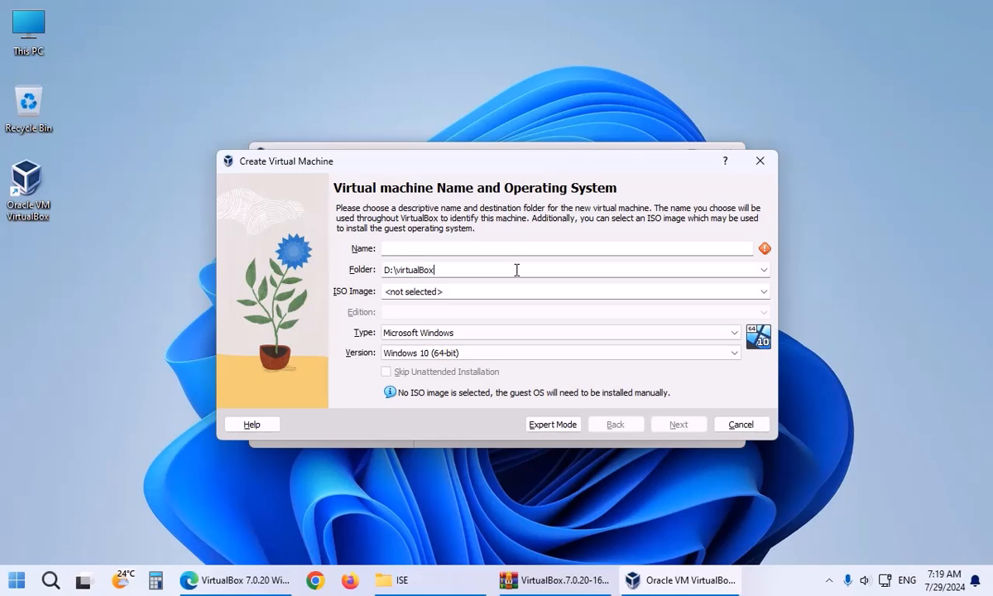
# Name the machine win7 with Microsoft Windows as its type.
pyautogui.click(489, 249)
pyautogui.write('win')
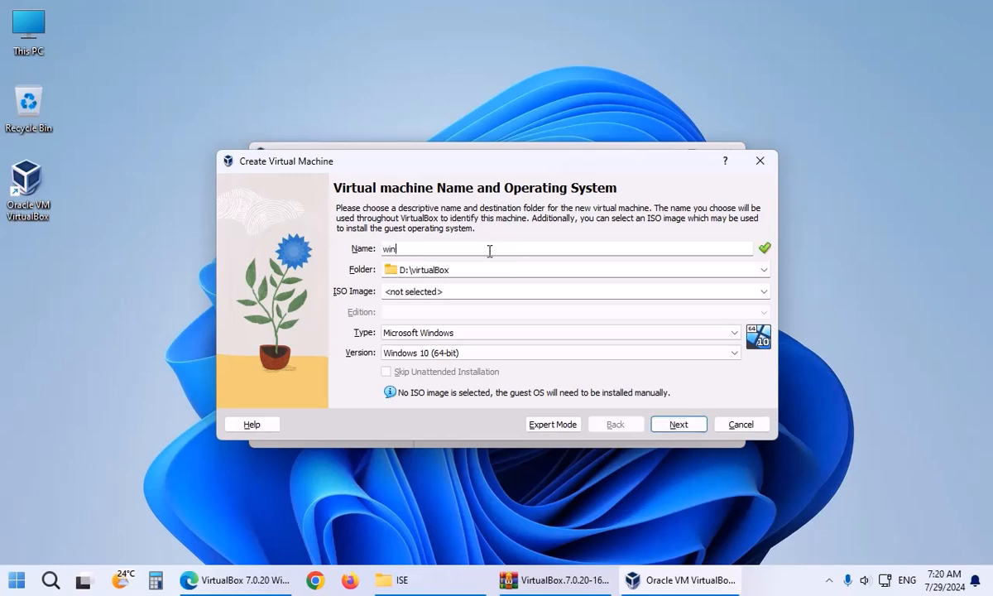
pyautogui.write('7')
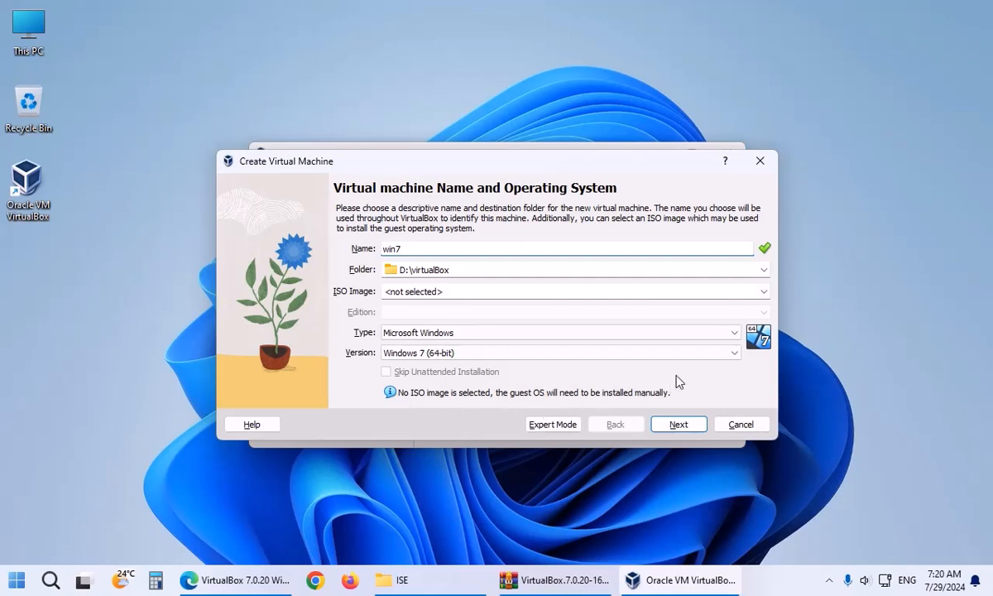
pyautogui.click(725, 335)
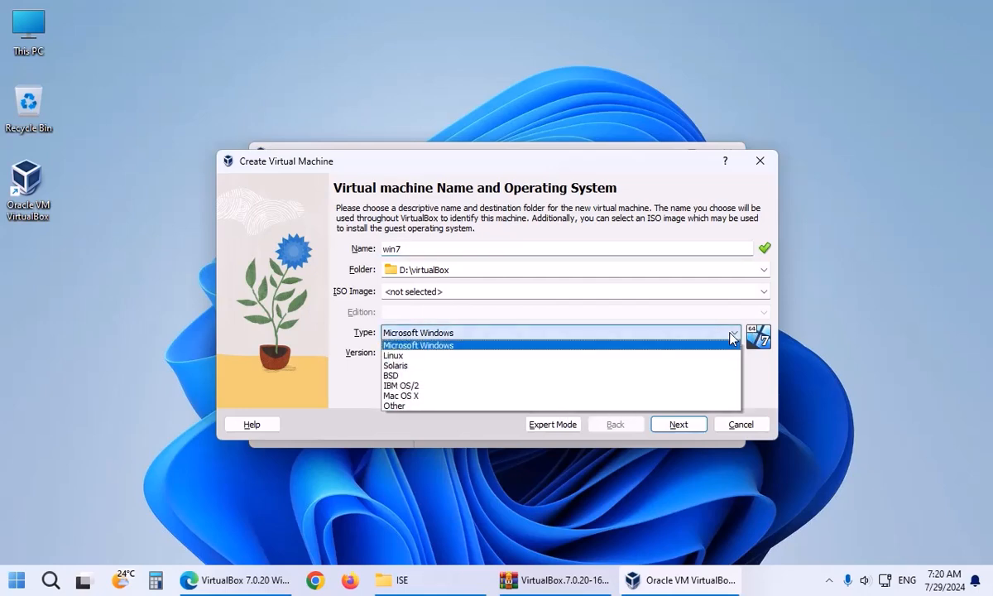
pyautogui.click(703, 343)
pyautogui.click(679, 426)
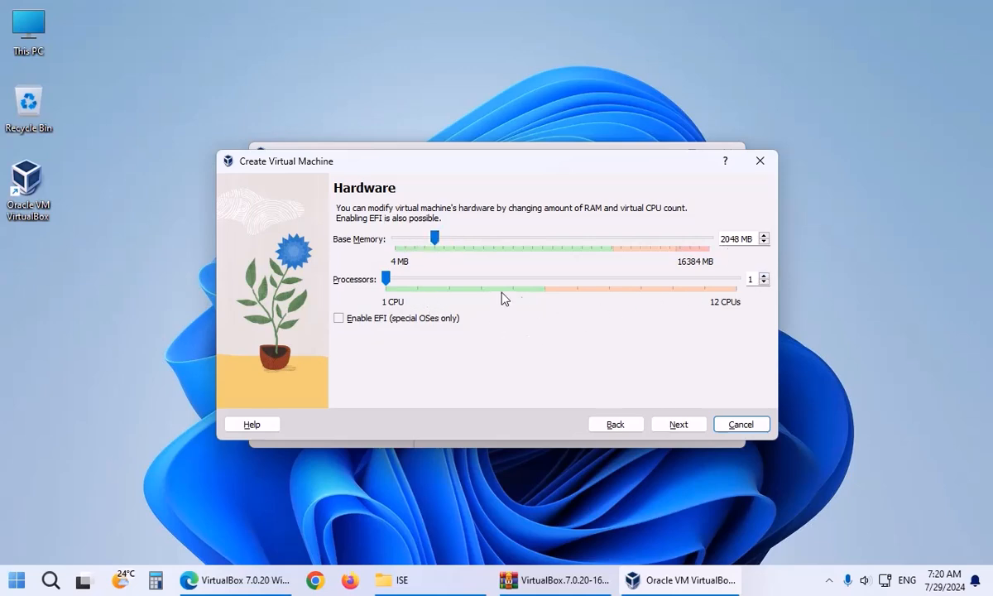
# Give win7 2 processors and keep the 32 GB virtual disk.
pyautogui.click(387, 281)
pyautogui.moveTo(388, 281); pyautogui.dragTo(415, 278)
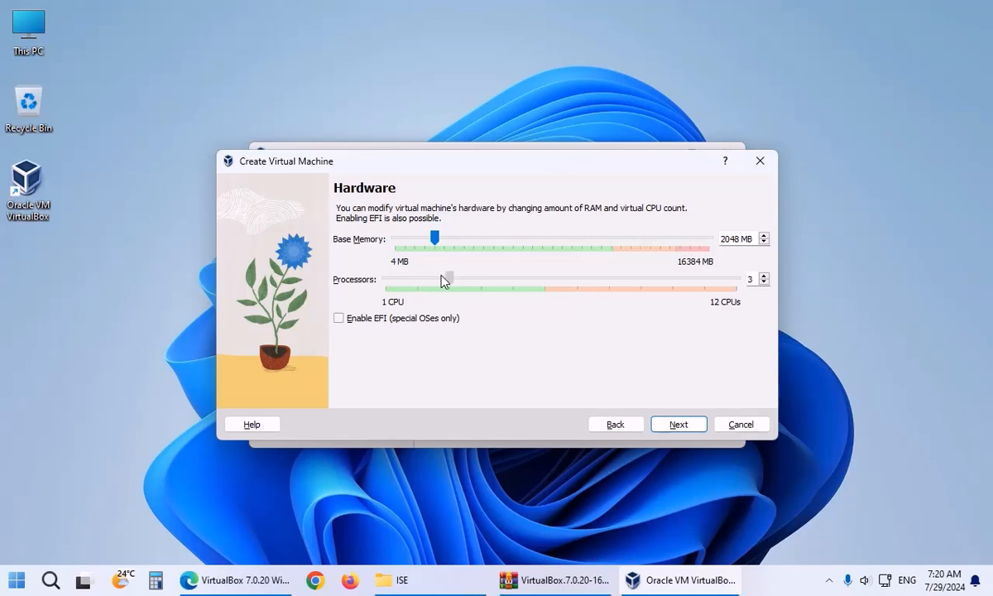
pyautogui.moveTo(430, 282); pyautogui.dragTo(436, 279)
pyautogui.click(677, 423)
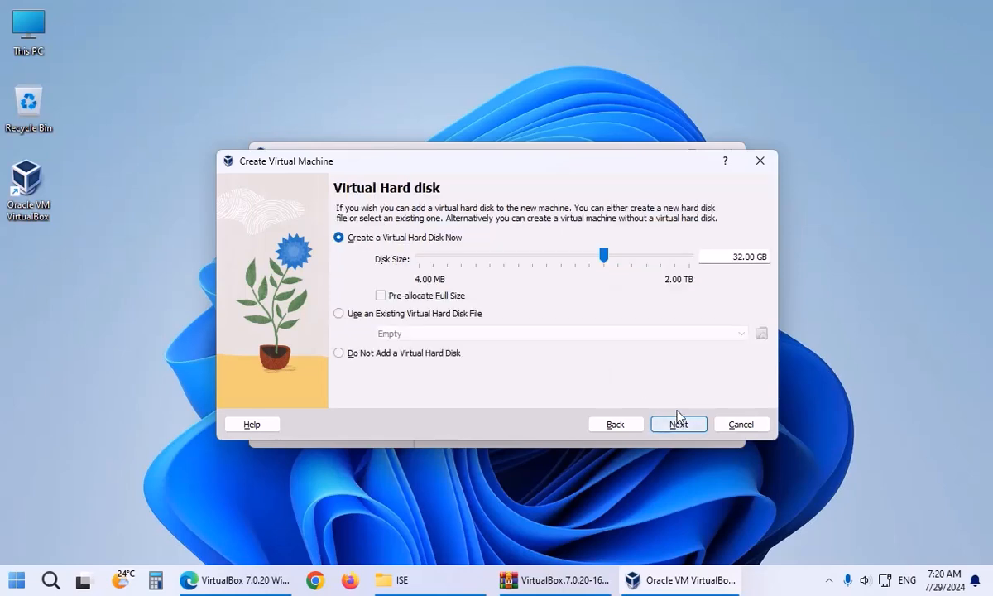
pyautogui.doubleClick(734, 257)
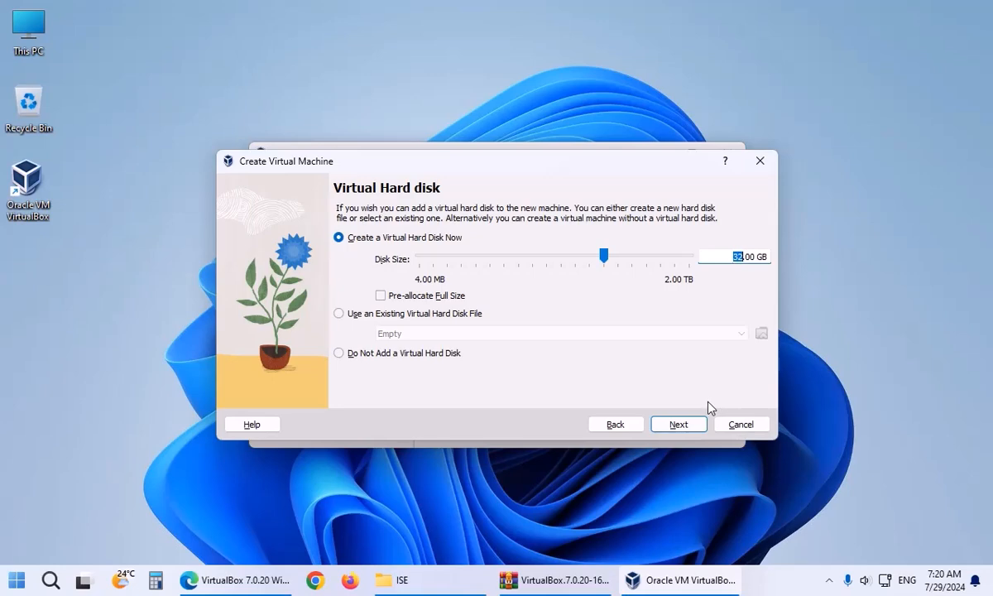
pyautogui.click(685, 423)
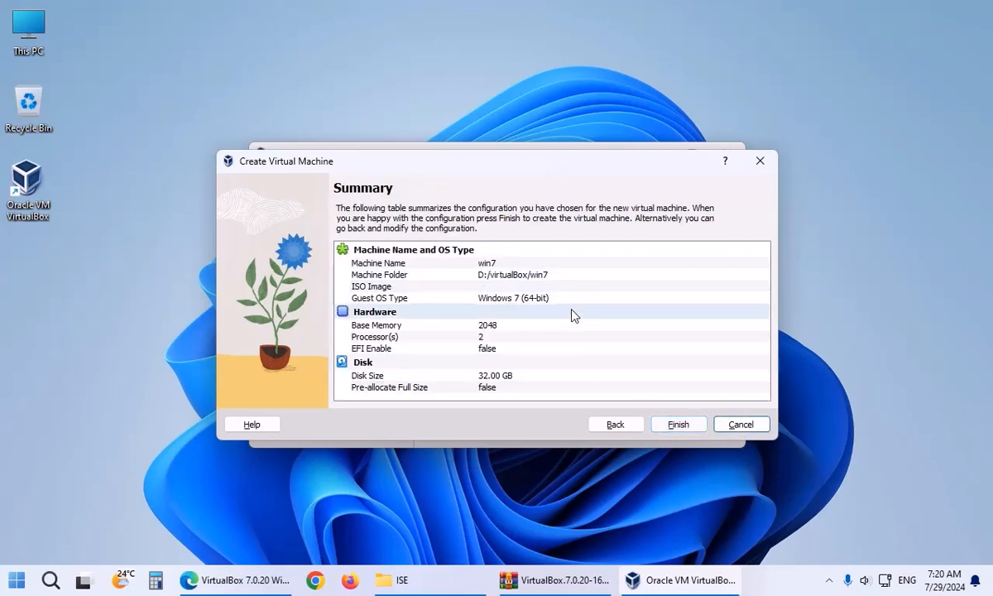
# Create win7, then open its Storage settings and the empty optical drive's disk menu.
pyautogui.click(678, 423)
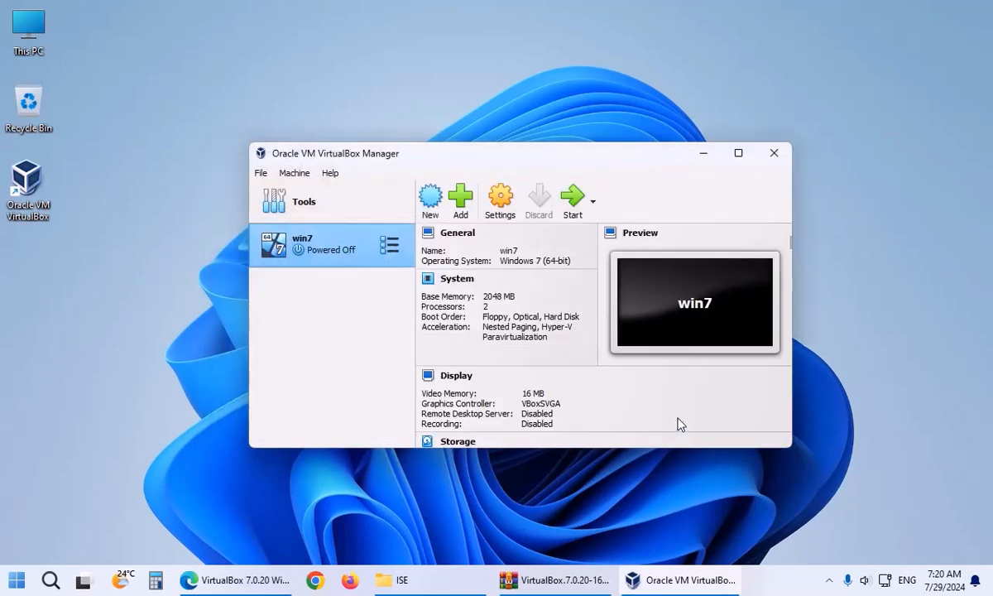
pyautogui.scroll(-5, 493, 337)
pyautogui.scroll(5, 492, 338)
pyautogui.rightClick(383, 248)
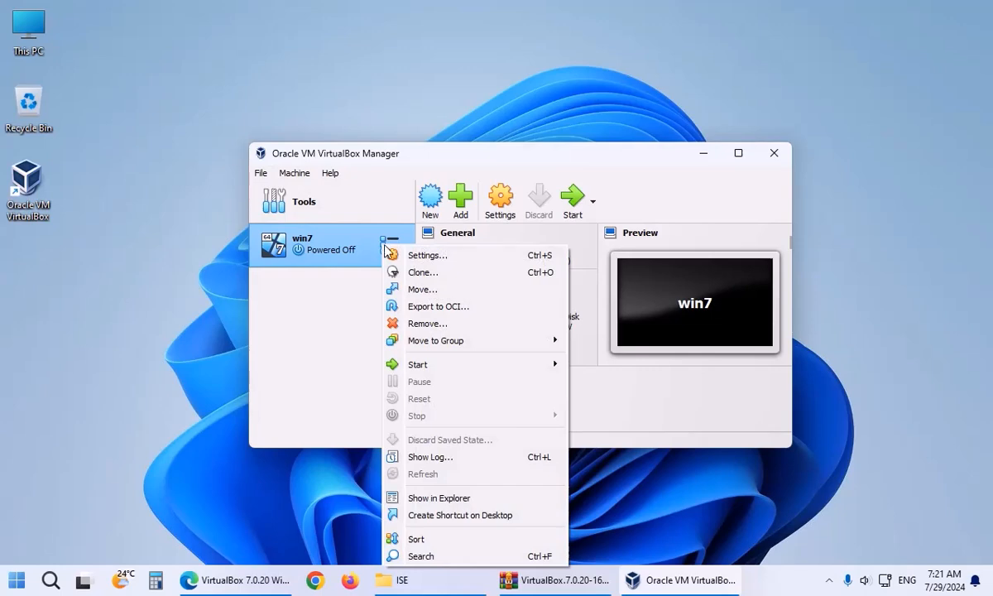
pyautogui.click(426, 256)
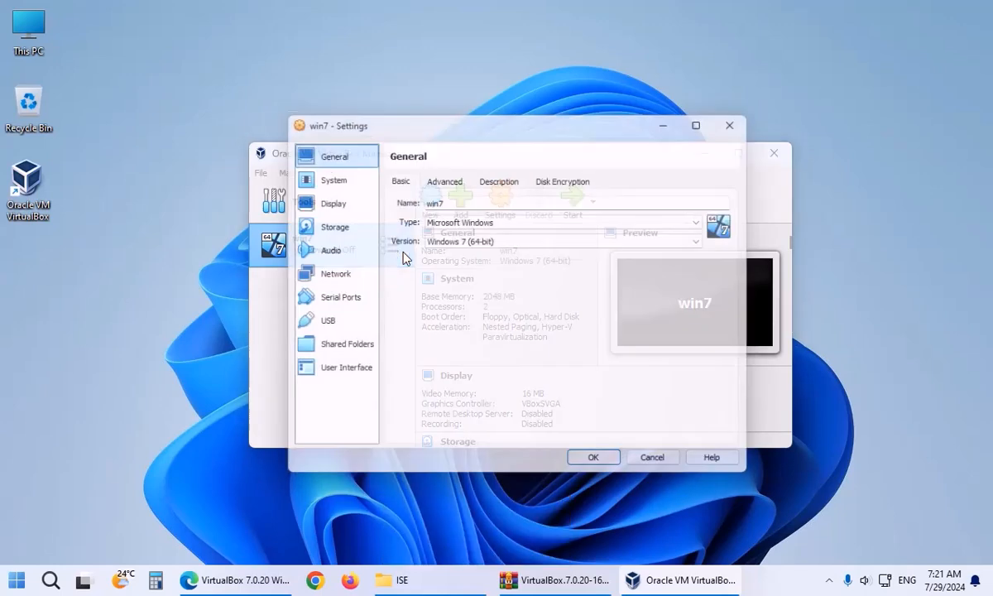
pyautogui.click(322, 224)
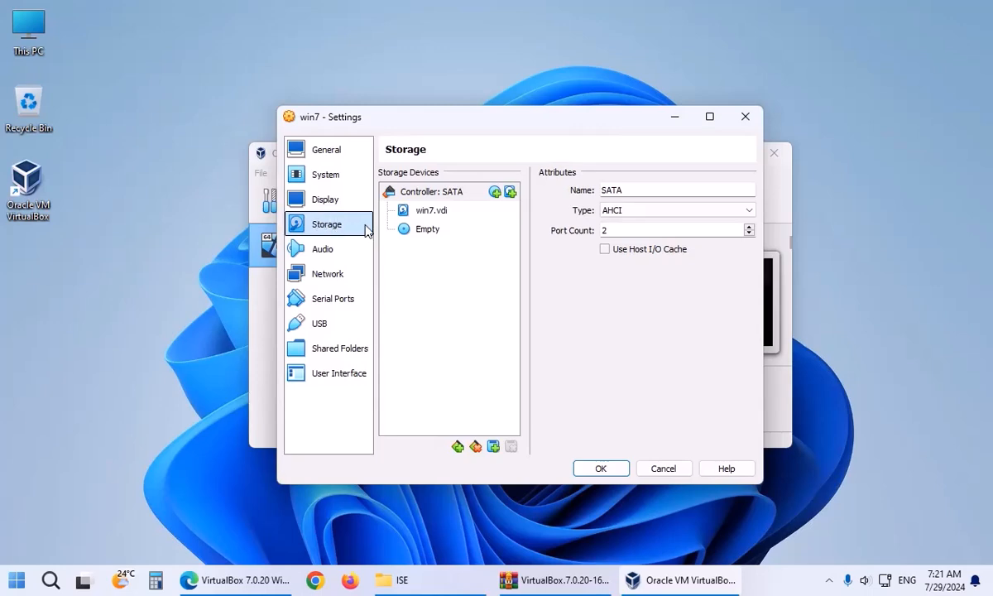
pyautogui.click(418, 230)
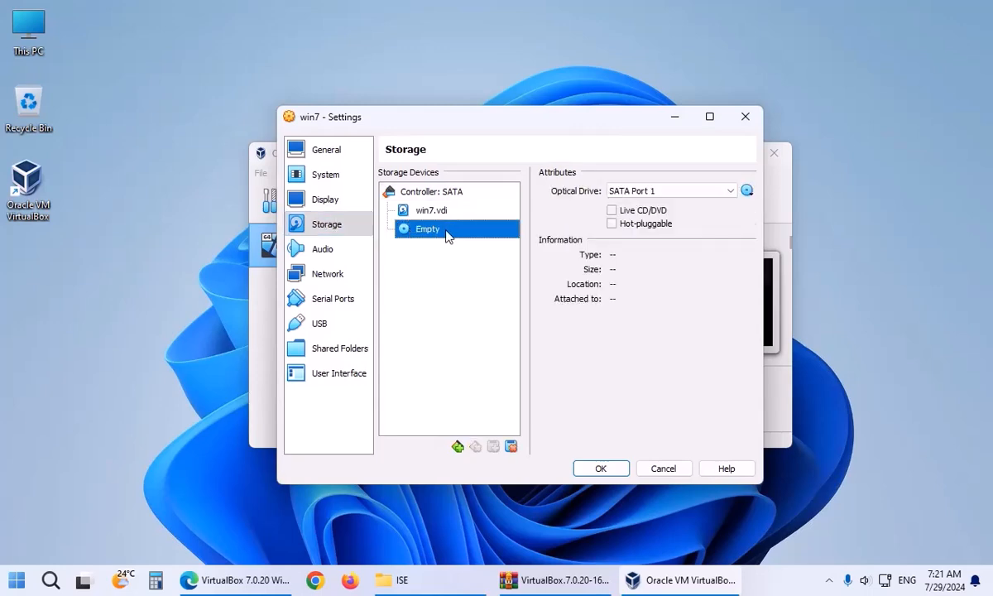
pyautogui.click(747, 191)
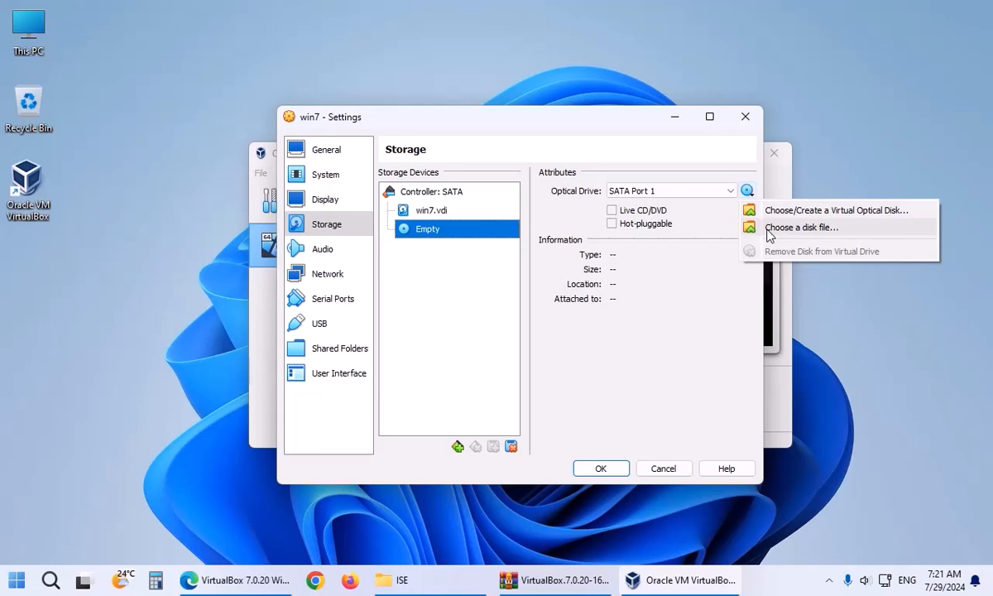
# Browse for a disk image and go to the \\main network share.
pyautogui.click(801, 227)
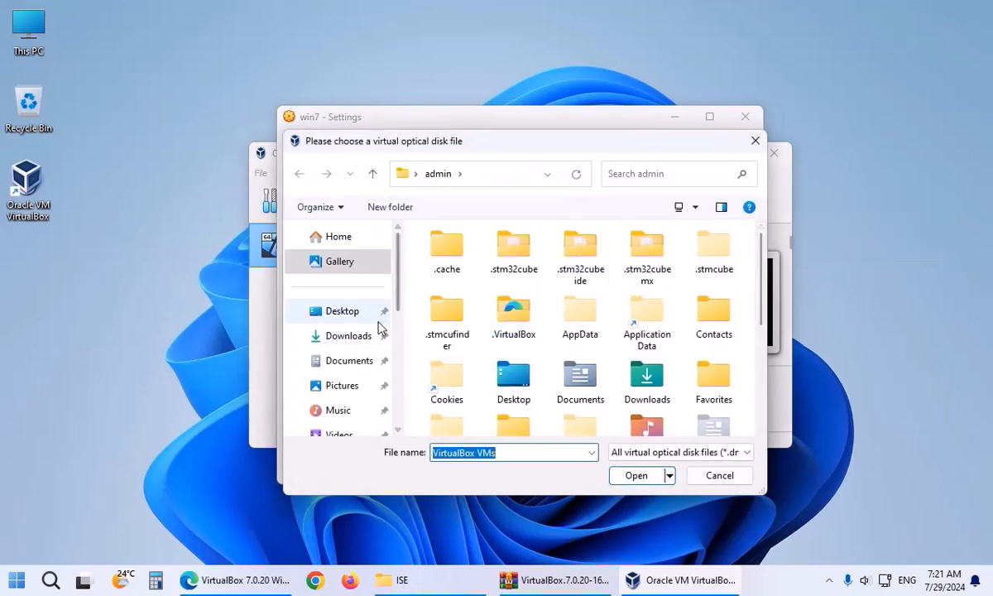
pyautogui.scroll(-2, 395, 248)
pyautogui.scroll(-3, 405, 333)
pyautogui.click(327, 333)
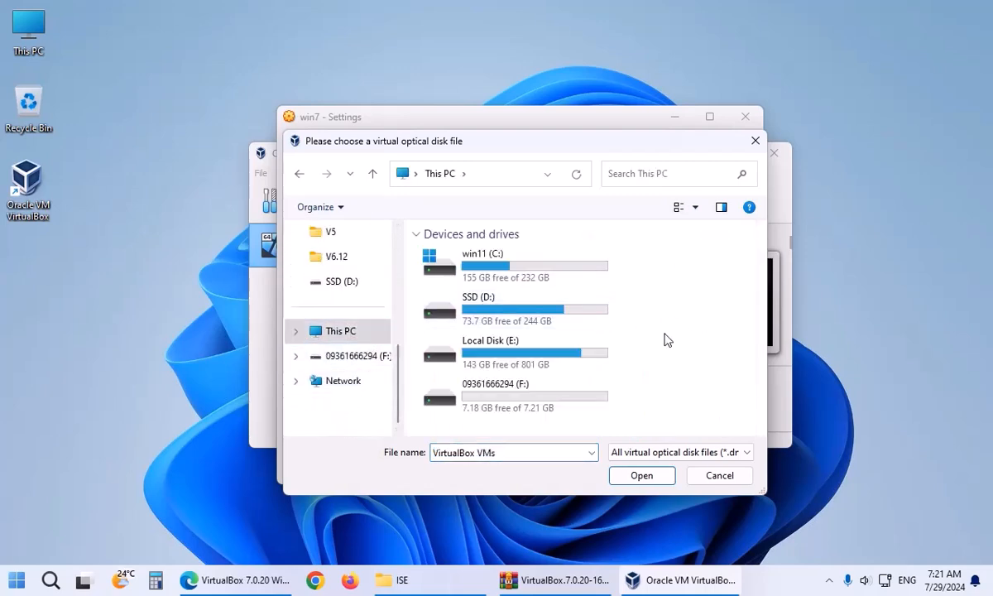
pyautogui.moveTo(591, 496); pyautogui.dragTo(603, 527)
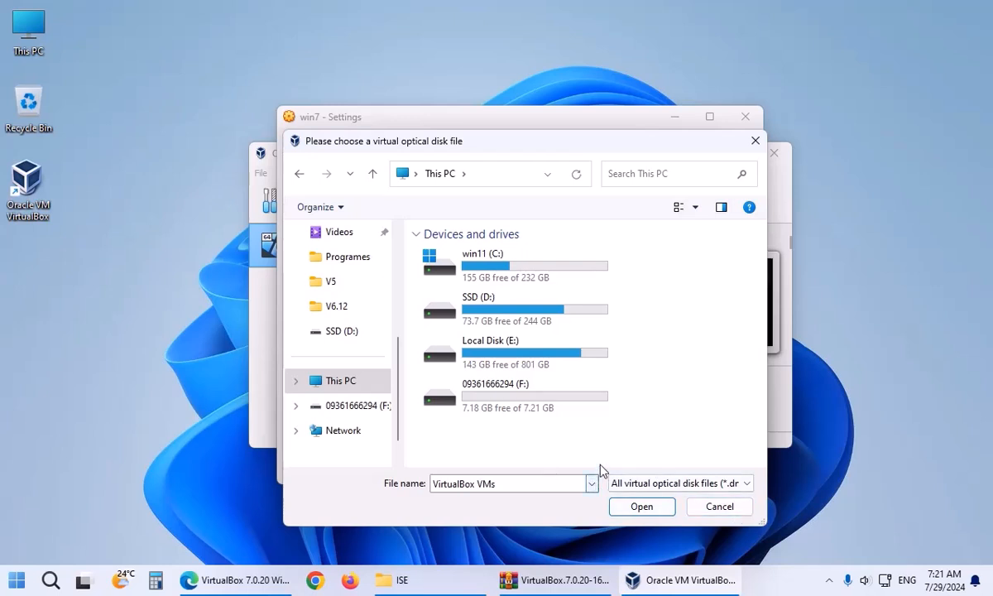
pyautogui.click(499, 174)
pyautogui.write('\\\\main')
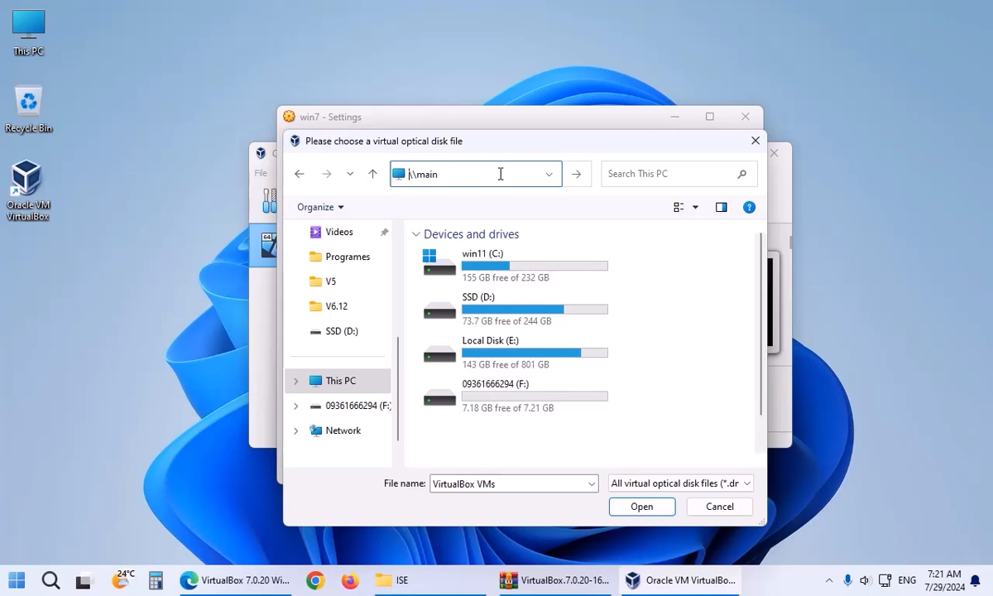
pyautogui.press('Return')
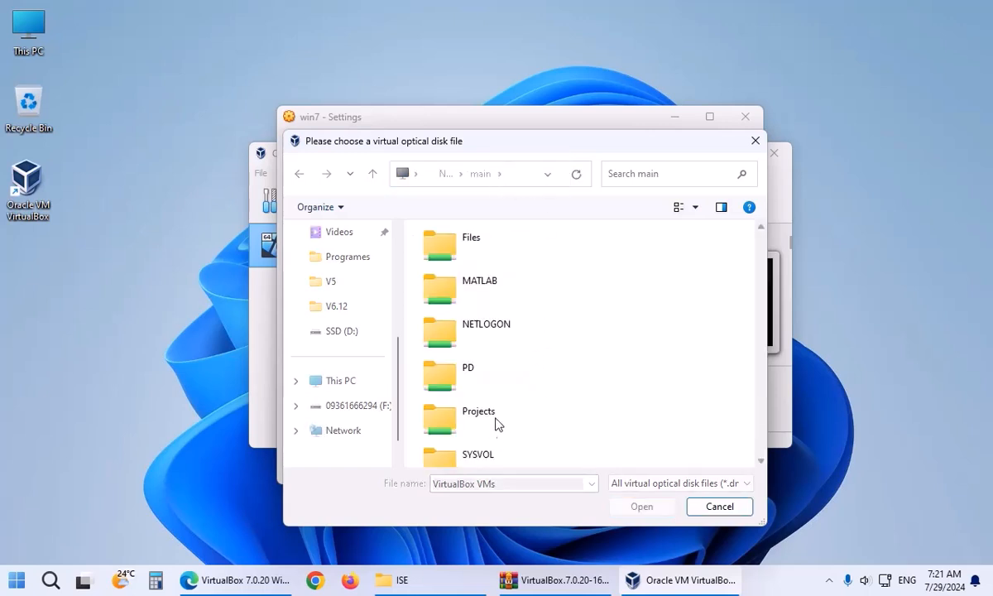
# Load W7.AIO.22in1.ESD.en-US.July2014.iso from Files > Programes > Windows > 7 and save settings.
pyautogui.click(459, 299)
pyautogui.scroll(-1, 531, 383)
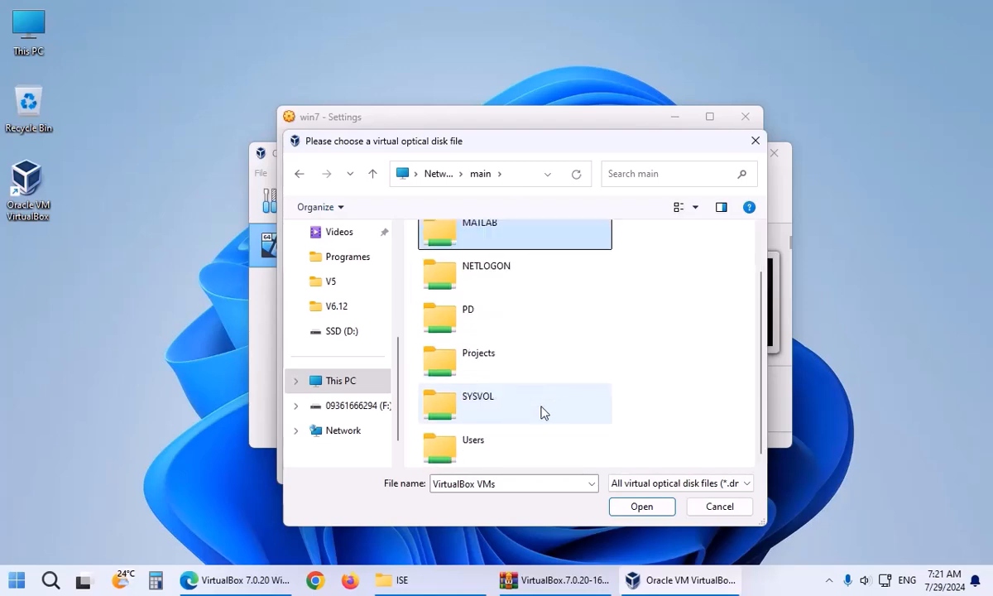
pyautogui.scroll(1, 507, 356)
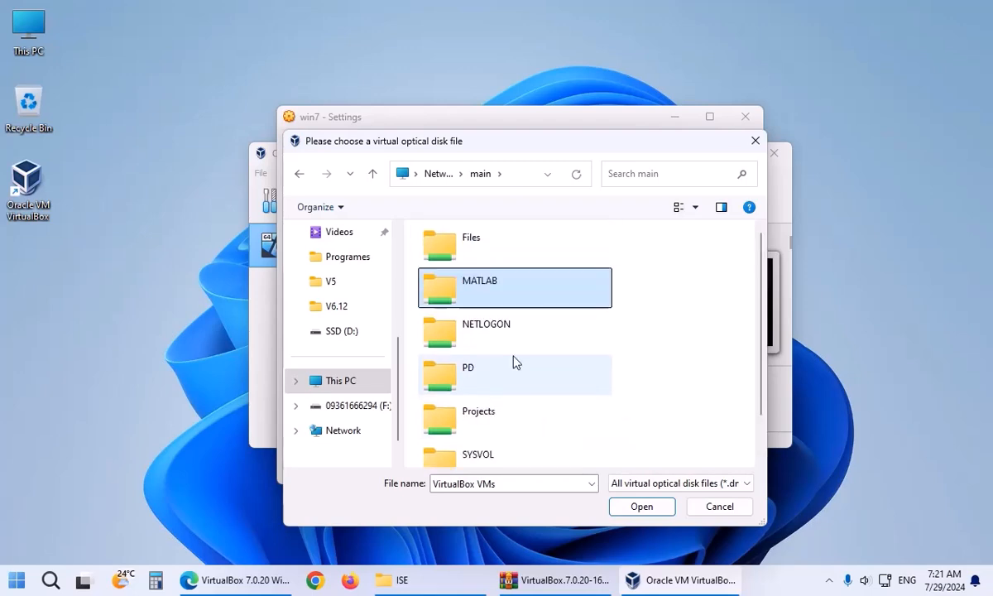
pyautogui.doubleClick(490, 256)
pyautogui.doubleClick(460, 427)
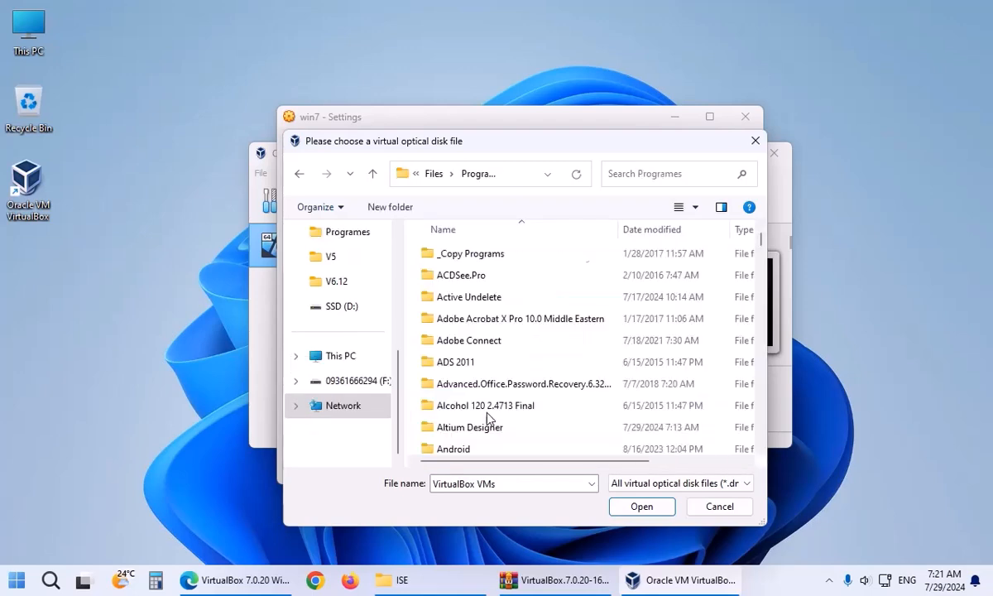
pyautogui.press('w')
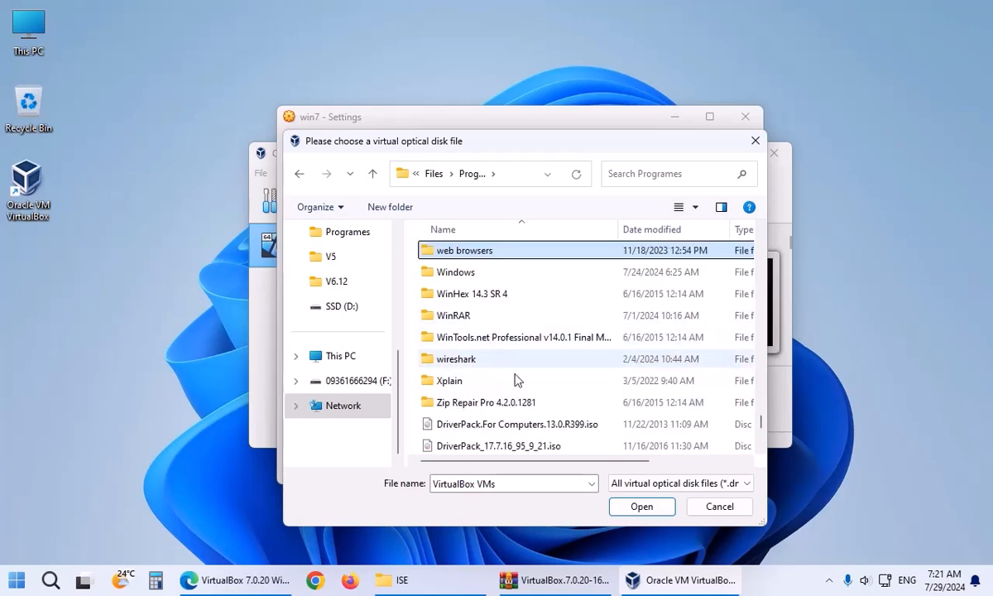
pyautogui.doubleClick(464, 275)
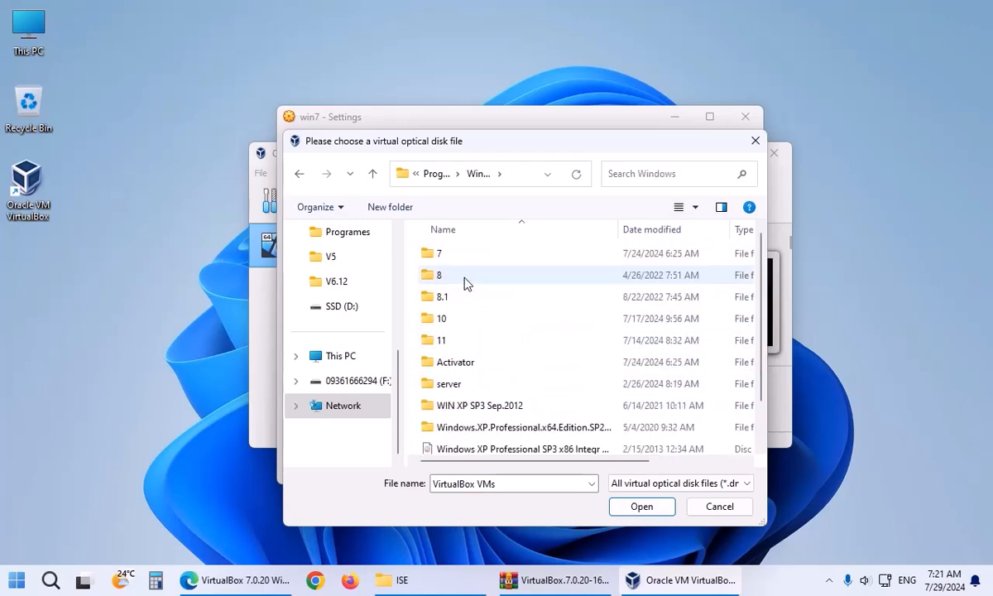
pyautogui.click(432, 256)
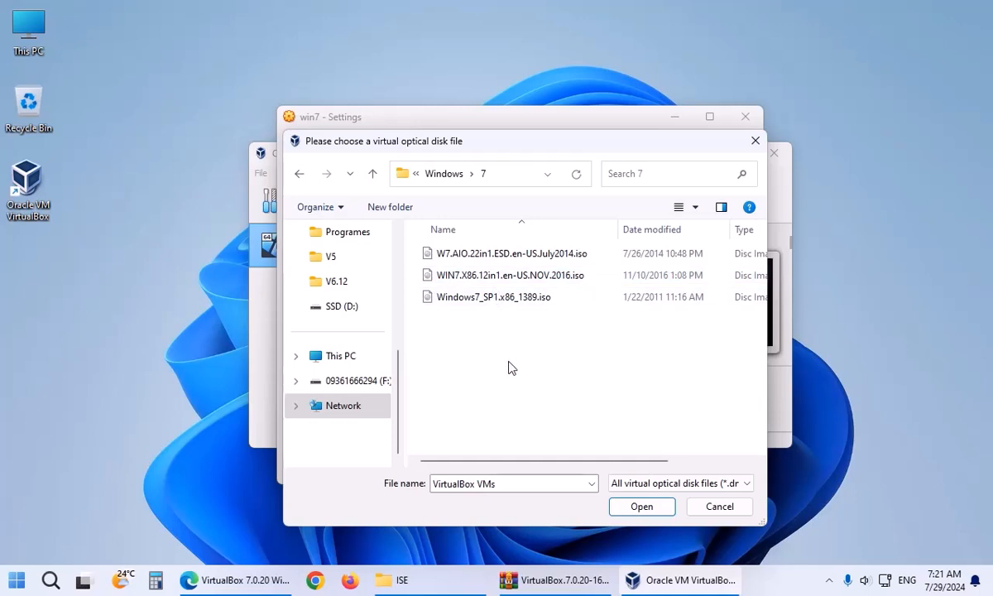
pyautogui.click(502, 252)
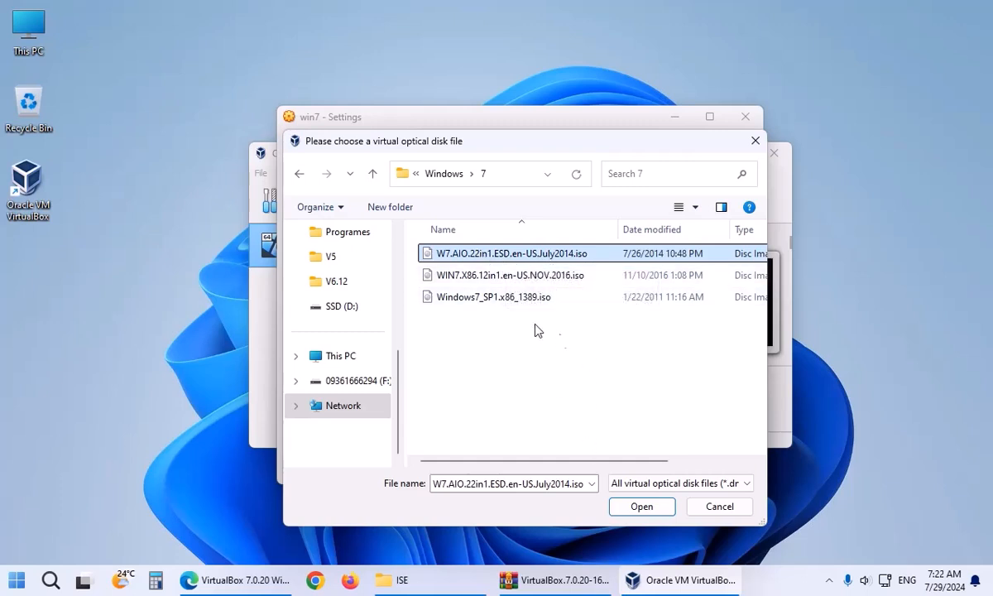
pyautogui.click(643, 506)
pyautogui.click(583, 468)
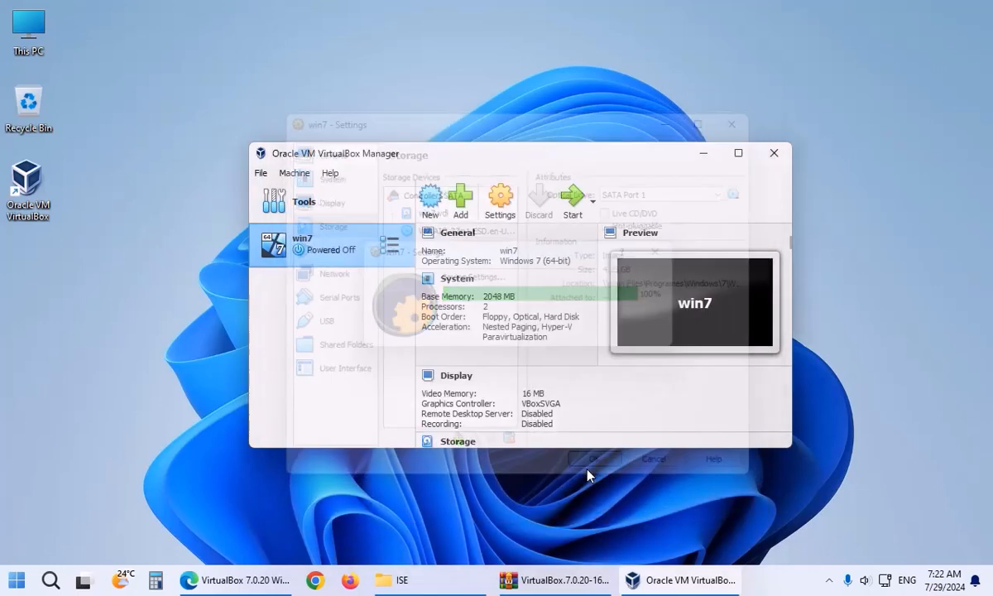
# Start win7, close the stray This PC window and notifications, and maximize the VM window.
pyautogui.click(573, 199)
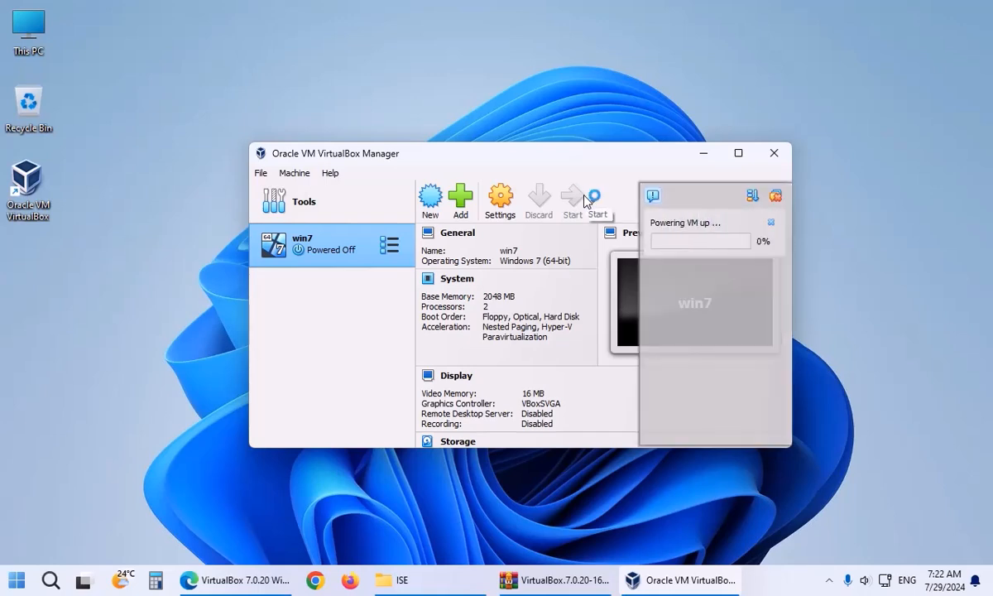
pyautogui.doubleClick(28, 22)
pyautogui.click(583, 225)
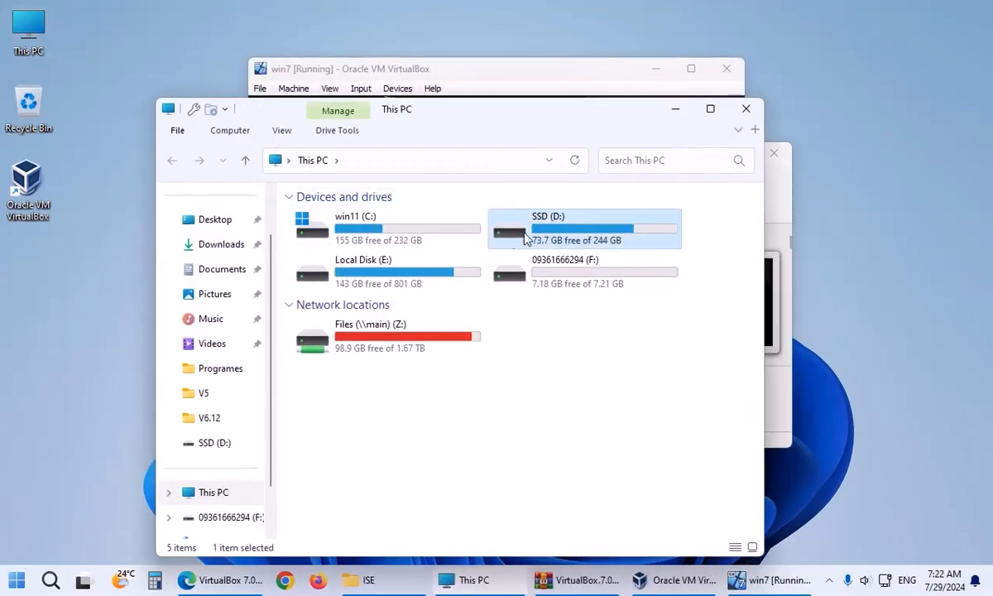
pyautogui.click(746, 108)
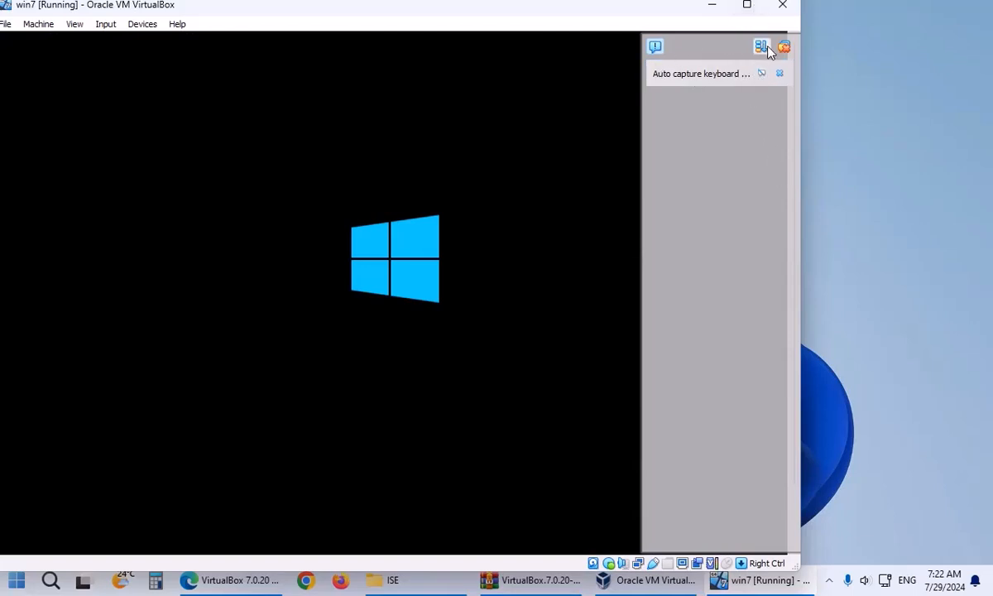
pyautogui.click(651, 49)
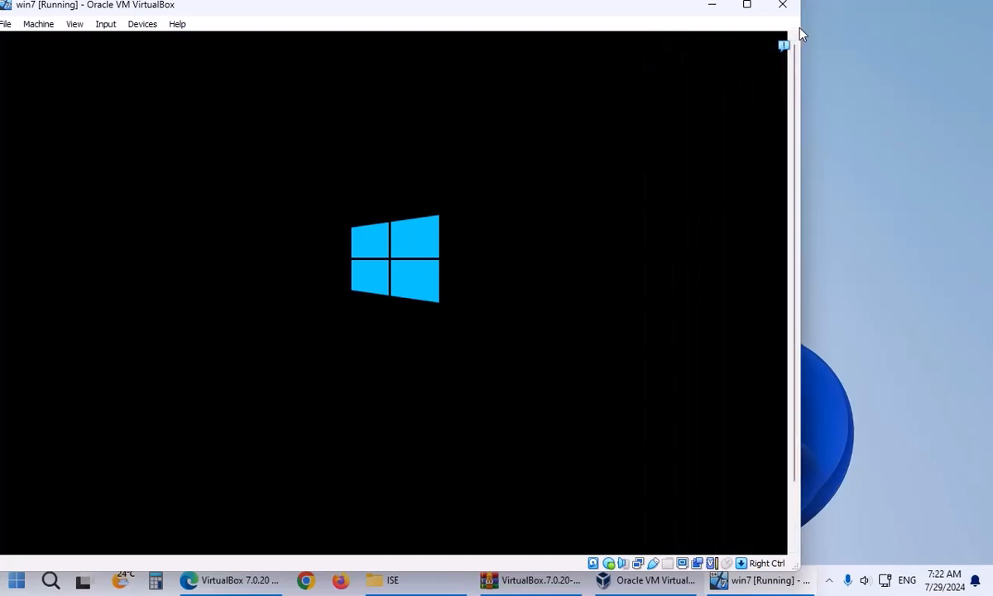
pyautogui.moveTo(801, 33); pyautogui.dragTo(971, 28)
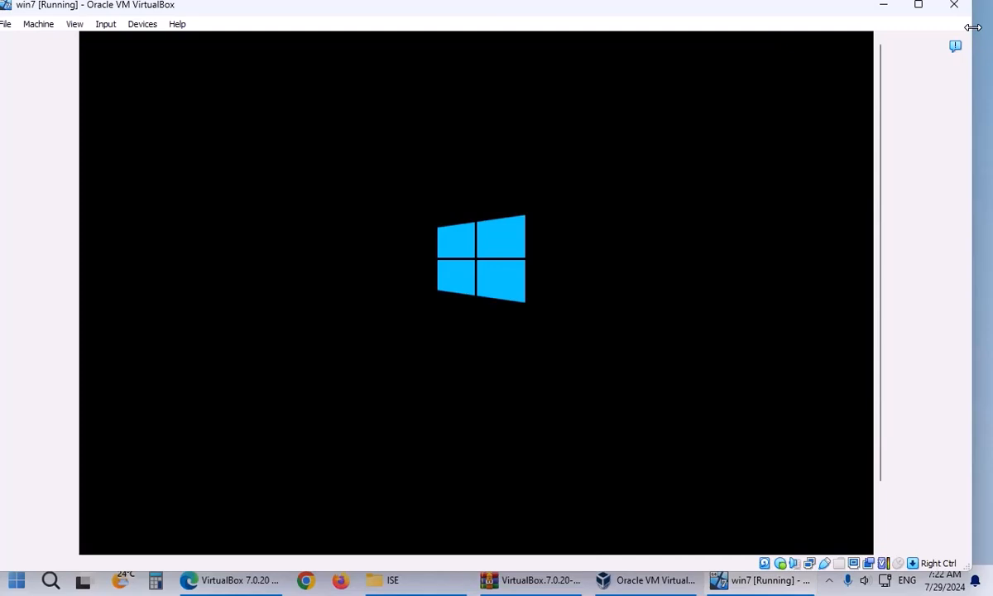
pyautogui.click(917, 30)
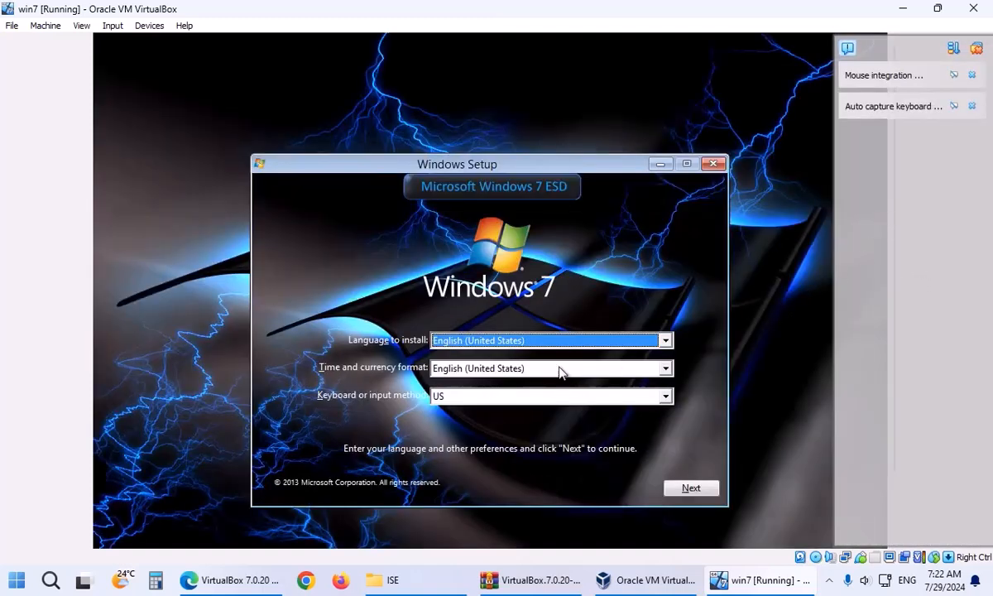
# Begin Windows 7 setup with Windows 7 Ultimate Pre-Activated x64 and accept the license.
pyautogui.click(699, 490)
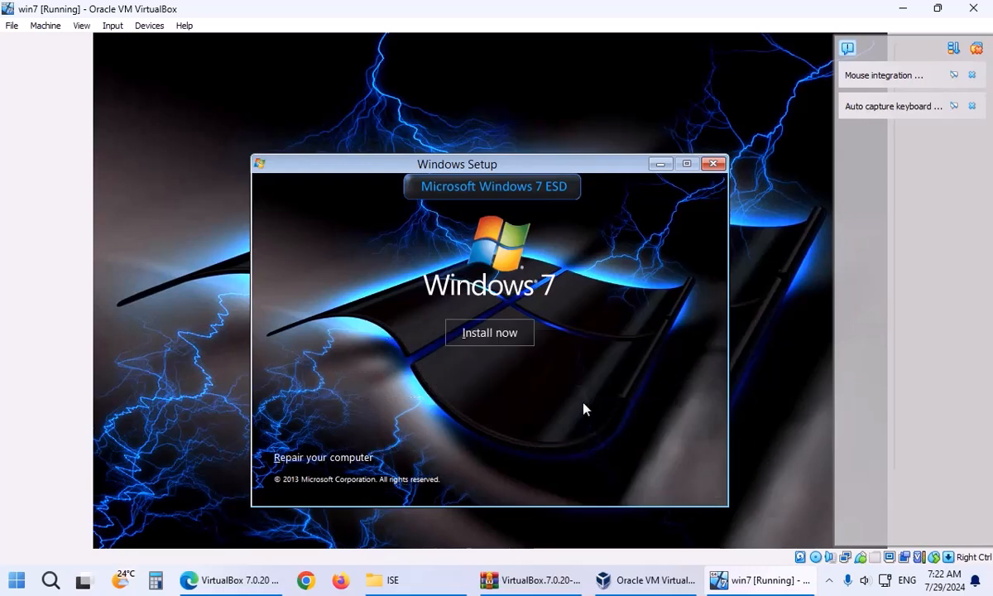
pyautogui.click(509, 348)
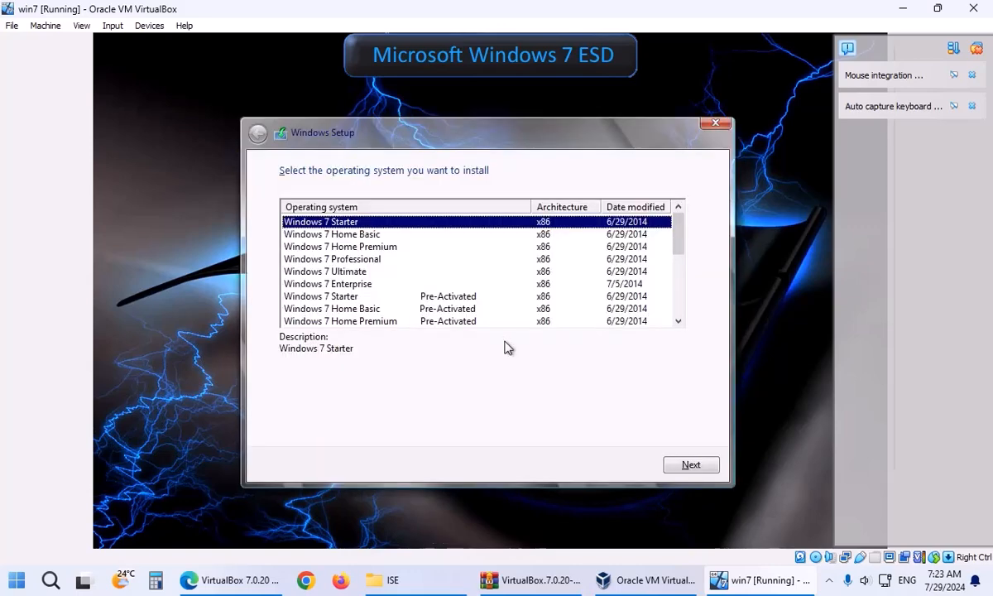
pyautogui.scroll(-3, 453, 277)
pyautogui.scroll(-2, 454, 277)
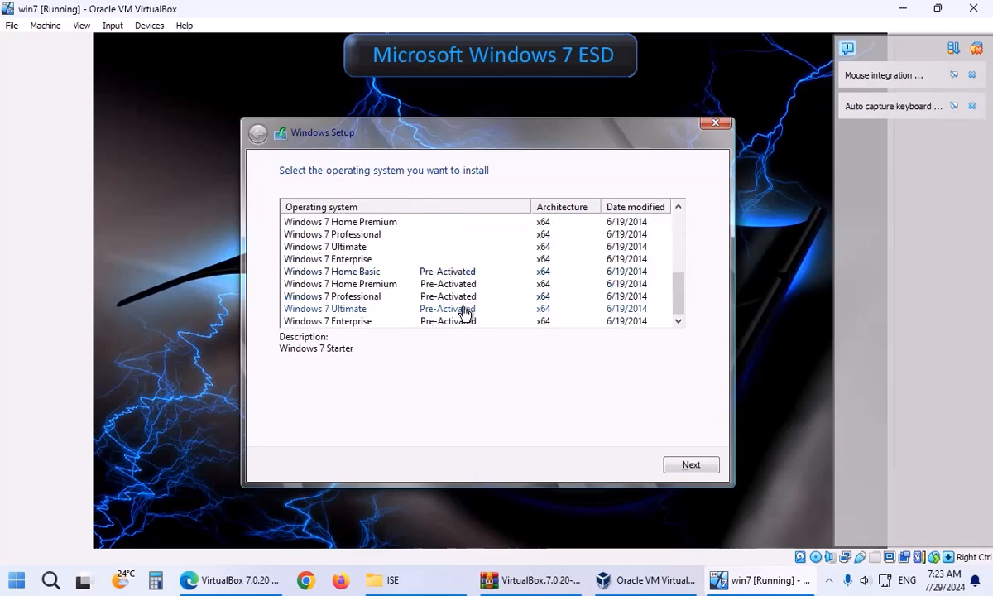
pyautogui.click(464, 310)
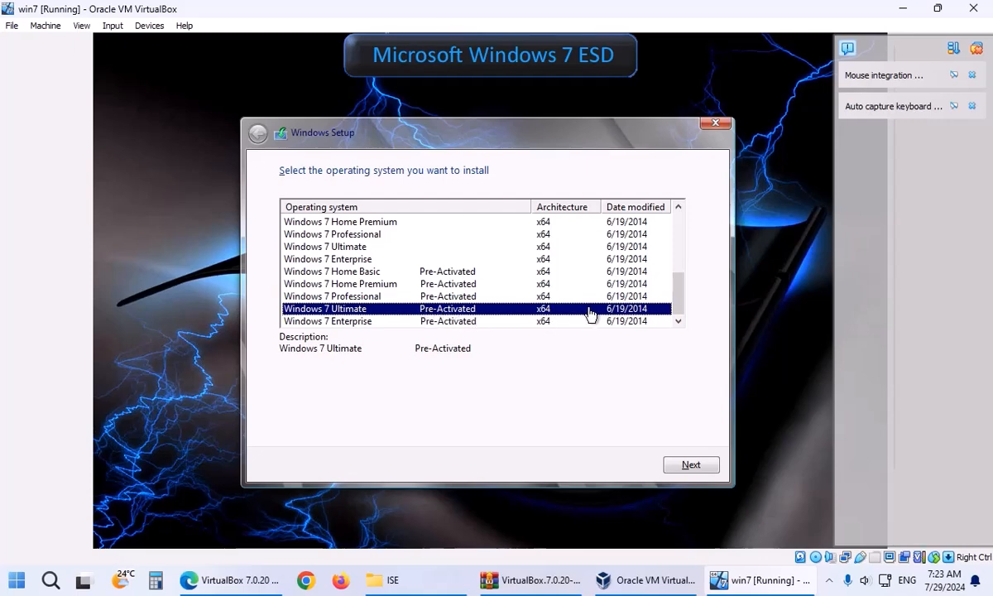
pyautogui.click(693, 466)
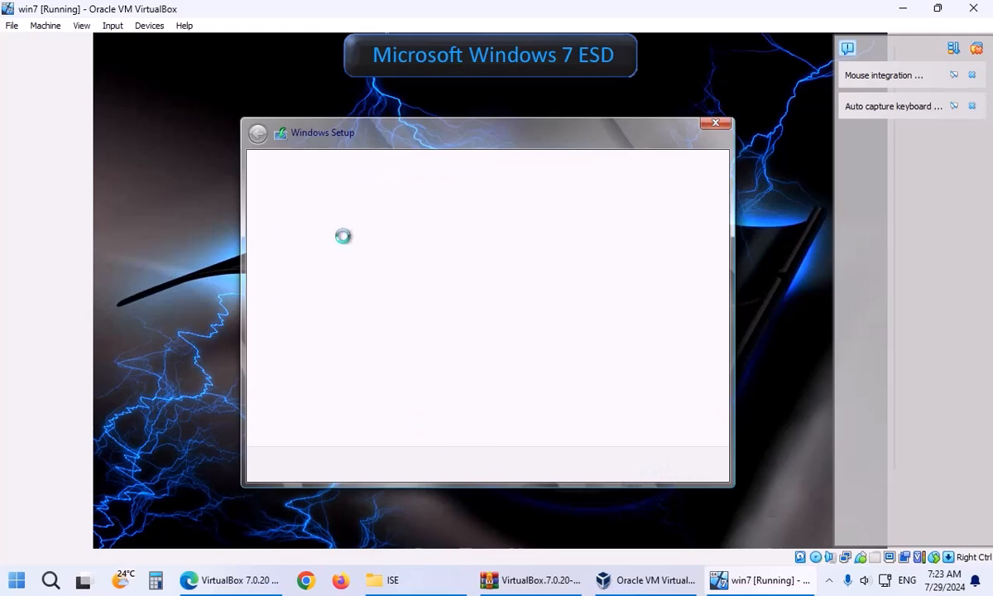
pyautogui.click(370, 434)
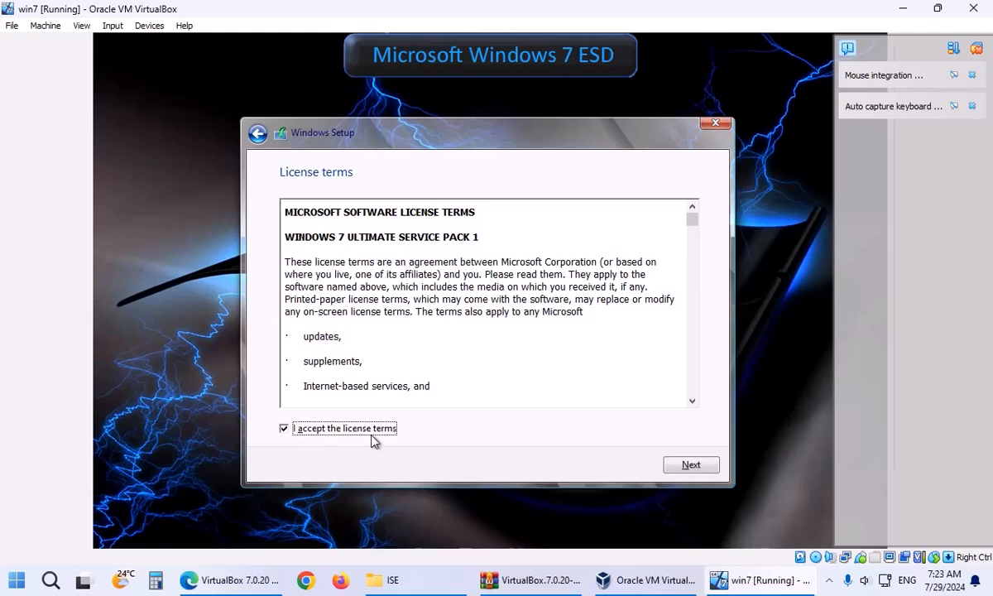
pyautogui.click(697, 465)
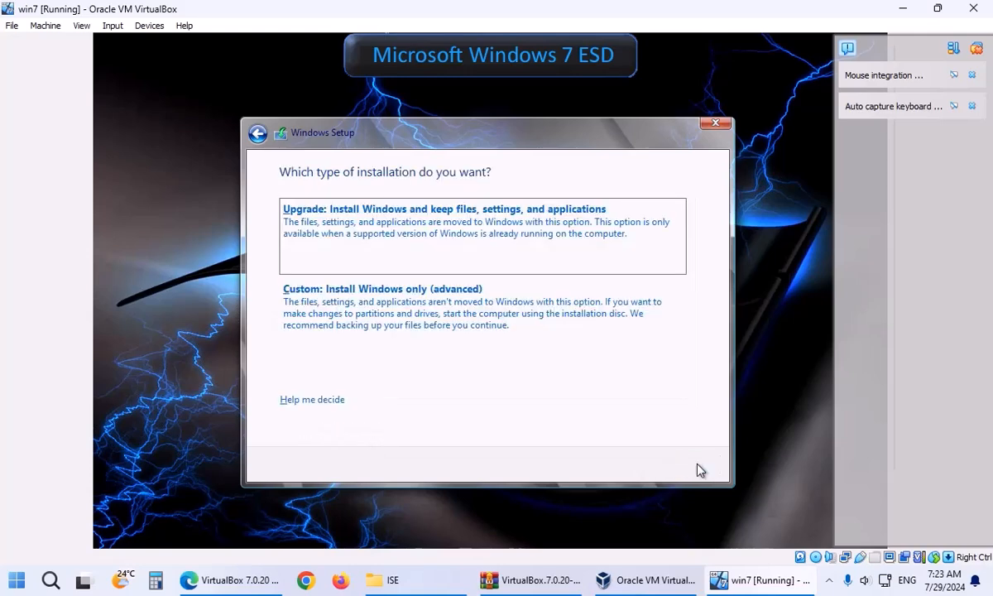
# Choose Custom install, partition the 32 GB drive, and install to Partition 2.
pyautogui.click(439, 329)
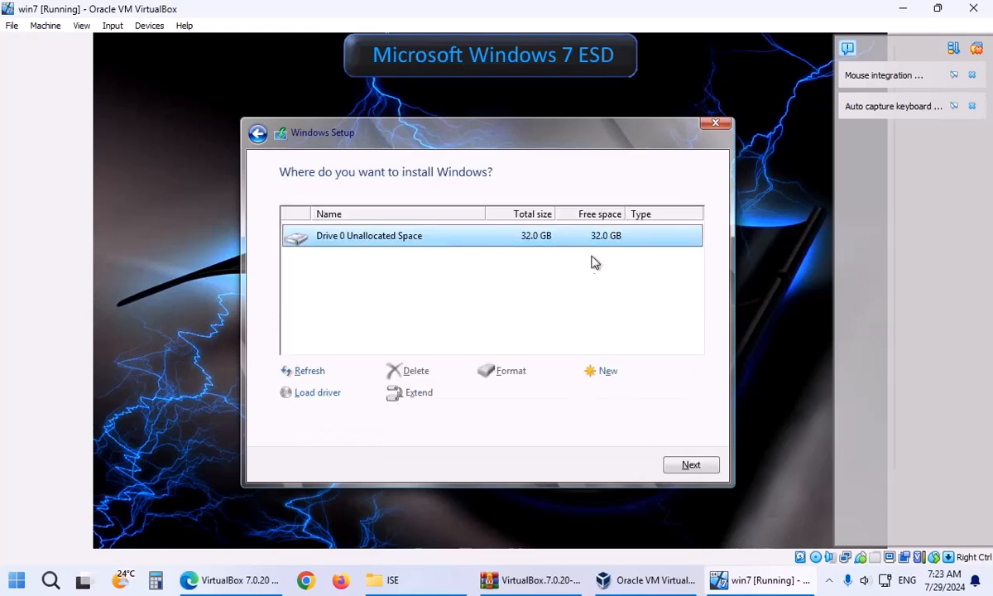
pyautogui.click(608, 370)
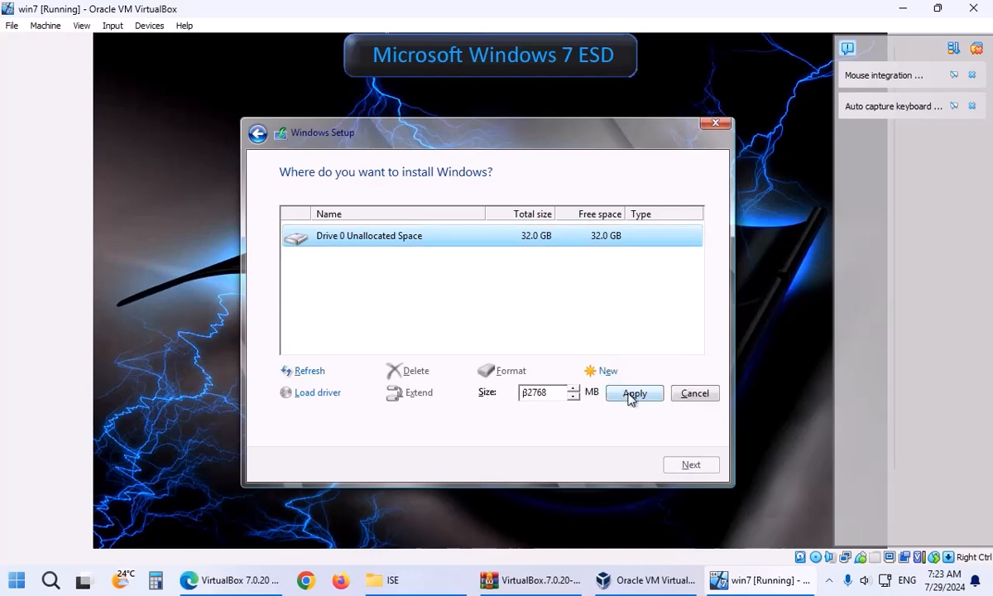
pyautogui.click(631, 397)
pyautogui.click(616, 394)
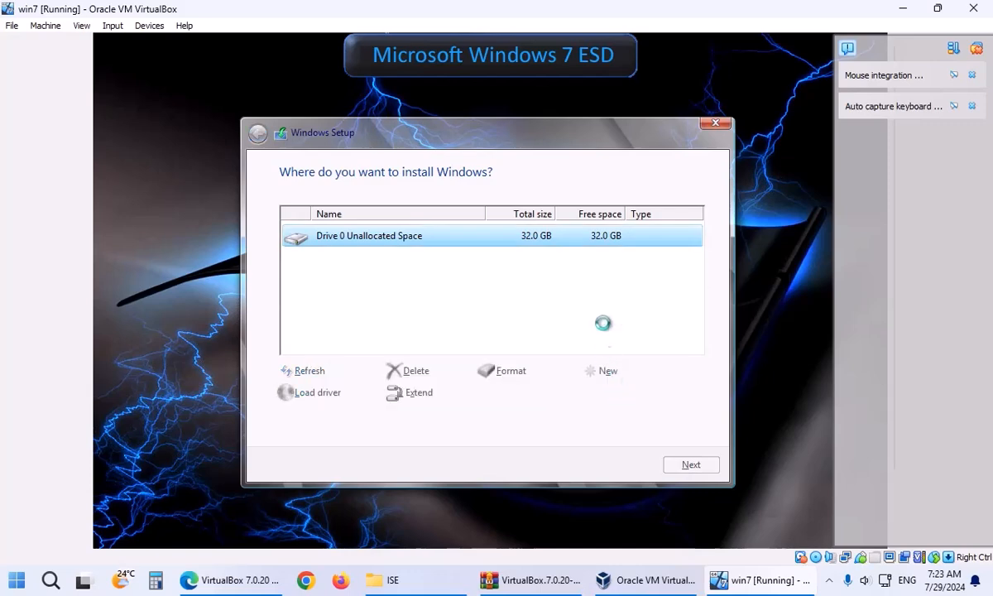
pyautogui.click(684, 467)
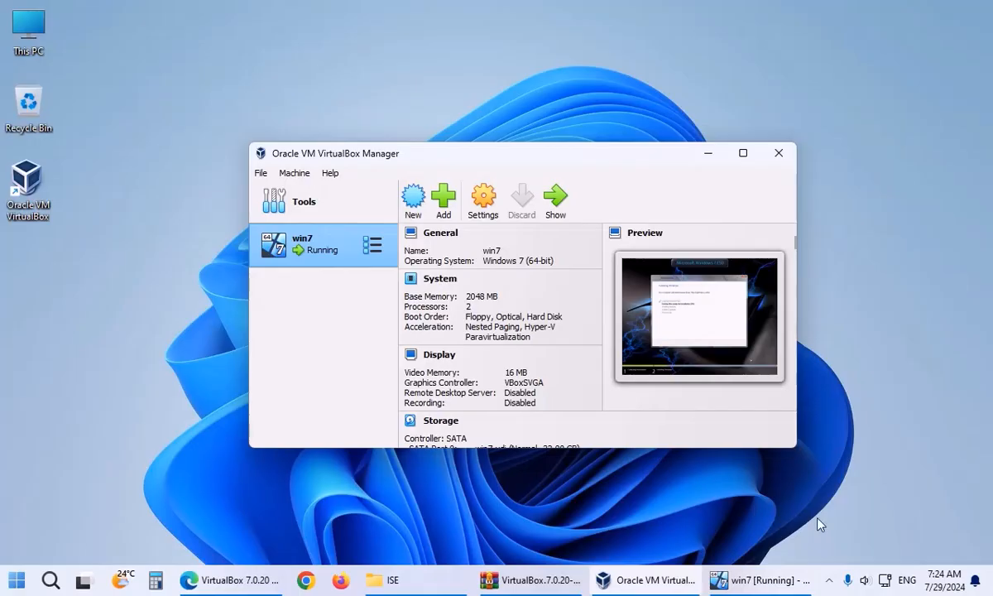
# Open and close the hidden notification-area icons while win7 installs.
pyautogui.click(829, 580)
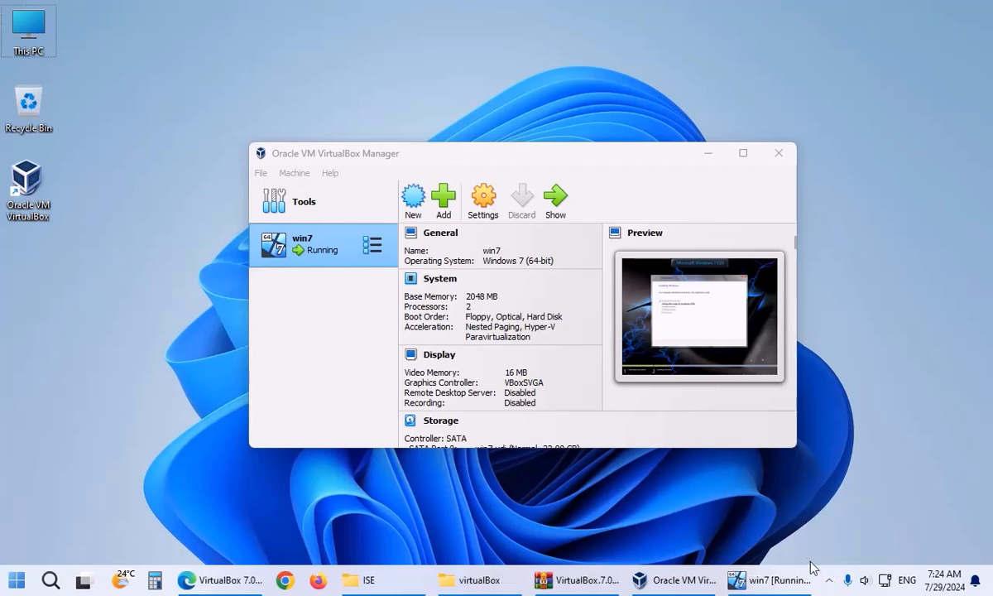
pyautogui.click(829, 580)
pyautogui.click(830, 580)
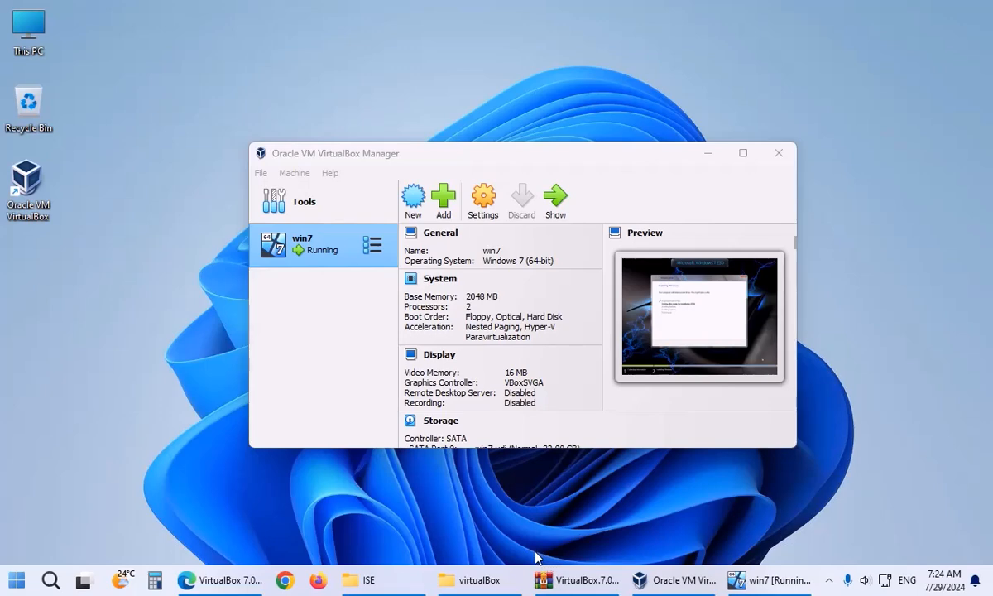
# Open the D:\virtualBox\win7 folder and select win7.vdi to check its growing size.
pyautogui.click(502, 579)
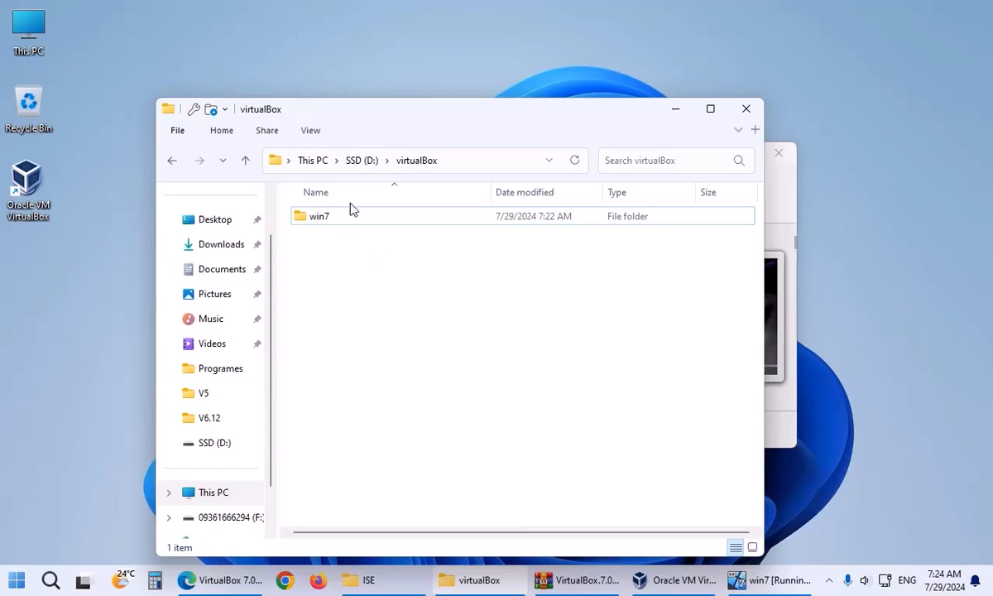
pyautogui.doubleClick(319, 215)
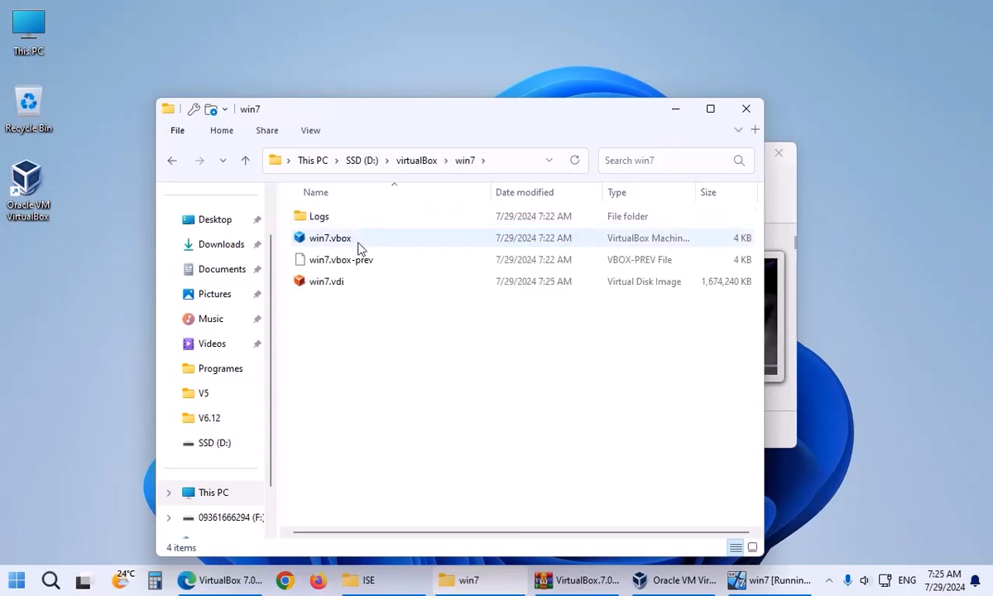
pyautogui.click(371, 290)
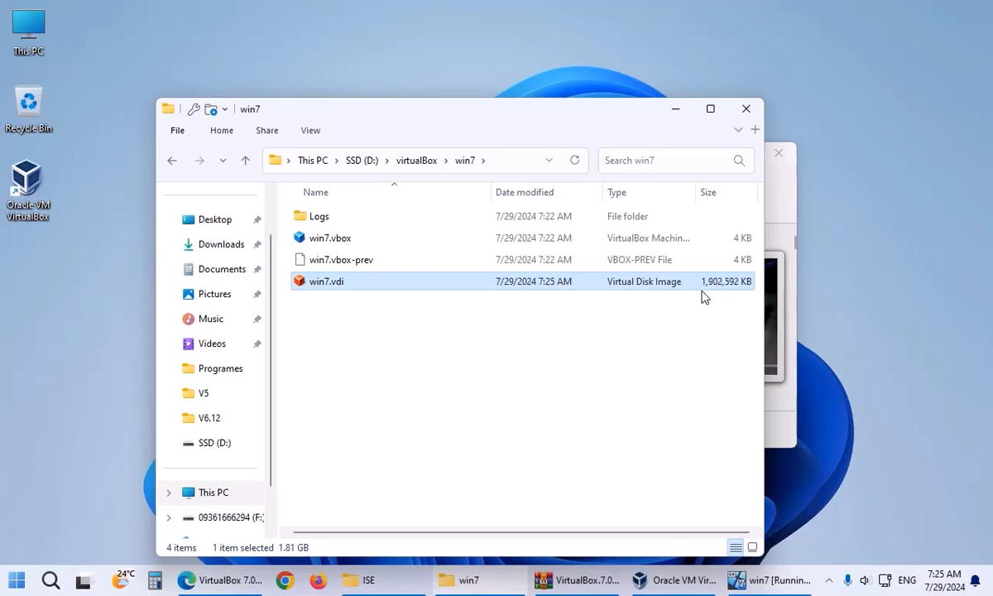
# Check the running win7 VM, hide it, and return to the win7 folder showing win7.vdi.
pyautogui.click(676, 110)
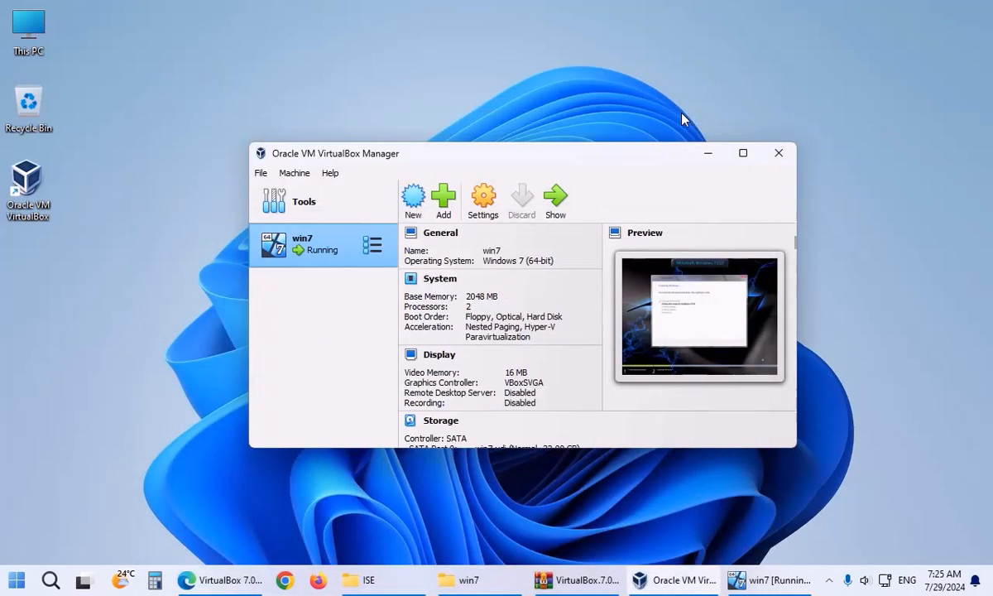
pyautogui.click(761, 581)
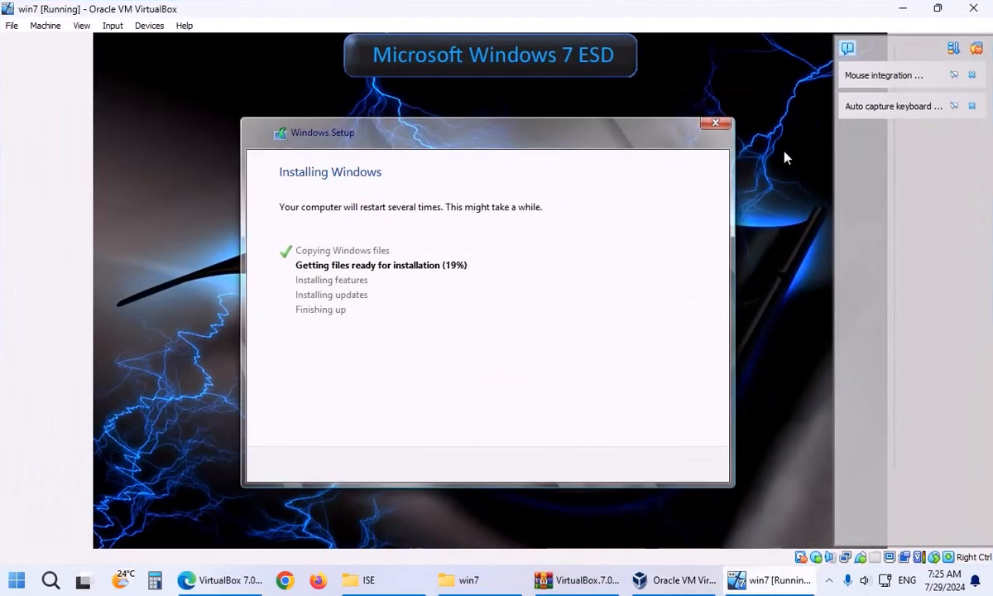
pyautogui.click(895, 14)
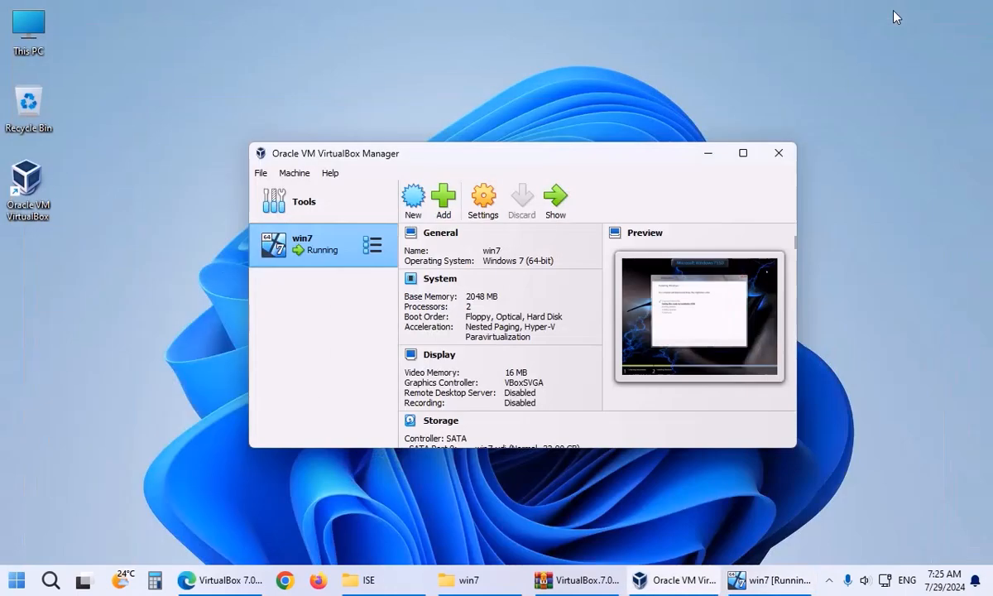
pyautogui.click(496, 580)
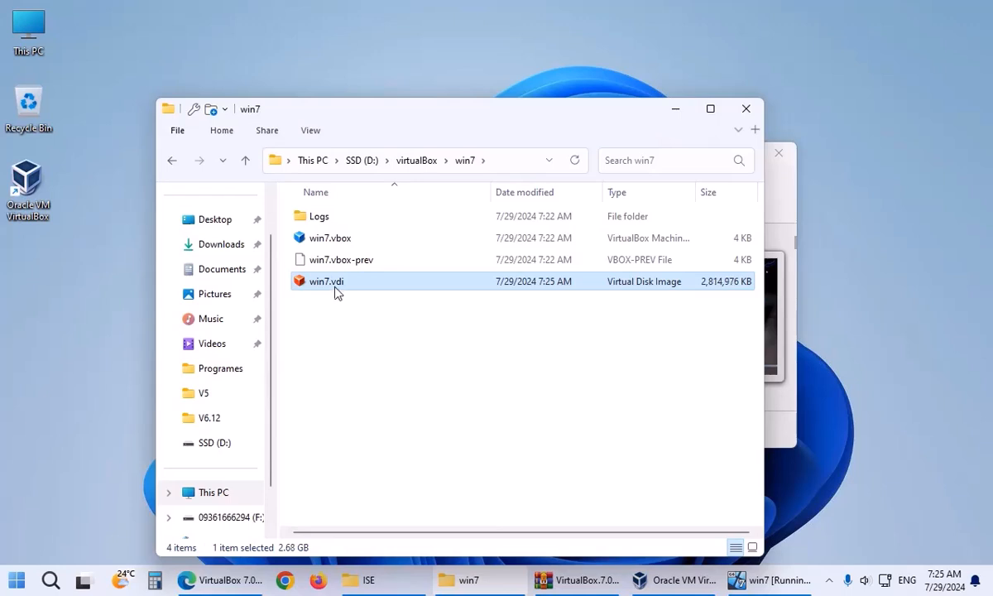
pyautogui.moveTo(343, 293)
pyautogui.rightClick(42, 41)
# Open Computer Management's Disk Management and start Attach VHD from More Actions.
pyautogui.click(79, 94)
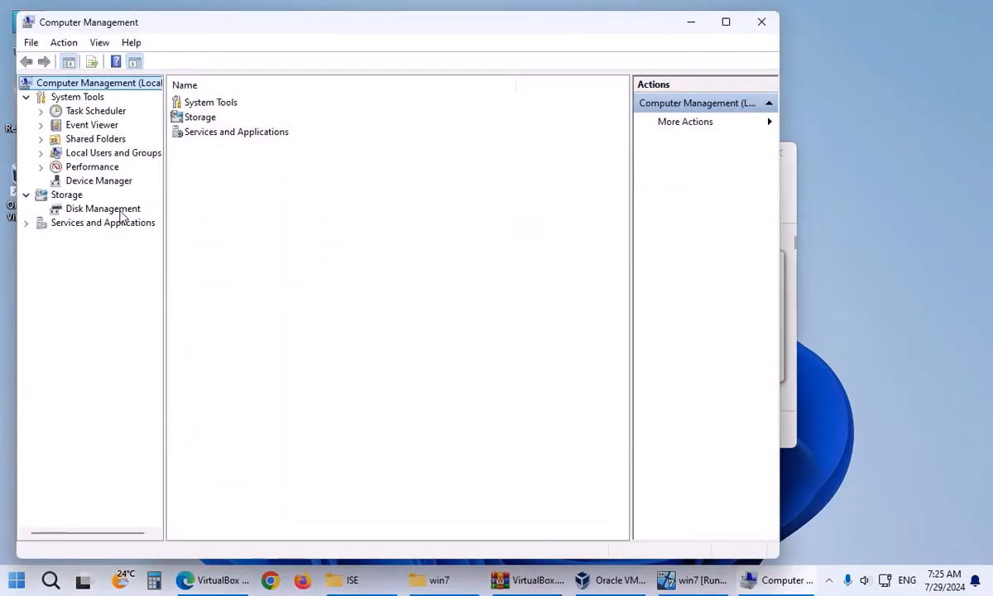
pyautogui.click(118, 210)
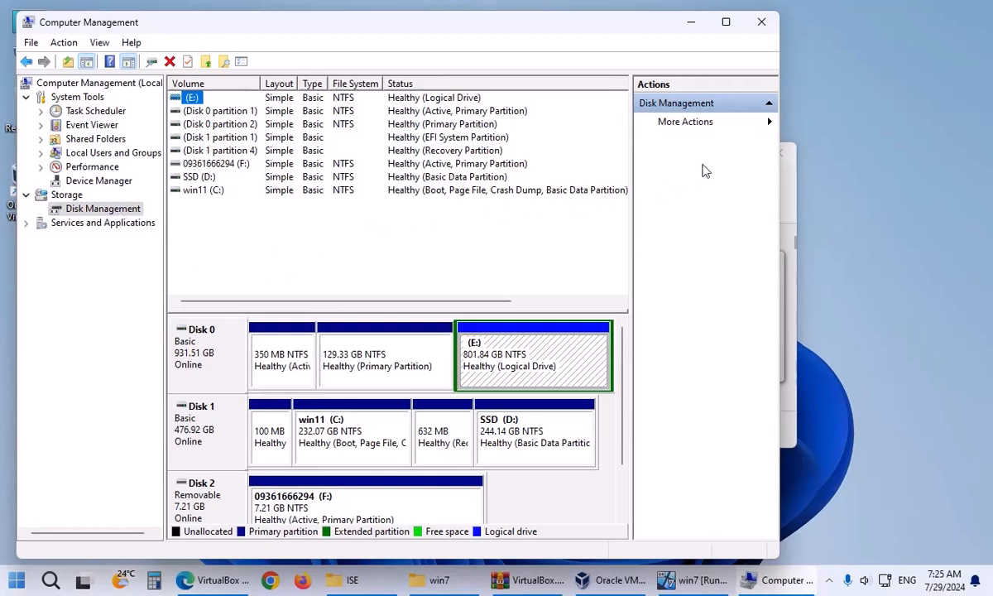
pyautogui.click(768, 130)
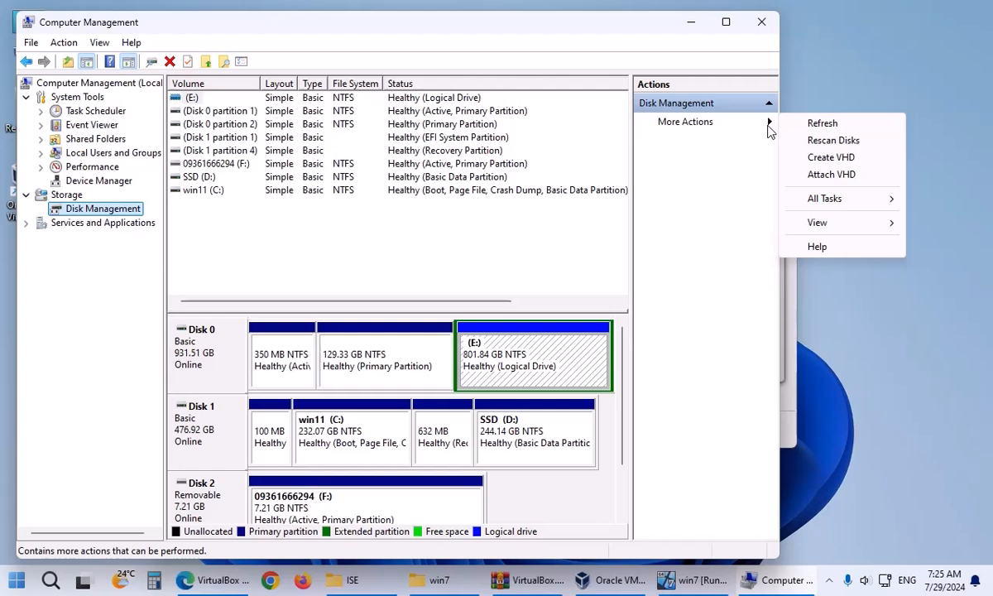
pyautogui.click(823, 175)
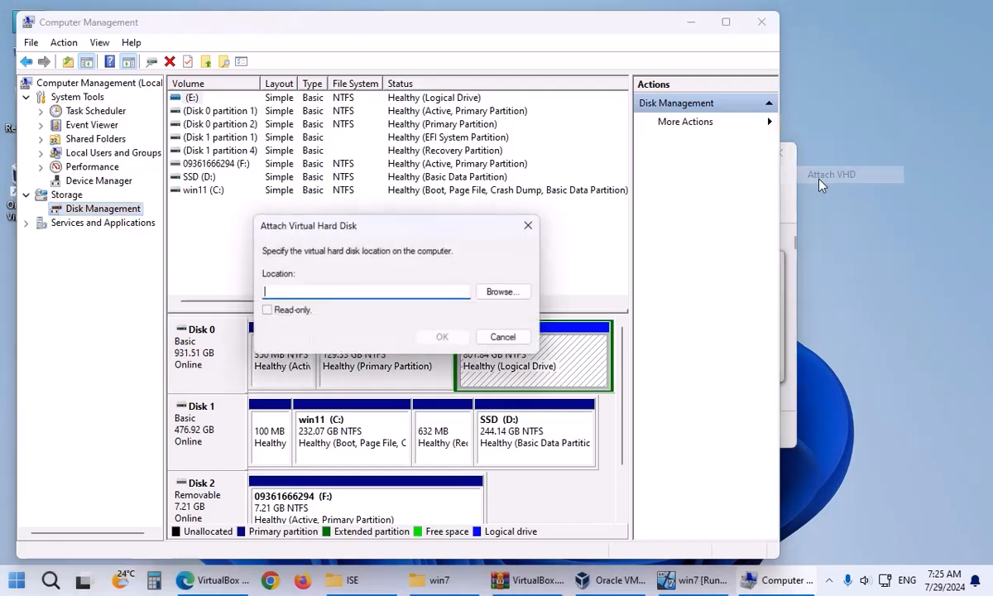
# Copy the win7 folder path from File Explorer and paste it into the VHD location field.
pyautogui.rightClick(387, 294)
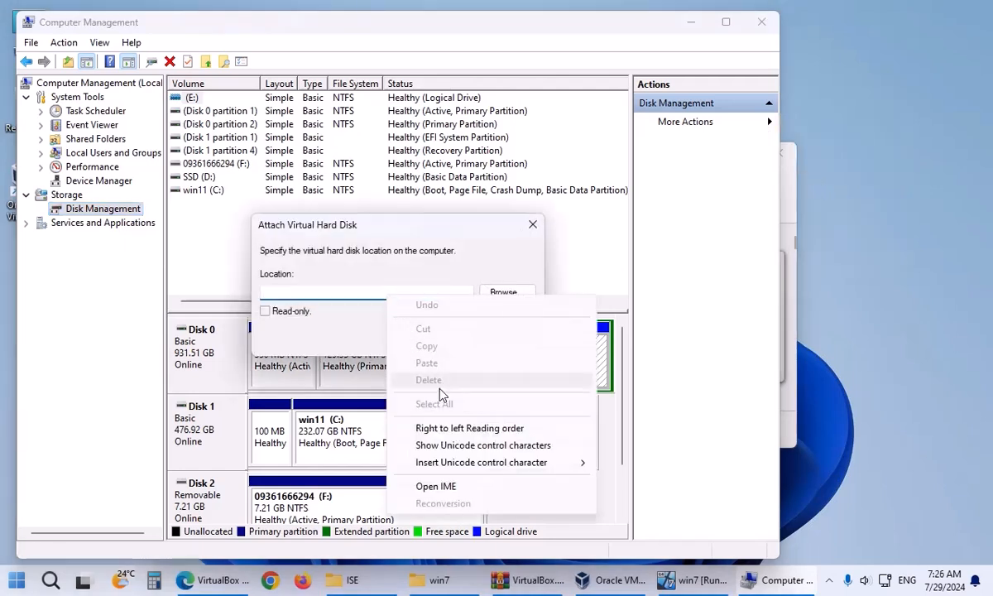
pyautogui.click(439, 580)
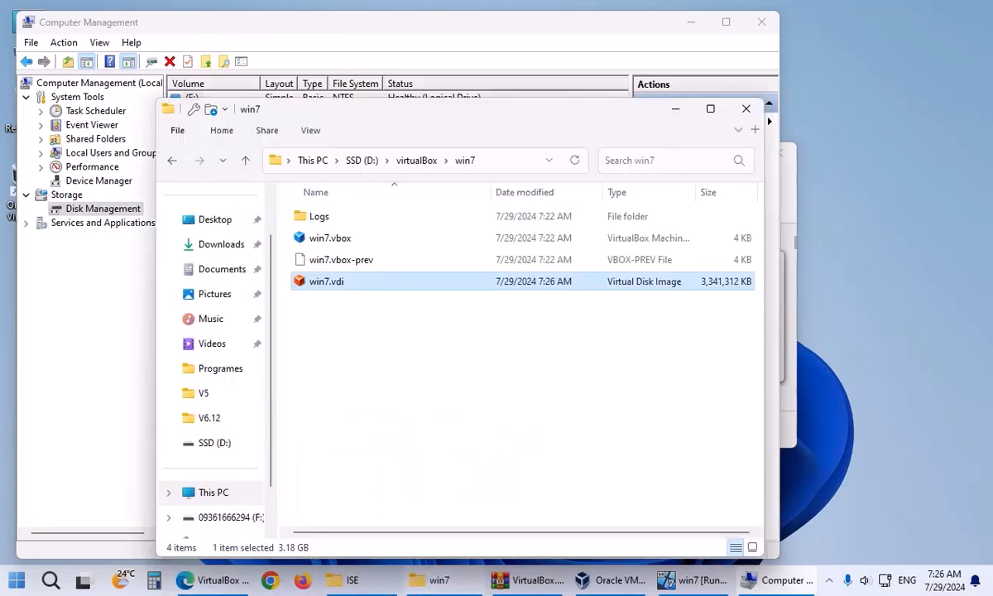
pyautogui.click(481, 160)
pyautogui.click(501, 162)
pyautogui.click(501, 164)
pyautogui.rightClick(500, 162)
pyautogui.click(548, 213)
pyautogui.hotkey('alt', 'Tab')
pyautogui.rightClick(408, 292)
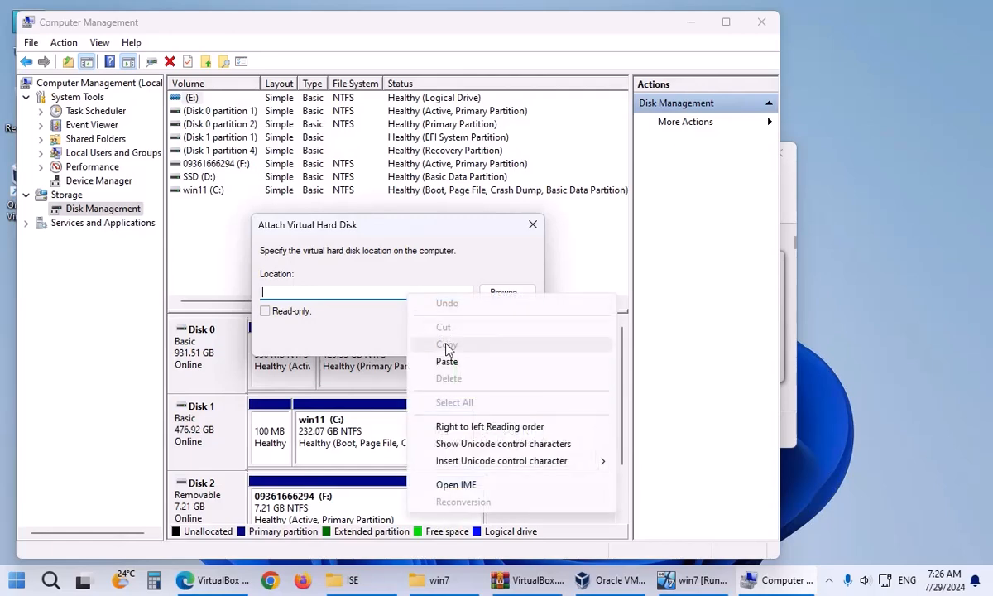
pyautogui.click(439, 356)
# Browse for the virtual disk file in the virtualBox\win7 folder, then abandon browsing.
pyautogui.click(505, 292)
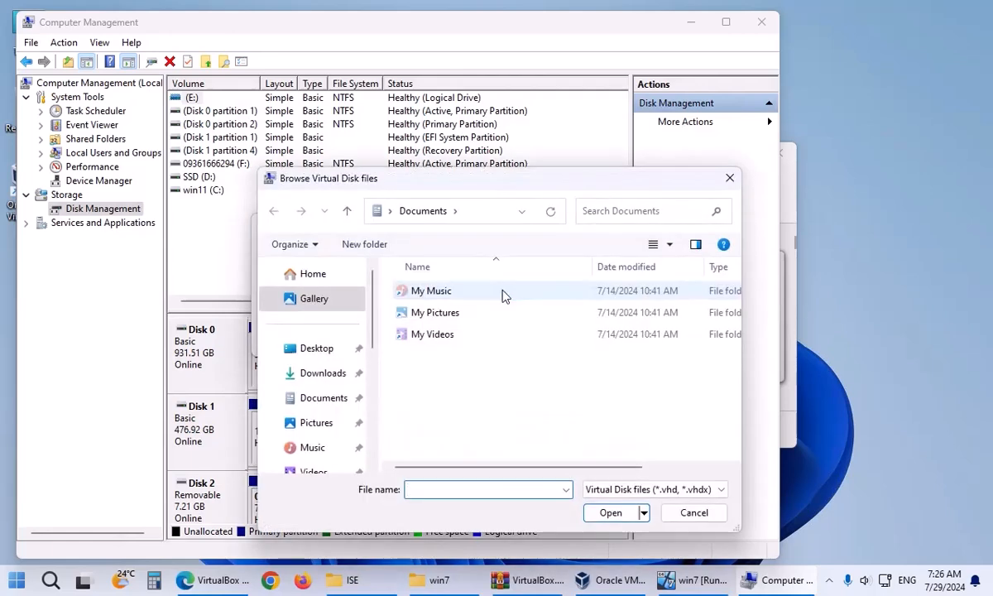
pyautogui.rightClick(443, 489)
pyautogui.click(490, 337)
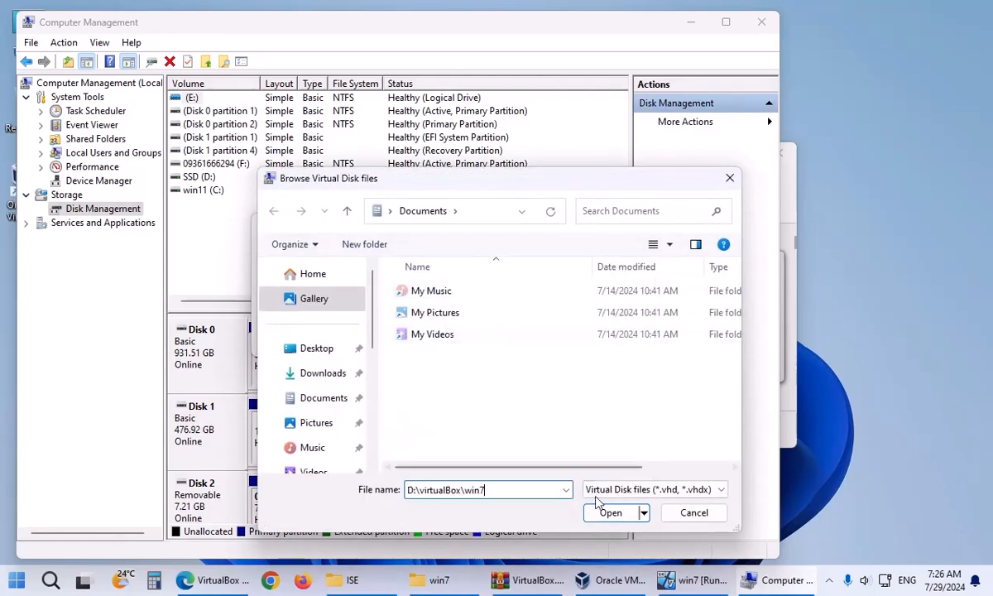
pyautogui.click(609, 512)
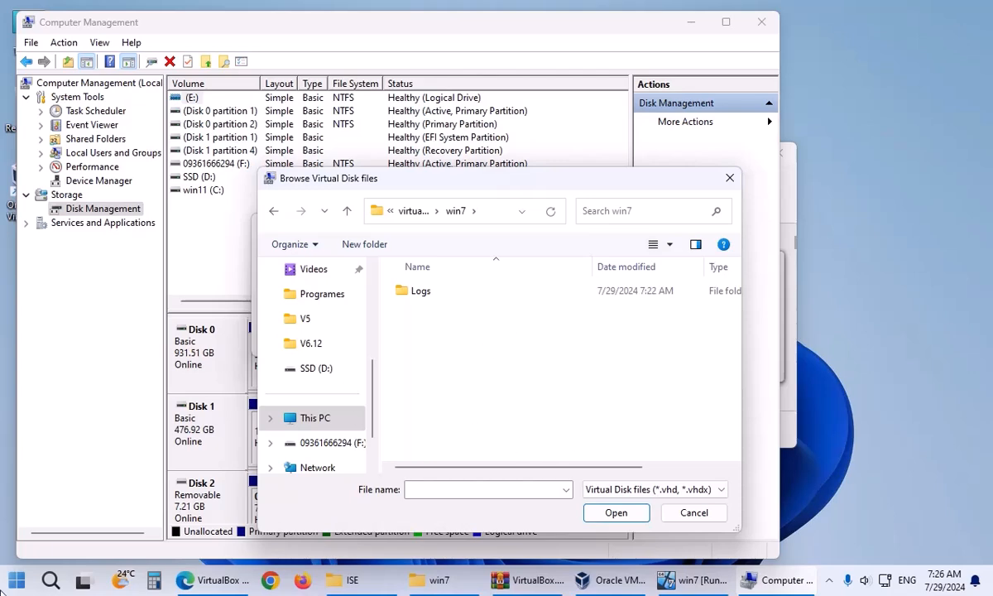
pyautogui.click(17, 580)
pyautogui.click(217, 414)
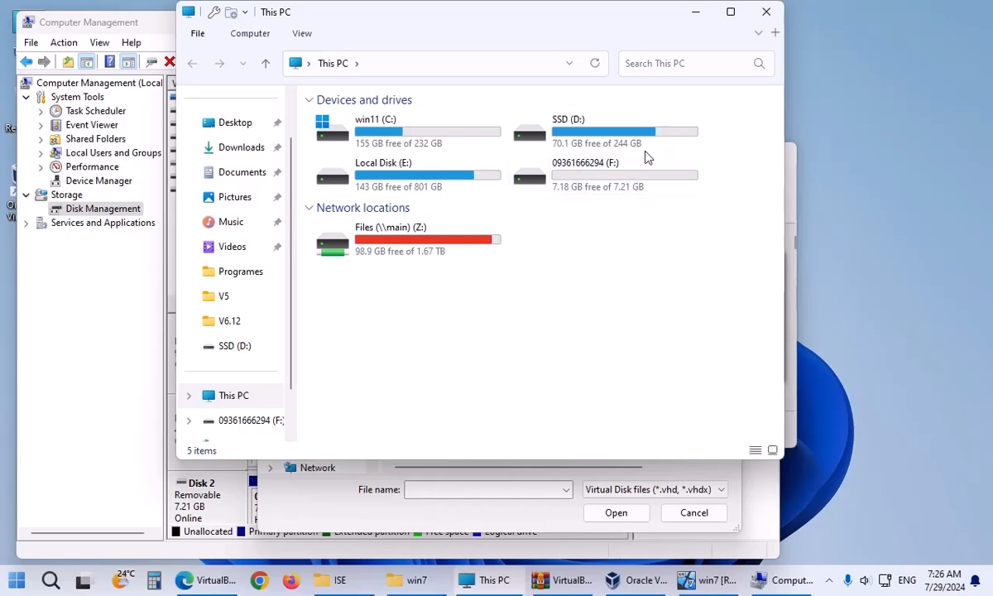
pyautogui.click(764, 12)
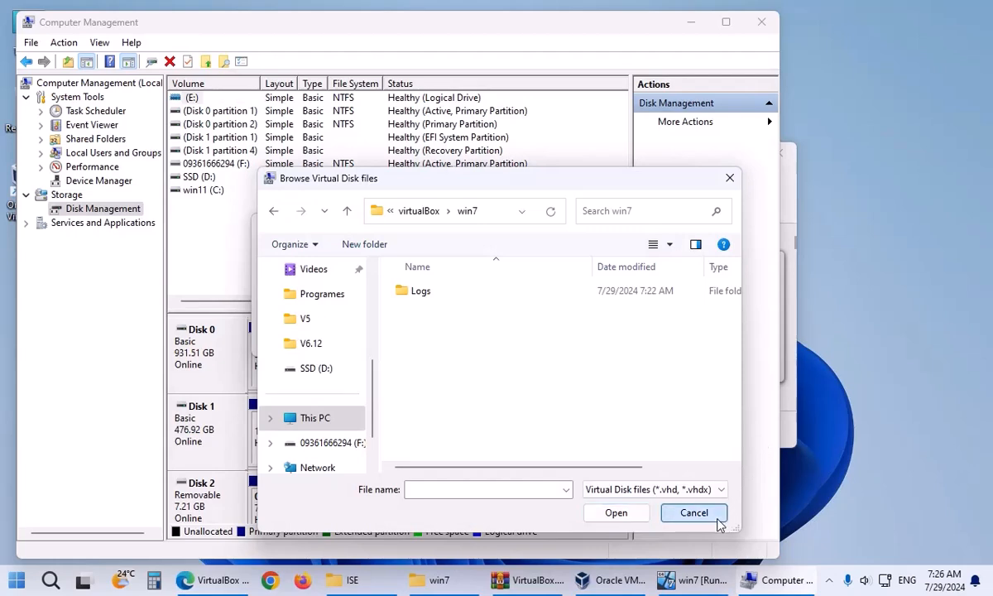
pyautogui.click(687, 512)
# Toggle the read-only option off again and cancel attaching the virtual disk.
pyautogui.click(290, 311)
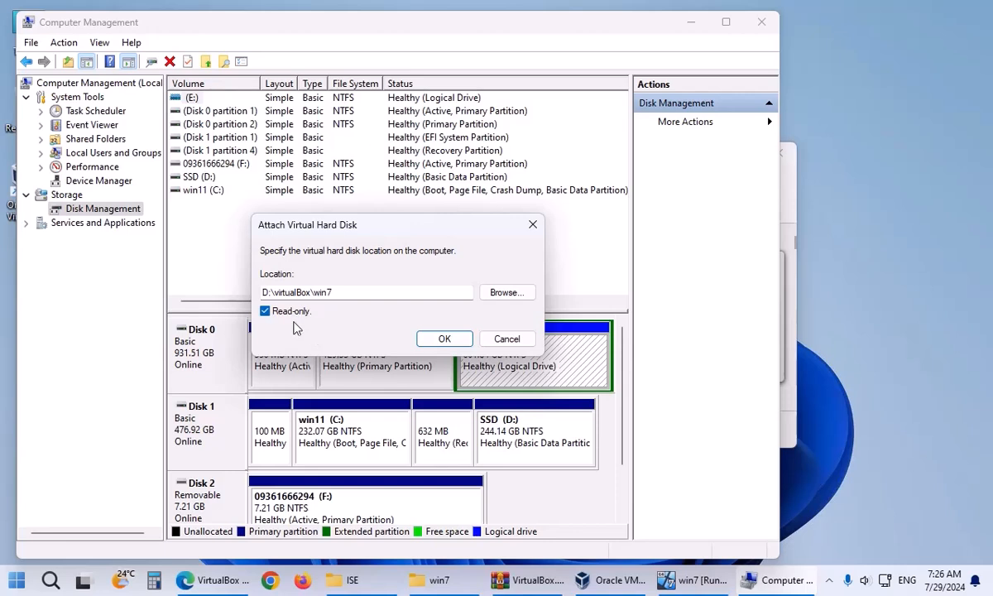
pyautogui.click(286, 311)
pyautogui.click(504, 339)
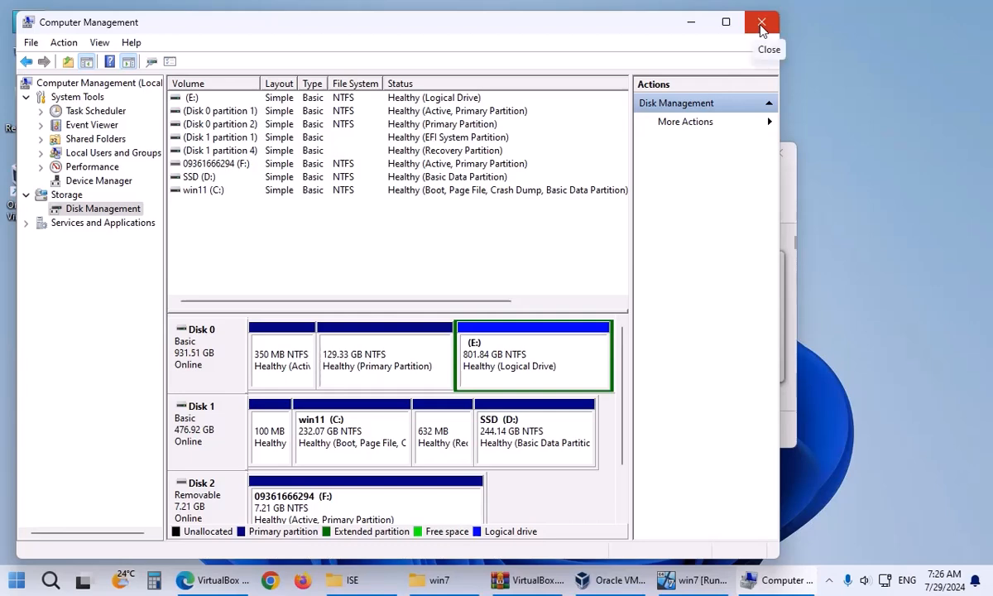
# Check win7.vdi has grown to 4,765,696 KB, minimize the folder, and close Computer Management.
pyautogui.click(438, 579)
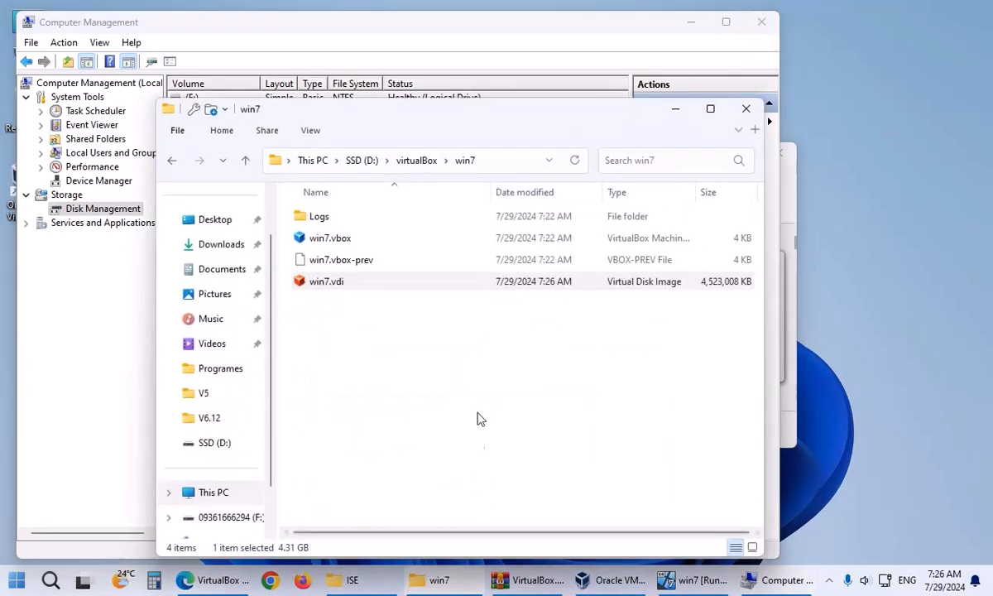
pyautogui.click(341, 288)
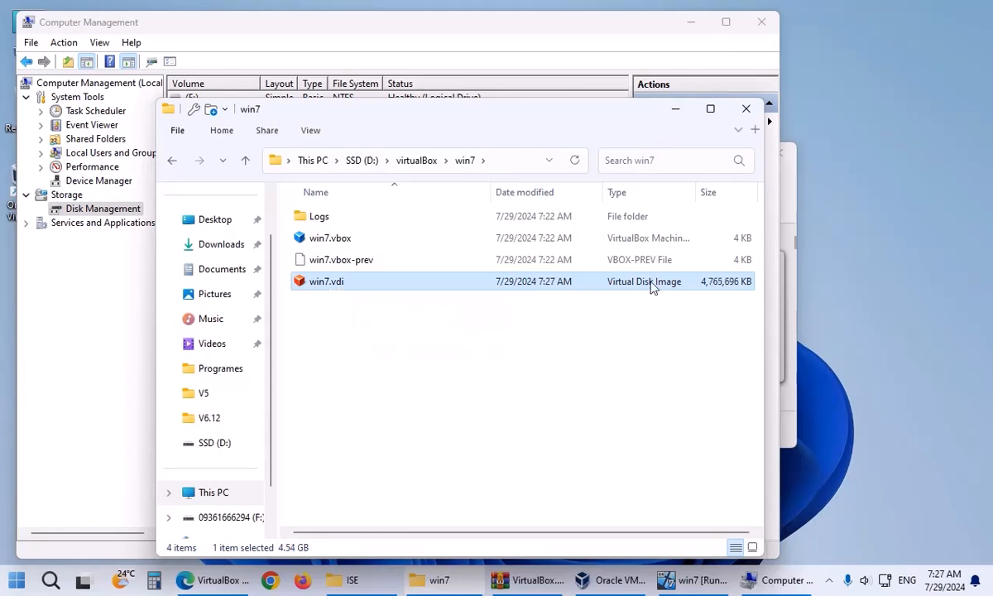
pyautogui.click(674, 112)
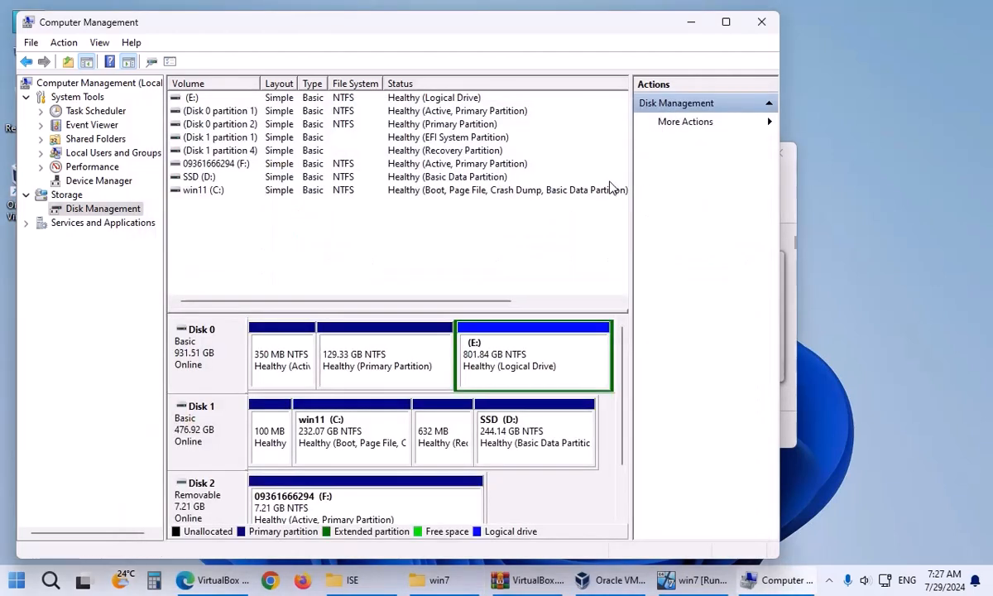
pyautogui.click(761, 23)
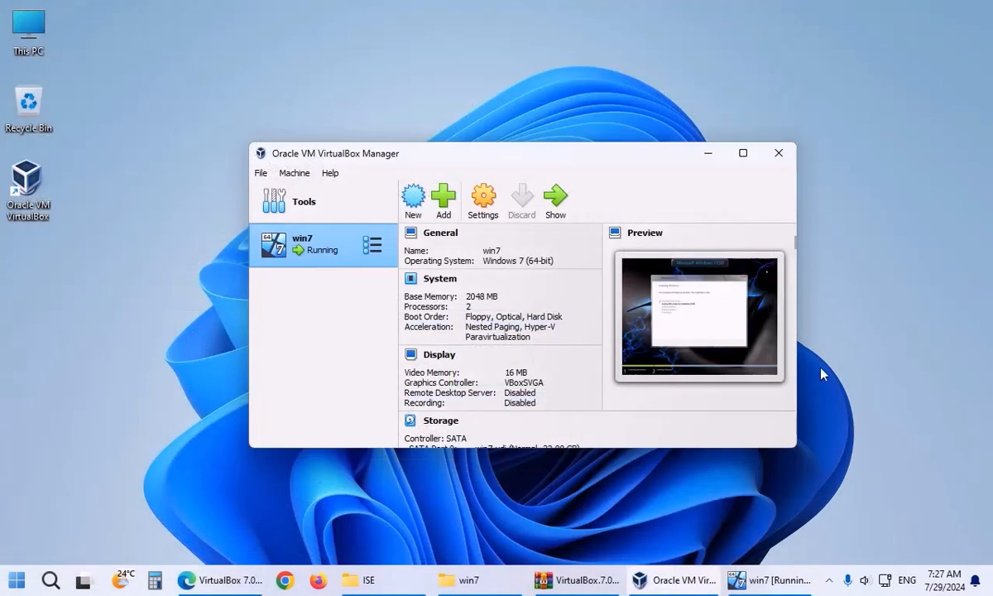
# Bring the win7 VM back up full-size and restart it to continue Windows Setup.
pyautogui.click(765, 575)
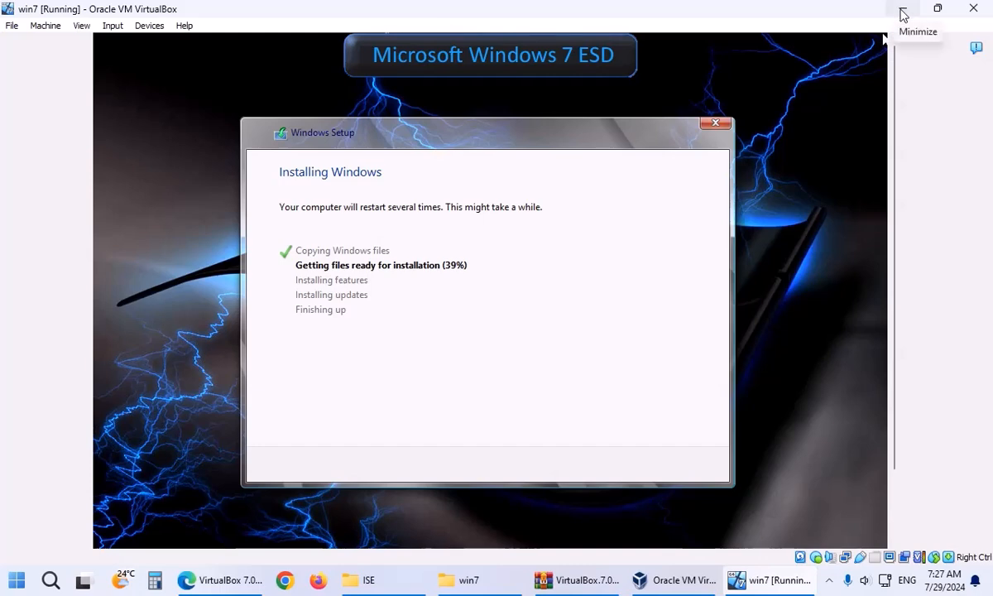
pyautogui.click(903, 10)
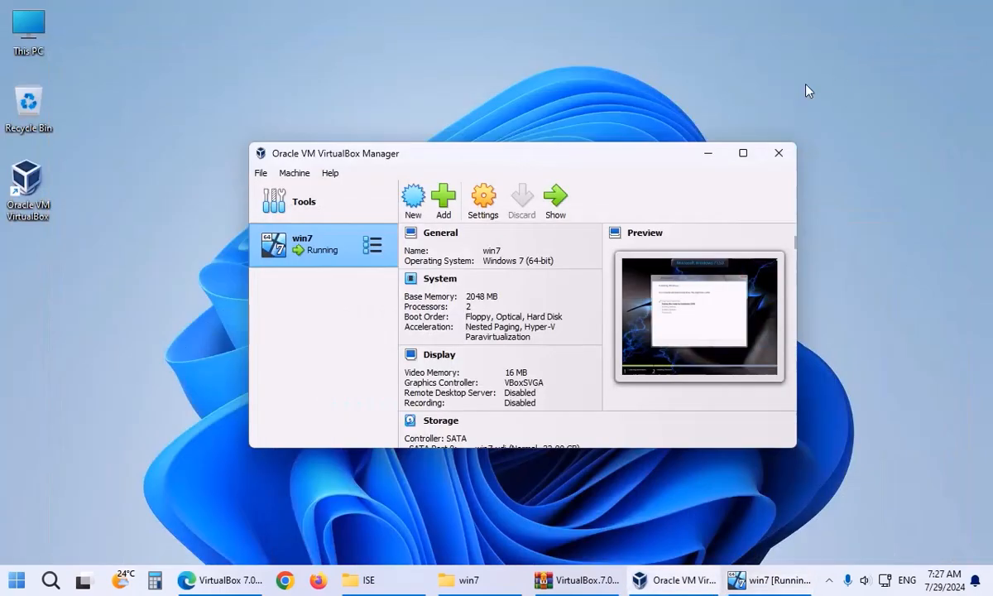
pyautogui.click(705, 157)
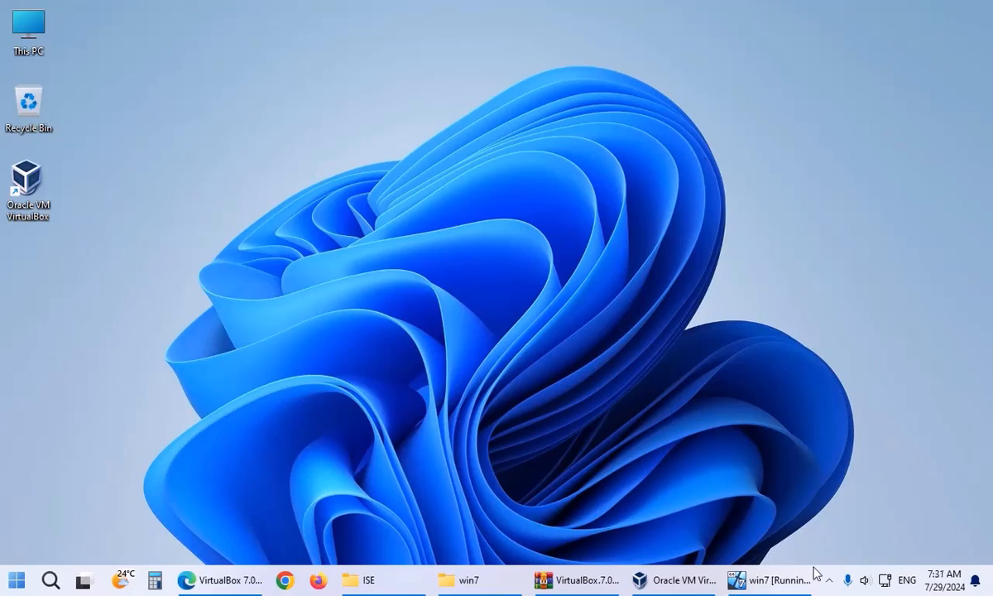
pyautogui.click(773, 580)
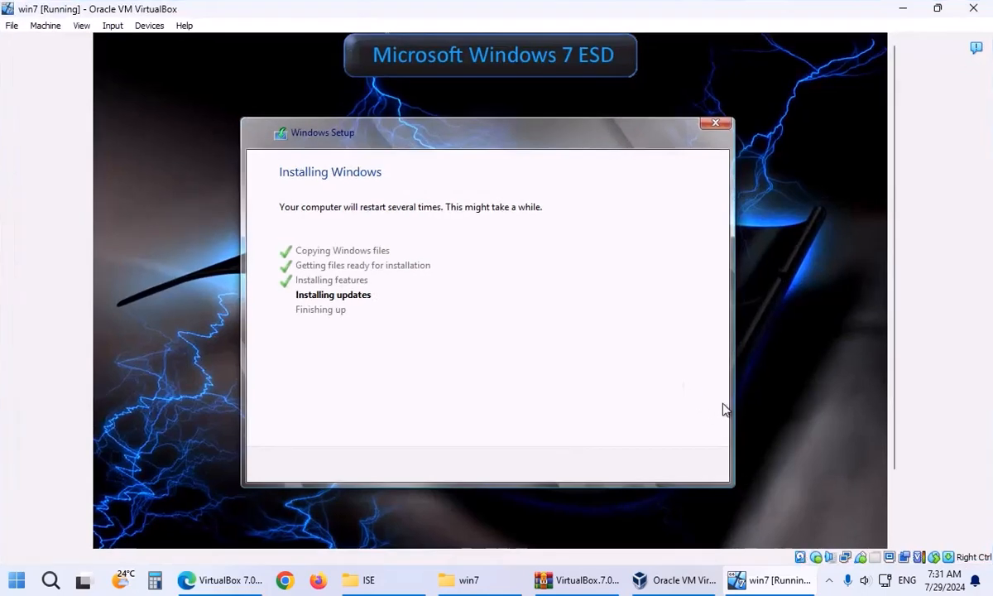
pyautogui.click(834, 582)
pyautogui.click(834, 583)
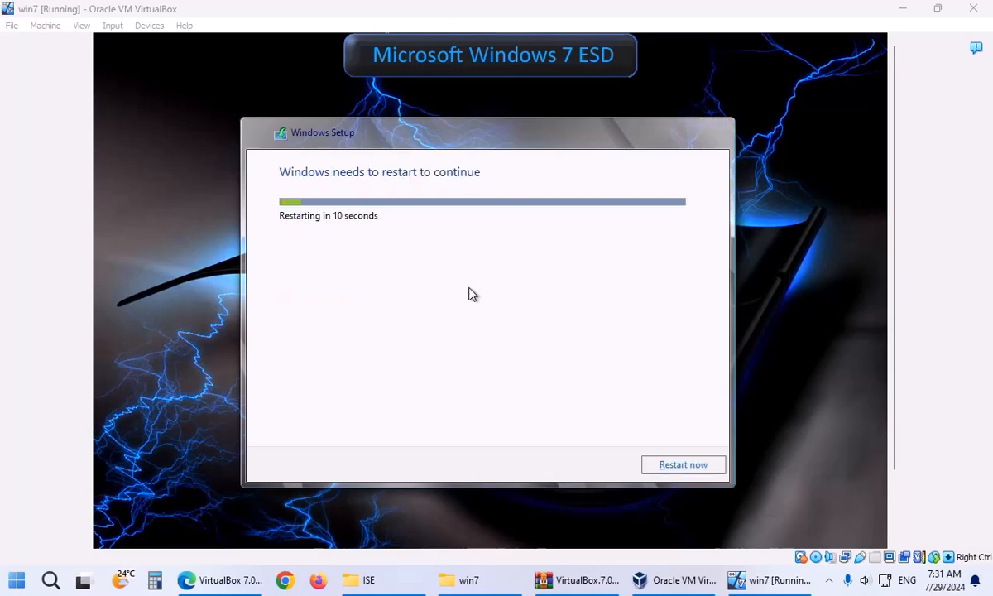
pyautogui.click(683, 465)
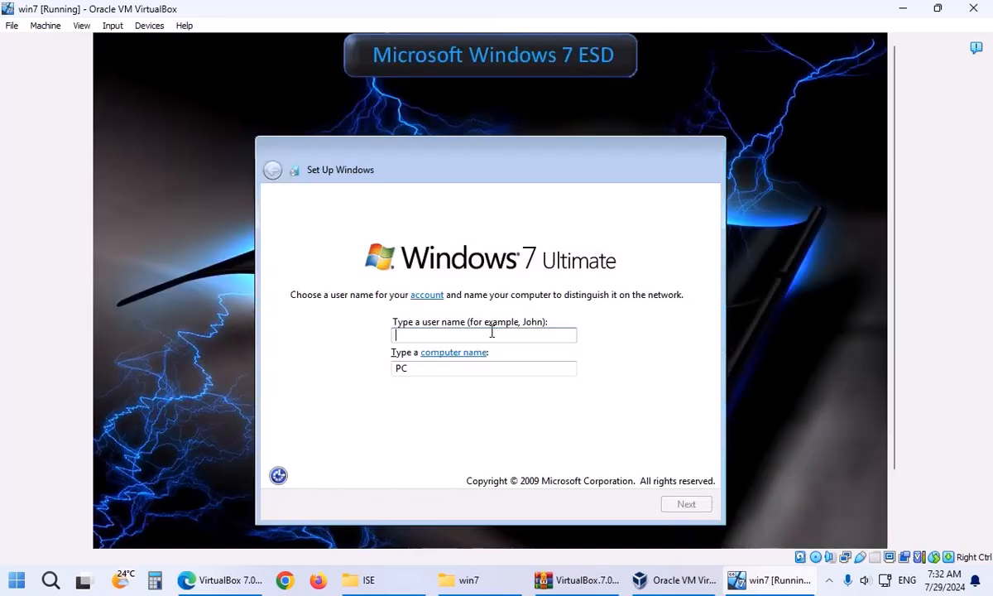
# Set the user name to 'admin' and the computer name to 'lpcarmii'.
pyautogui.write('admin')
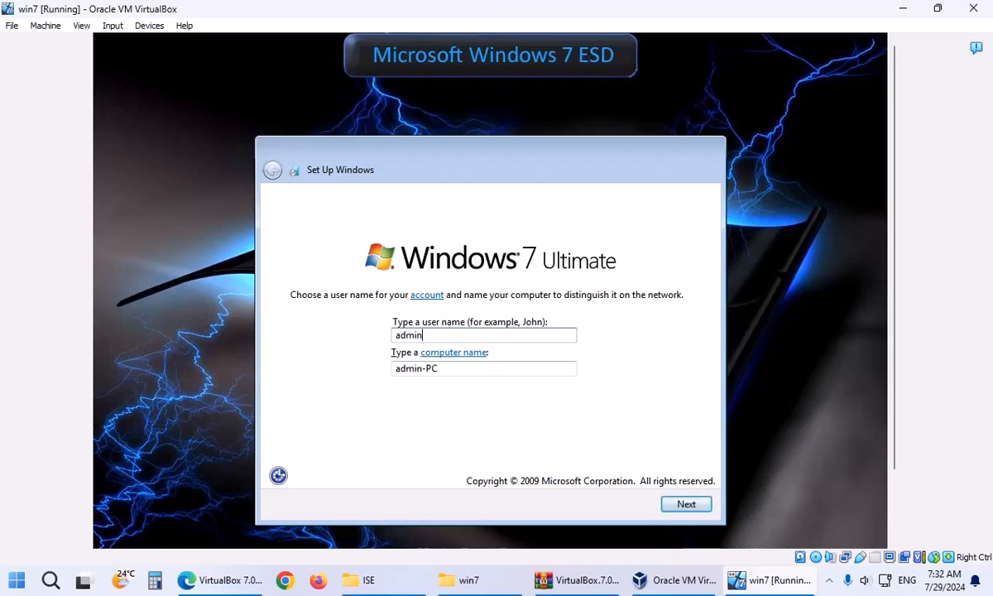
pyautogui.press('Tab')
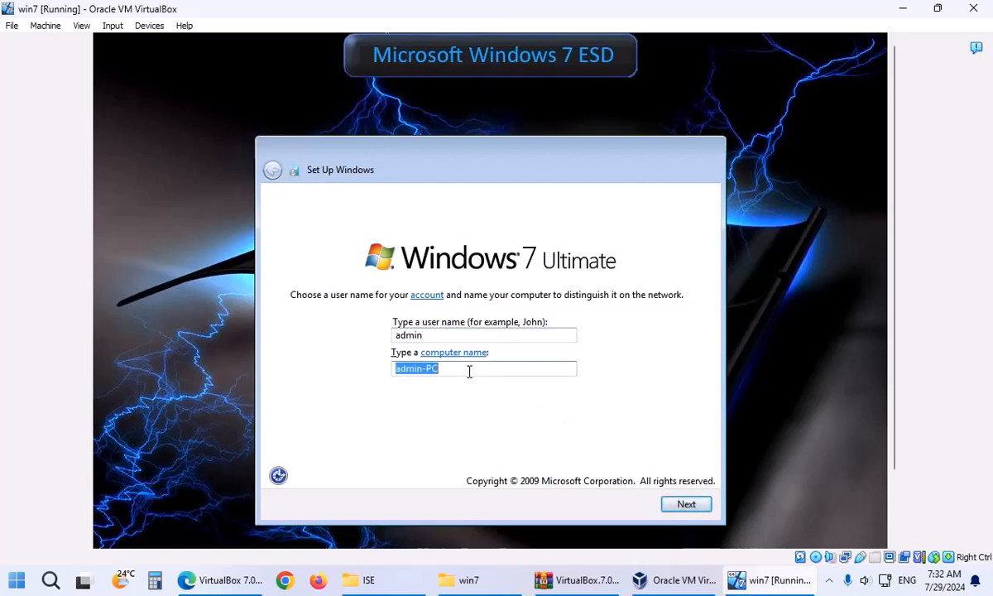
pyautogui.write('lpcar')
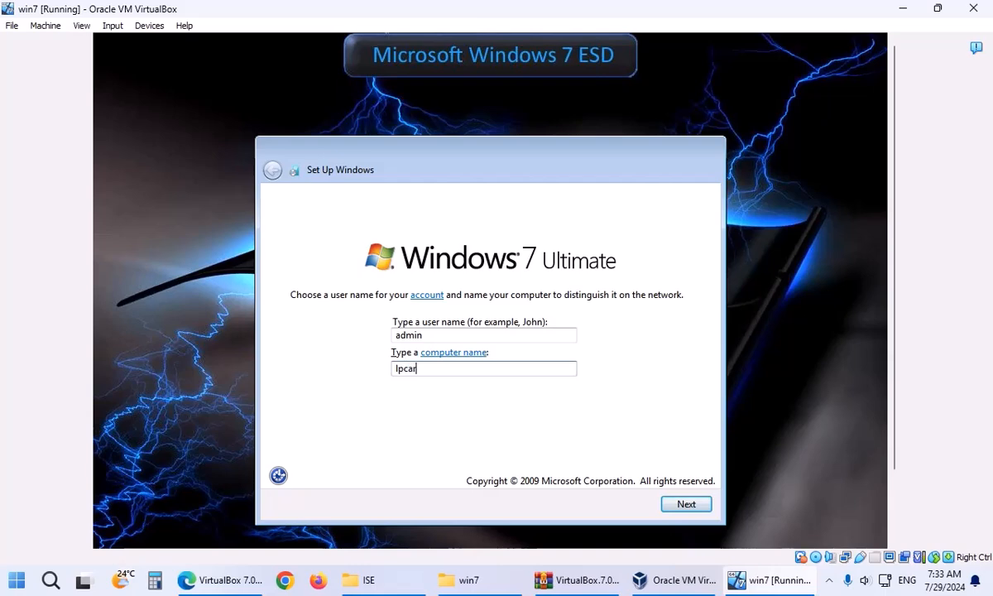
pyautogui.write('mi')
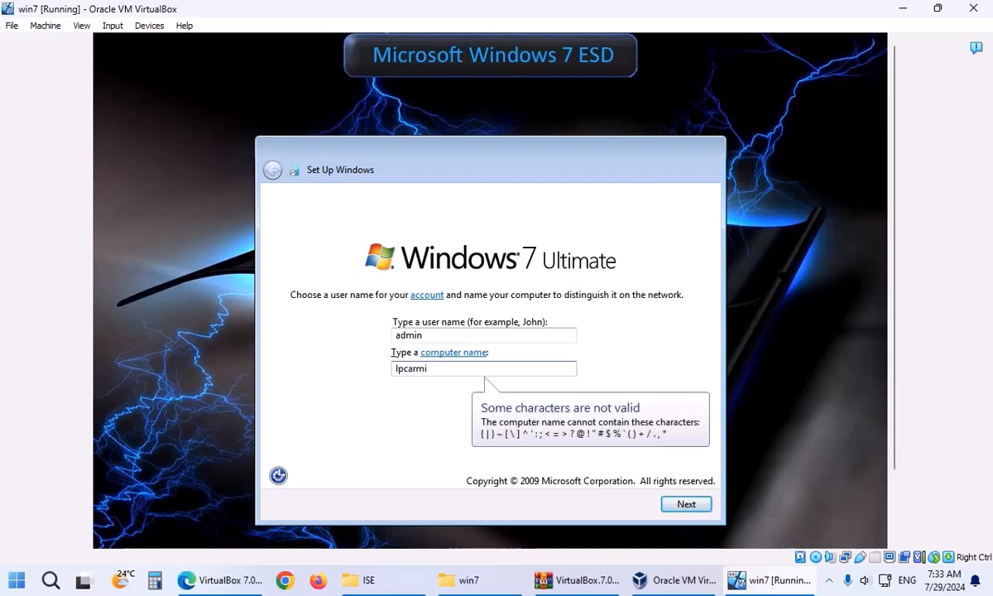
pyautogui.write('ir')
pyautogui.moveTo(449, 369); pyautogui.dragTo(425, 370)
pyautogui.click(680, 506)
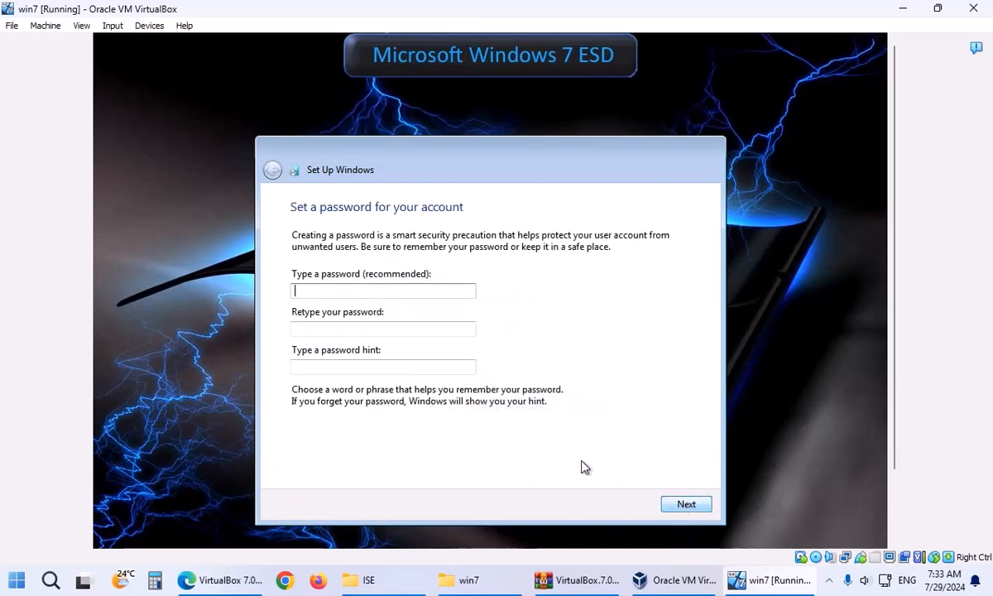
# Leave the password blank, skip the product key, and set time zone (UTC+03:30) Tehran.
pyautogui.click(682, 505)
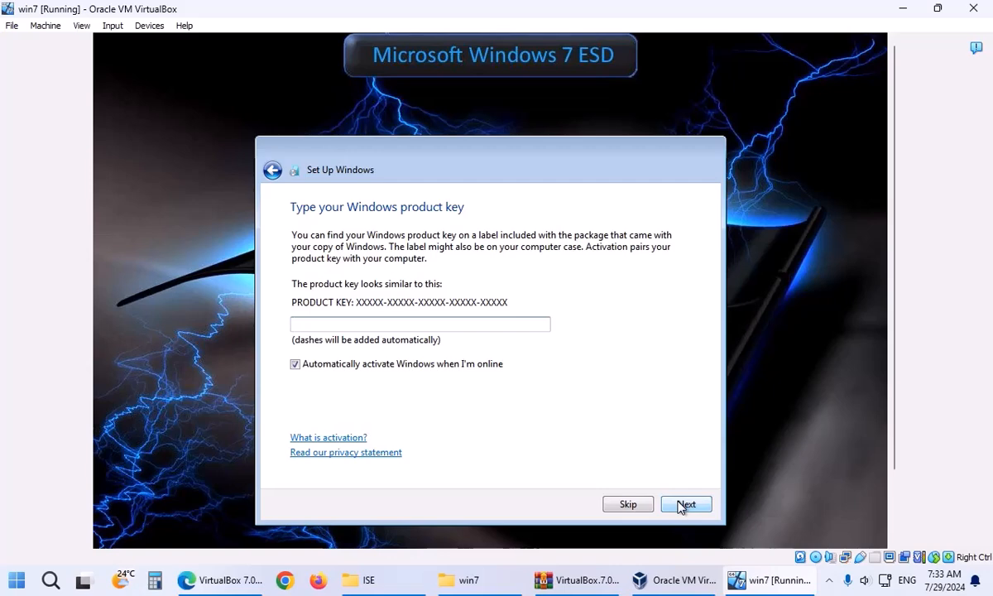
pyautogui.click(627, 506)
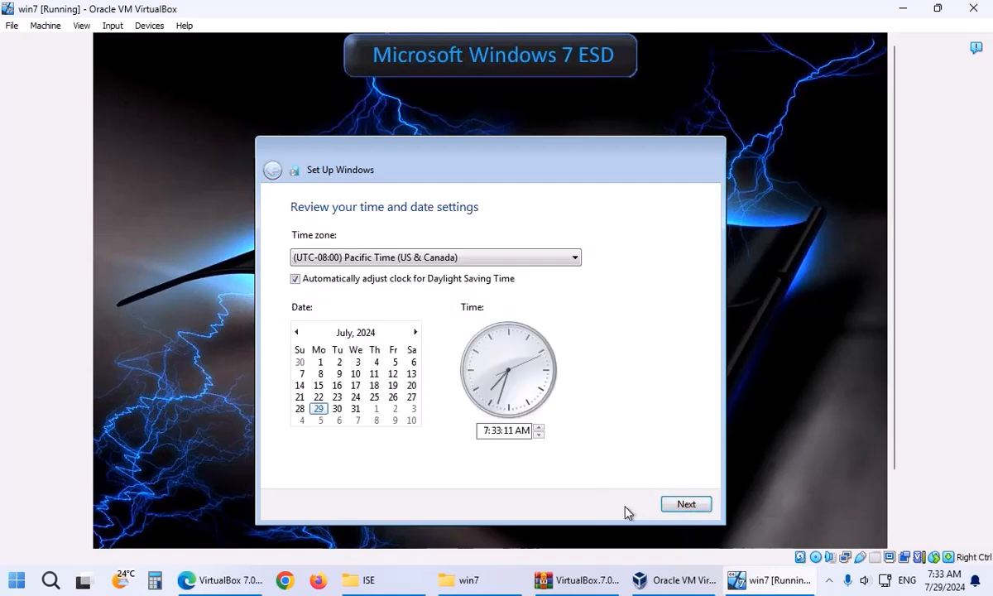
pyautogui.click(493, 262)
pyautogui.moveTo(578, 325); pyautogui.dragTo(563, 461)
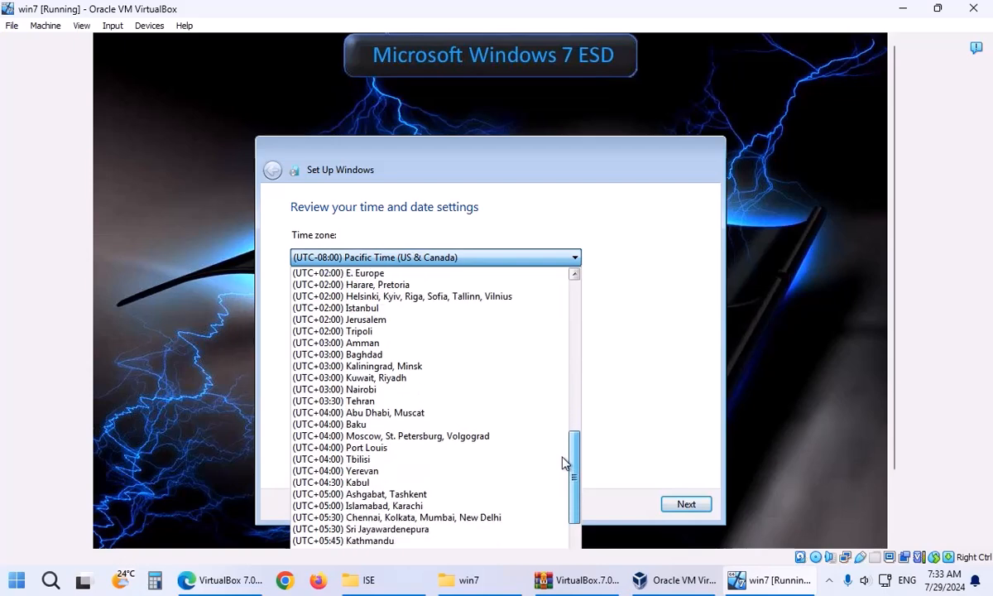
pyautogui.click(383, 402)
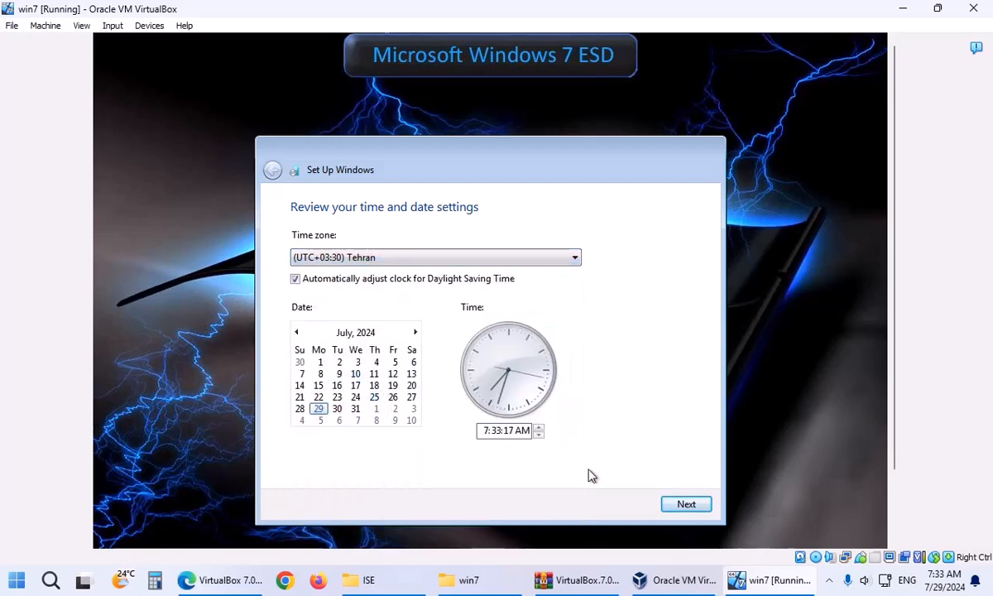
pyautogui.click(684, 513)
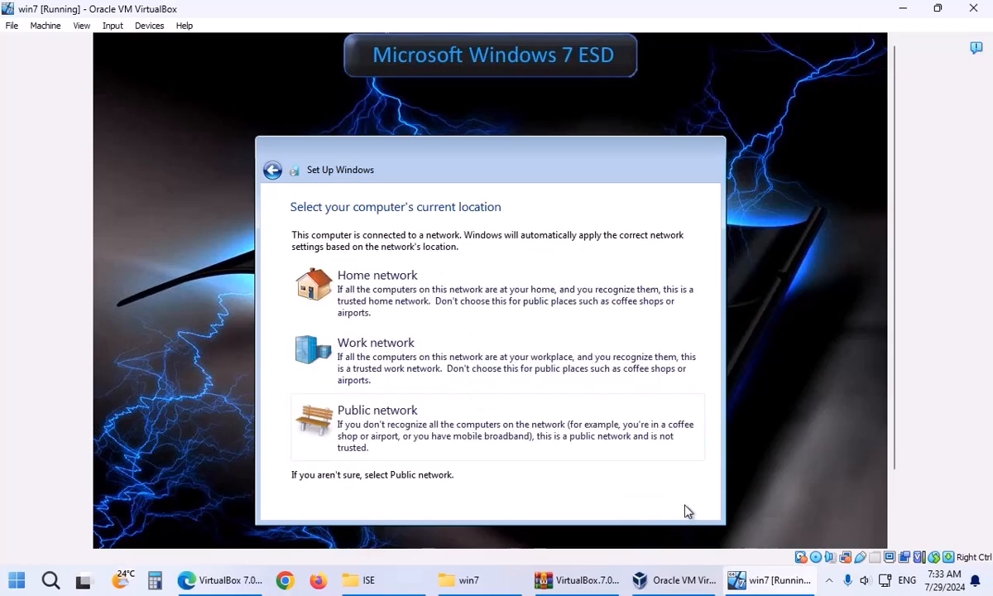
# Choose Public network, then bring the host's win7 folder forward to check win7.vdi's size.
pyautogui.click(404, 427)
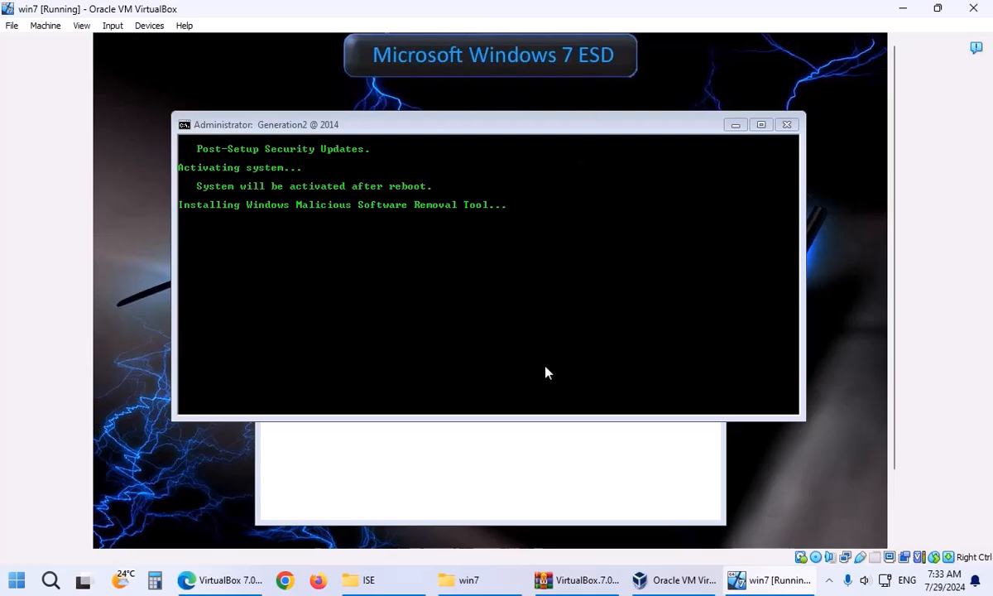
pyautogui.click(476, 581)
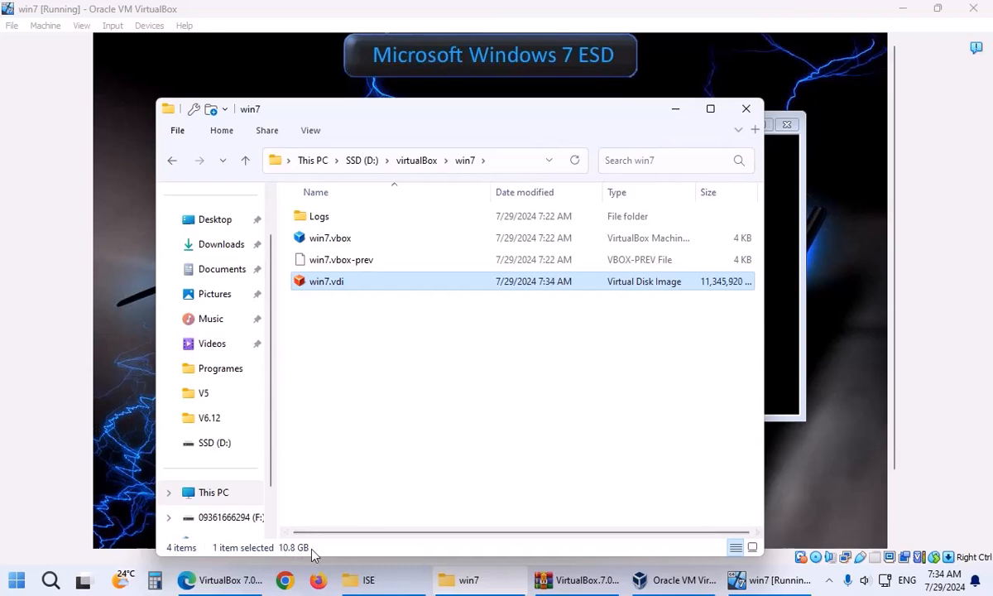
# Minimize the win7 folder to watch the VM reboot to the boot-from-CD prompt.
pyautogui.click(470, 580)
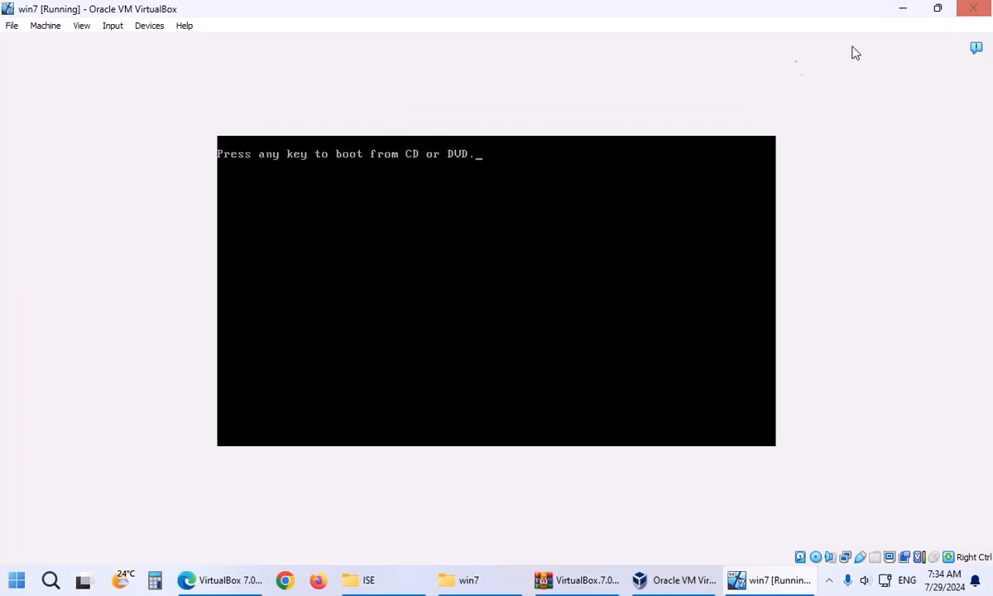
# Save the win7 machine state and inspect the attached Windows 7 ISO path in Storage settings.
pyautogui.click(973, 8)
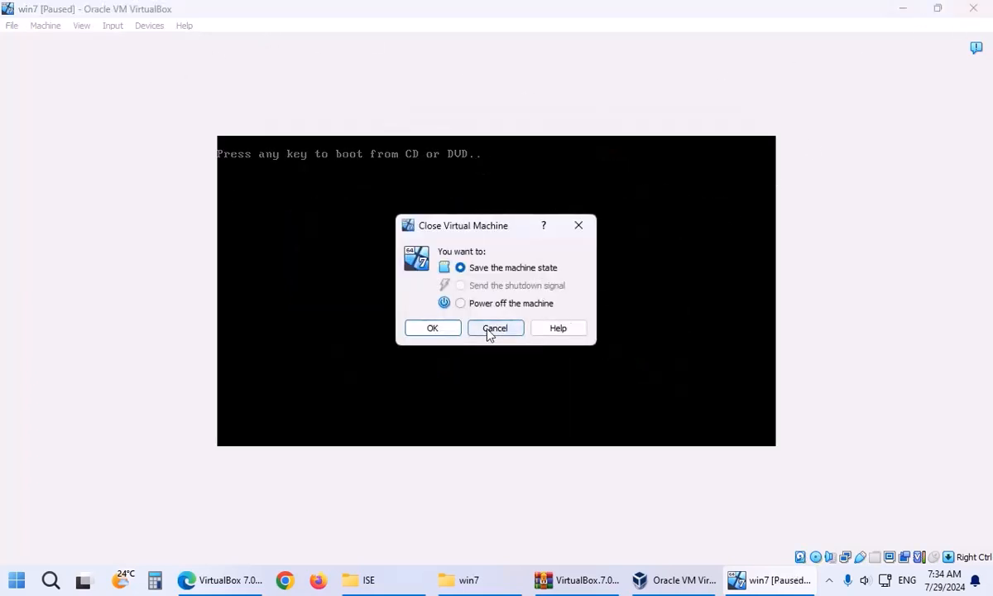
pyautogui.click(433, 329)
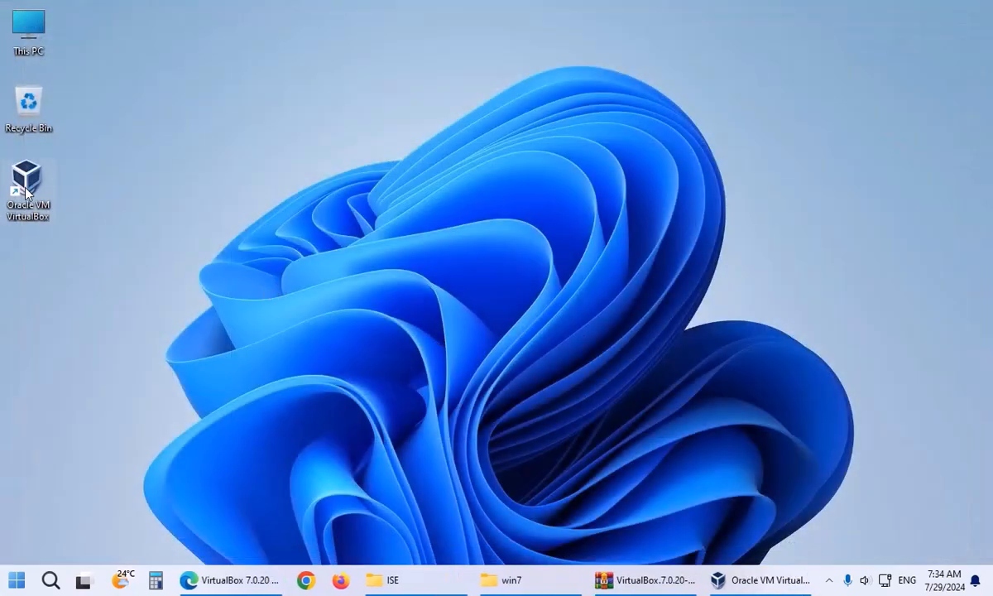
pyautogui.doubleClick(38, 197)
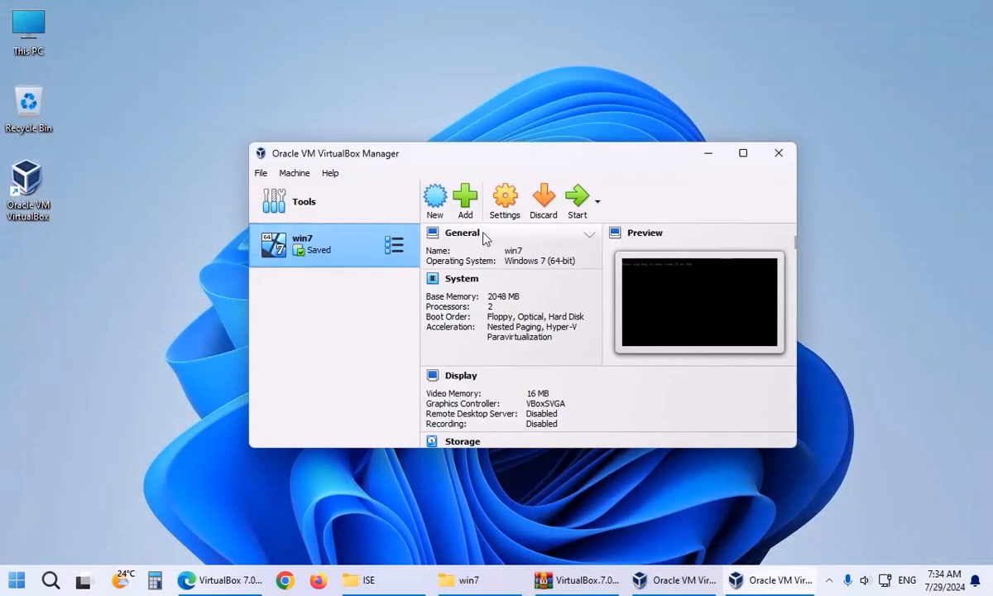
pyautogui.click(505, 201)
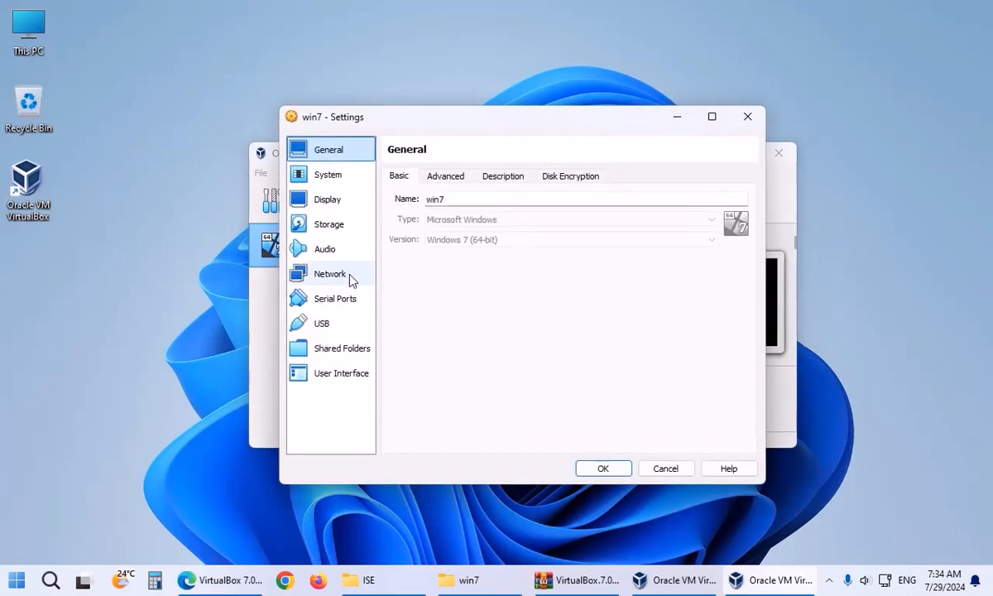
pyautogui.click(329, 225)
pyautogui.click(452, 228)
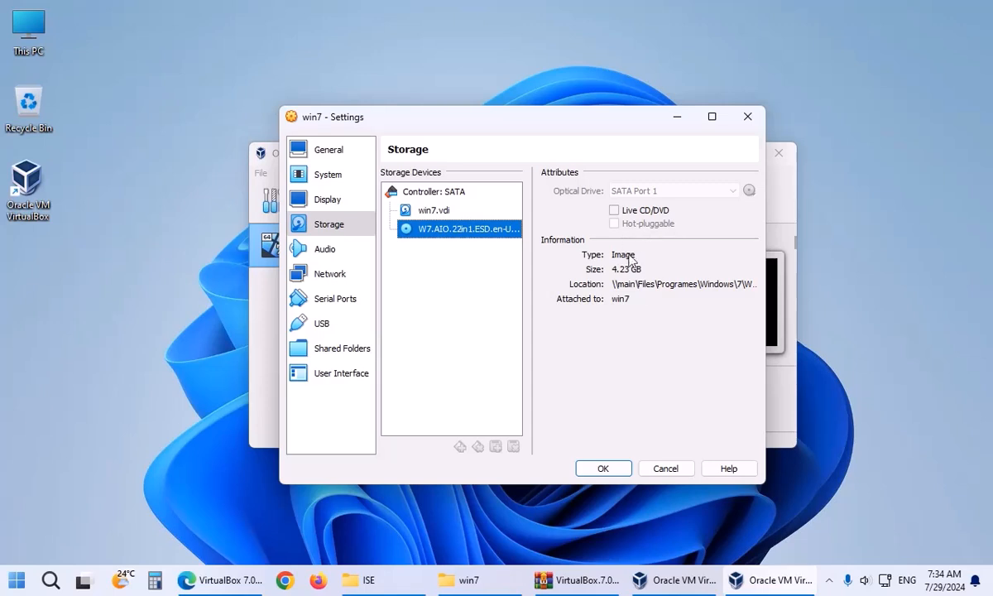
pyautogui.tripleClick(644, 285)
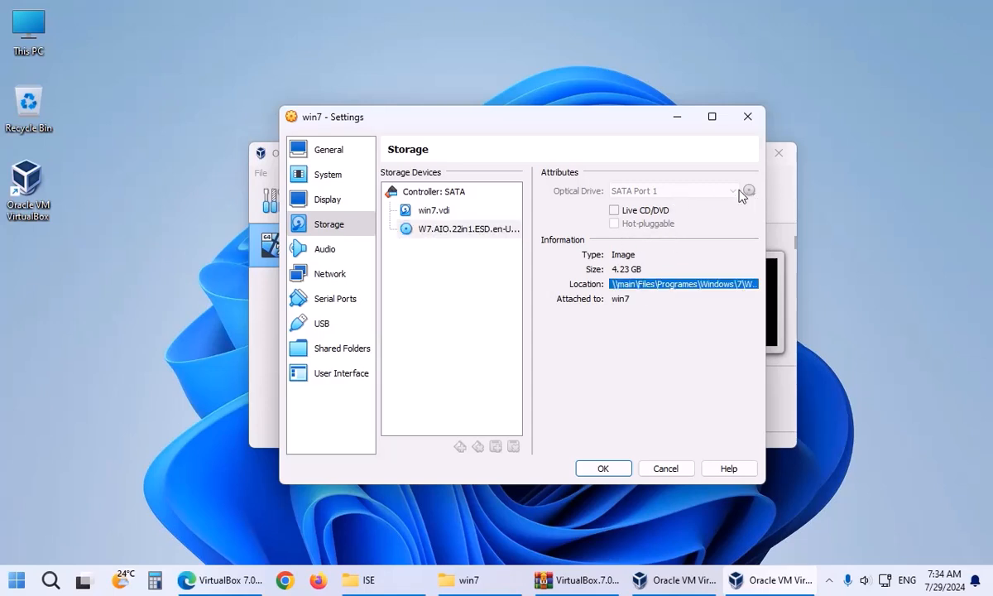
# Compare the win7.vdi and ISO storage entries, keep the disc, and cancel the settings.
pyautogui.click(439, 211)
pyautogui.click(453, 231)
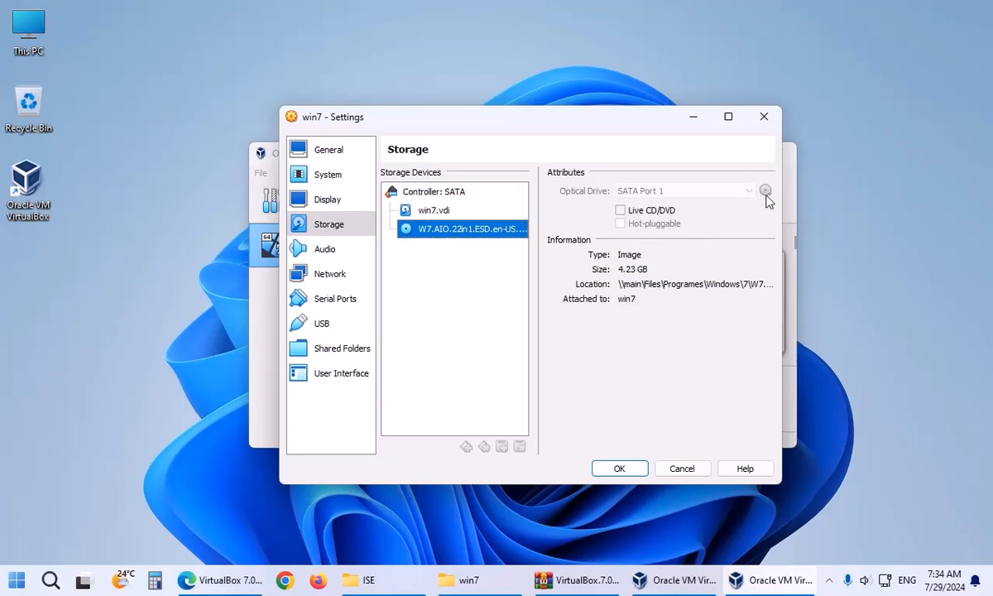
pyautogui.rightClick(481, 236)
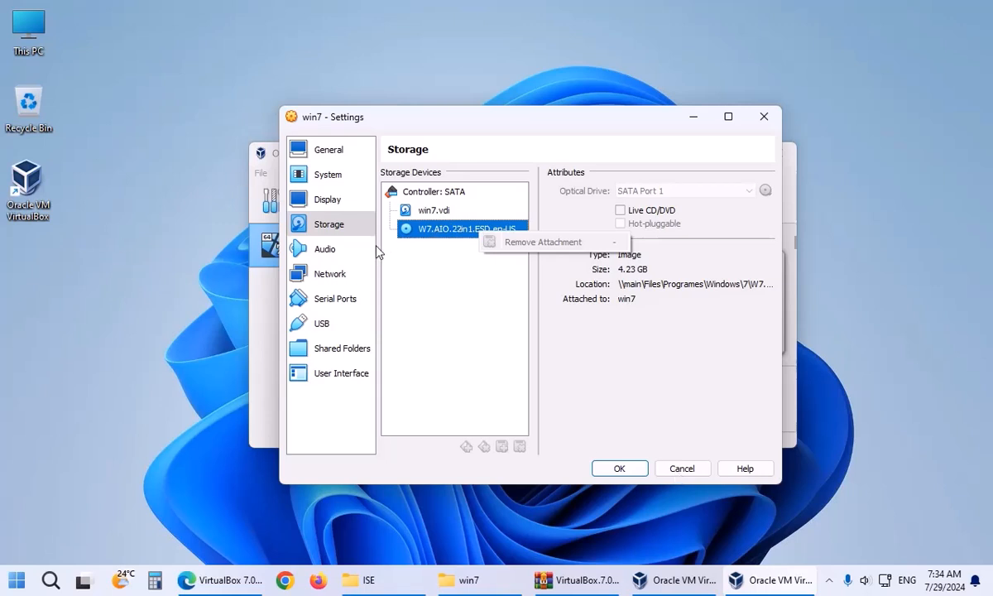
pyautogui.click(437, 247)
pyautogui.click(442, 212)
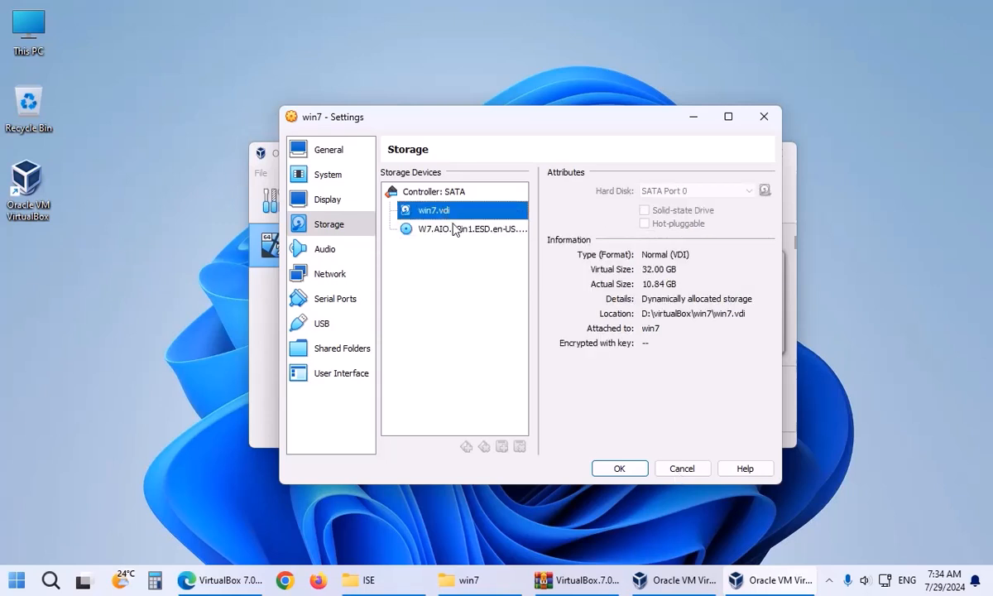
pyautogui.click(431, 228)
pyautogui.click(681, 468)
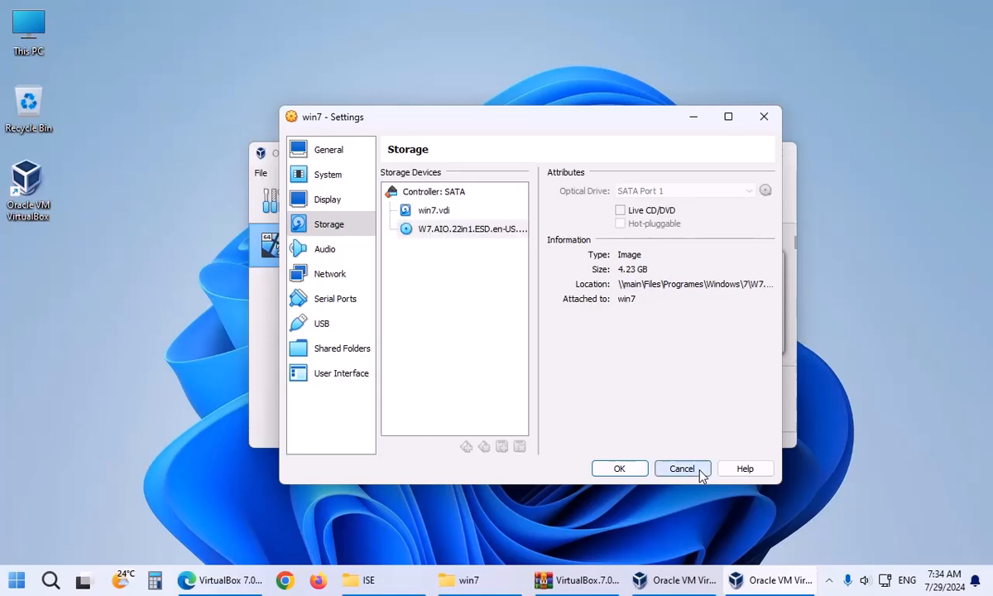
# Reopen win7's Storage settings, check the Windows 7 ISO again, and close the dialog.
pyautogui.click(394, 247)
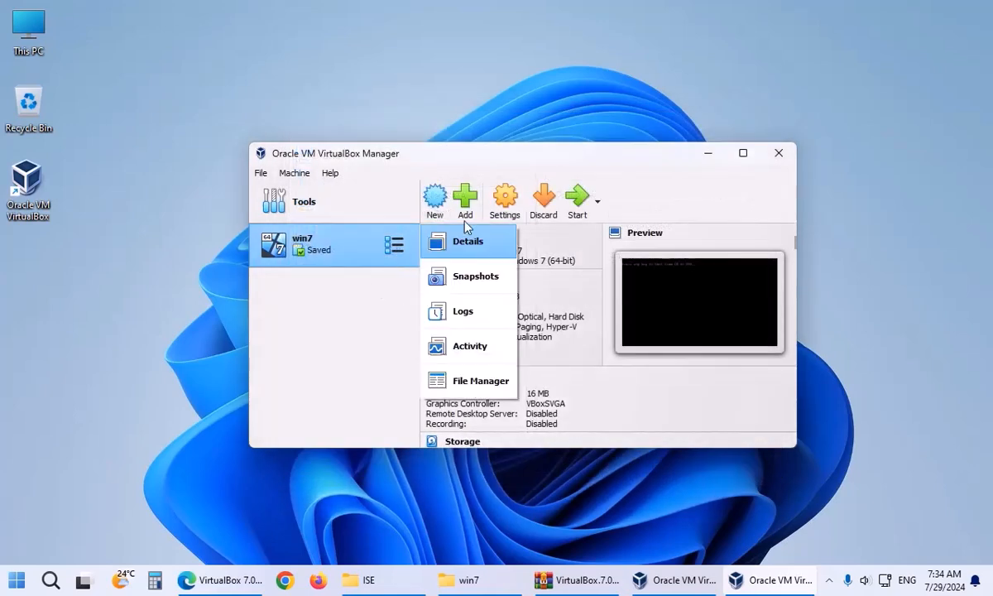
pyautogui.click(504, 198)
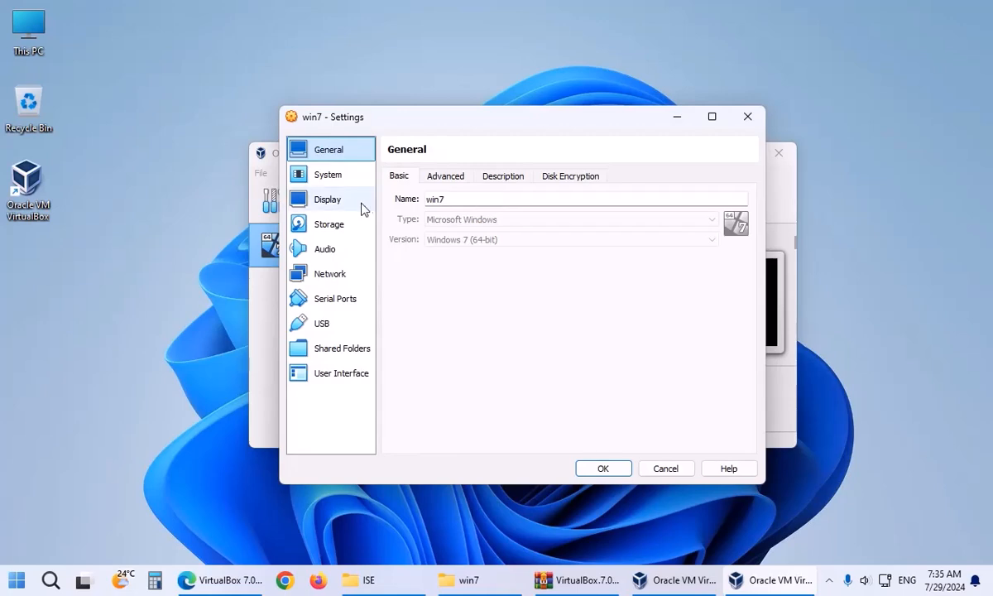
pyautogui.click(337, 224)
pyautogui.click(476, 227)
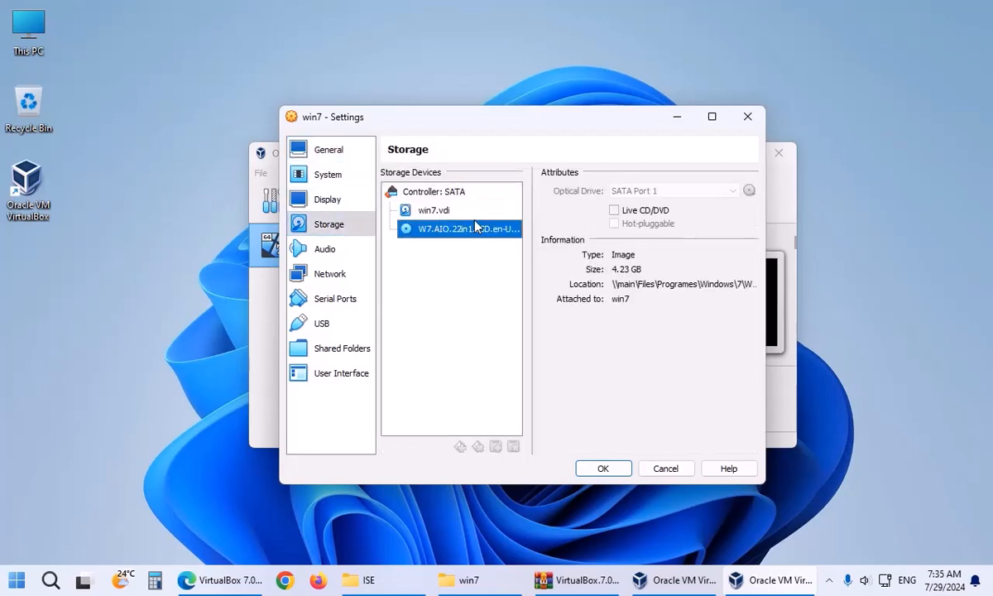
pyautogui.click(747, 116)
# Relaunch VirtualBox as administrator and try Live CD/DVD on the ISO without saving.
pyautogui.click(777, 153)
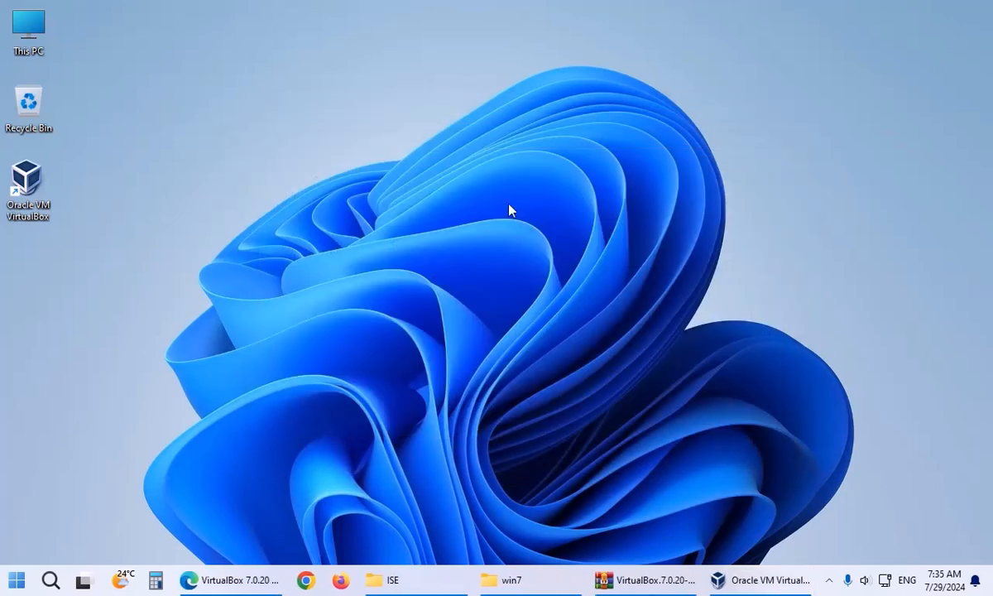
pyautogui.rightClick(26, 187)
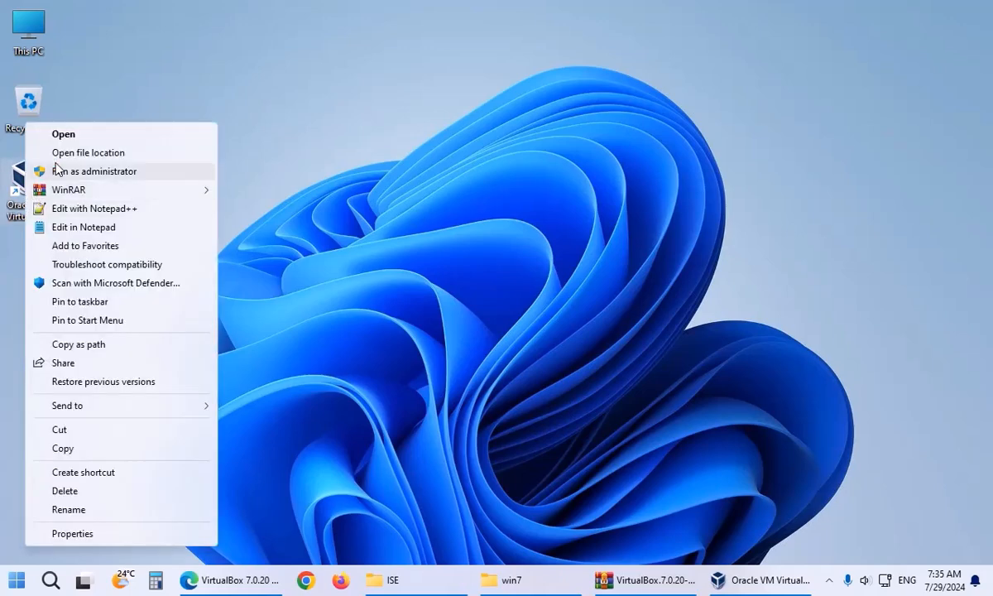
pyautogui.click(53, 163)
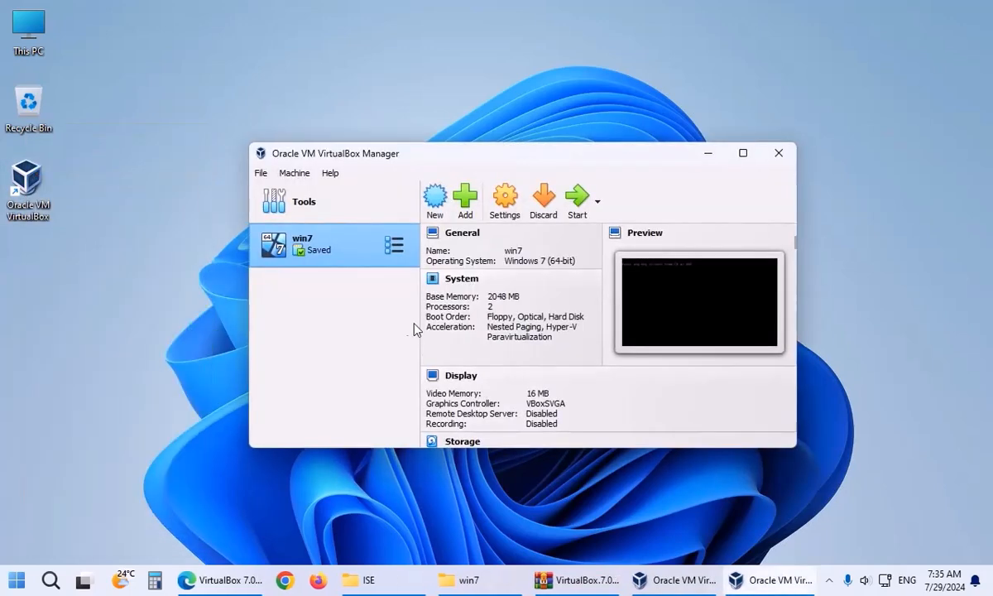
pyautogui.click(502, 205)
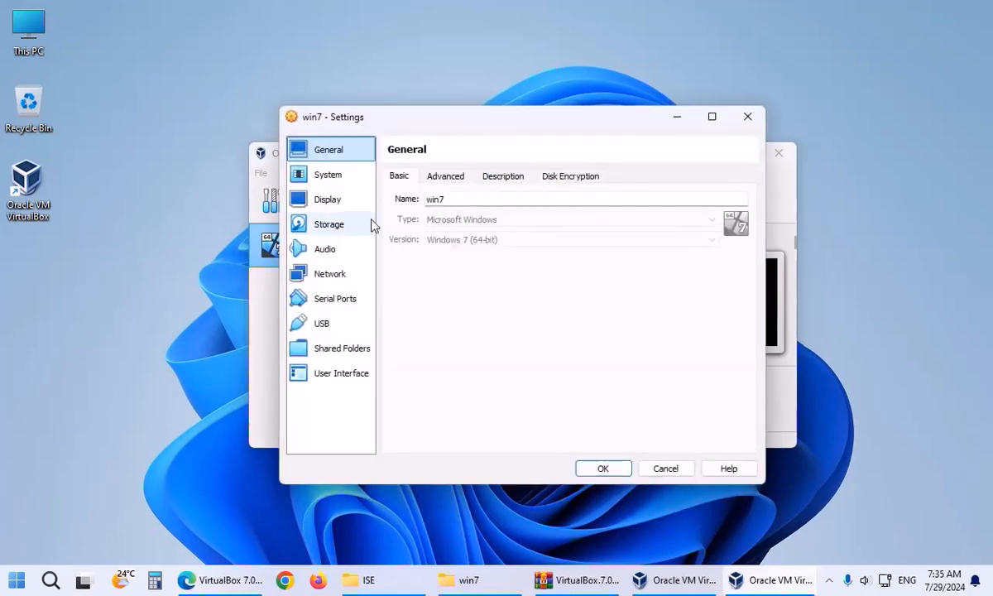
pyautogui.click(345, 225)
pyautogui.click(443, 229)
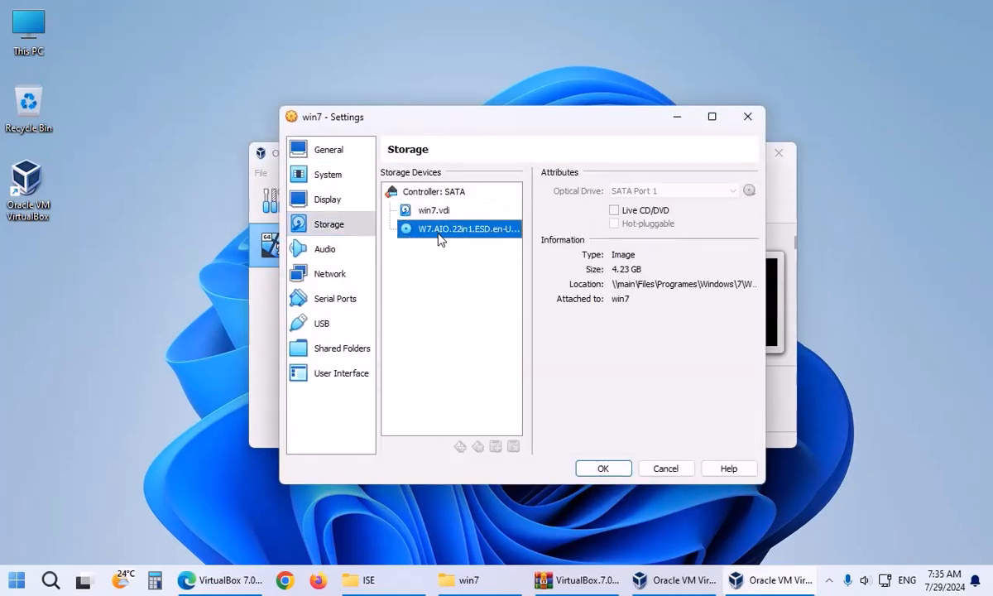
pyautogui.click(658, 210)
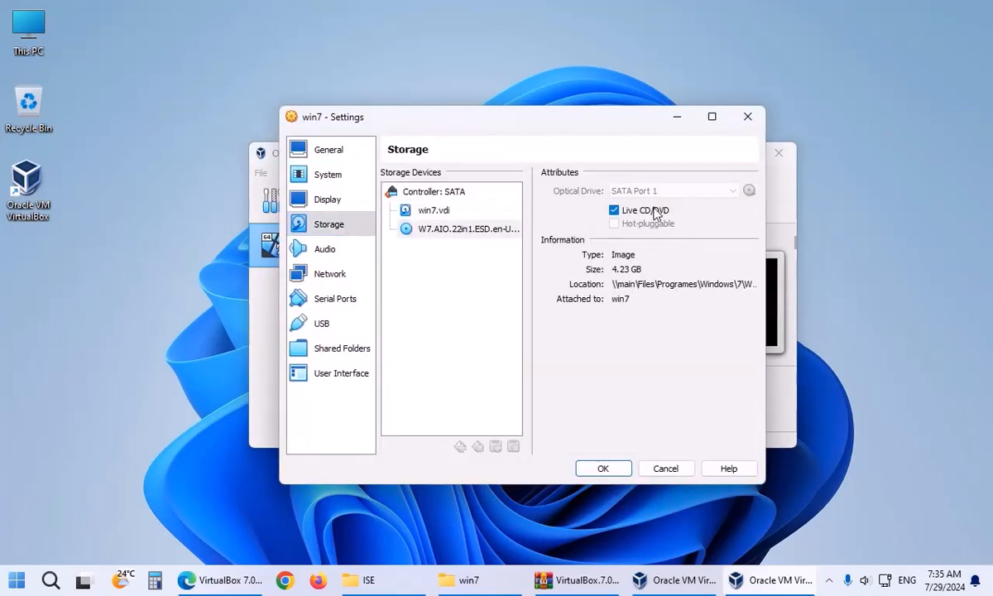
pyautogui.click(665, 468)
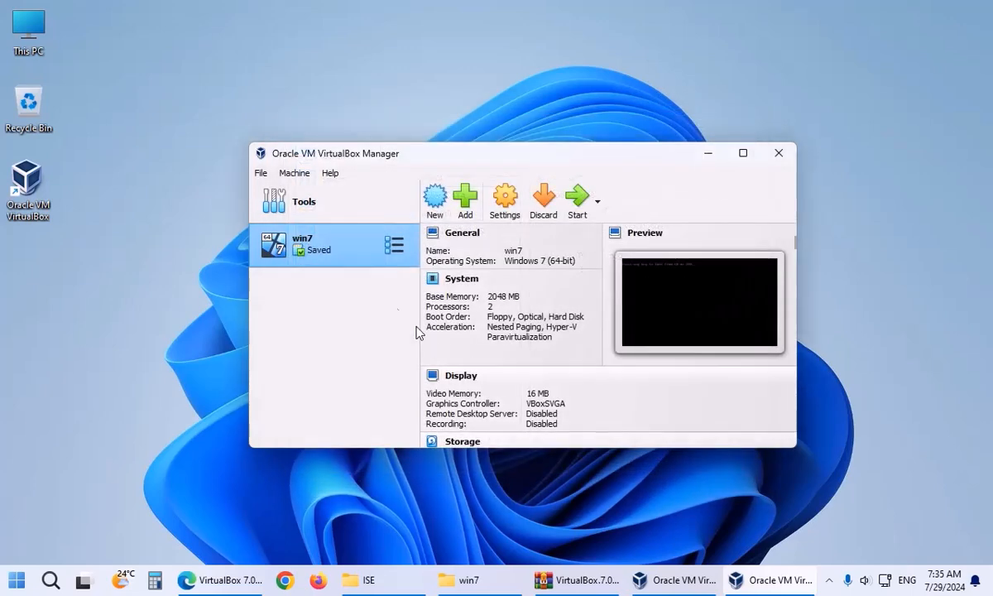
# Review win7's System and Display settings, close them, and start the saved win7 VM.
pyautogui.rightClick(281, 244)
pyautogui.click(295, 253)
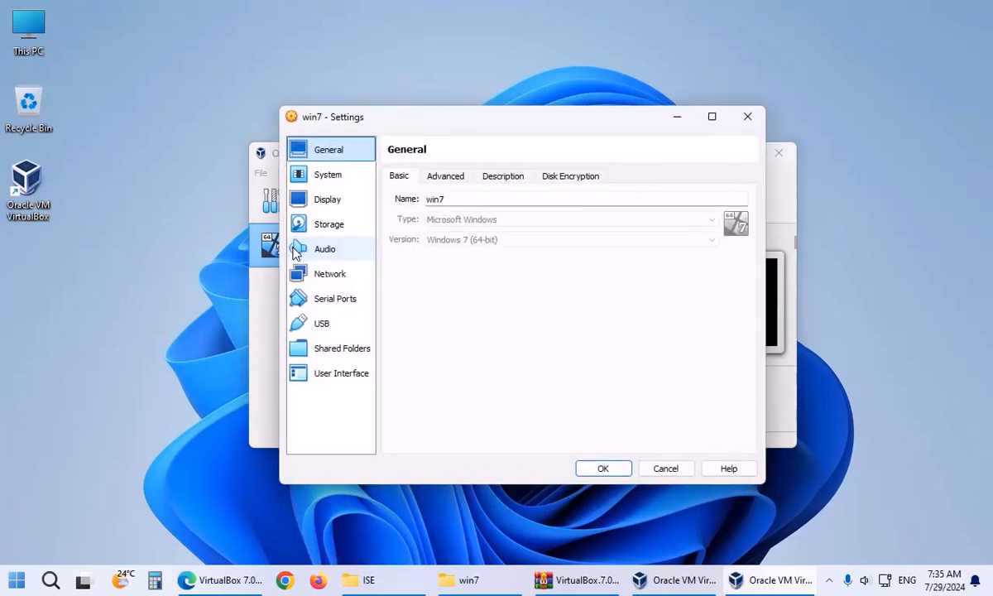
pyautogui.click(343, 179)
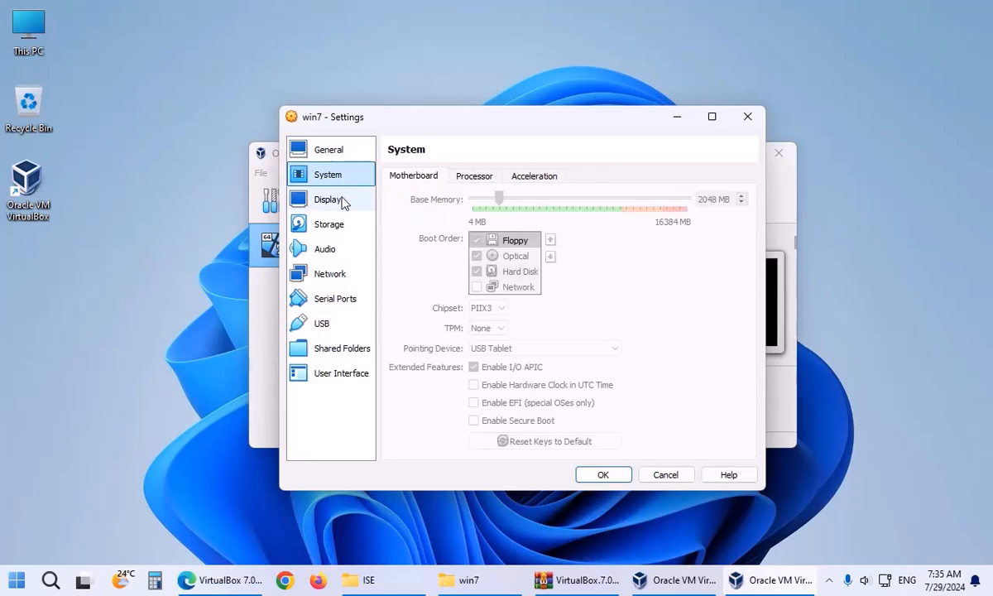
pyautogui.click(343, 202)
pyautogui.click(339, 182)
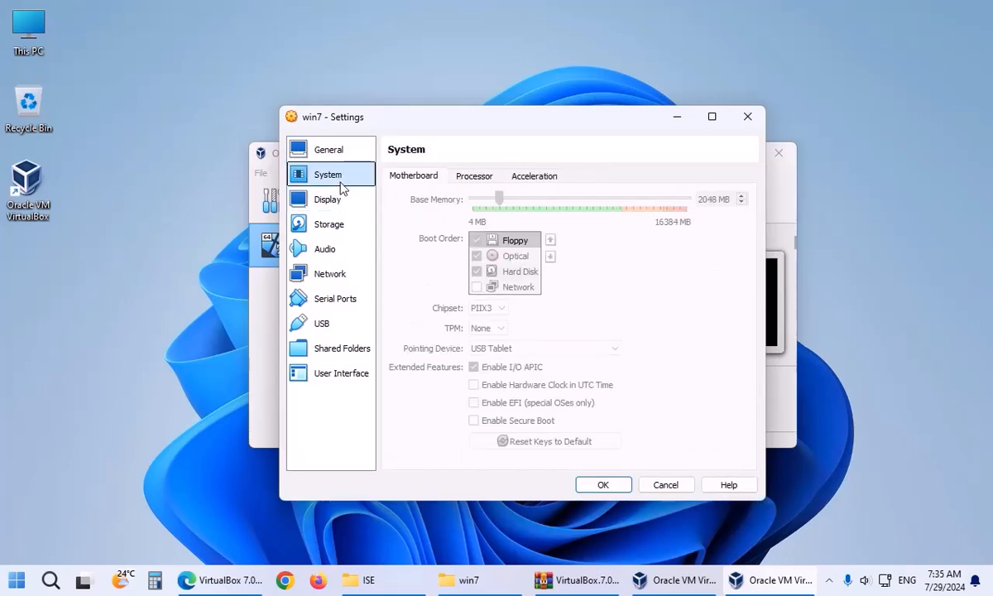
pyautogui.click(603, 485)
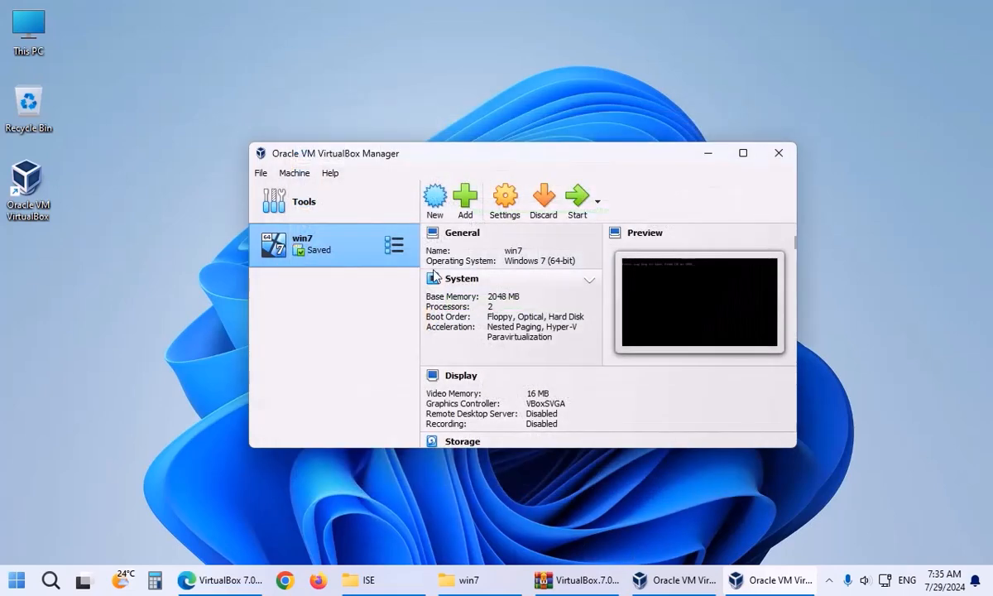
pyautogui.click(576, 198)
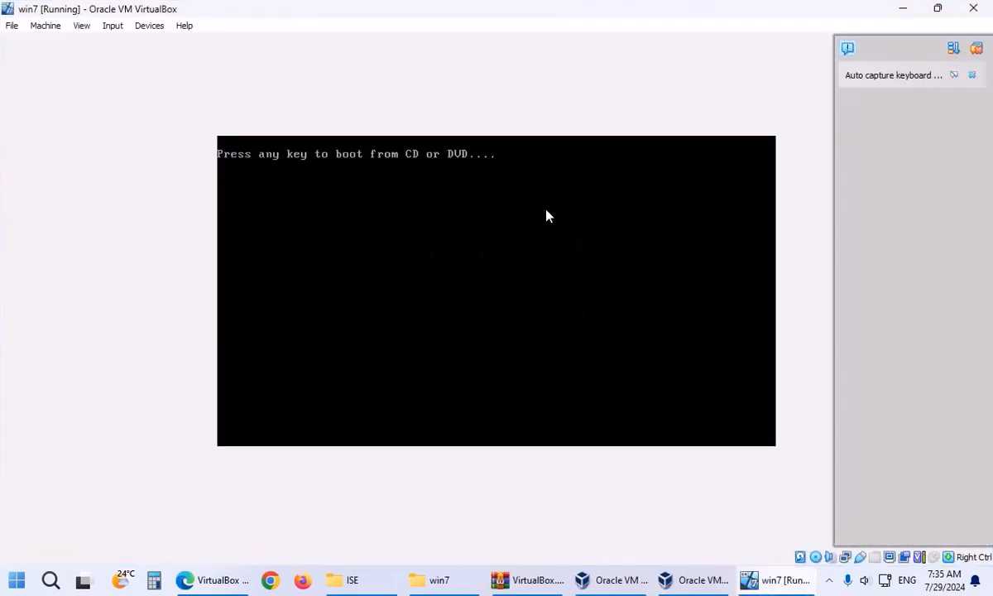
# Dismiss the mouse-capture information notice in the win7 VM window.
pyautogui.click(81, 26)
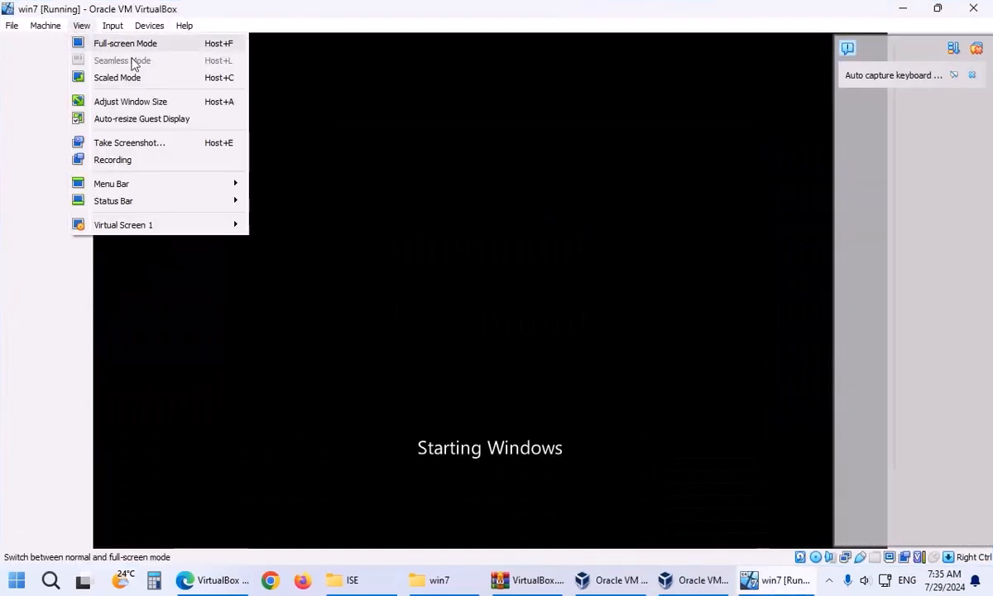
pyautogui.click(507, 394)
pyautogui.click(477, 377)
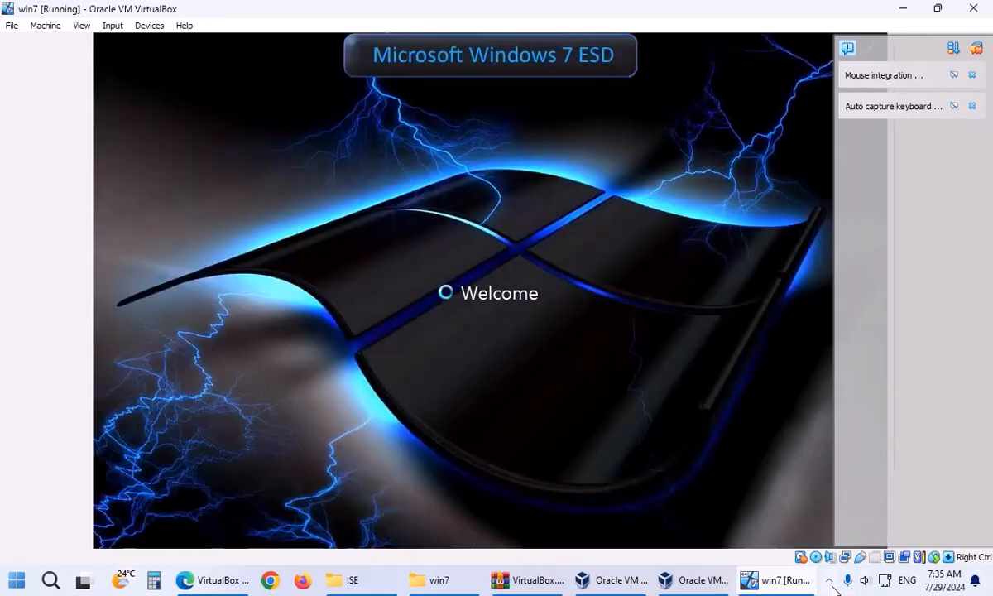
# Close the VirtualBox notification panel and look through the Machine menu while Windows 7 boots.
pyautogui.click(832, 587)
pyautogui.click(832, 587)
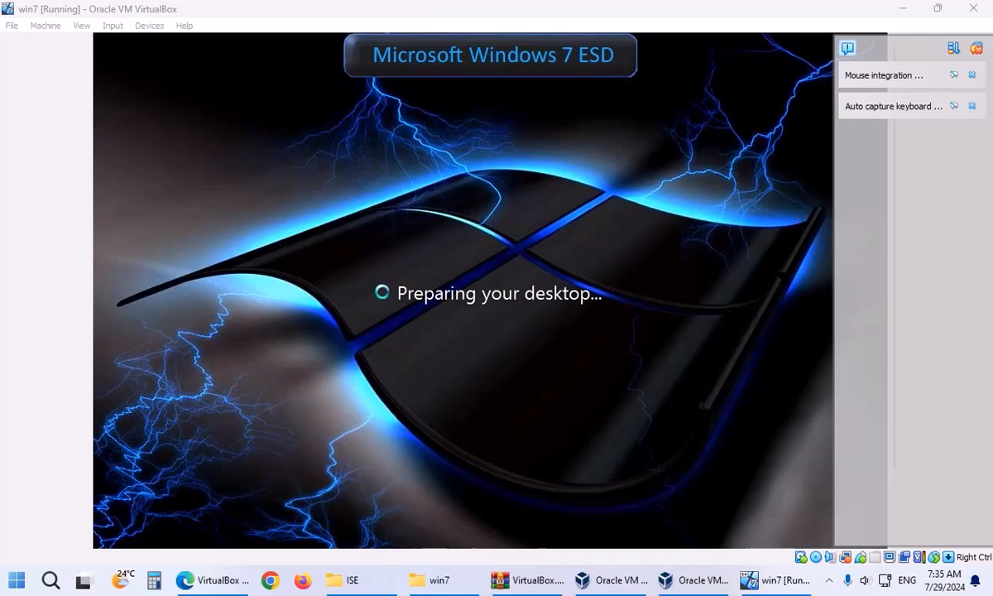
pyautogui.click(847, 49)
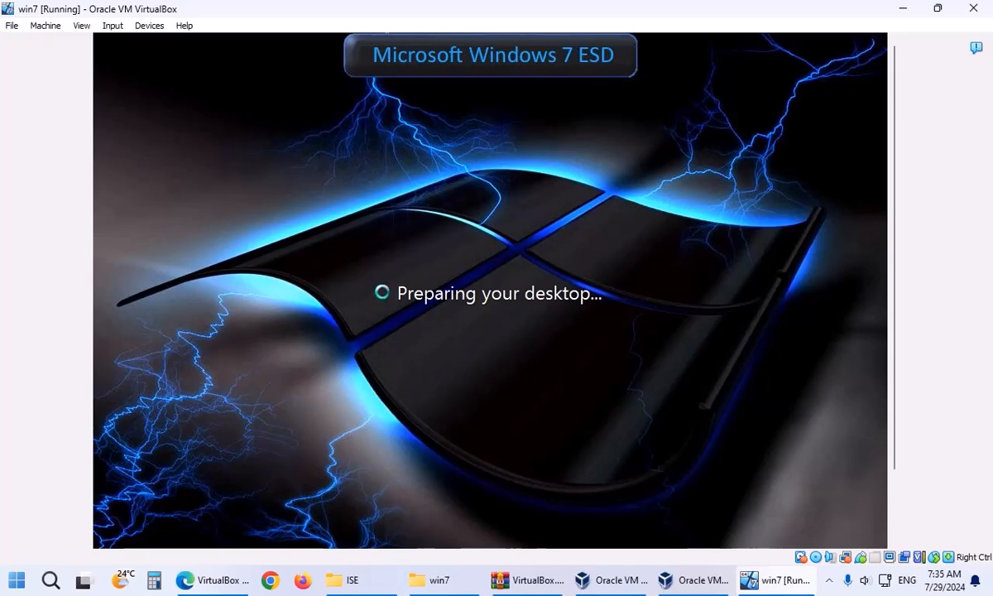
pyautogui.click(46, 26)
pyautogui.moveTo(72, 29)
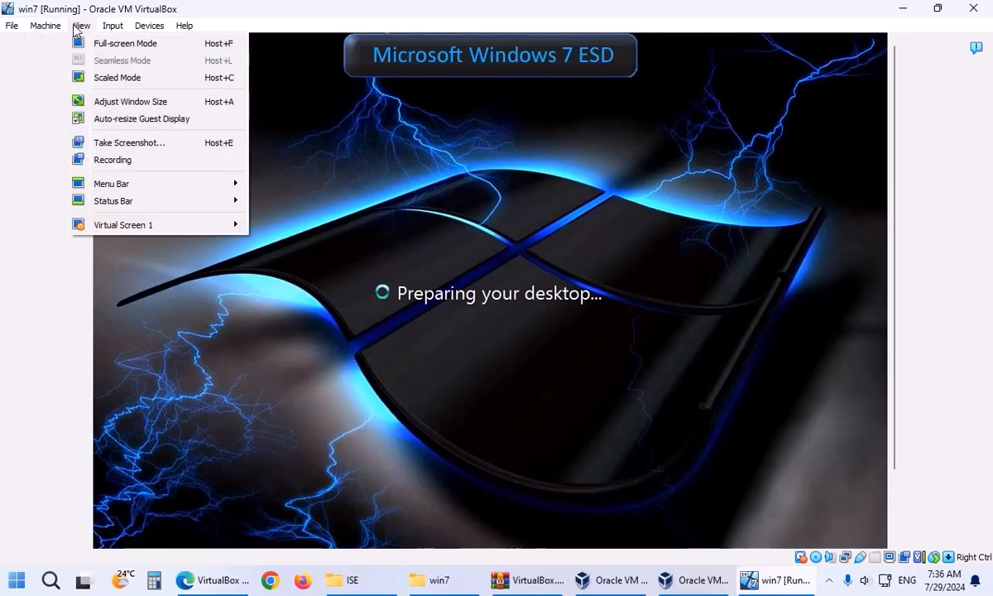
pyautogui.moveTo(138, 31)
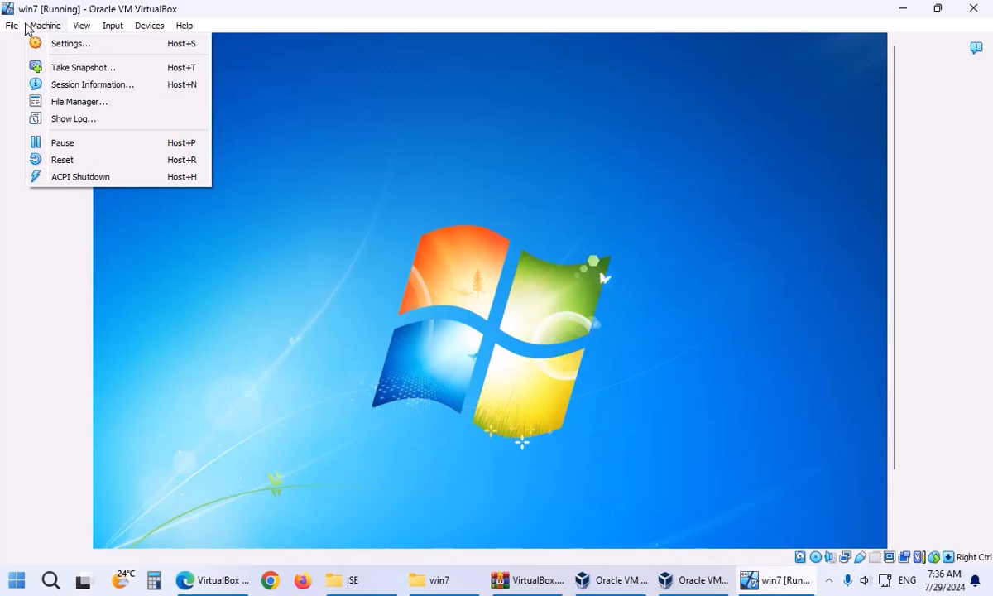
# Set the guest's screen resolution to 800 × 600 and keep the change.
pyautogui.click(679, 437)
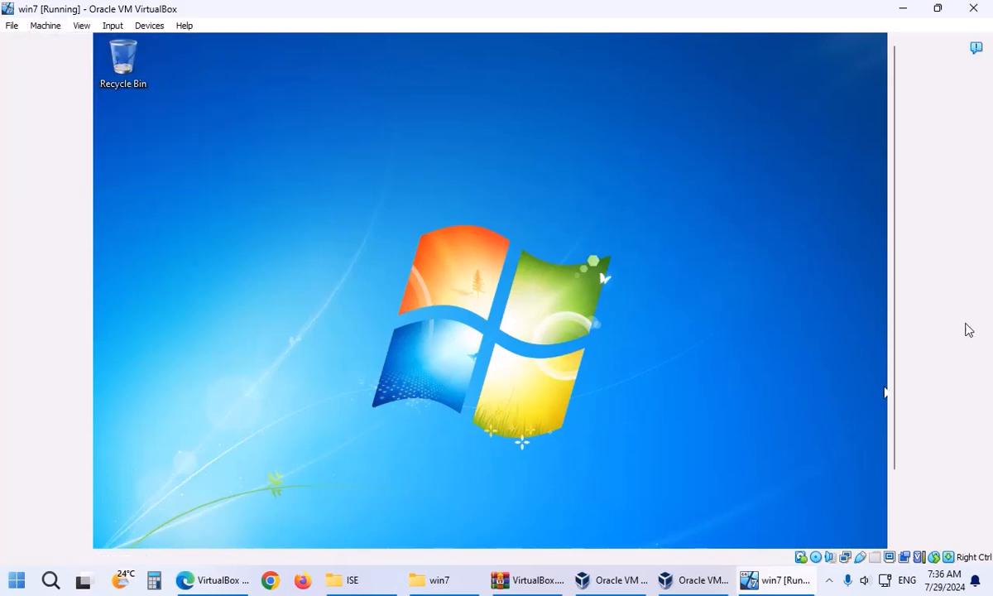
pyautogui.rightClick(564, 267)
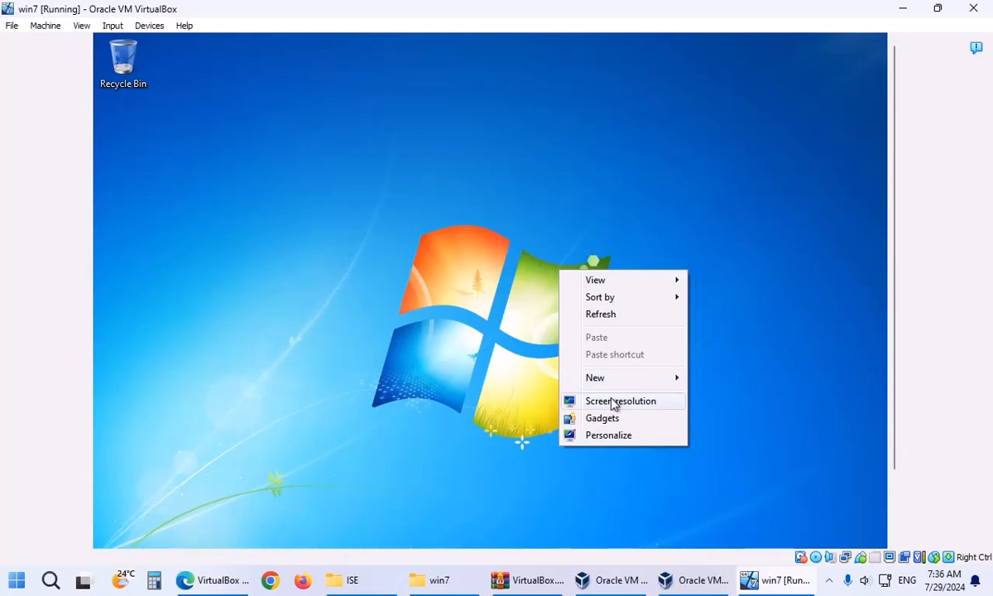
pyautogui.click(612, 401)
pyautogui.click(420, 316)
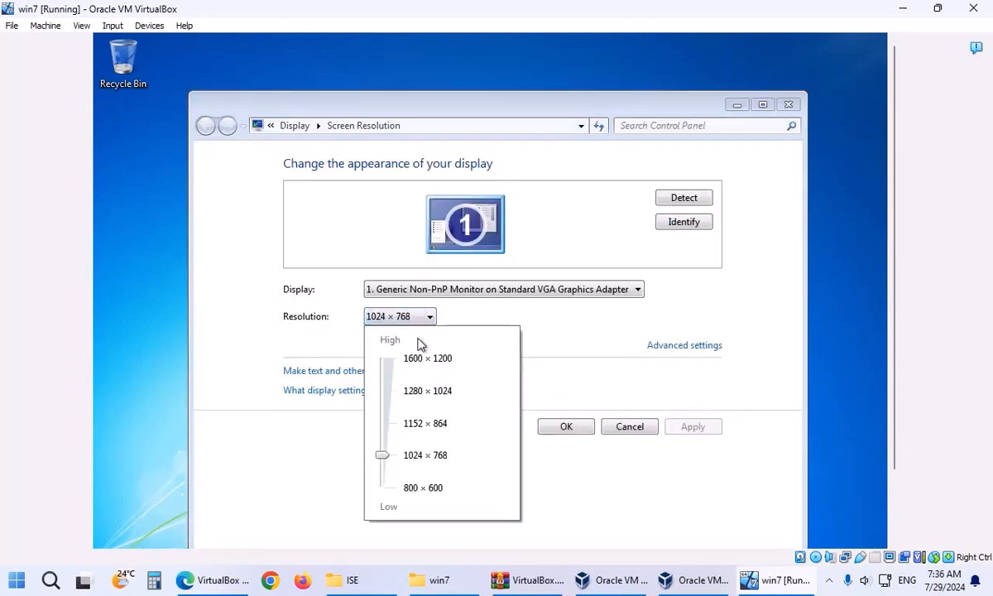
pyautogui.click(405, 488)
pyautogui.click(566, 426)
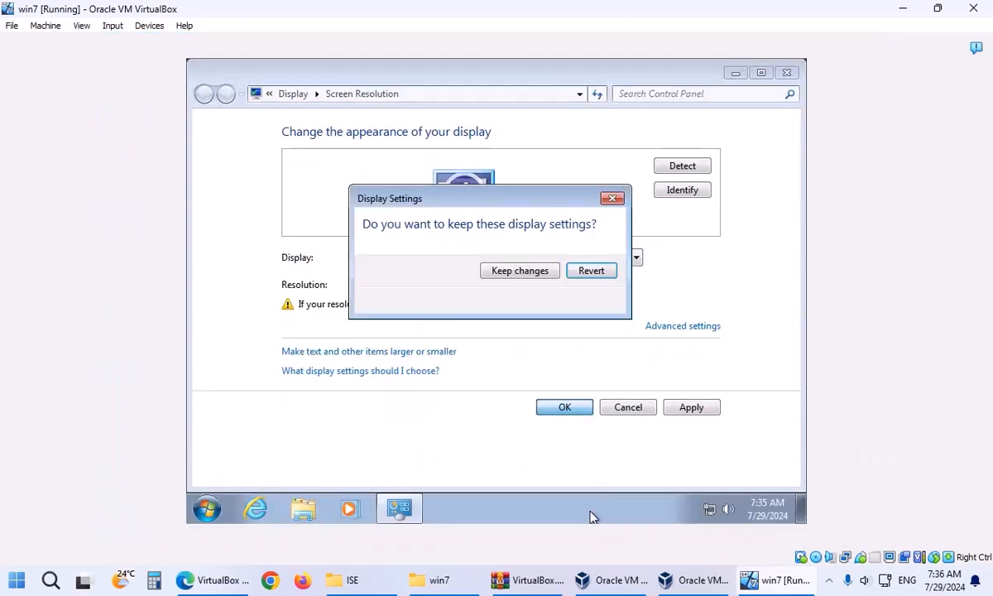
pyautogui.click(511, 273)
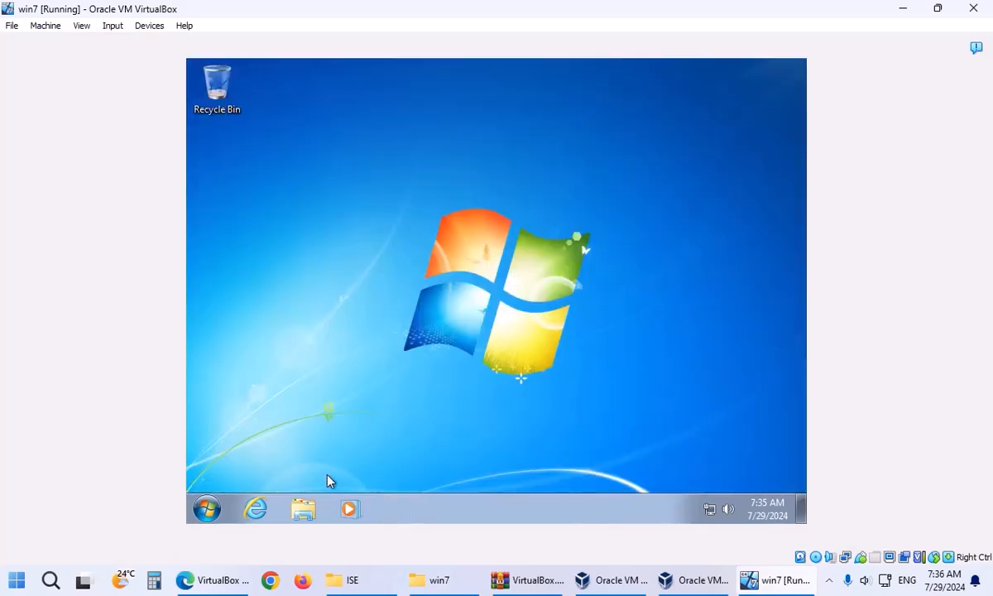
# In Taskbar Properties, use small icons and set taskbar buttons to Never combine.
pyautogui.rightClick(474, 518)
pyautogui.click(485, 504)
pyautogui.click(265, 243)
pyautogui.click(356, 284)
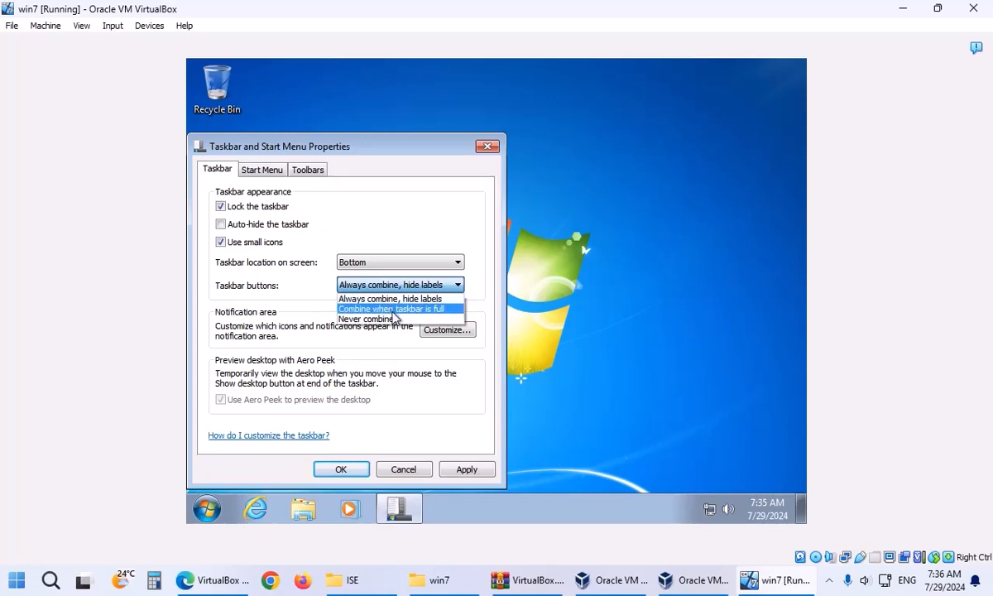
pyautogui.click(397, 318)
# Customize the Start menu to stop highlighting newly installed programs, then apply and close.
pyautogui.click(271, 170)
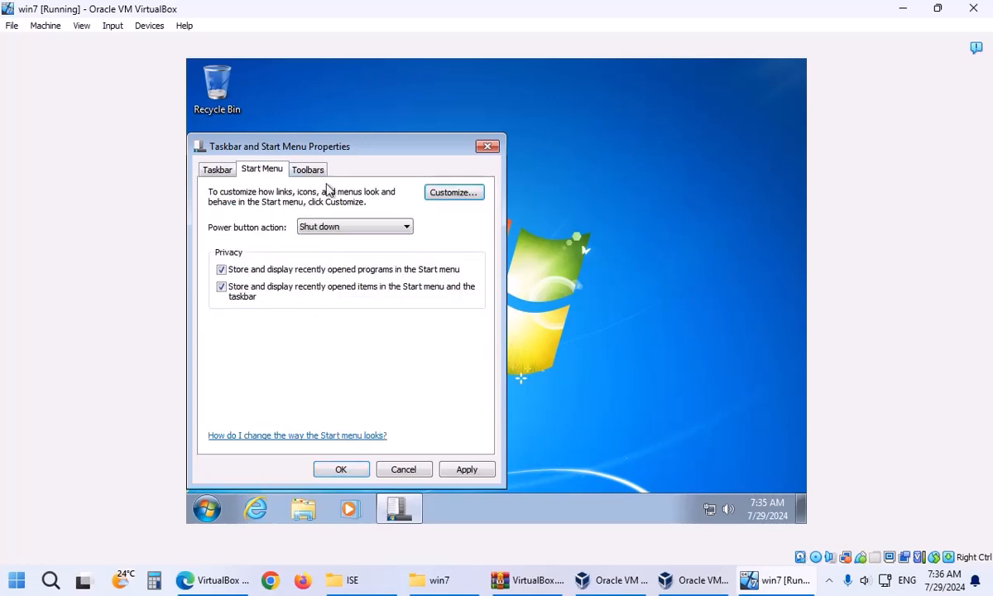
pyautogui.click(440, 199)
pyautogui.moveTo(477, 200); pyautogui.dragTo(481, 366)
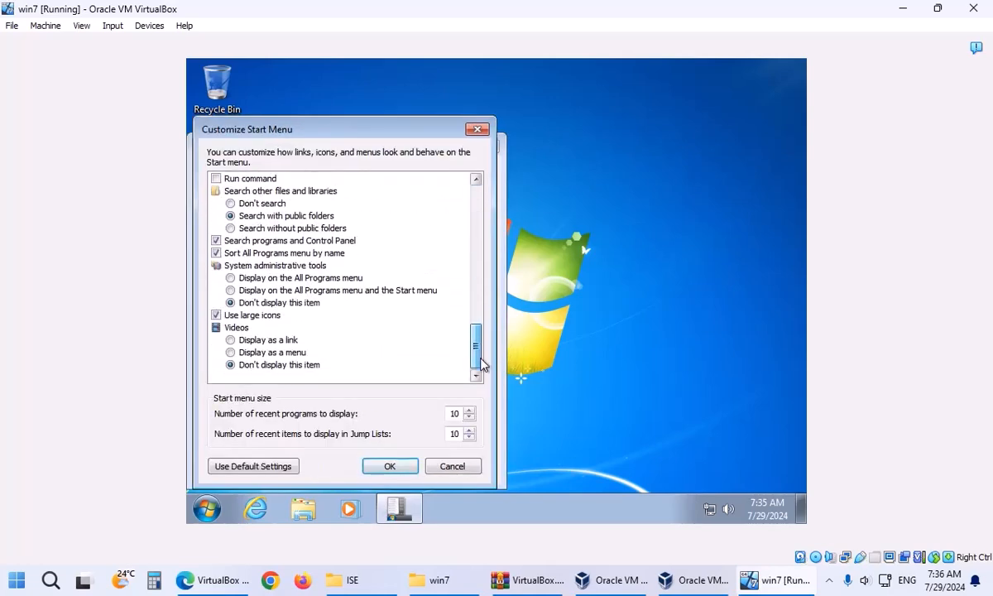
pyautogui.scroll(5, 273, 316)
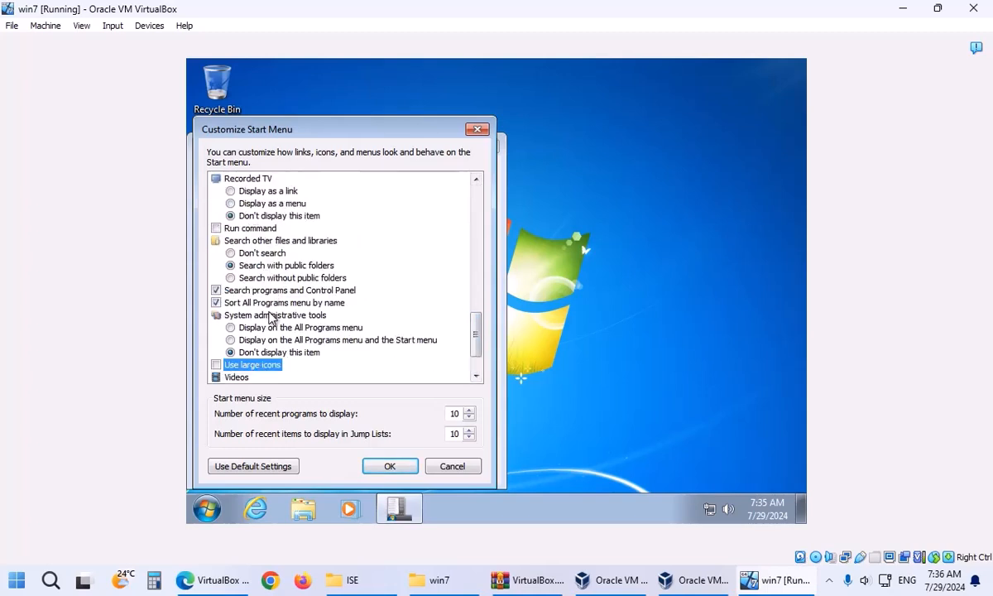
pyautogui.scroll(2, 265, 302)
pyautogui.click(257, 191)
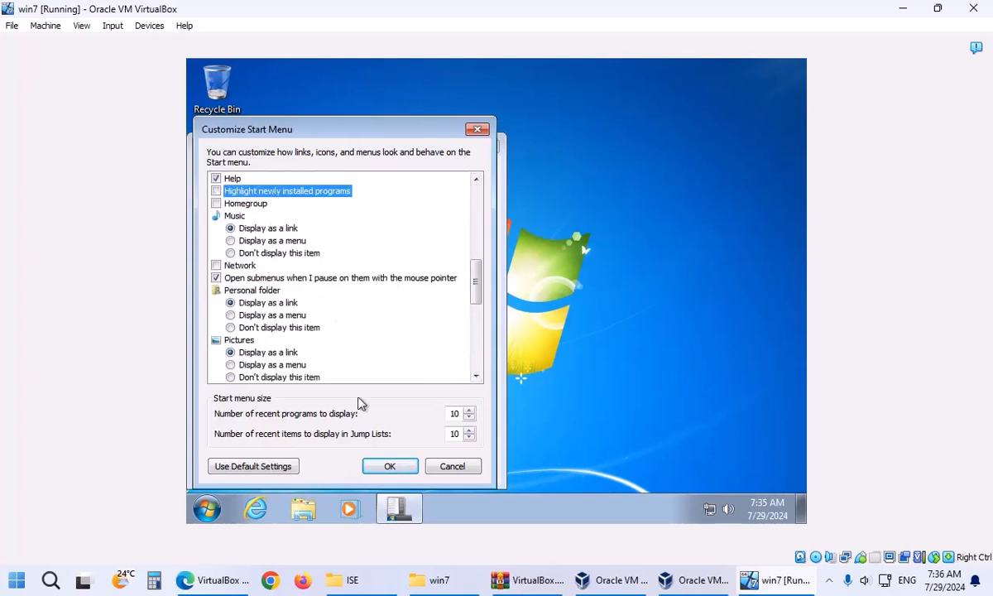
pyautogui.click(389, 466)
pyautogui.click(444, 470)
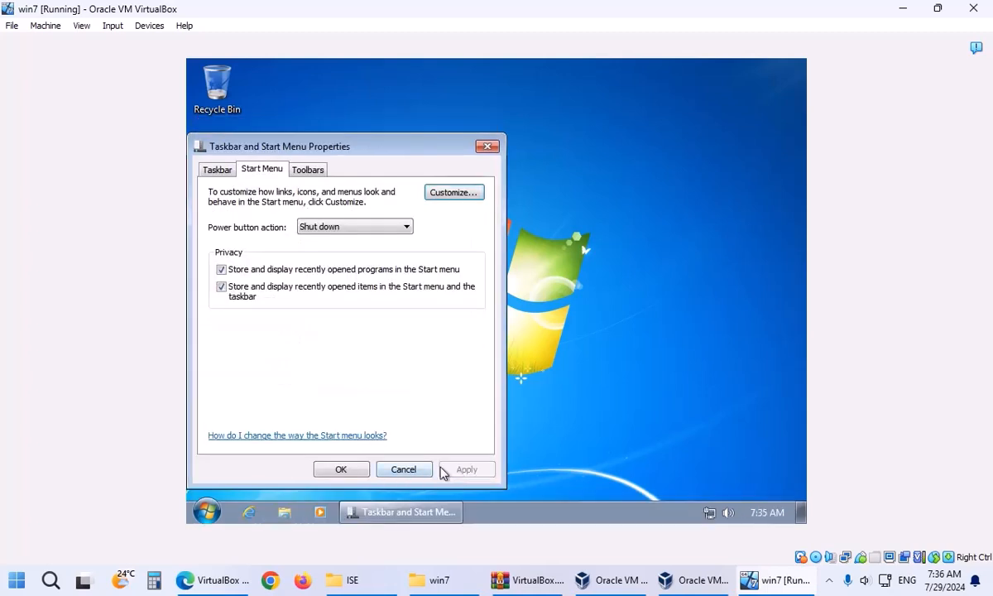
pyautogui.click(350, 470)
# Unpin Windows Media Player and Windows Explorer from the taskbar.
pyautogui.rightClick(320, 512)
pyautogui.click(321, 490)
pyautogui.rightClick(283, 512)
pyautogui.click(279, 484)
# Move the Recycle Bin lower and show the Computer icon on the desktop.
pyautogui.moveTo(213, 94); pyautogui.dragTo(215, 149)
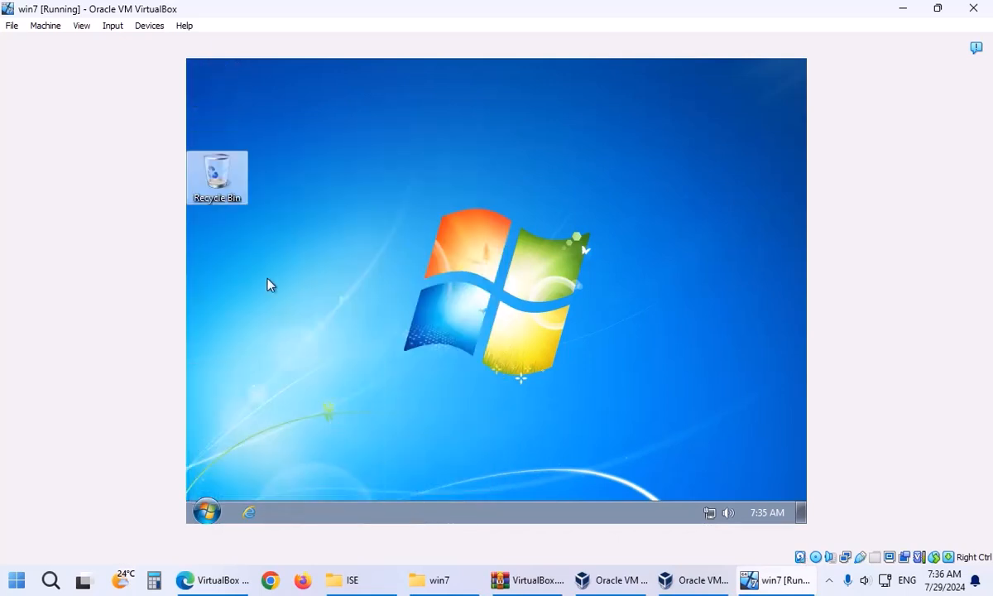
pyautogui.click(206, 511)
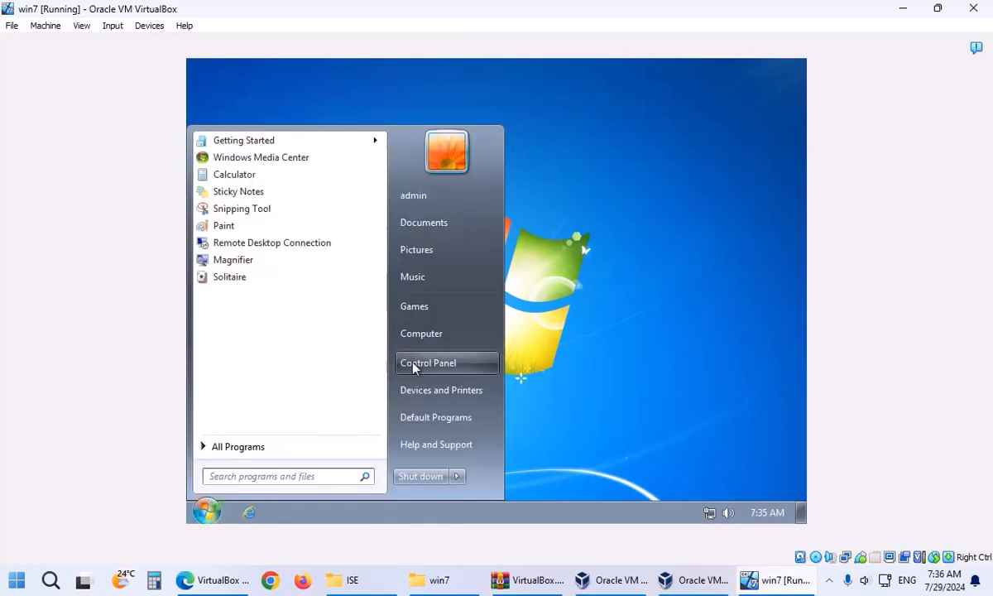
pyautogui.rightClick(425, 337)
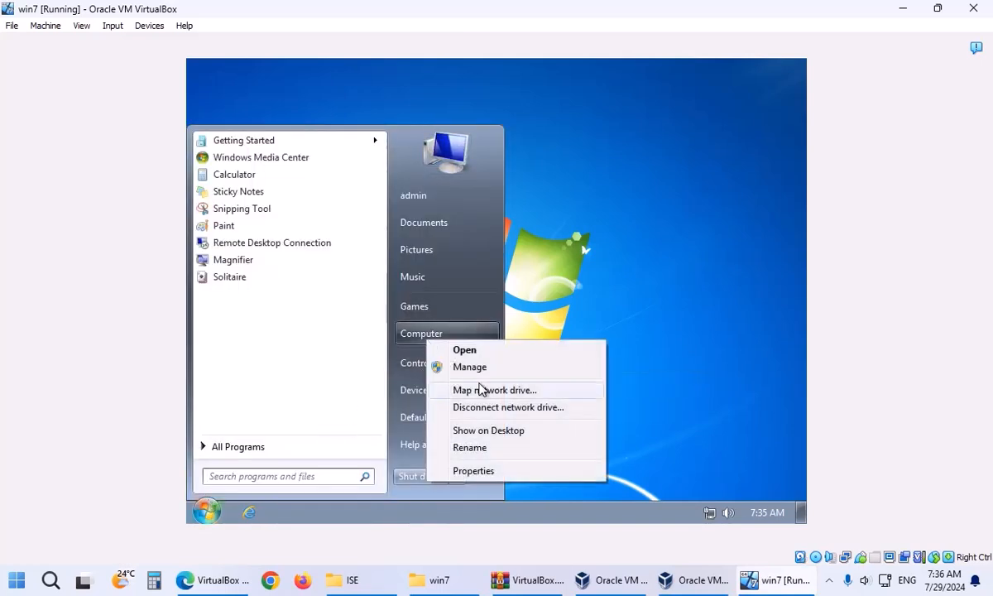
pyautogui.click(487, 431)
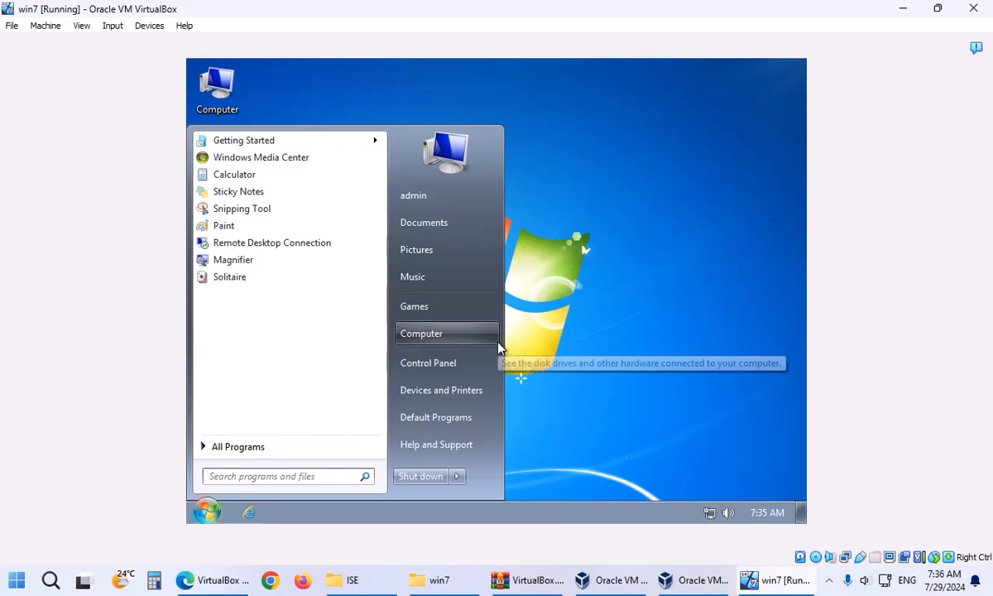
# In Control Panel's Large icons view, turn off AutoPlay and save.
pyautogui.click(432, 372)
pyautogui.click(713, 127)
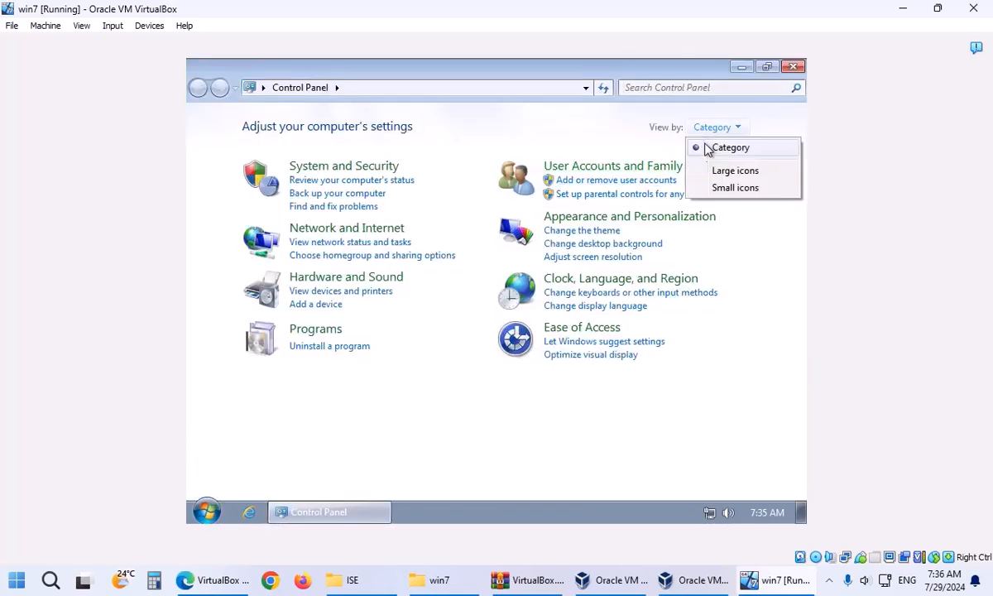
pyautogui.click(711, 170)
pyautogui.click(643, 191)
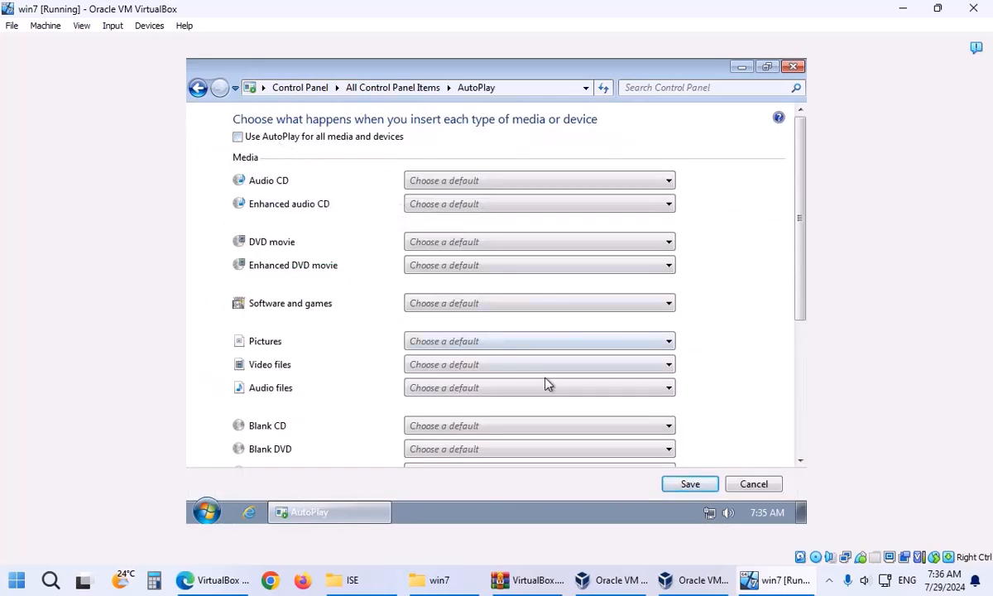
pyautogui.click(686, 489)
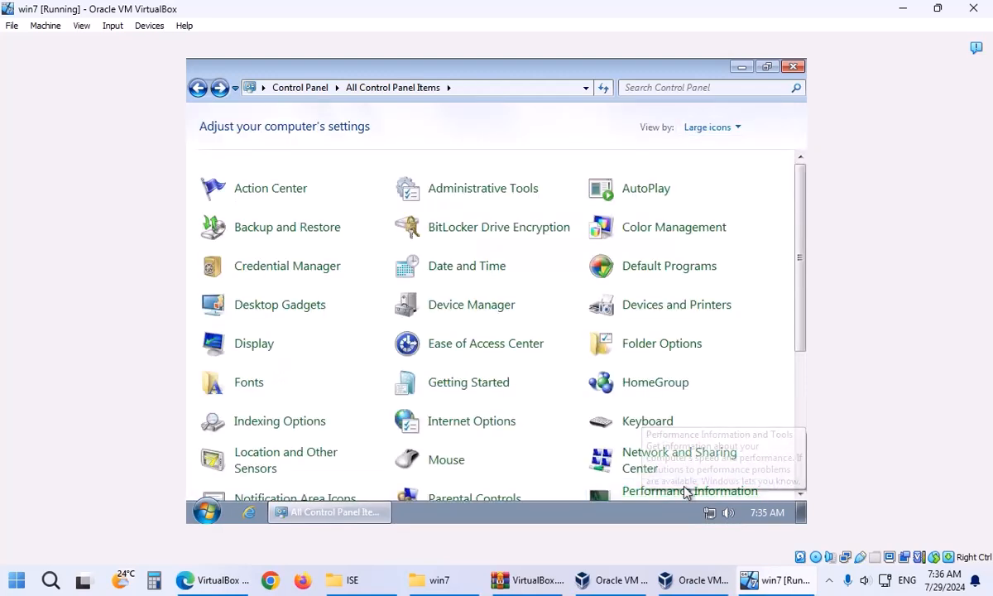
# Close Control Panel and shut down the Windows 7 guest.
pyautogui.click(792, 67)
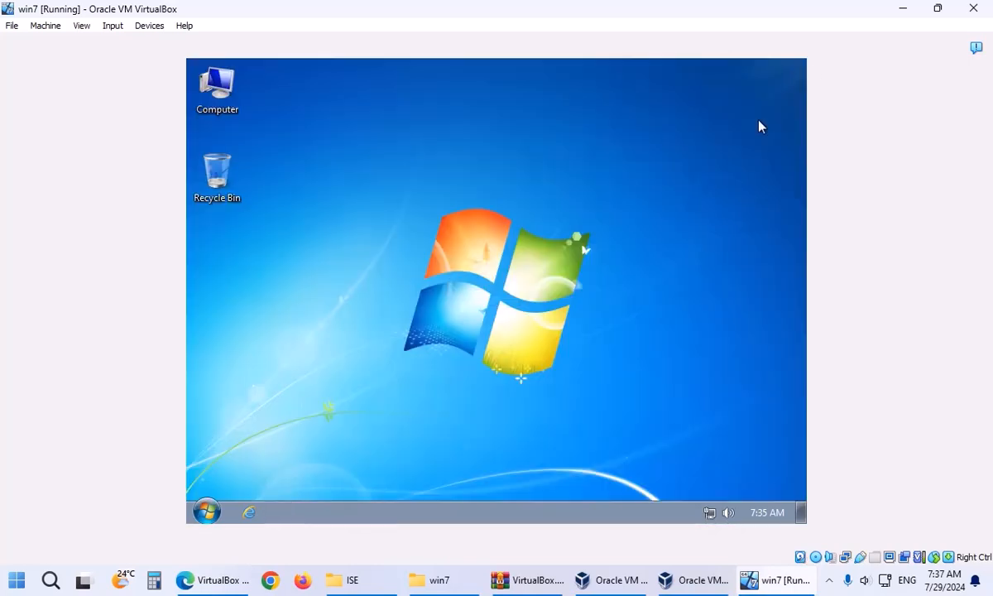
pyautogui.click(207, 511)
pyautogui.click(396, 484)
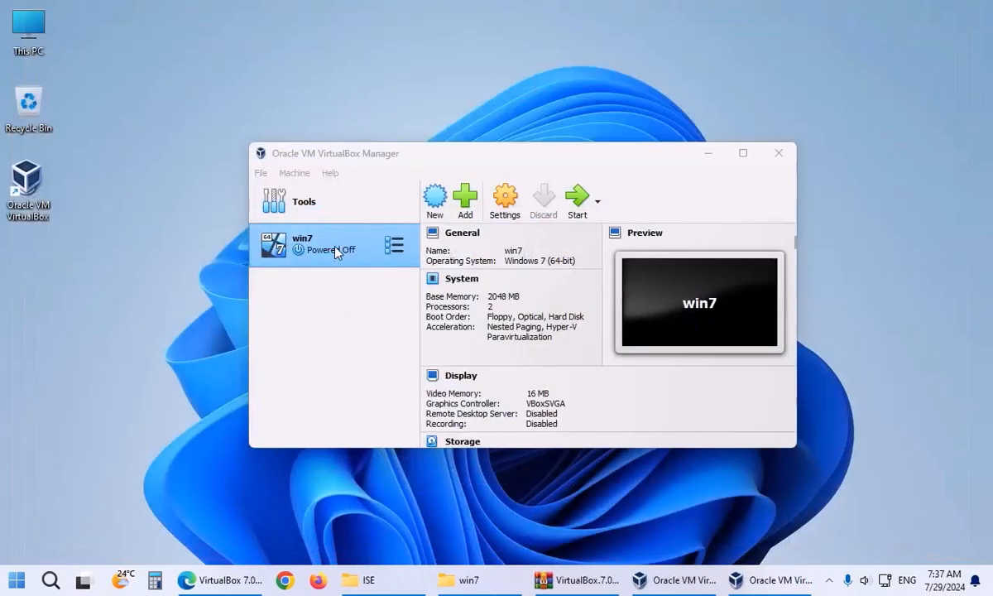
# In win7's Storage settings, open the Optical Disk Selector to add a new disc image.
pyautogui.click(468, 202)
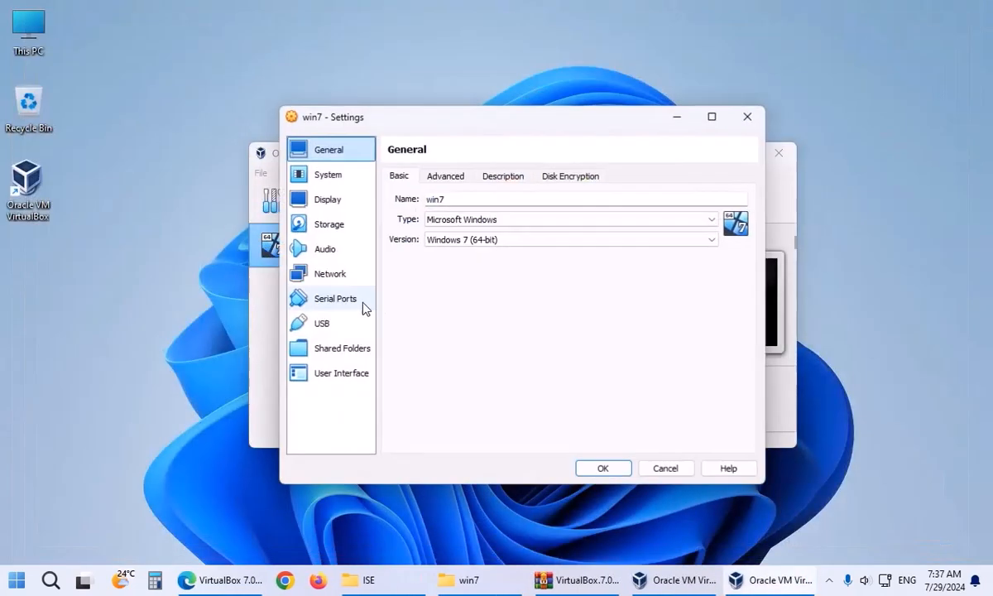
pyautogui.click(325, 226)
pyautogui.click(494, 230)
pyautogui.click(748, 191)
pyautogui.click(827, 210)
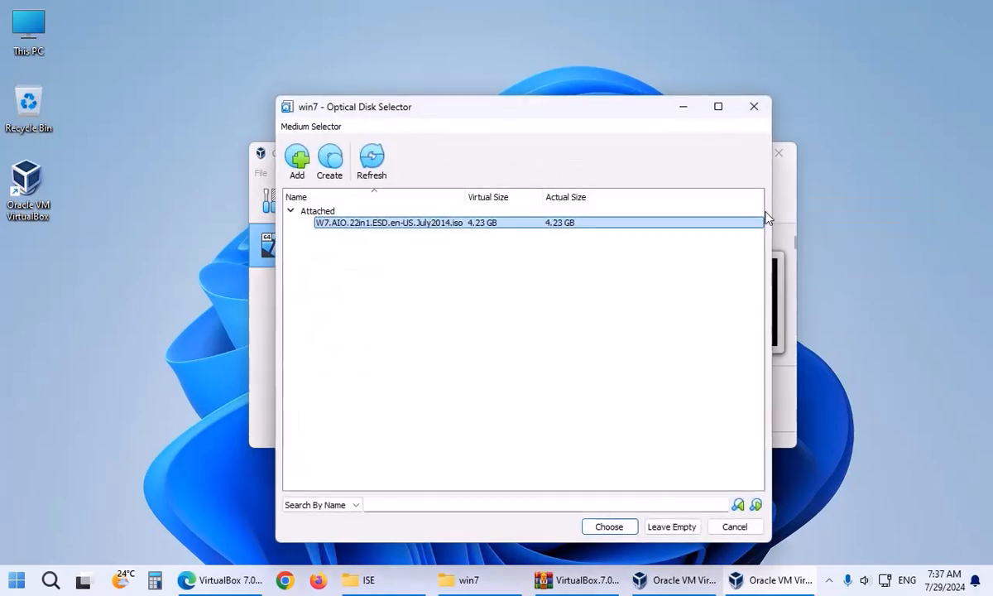
pyautogui.click(298, 157)
# Browse to the FPGA > Programes > ISE folder.
pyautogui.click(446, 165)
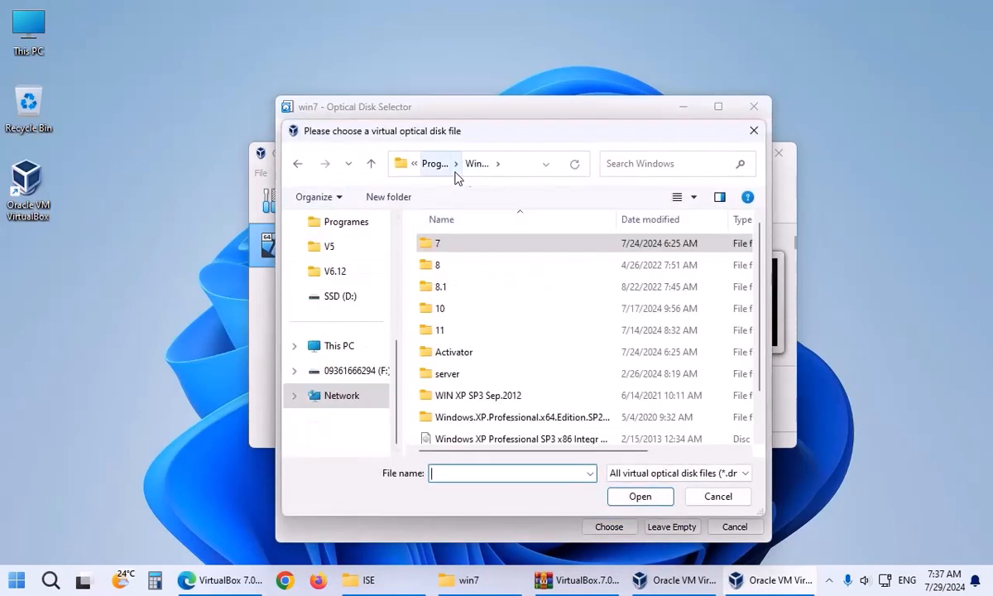
pyautogui.click(432, 168)
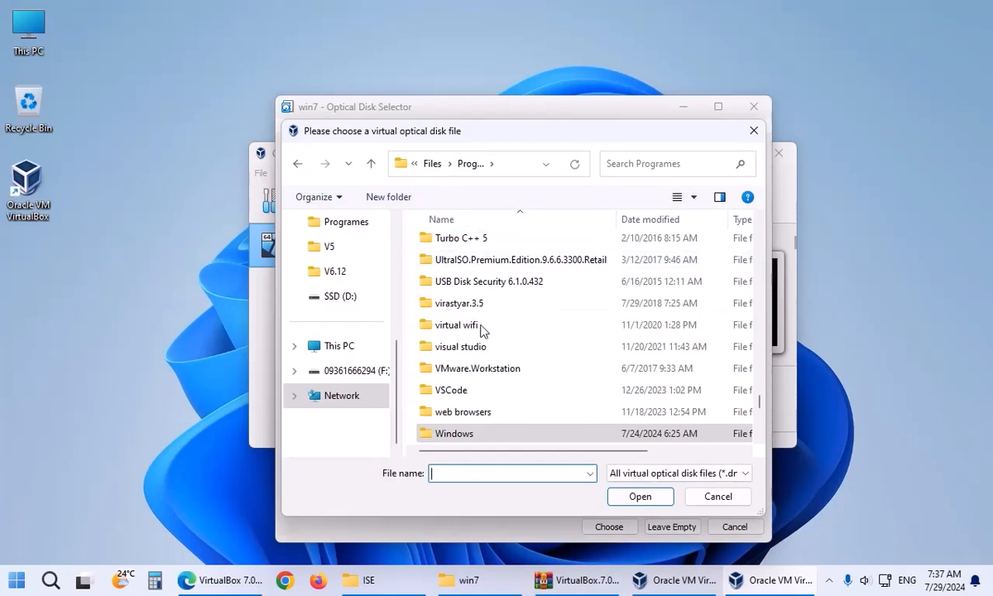
pyautogui.click(480, 351)
pyautogui.press('f')
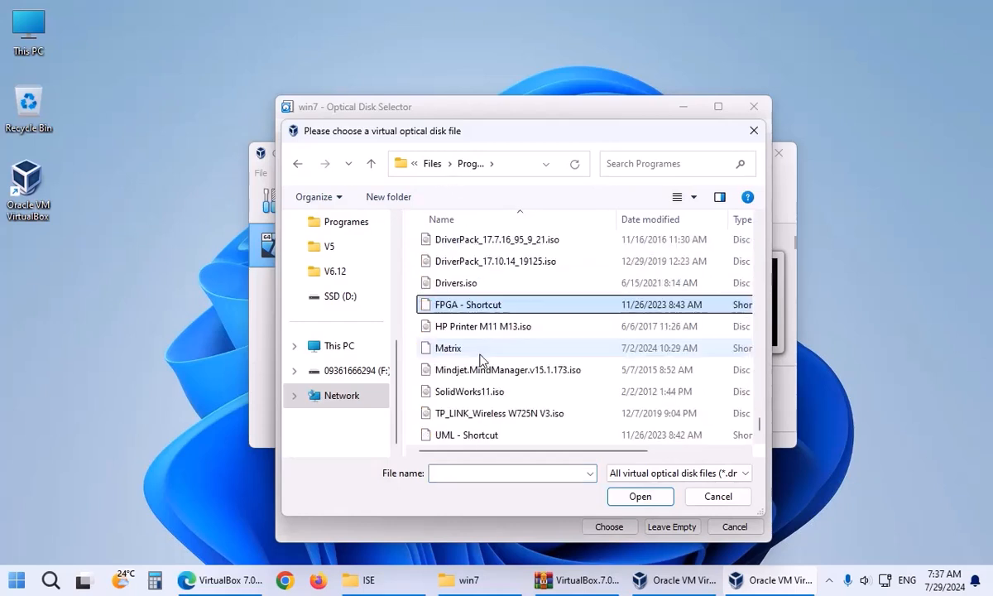
pyautogui.doubleClick(483, 306)
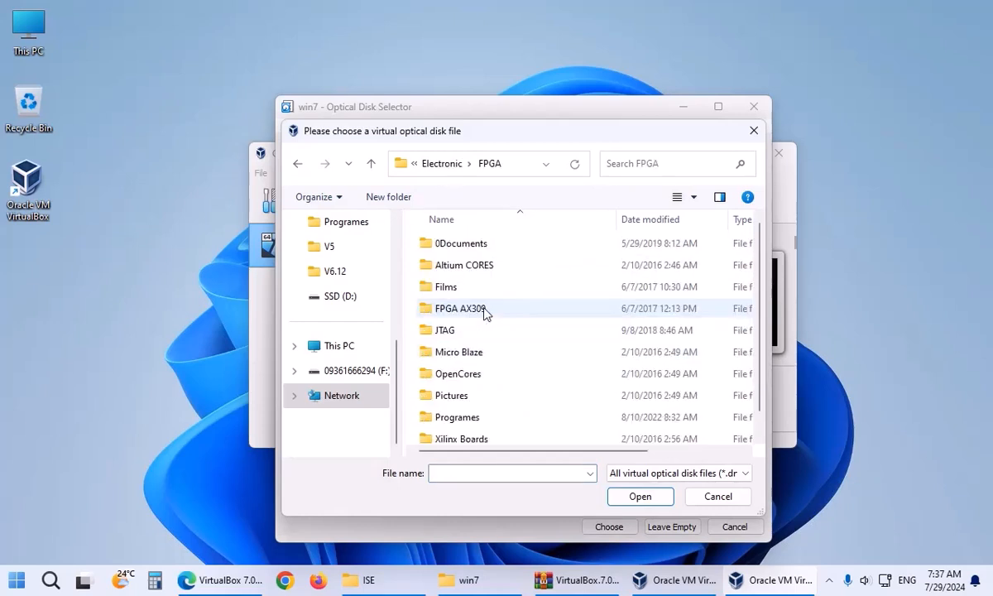
pyautogui.click(487, 377)
pyautogui.press('p')
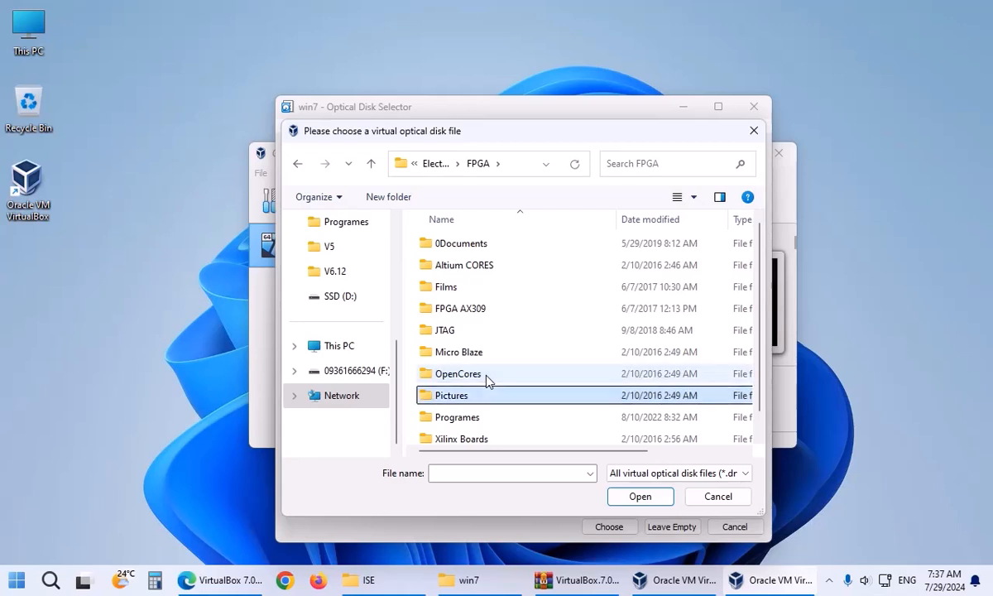
pyautogui.click(465, 419)
pyautogui.doubleClick(465, 419)
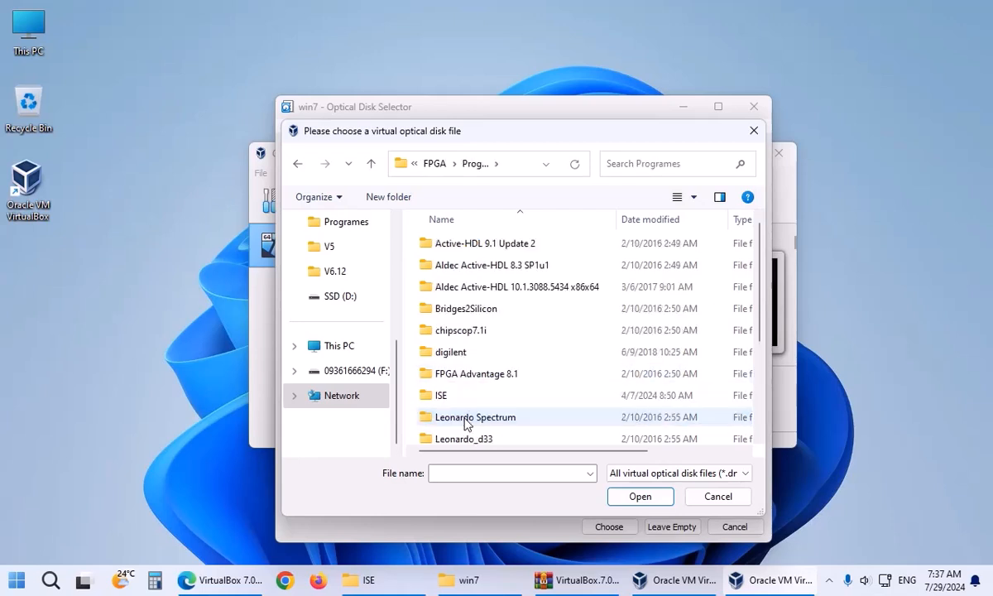
pyautogui.doubleClick(447, 396)
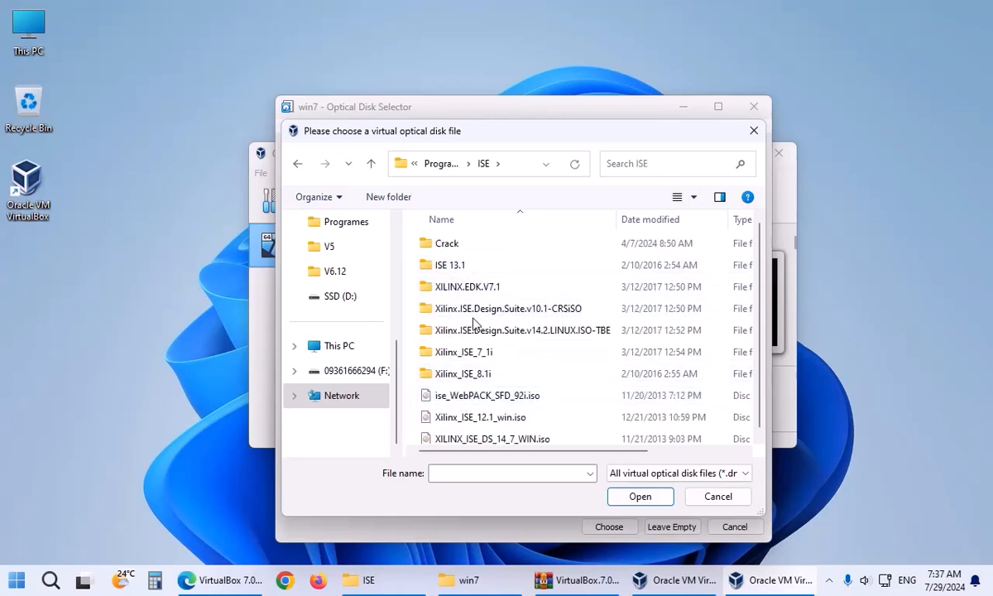
# Attach XILINX_ISE_DS_14_7_WIN.iso to the optical drive and save the settings.
pyautogui.scroll(-1, 471, 318)
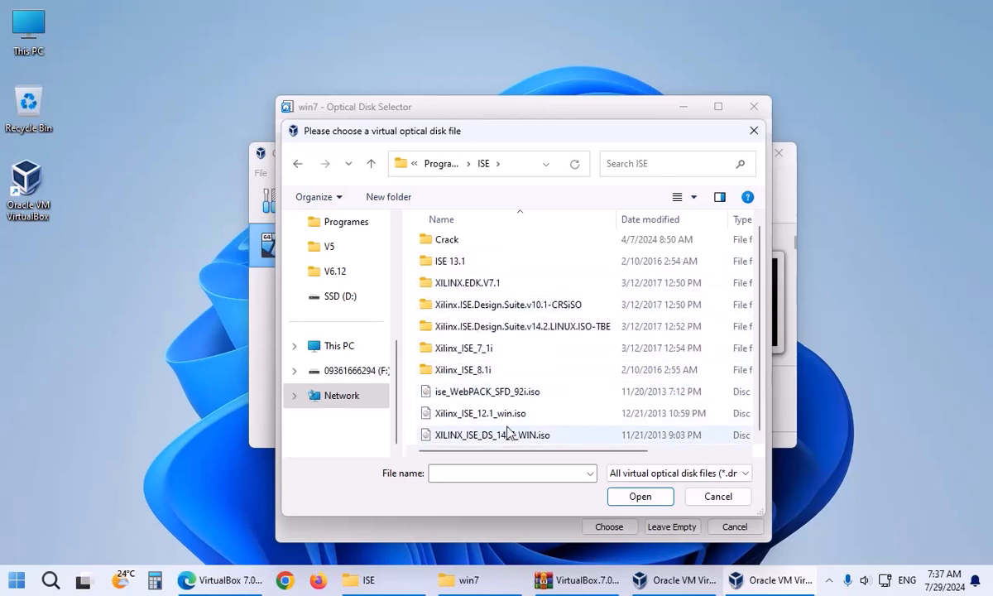
pyautogui.click(466, 438)
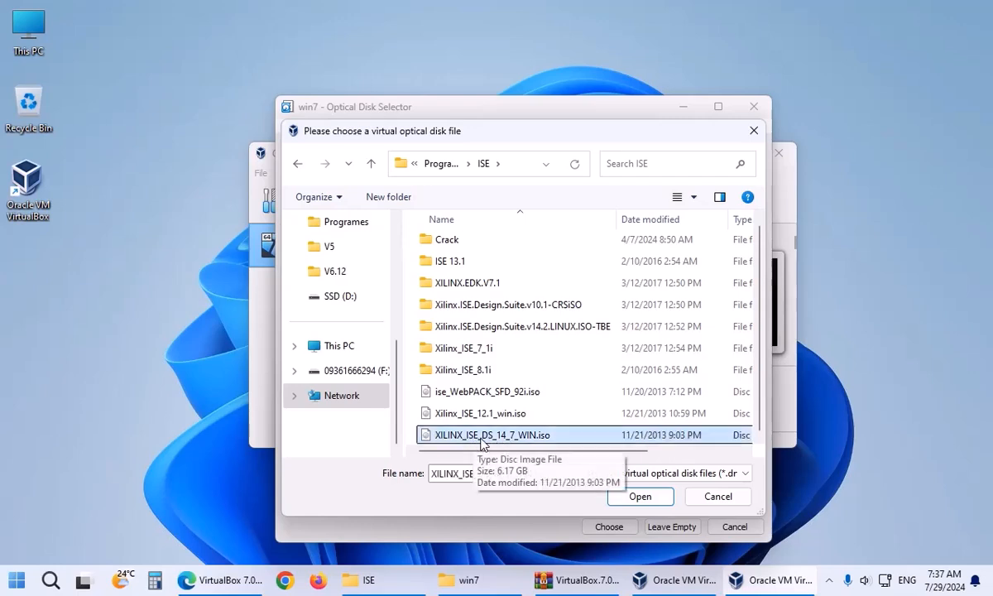
pyautogui.doubleClick(481, 438)
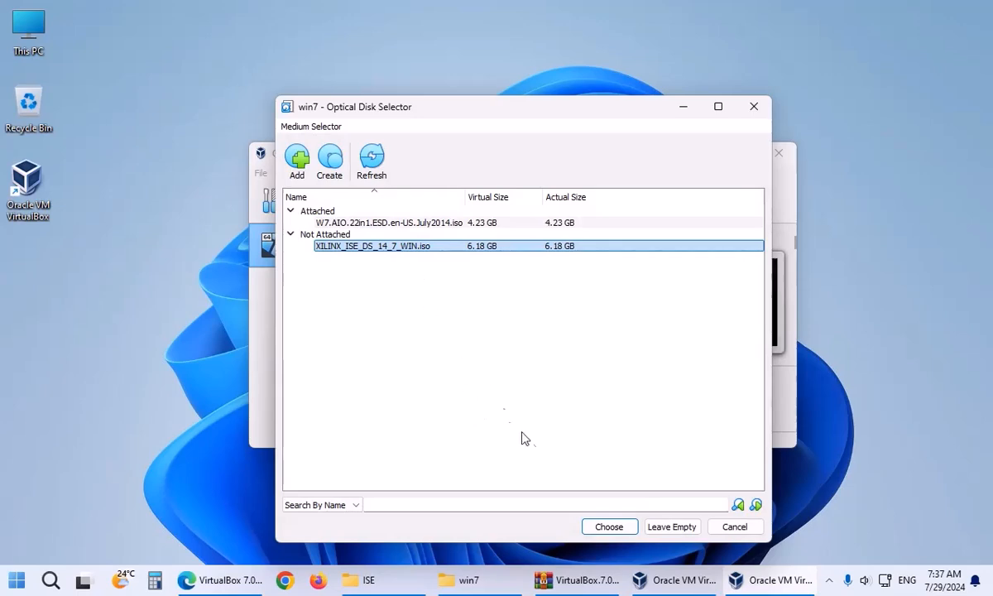
pyautogui.click(603, 526)
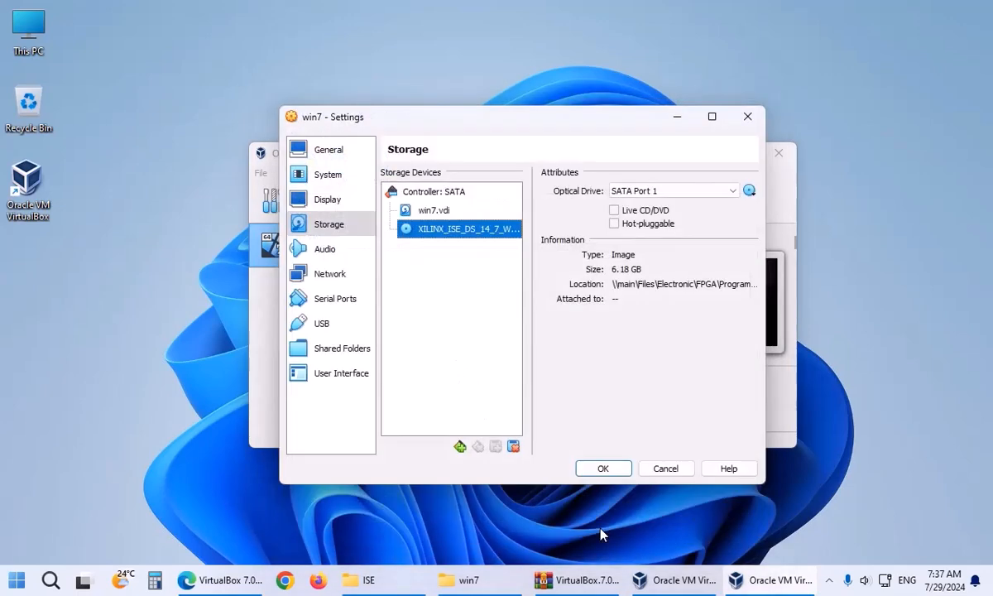
pyautogui.click(602, 469)
# Start the win7 VM and move the VirtualBox Manager aside to watch it boot.
pyautogui.click(576, 207)
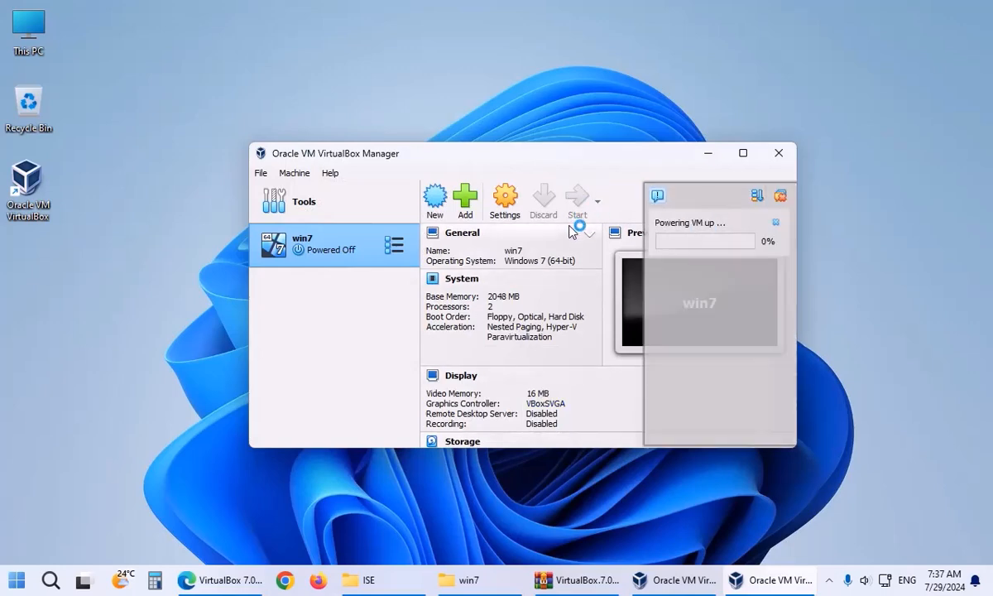
pyautogui.click(742, 153)
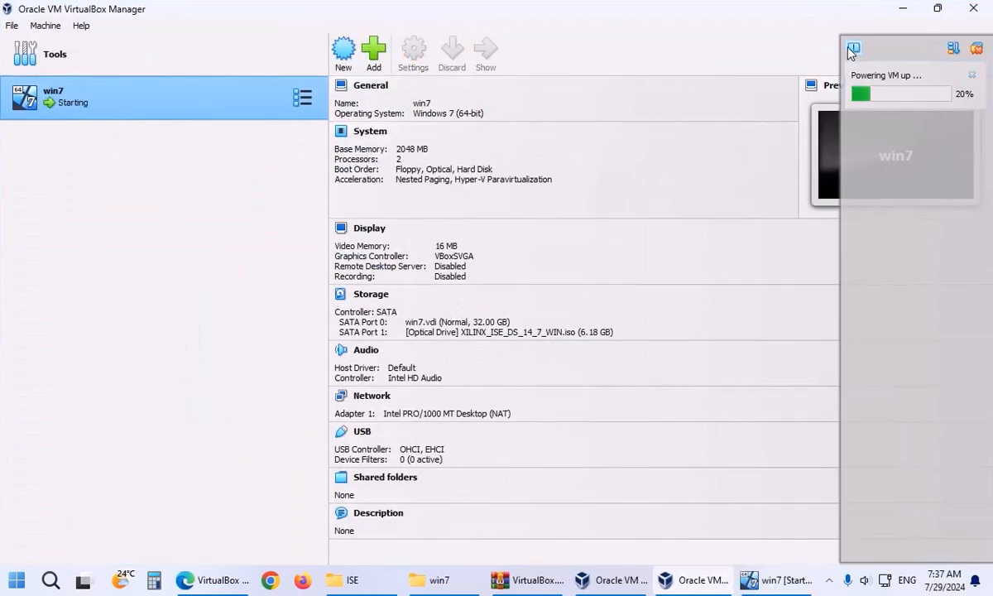
pyautogui.click(935, 11)
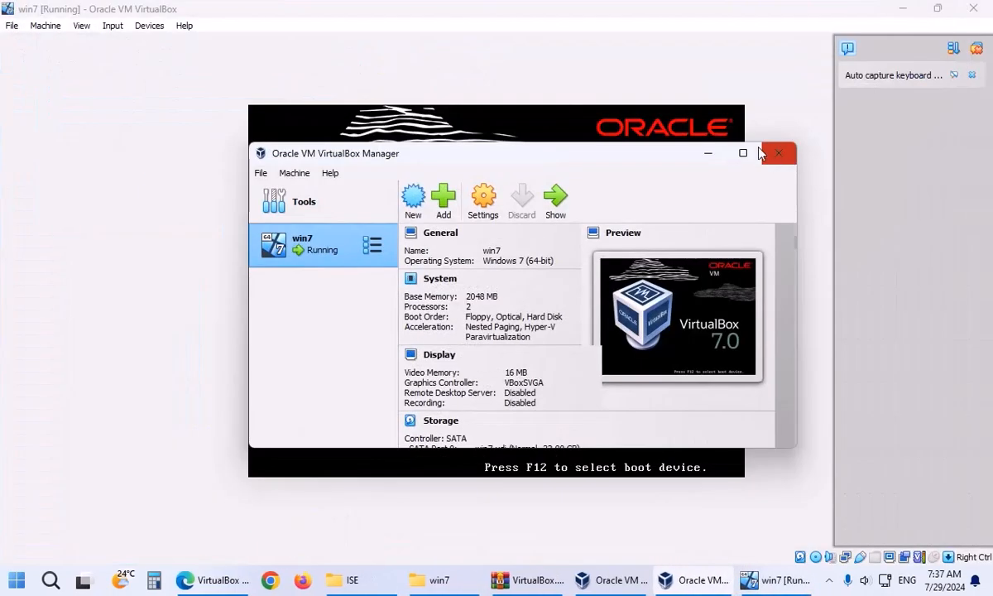
pyautogui.click(708, 155)
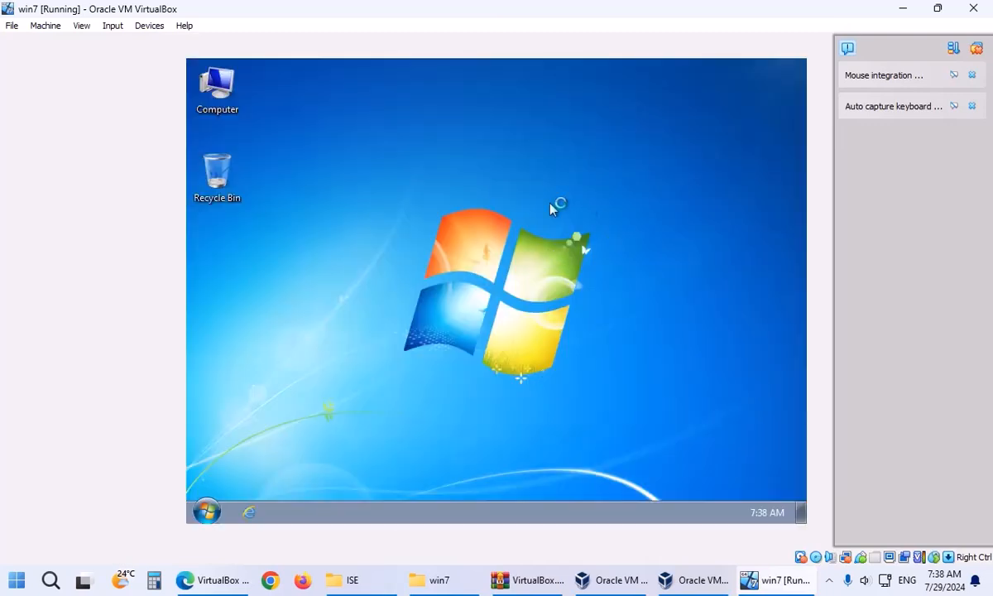
# Run xsetup from the XILINX_ISE_DS_14 CD drive and approve User Account Control.
pyautogui.doubleClick(232, 95)
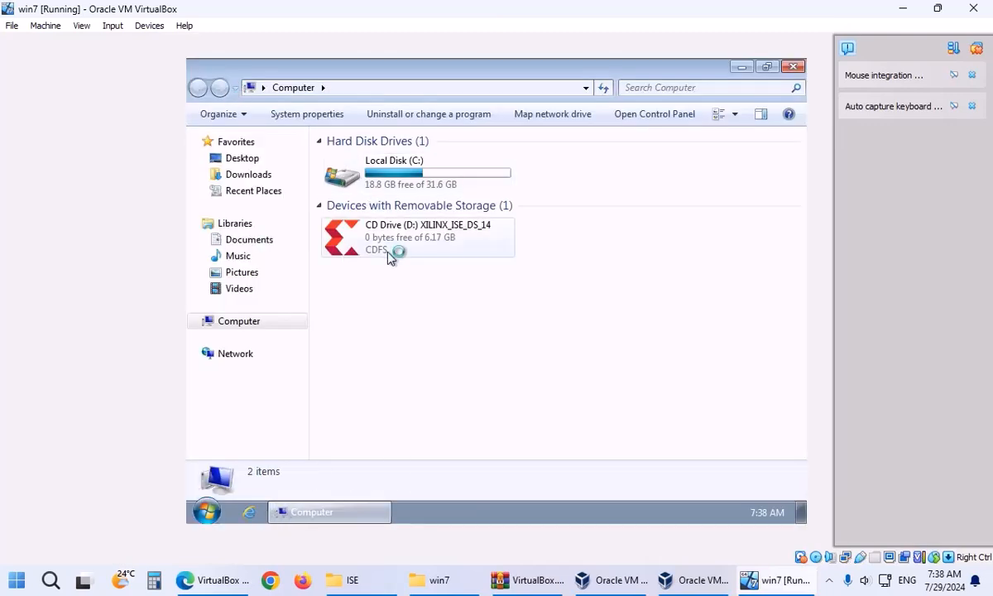
pyautogui.click(382, 253)
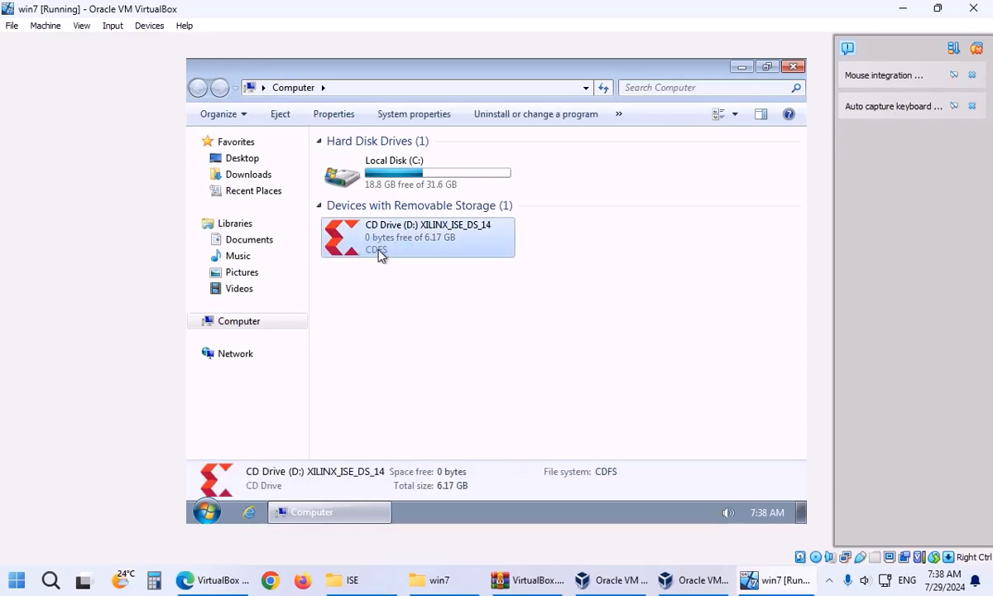
pyautogui.doubleClick(381, 254)
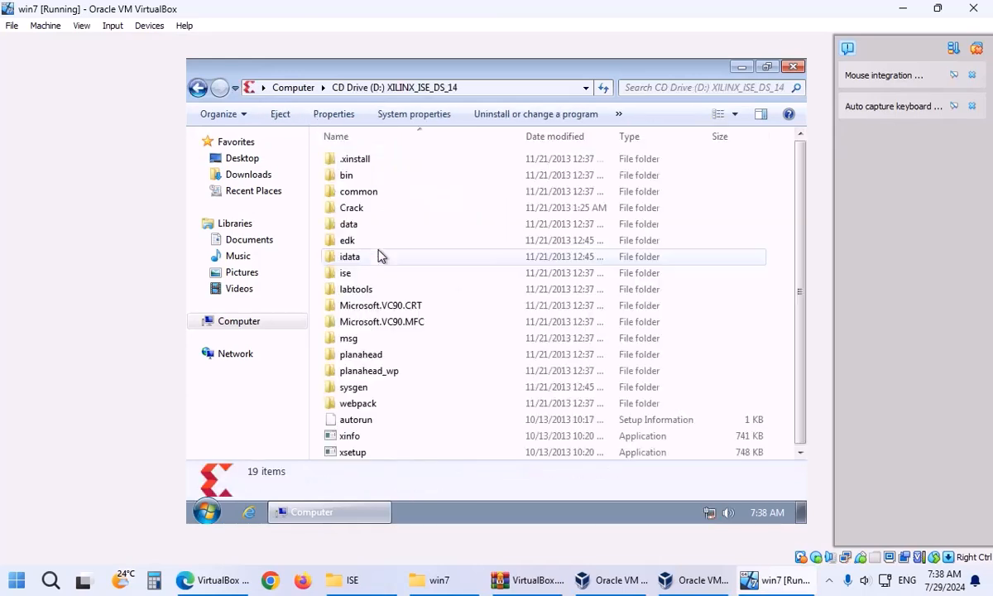
pyautogui.doubleClick(352, 450)
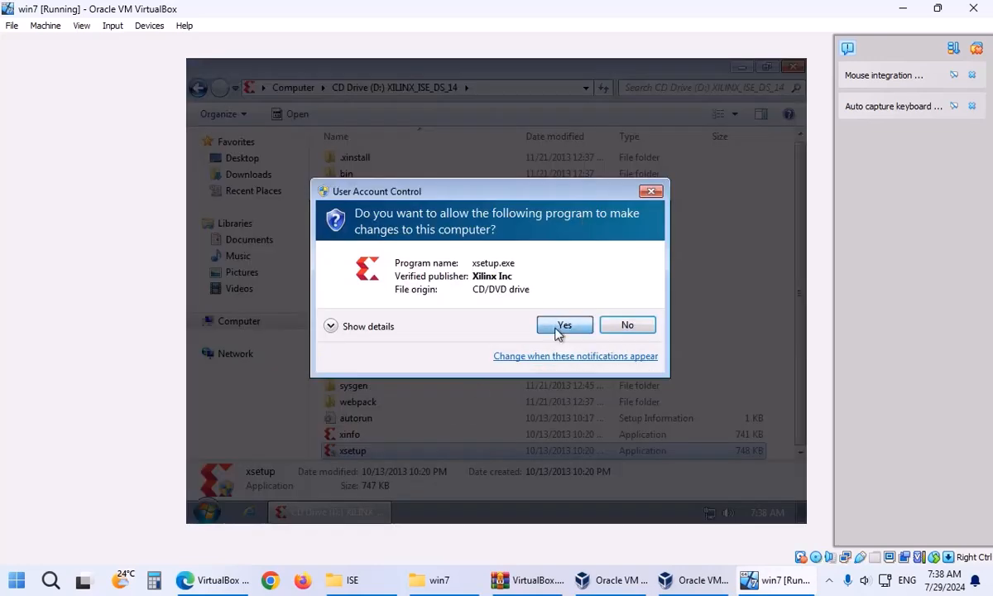
pyautogui.click(563, 325)
# Minimize the CD drive window and collapse the VirtualBox notification panel.
pyautogui.click(740, 70)
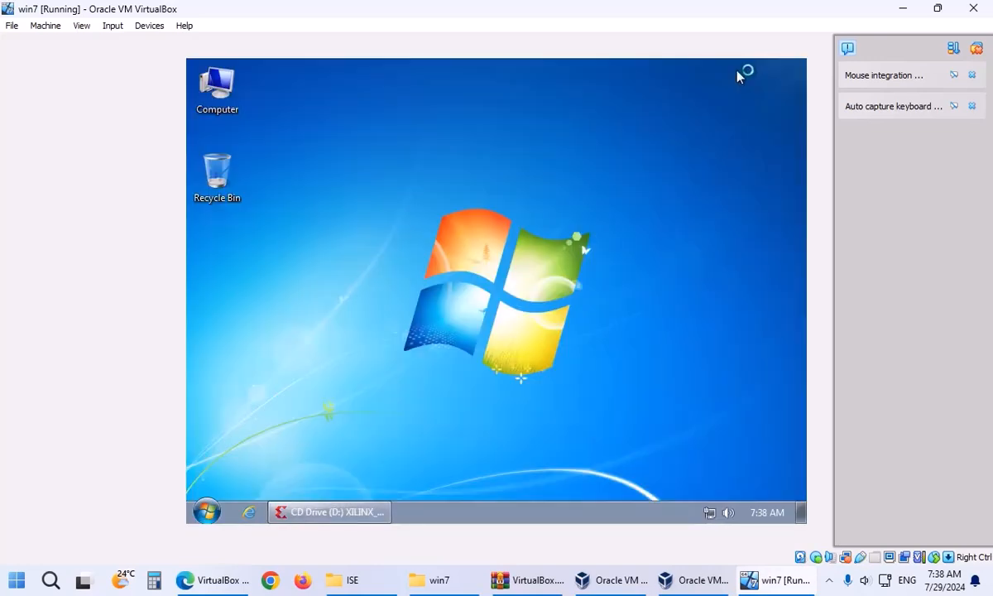
pyautogui.click(834, 583)
pyautogui.click(832, 582)
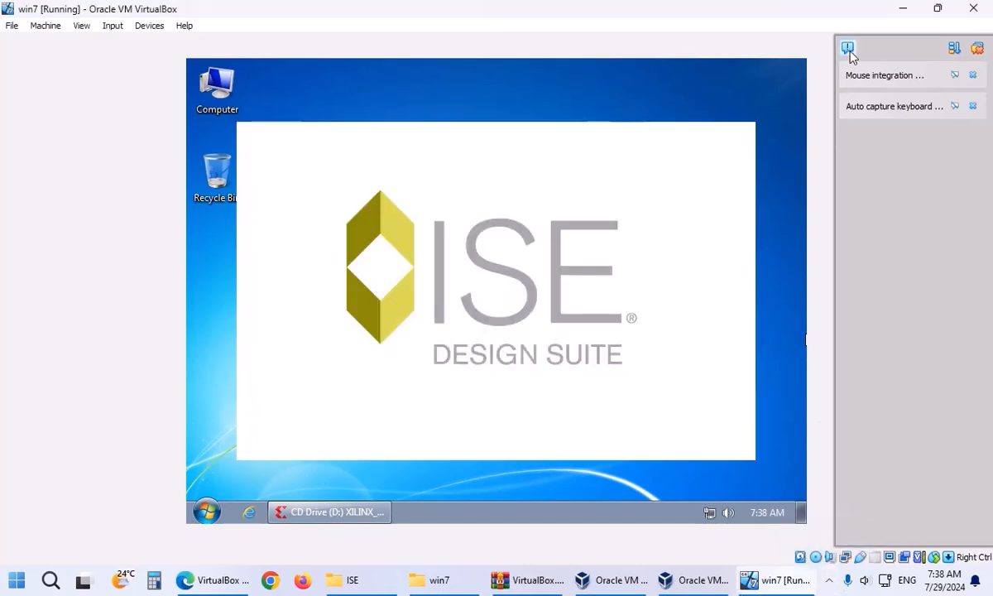
pyautogui.click(849, 51)
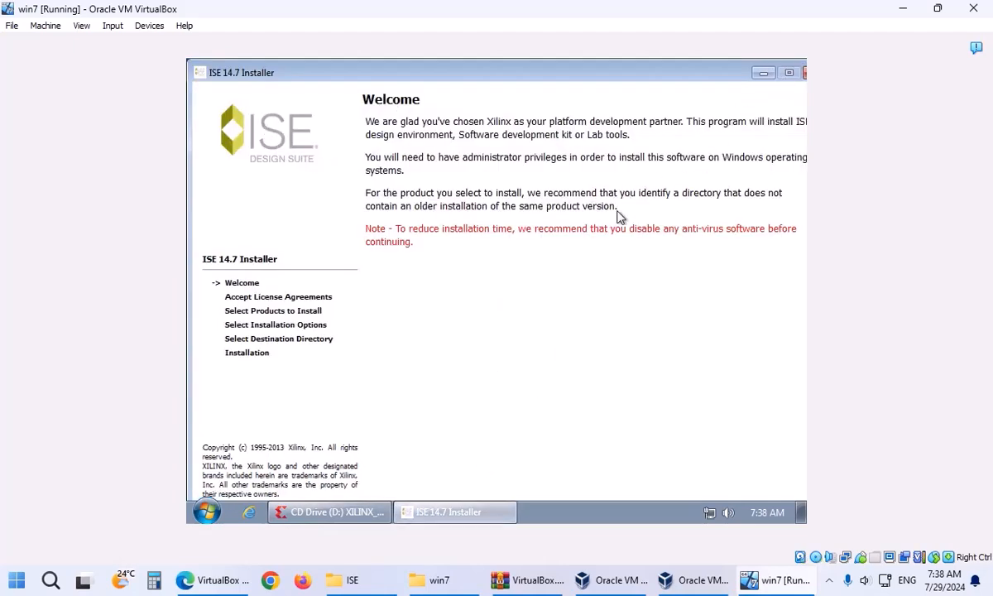
# Change the guest's screen resolution to 1024 × 768 and keep it.
pyautogui.click(414, 507)
pyautogui.rightClick(424, 299)
pyautogui.click(464, 429)
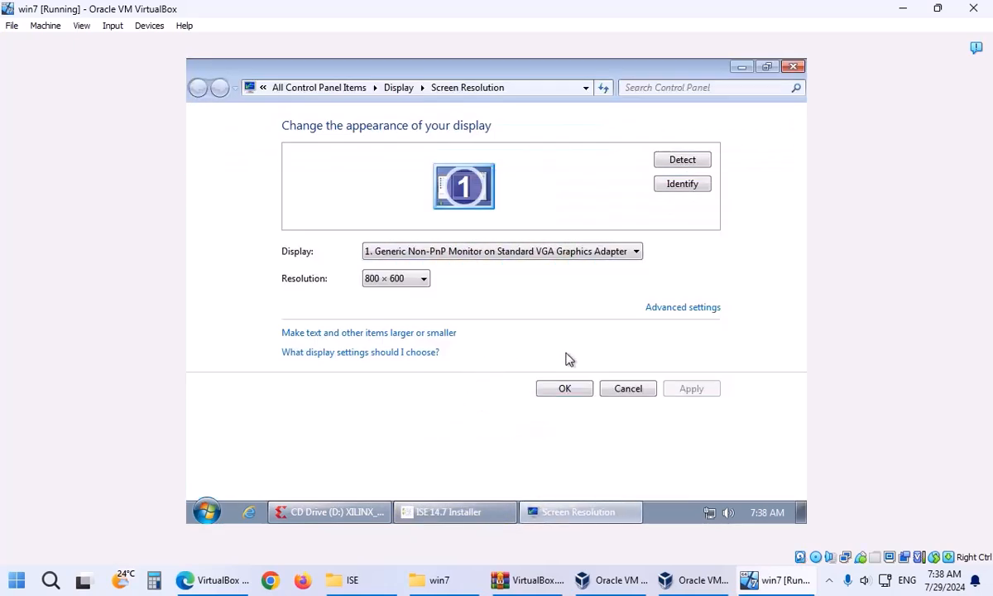
pyautogui.click(402, 281)
pyautogui.click(380, 434)
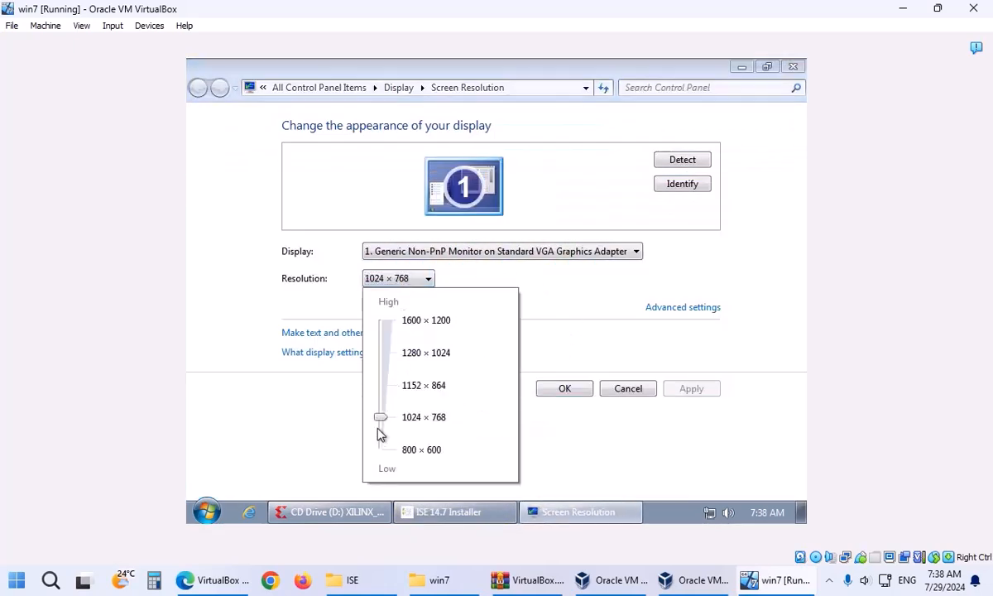
pyautogui.click(564, 388)
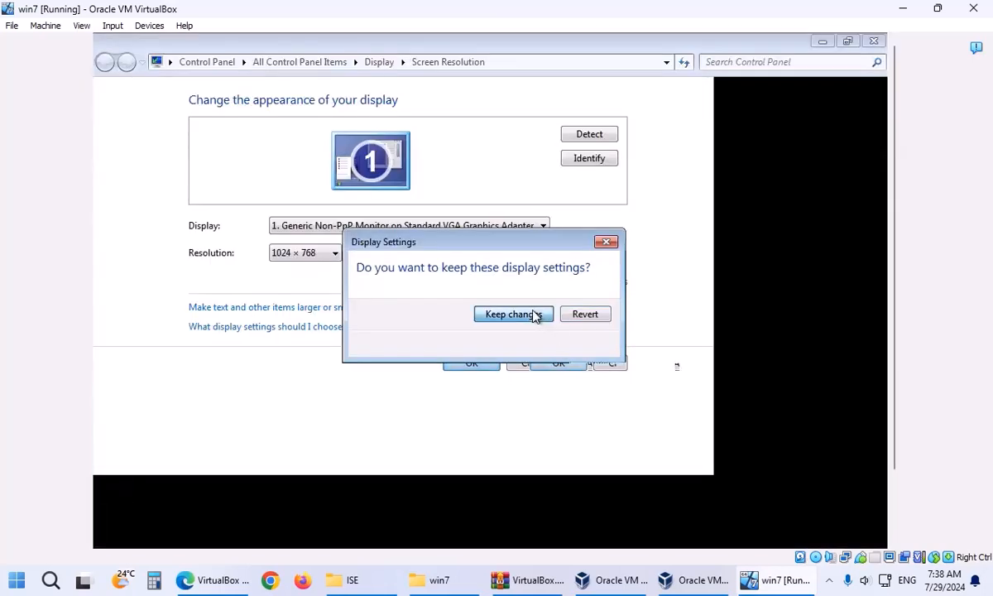
pyautogui.click(535, 316)
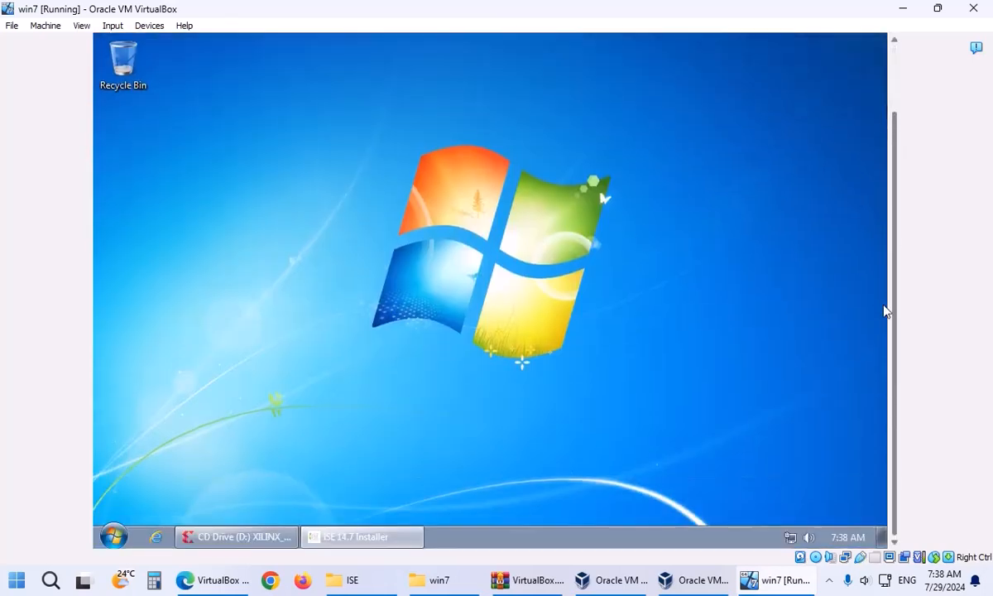
pyautogui.moveTo(893, 189); pyautogui.dragTo(887, 310)
# Accept both licence agreements and keep ISE Design Suite System Edition with default options.
pyautogui.click(378, 535)
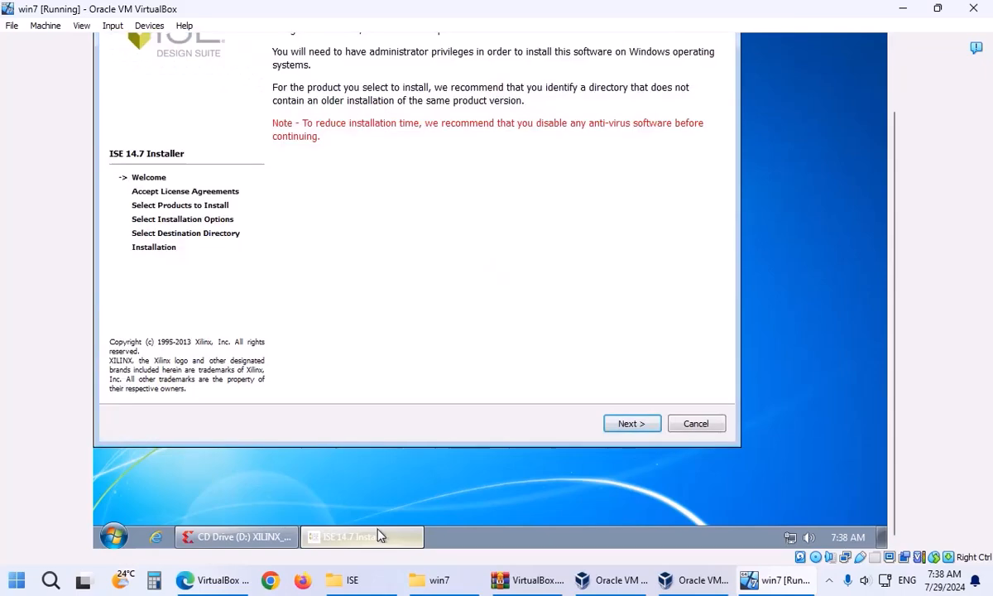
pyautogui.moveTo(893, 158); pyautogui.dragTo(887, 90)
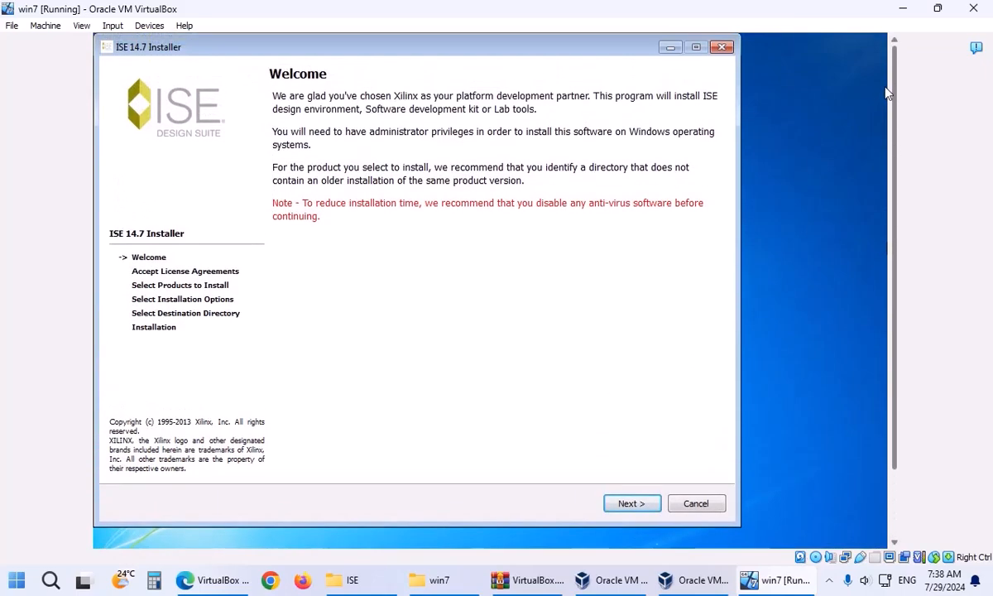
pyautogui.click(625, 505)
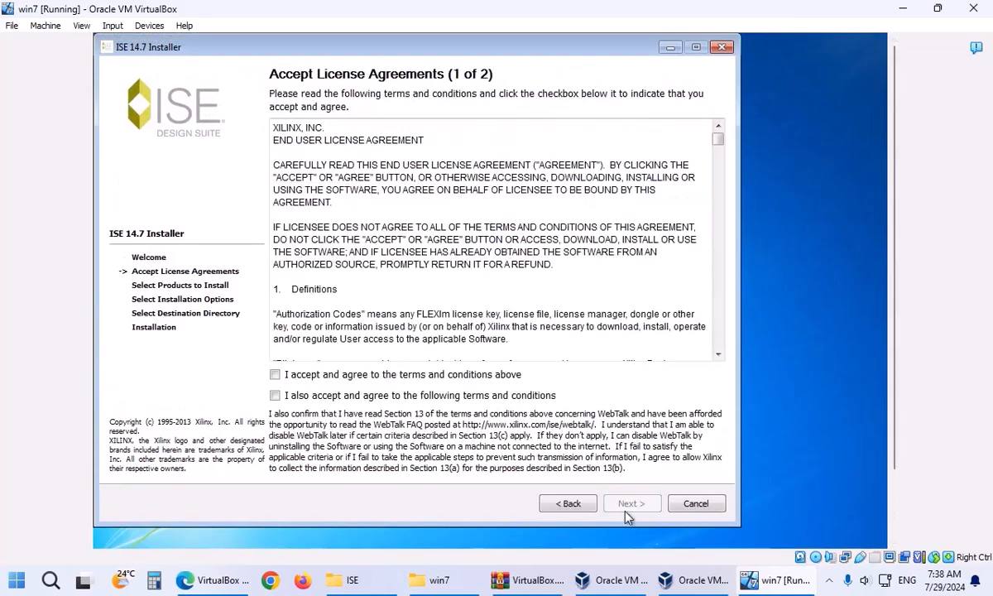
pyautogui.click(411, 378)
pyautogui.click(633, 504)
pyautogui.click(459, 464)
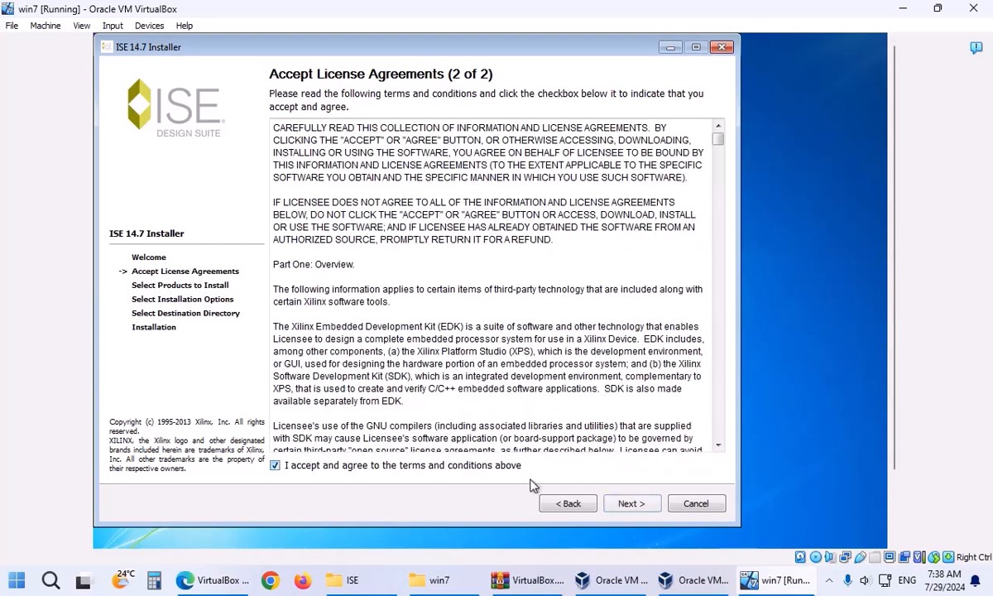
pyautogui.click(627, 504)
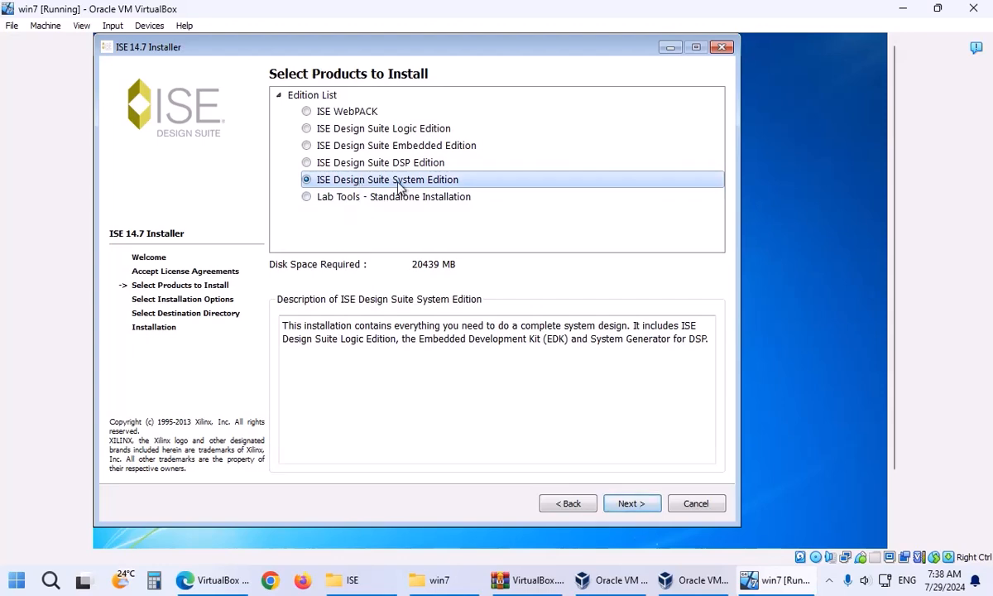
pyautogui.click(626, 506)
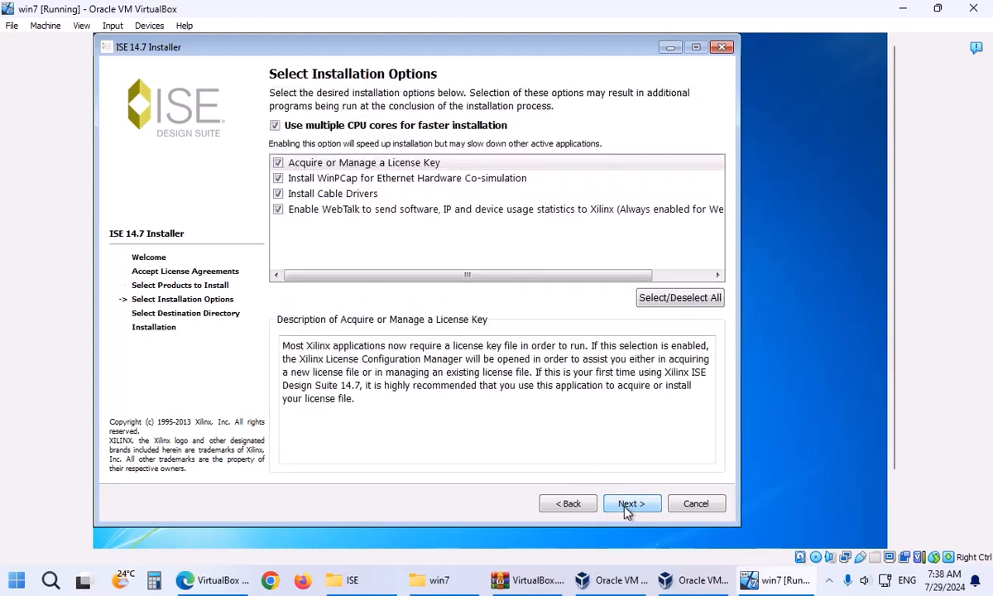
pyautogui.click(624, 506)
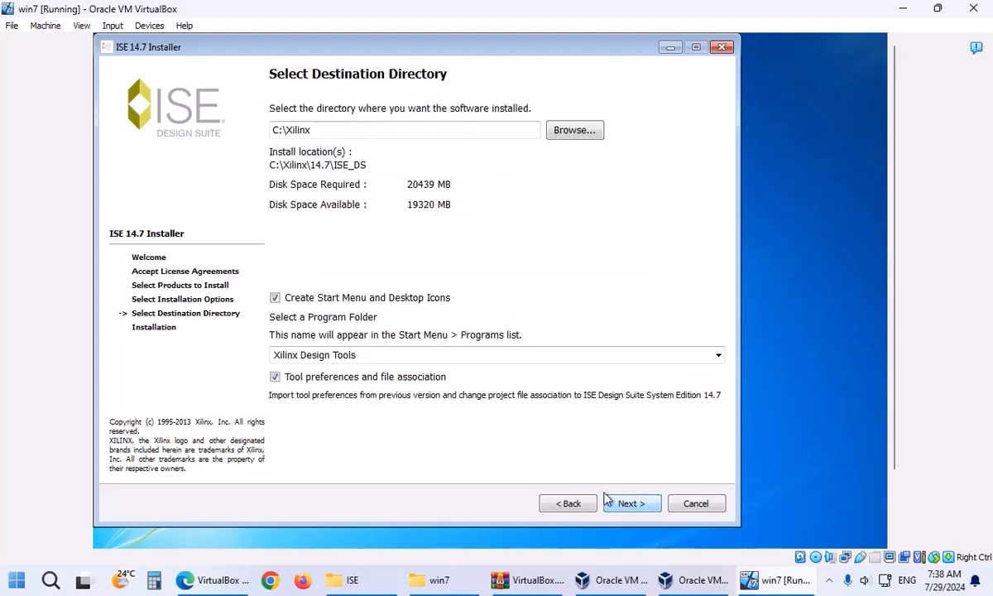
# Copy the word Xilinx from the destination directory path.
pyautogui.moveTo(302, 139); pyautogui.dragTo(288, 141)
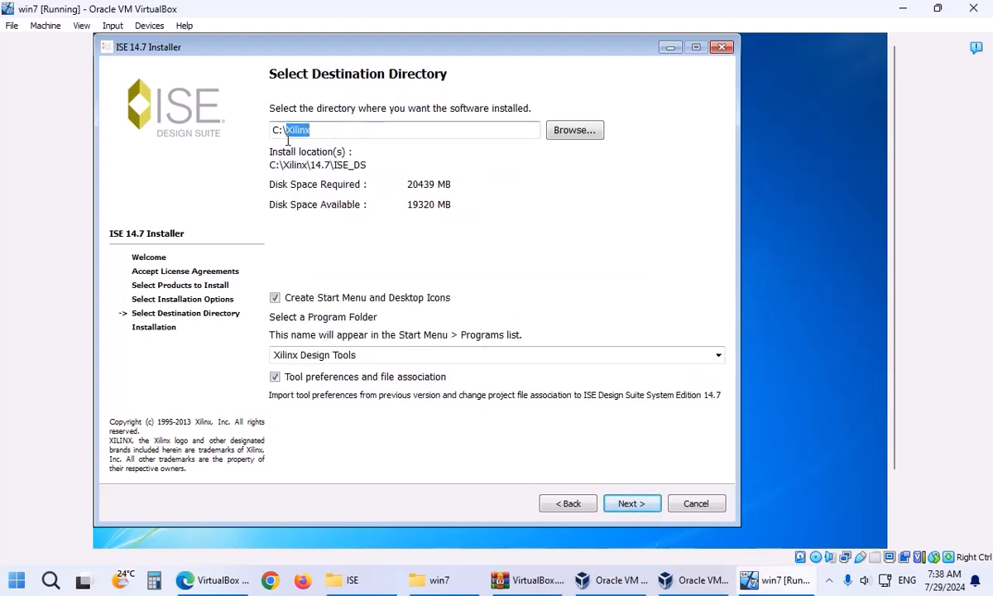
pyautogui.rightClick(289, 135)
pyautogui.click(329, 201)
pyautogui.moveTo(895, 250); pyautogui.dragTo(898, 328)
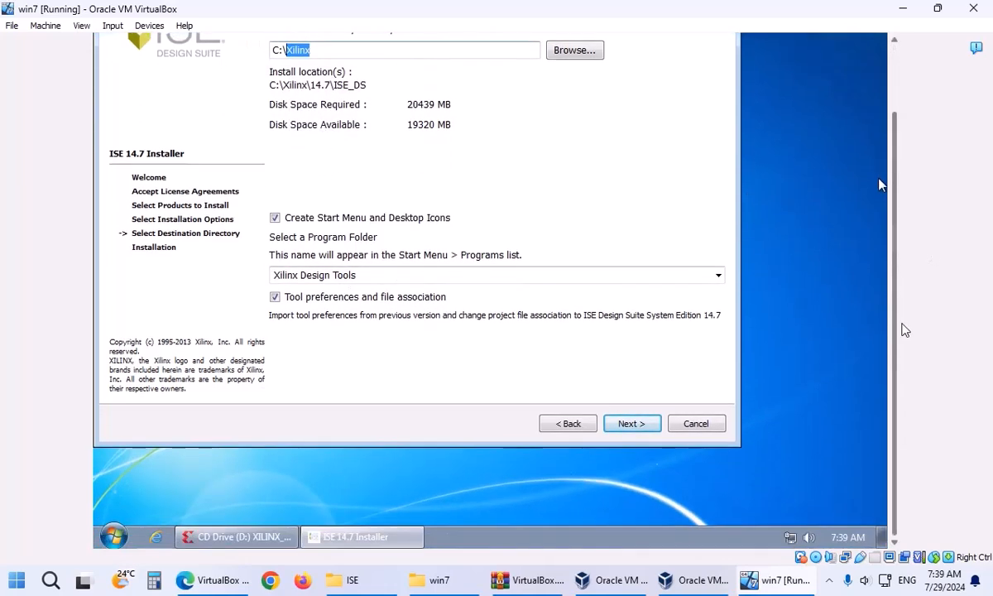
# Create a new folder named Xilinx on Local Disk (C:).
pyautogui.click(114, 536)
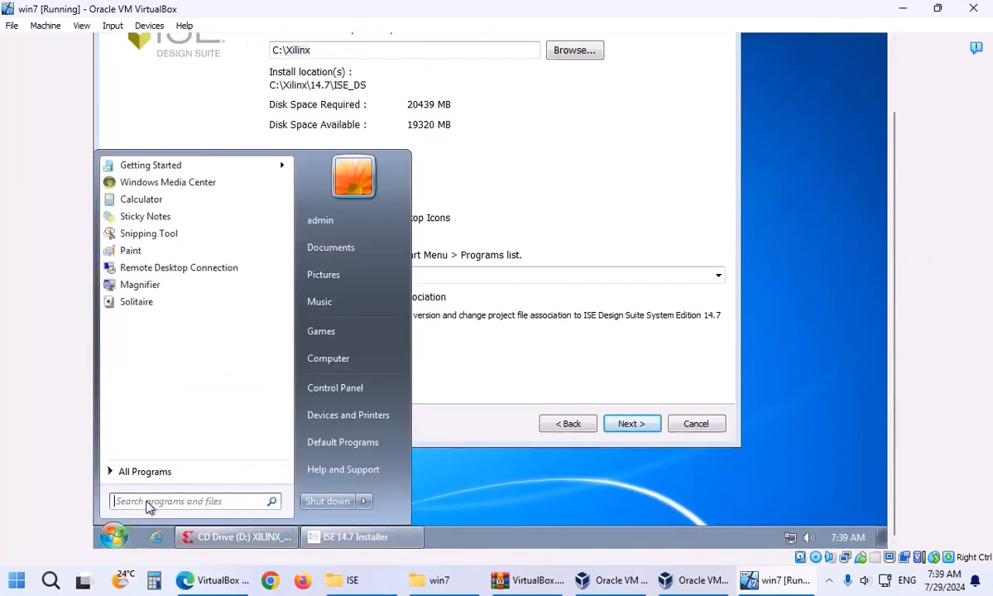
pyautogui.click(319, 360)
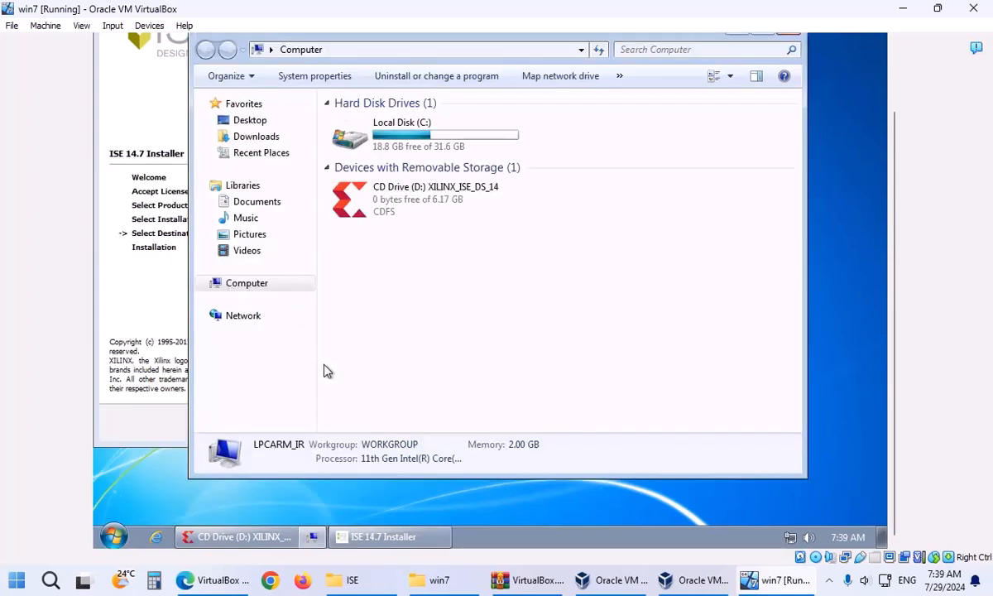
pyautogui.doubleClick(394, 157)
pyautogui.rightClick(389, 225)
pyautogui.moveTo(454, 374)
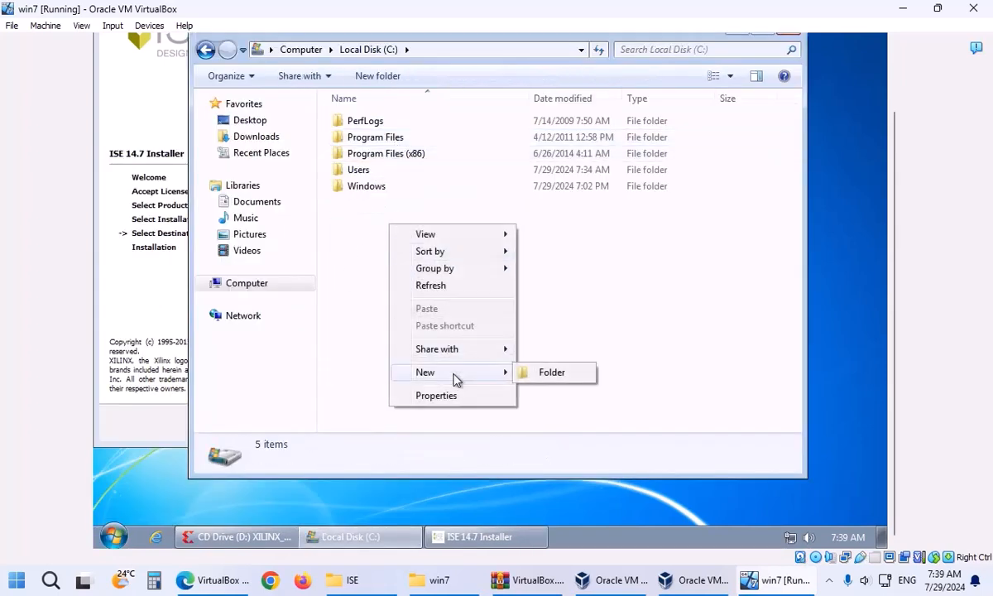
pyautogui.click(548, 373)
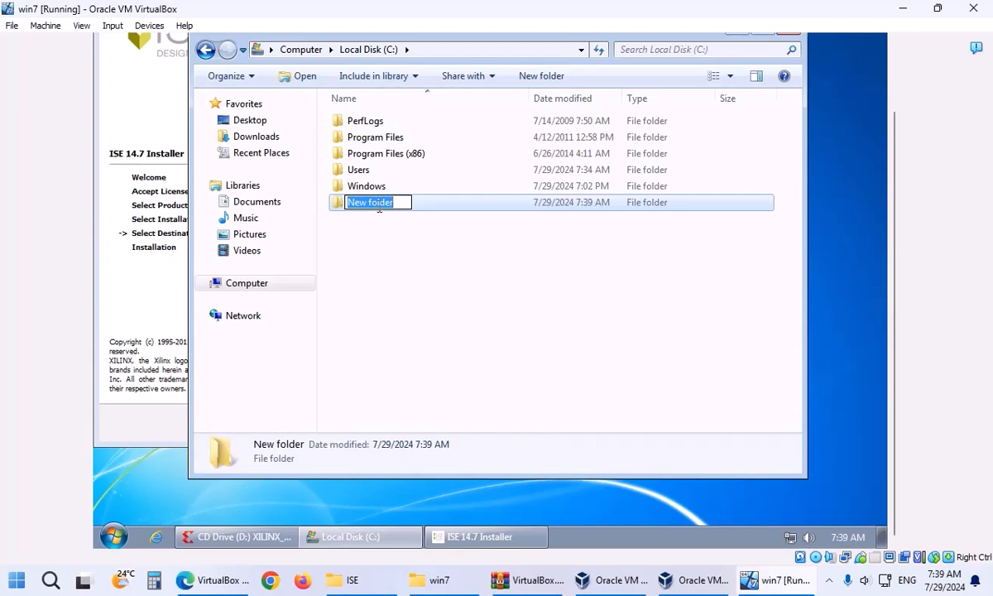
pyautogui.rightClick(379, 209)
pyautogui.click(415, 274)
pyautogui.click(384, 253)
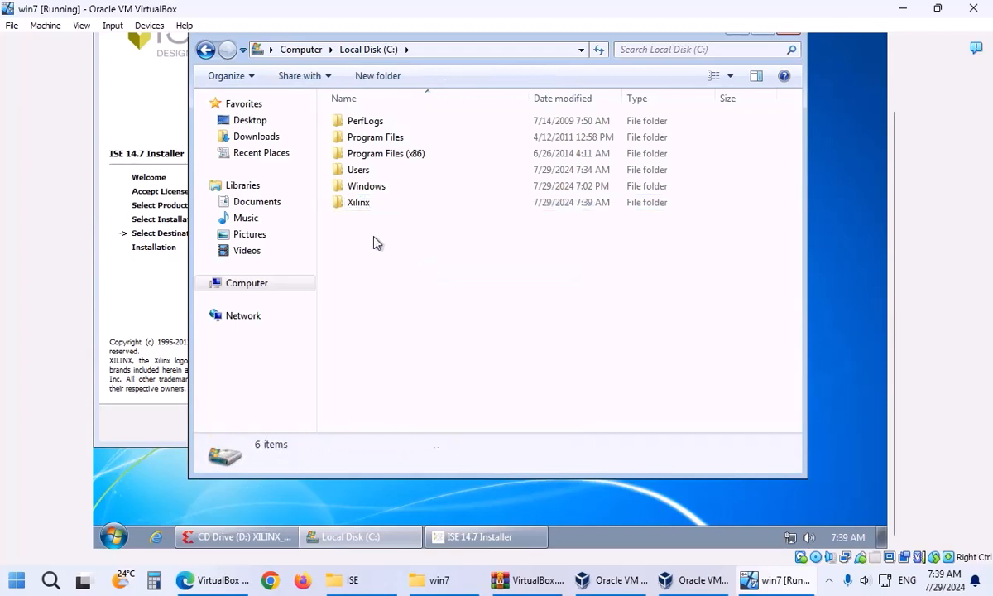
# Enable compression on the Xilinx folder through its Advanced attributes.
pyautogui.rightClick(359, 205)
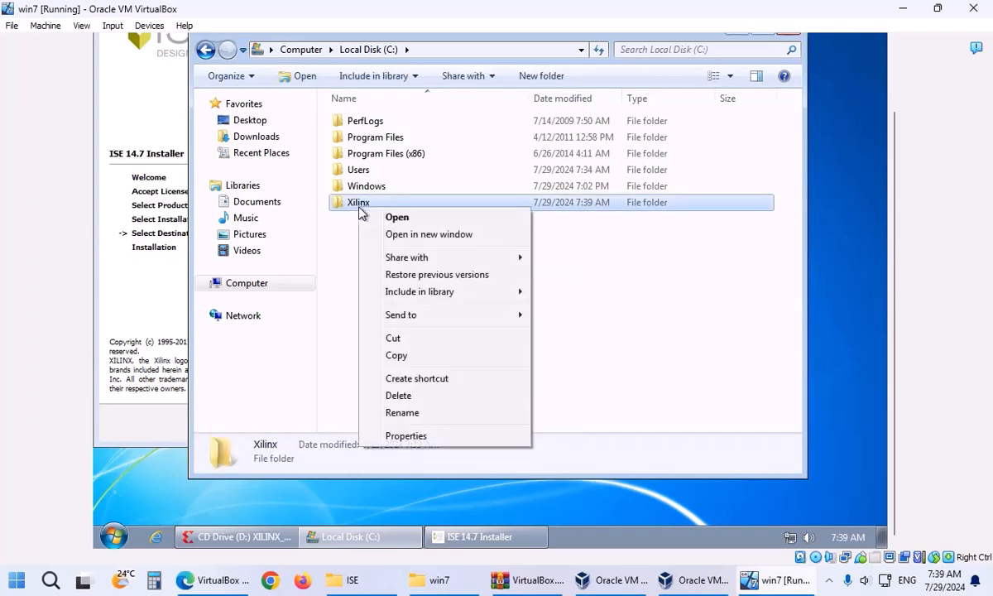
pyautogui.click(416, 436)
pyautogui.click(570, 405)
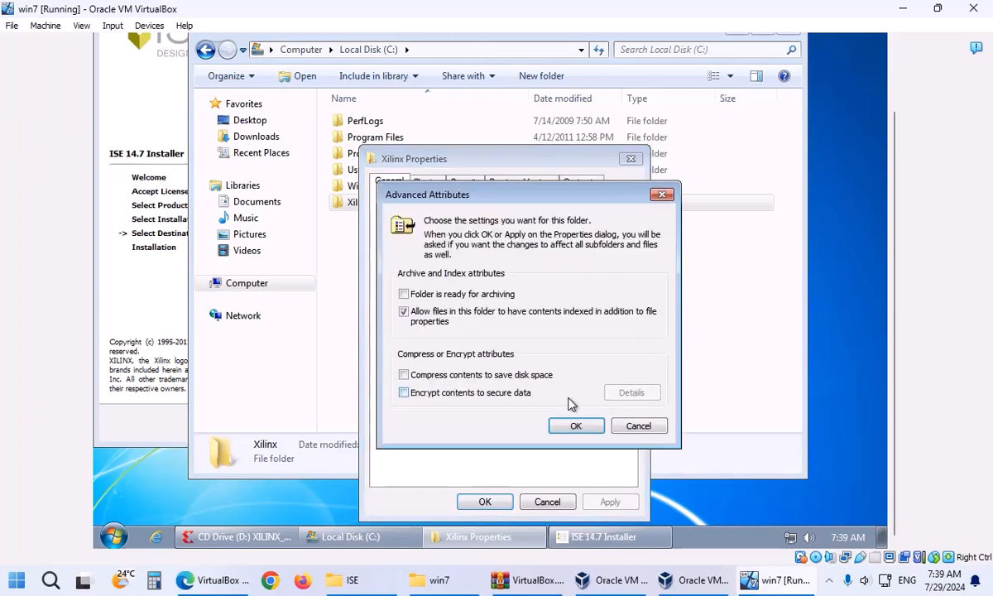
pyautogui.click(404, 375)
pyautogui.click(576, 425)
pyautogui.click(485, 501)
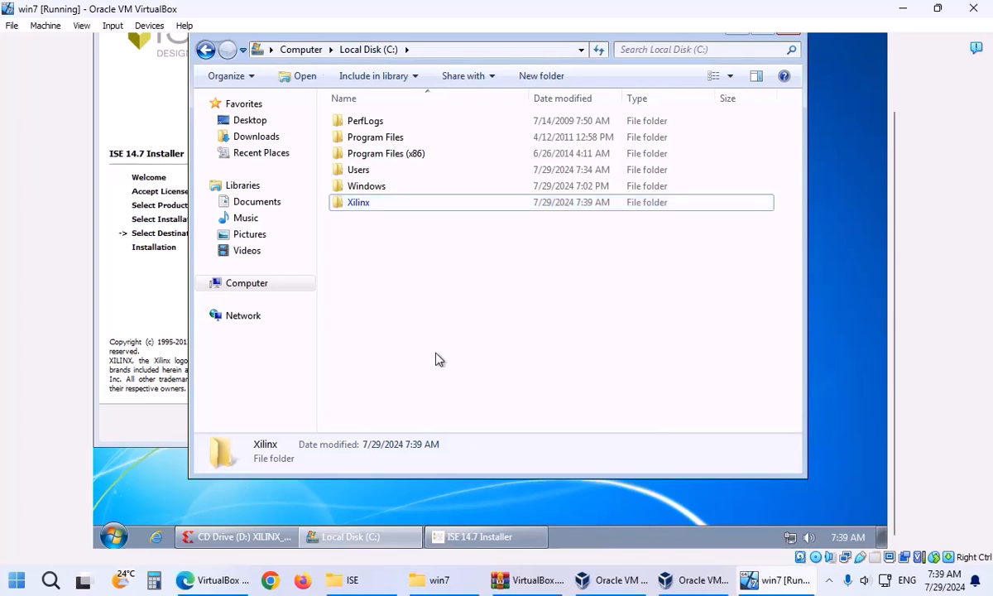
# Refresh the C: drive listing and check the Xilinx folder.
pyautogui.rightClick(386, 273)
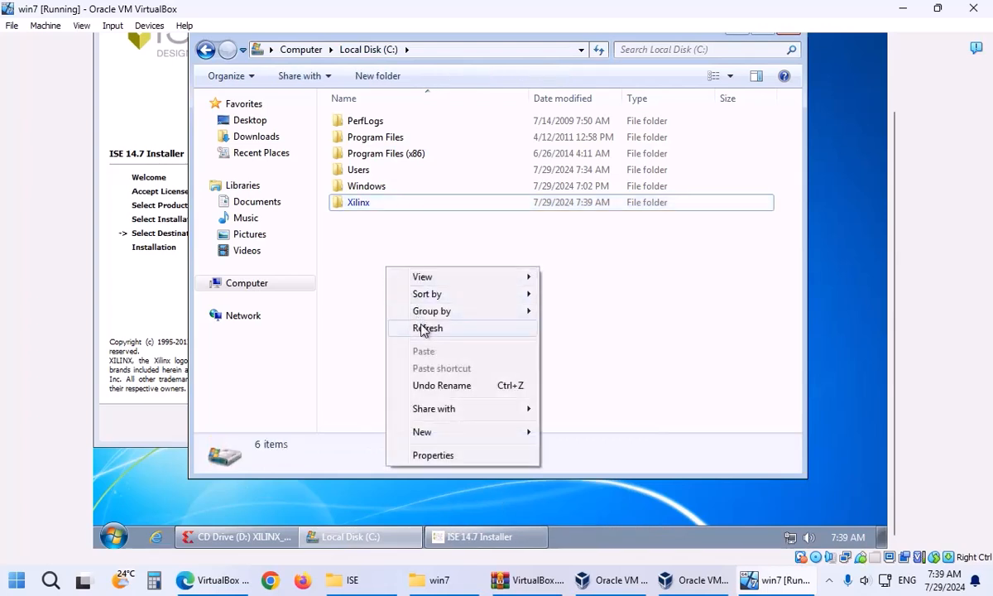
pyautogui.click(419, 328)
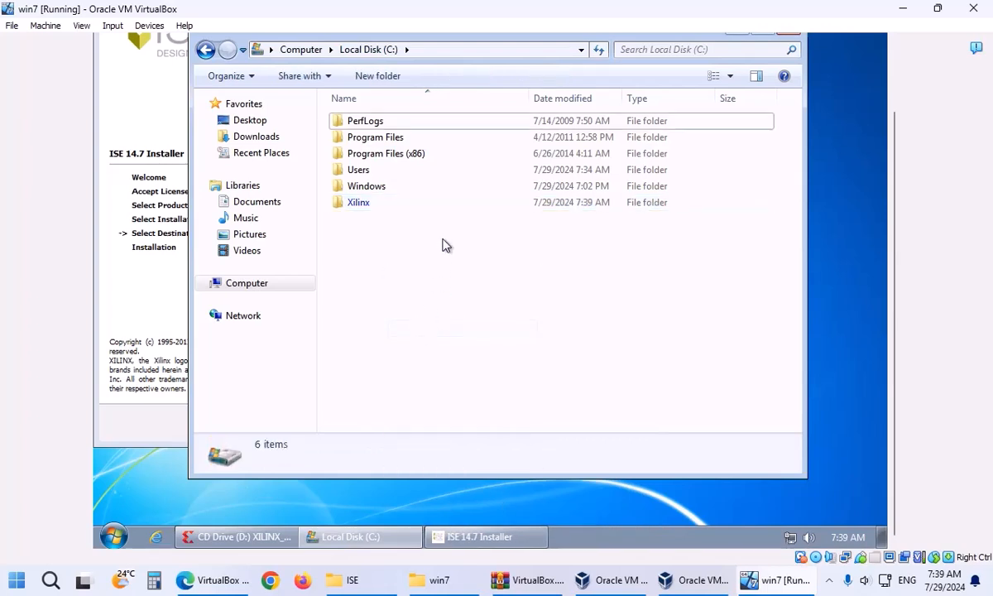
pyautogui.click(361, 204)
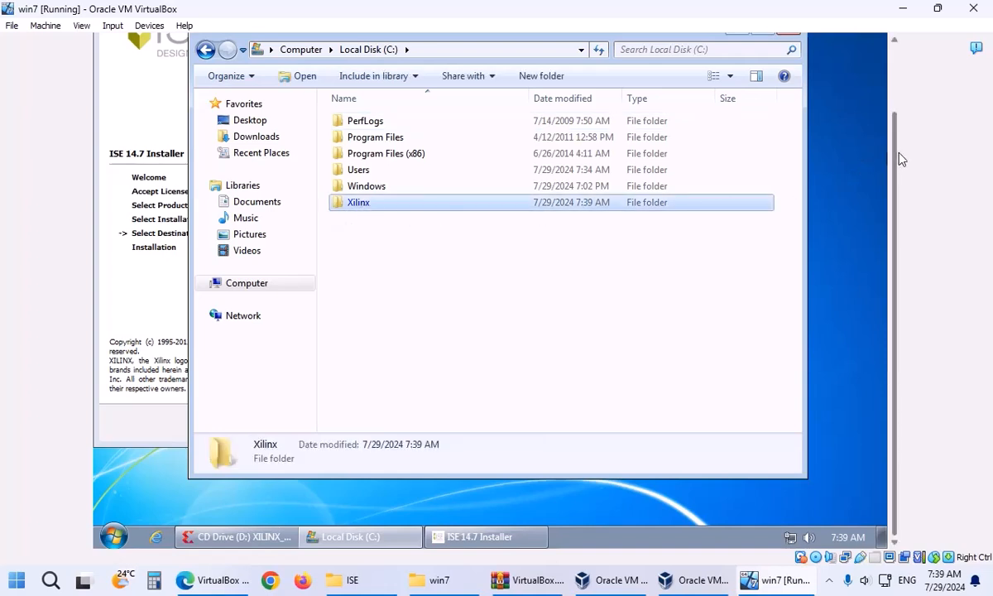
pyautogui.moveTo(899, 157); pyautogui.dragTo(894, 103)
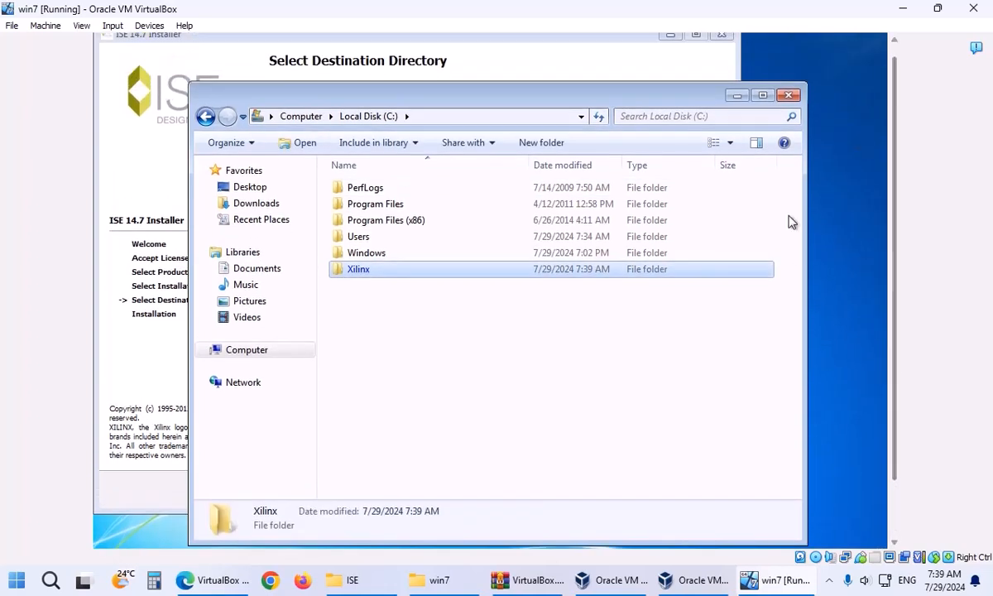
pyautogui.click(628, 321)
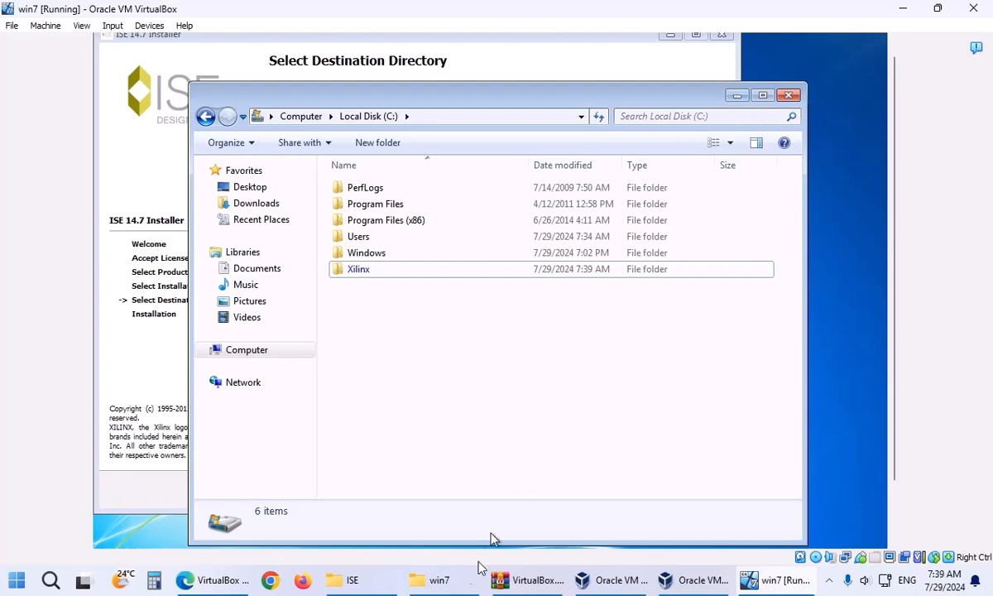
# Minimize the host and guest folder windows and continue past the destination directory page.
pyautogui.click(430, 579)
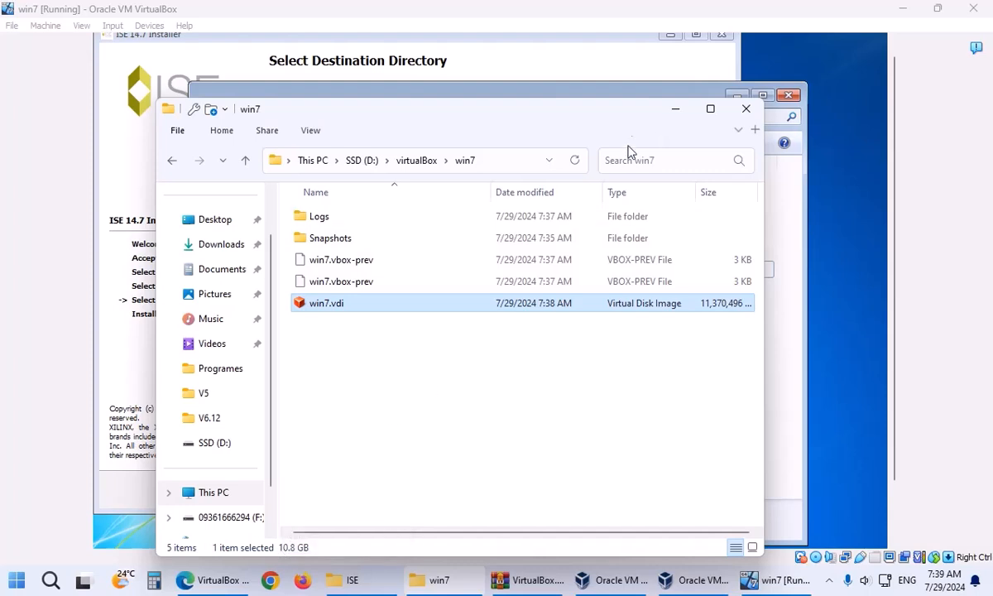
pyautogui.click(674, 116)
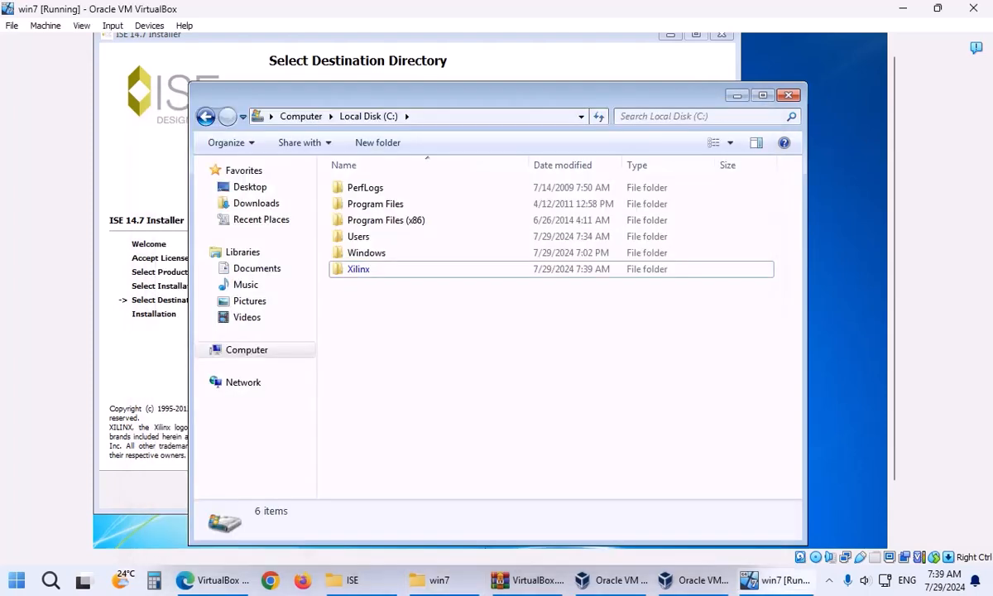
pyautogui.click(737, 96)
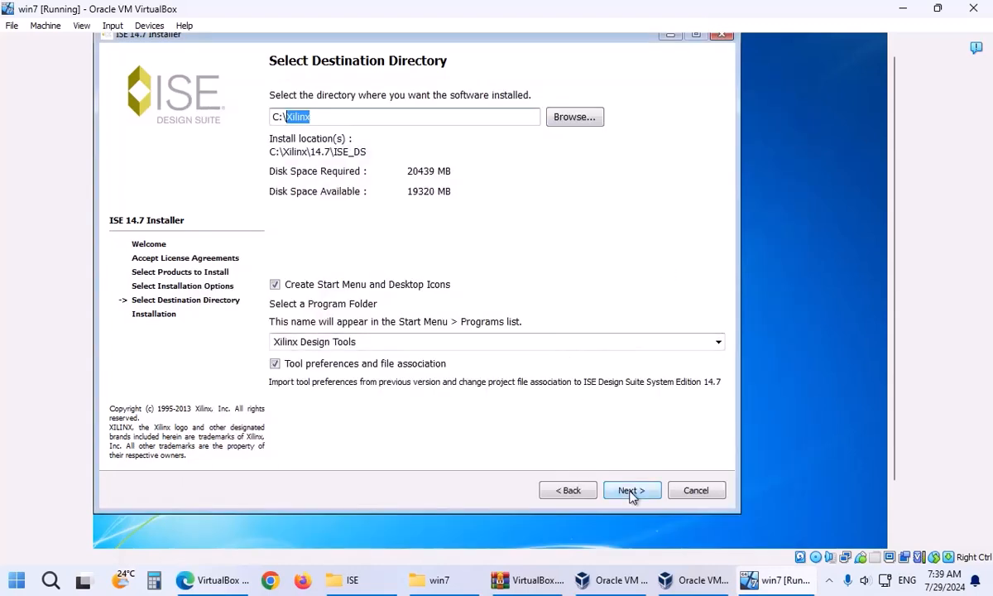
pyautogui.click(631, 491)
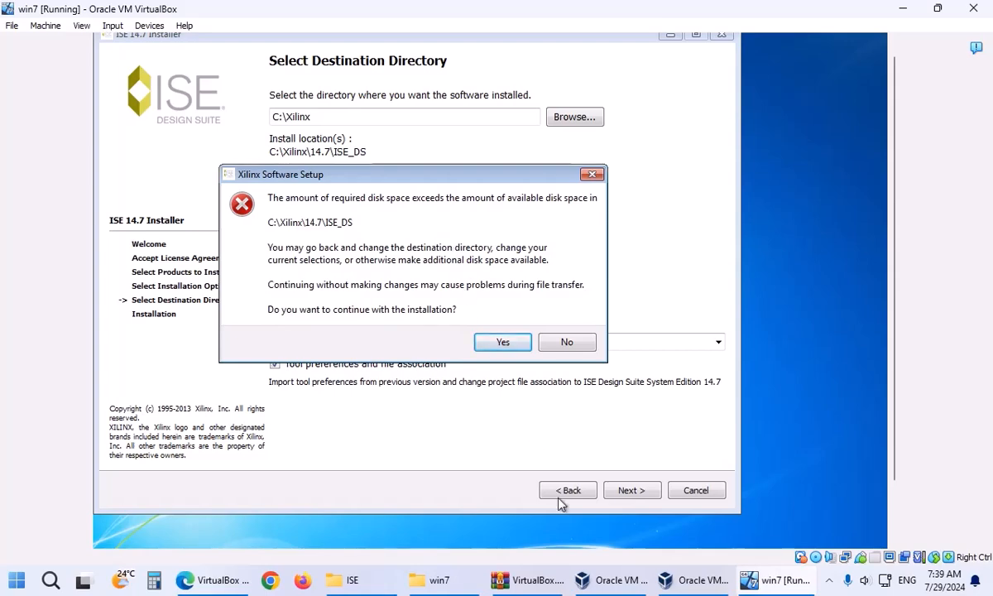
# Show hidden files, empty drives, file extensions and protected system files in Folder Options.
pyautogui.scroll(-3, 891, 356)
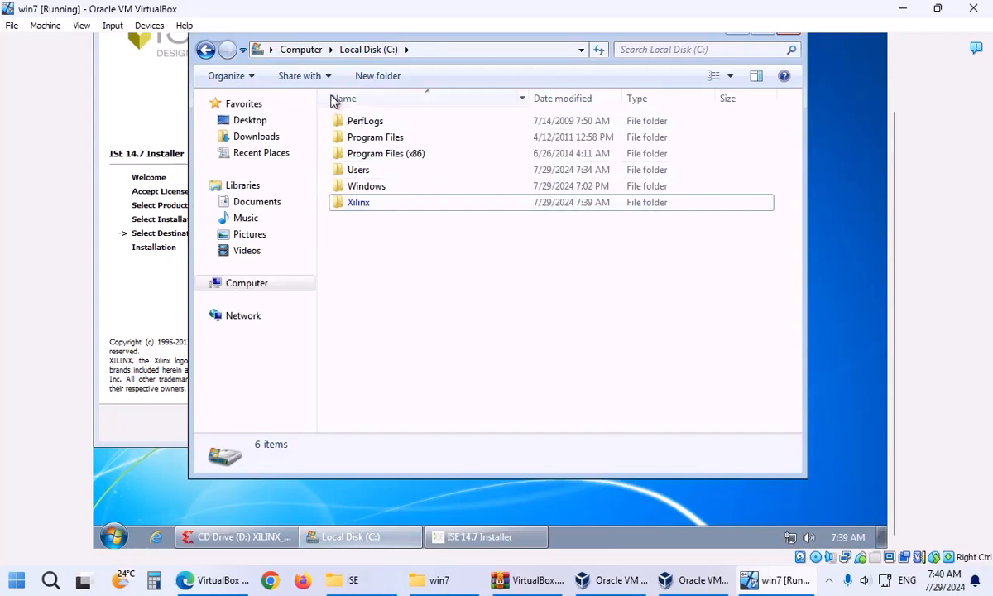
pyautogui.click(242, 83)
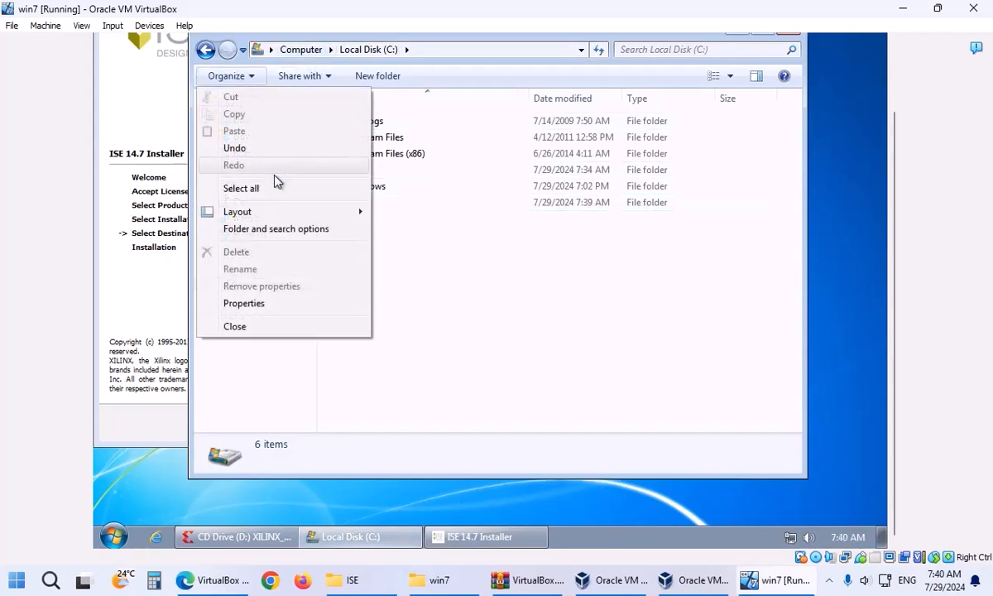
pyautogui.click(261, 228)
pyautogui.click(270, 117)
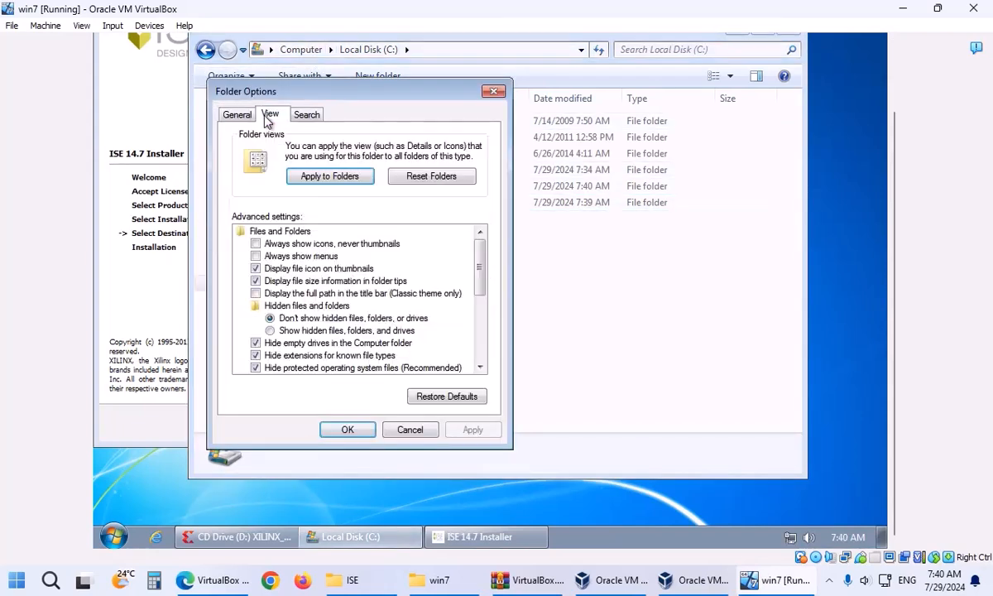
pyautogui.click(285, 295)
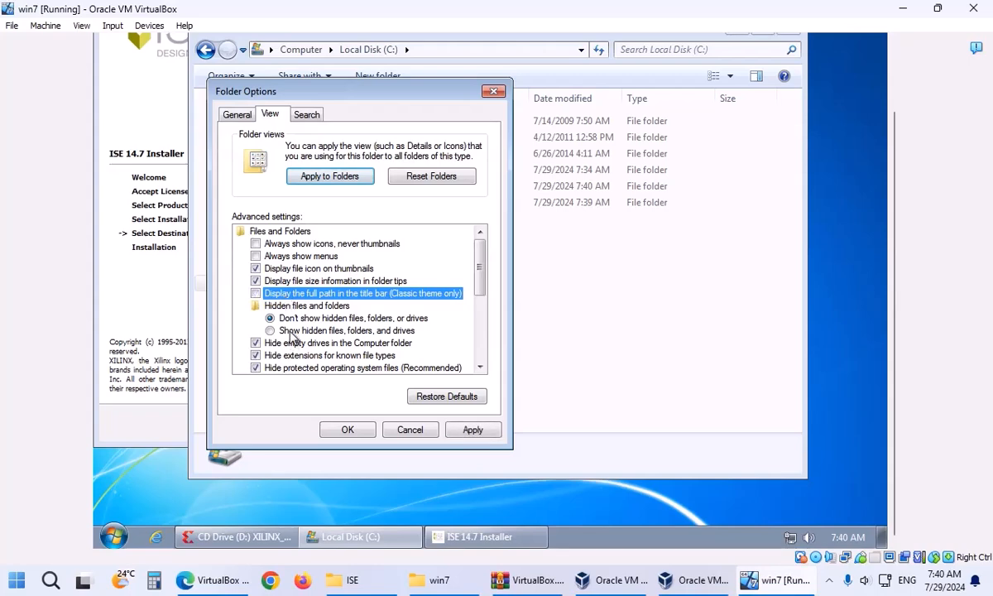
pyautogui.click(290, 330)
pyautogui.click(291, 343)
pyautogui.click(292, 355)
pyautogui.click(291, 367)
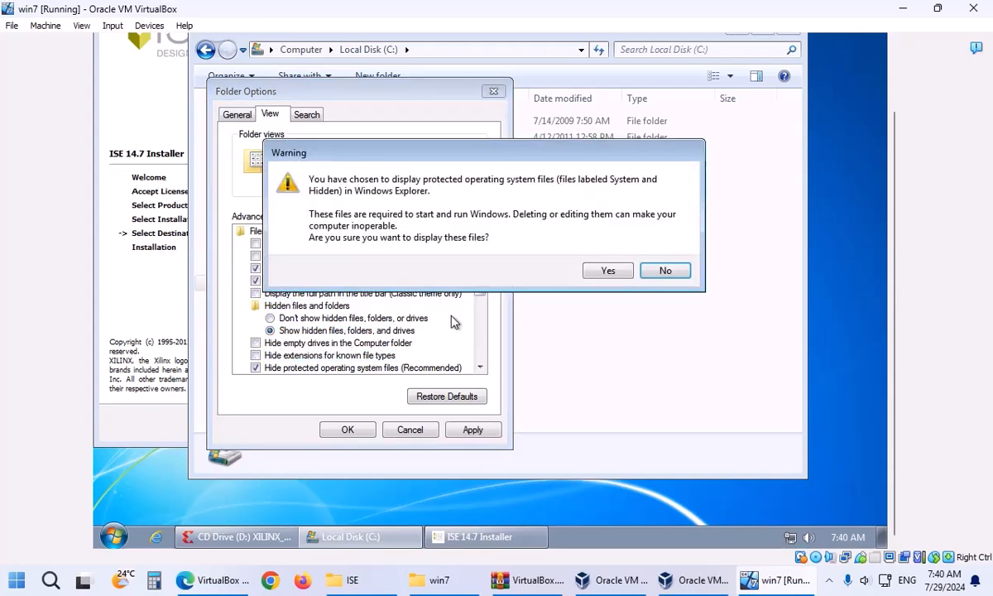
pyautogui.click(604, 270)
pyautogui.click(361, 431)
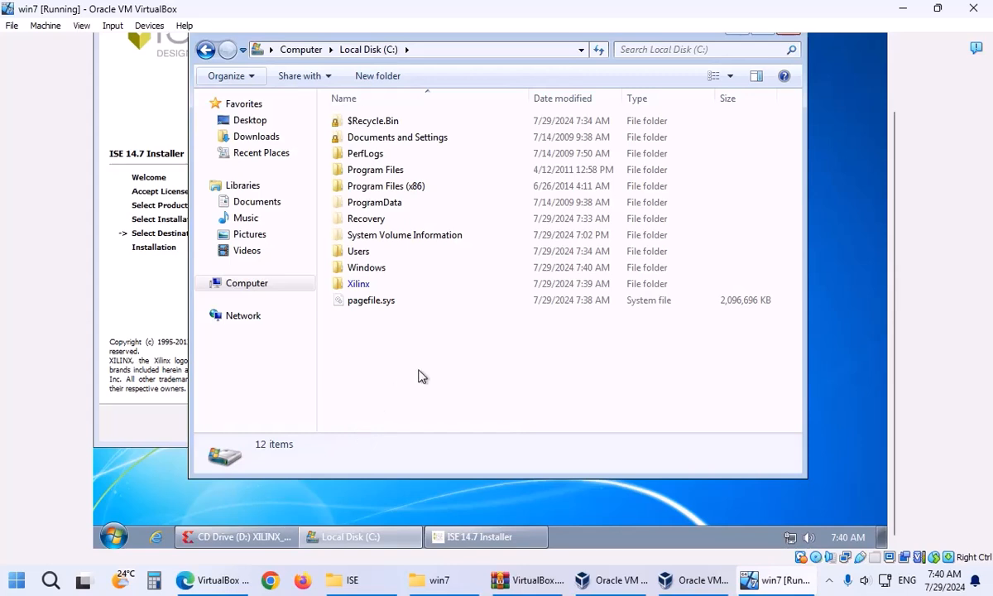
# Close the C: window and accept the installer's first disk-space warning.
pyautogui.click(409, 303)
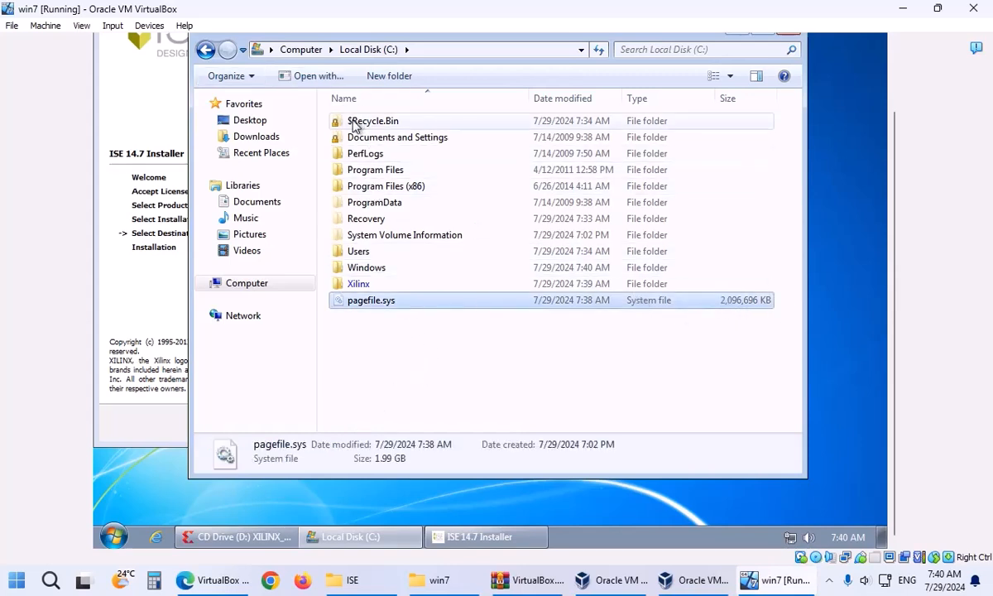
pyautogui.click(787, 34)
pyautogui.click(502, 276)
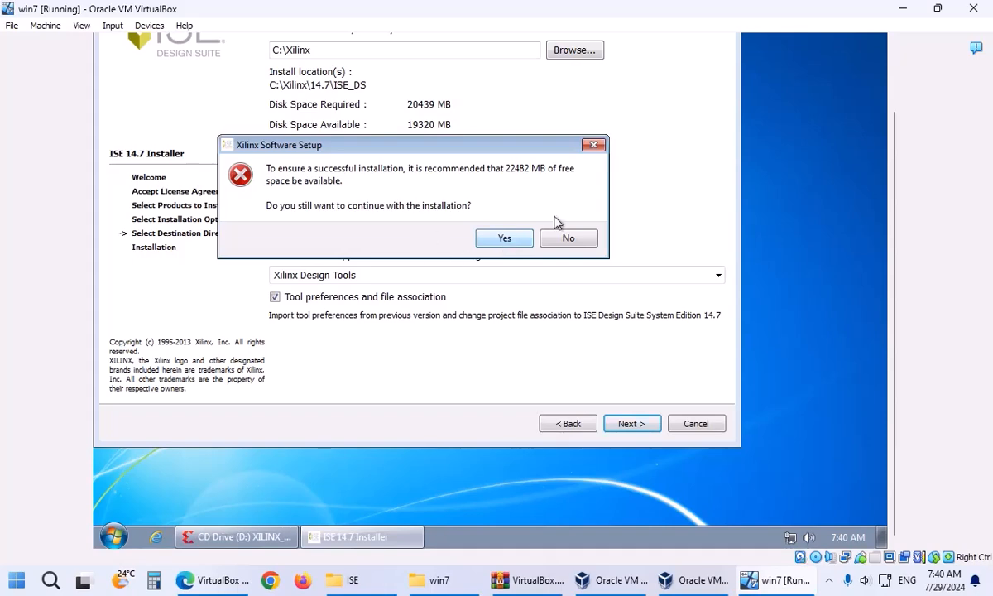
# Accept the second disk-space warning and start installing ISE 14.7.
pyautogui.click(508, 239)
pyautogui.click(656, 432)
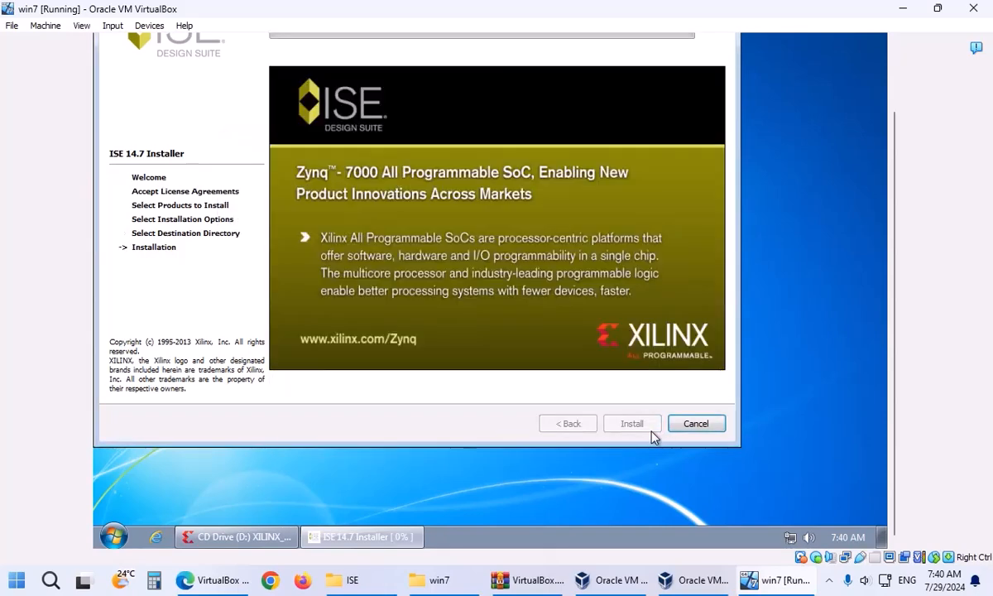
pyautogui.moveTo(894, 168); pyautogui.dragTo(889, 97)
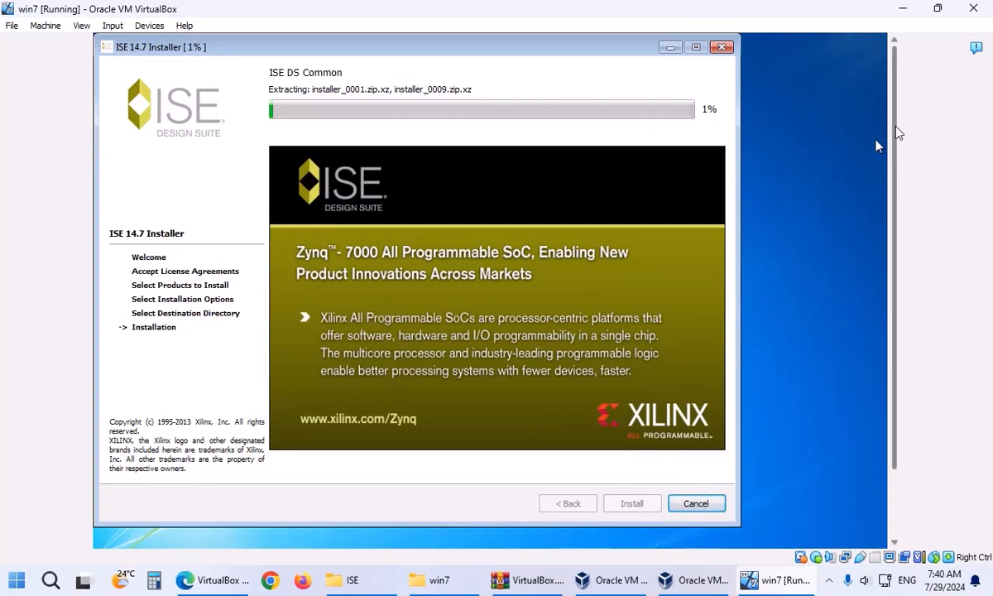
pyautogui.moveTo(894, 166); pyautogui.dragTo(910, 229)
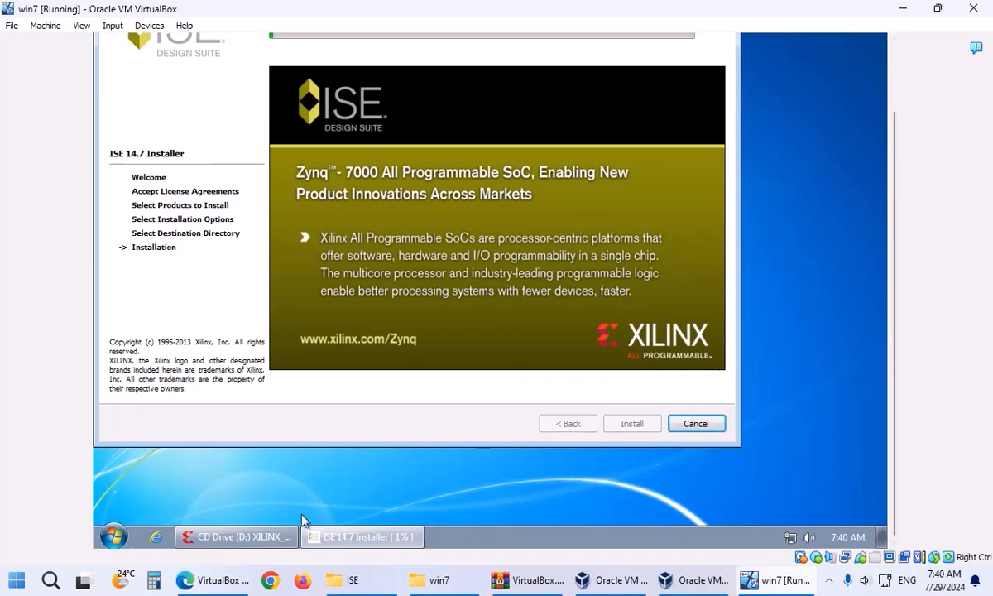
# Open the C:\Xilinx\14.7 install folder in the file window.
pyautogui.click(258, 542)
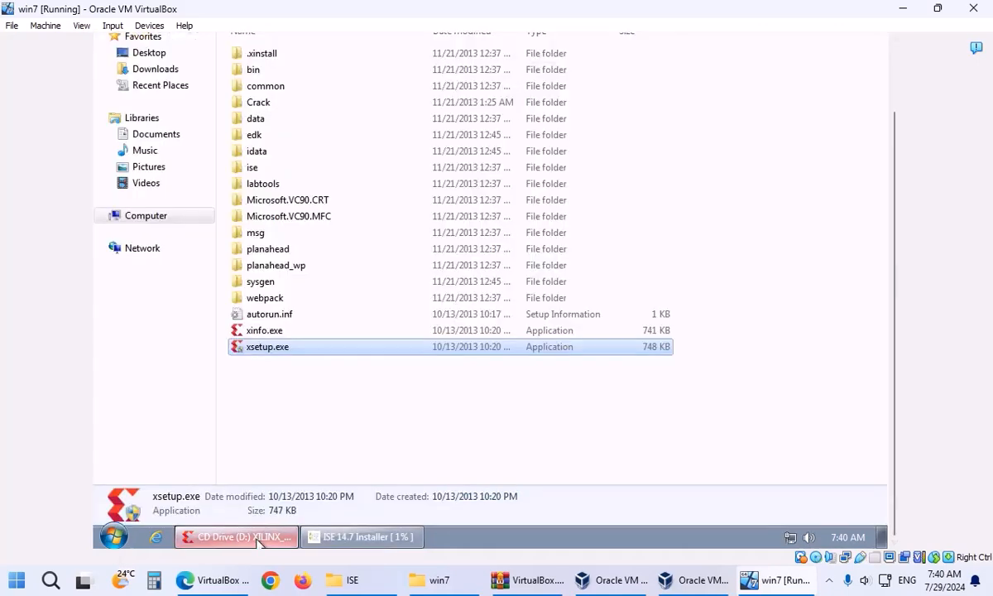
pyautogui.moveTo(900, 157); pyautogui.dragTo(908, 116)
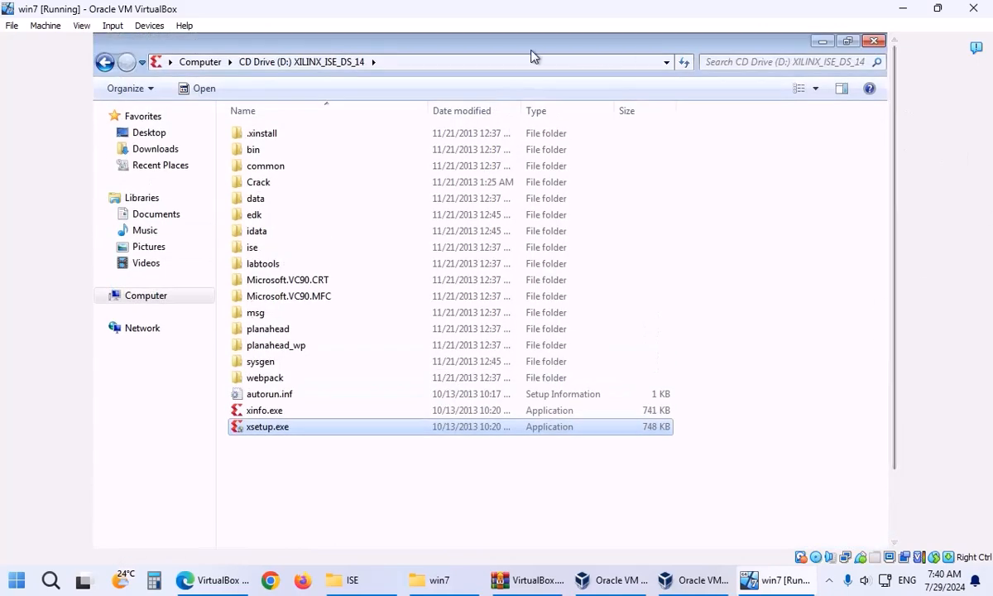
pyautogui.click(195, 64)
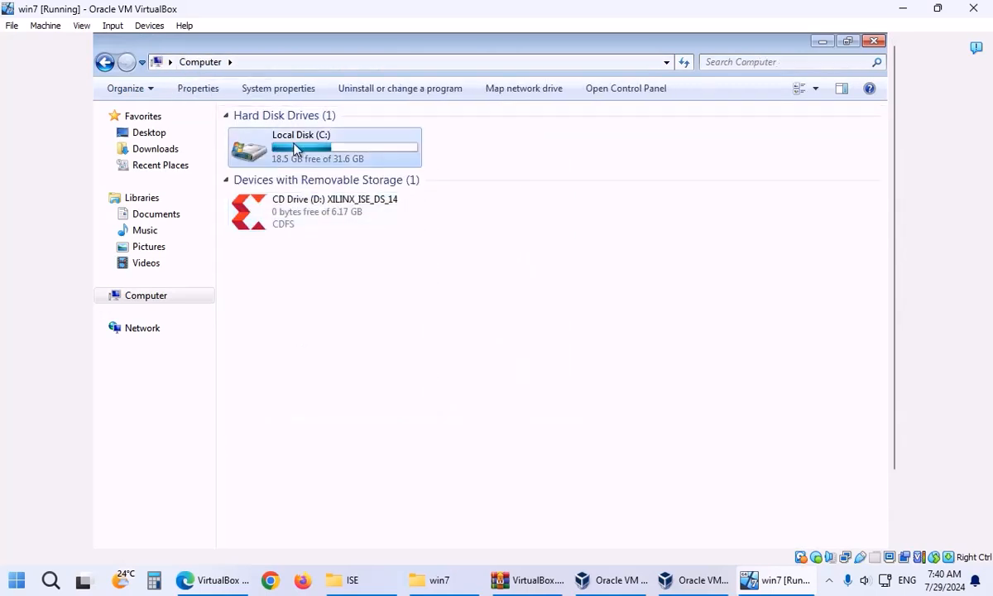
pyautogui.doubleClick(296, 149)
pyautogui.doubleClick(286, 295)
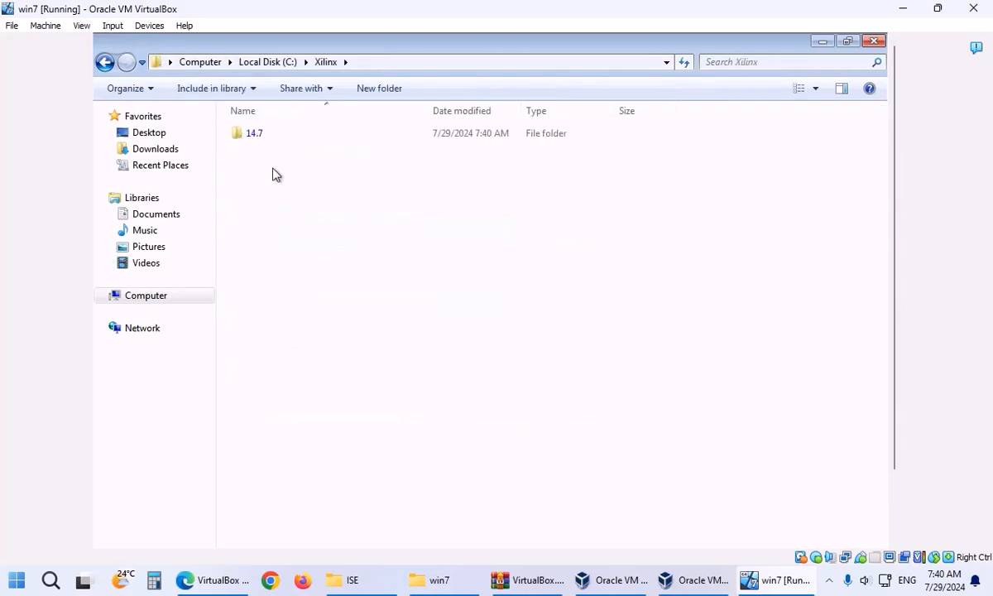
pyautogui.doubleClick(254, 134)
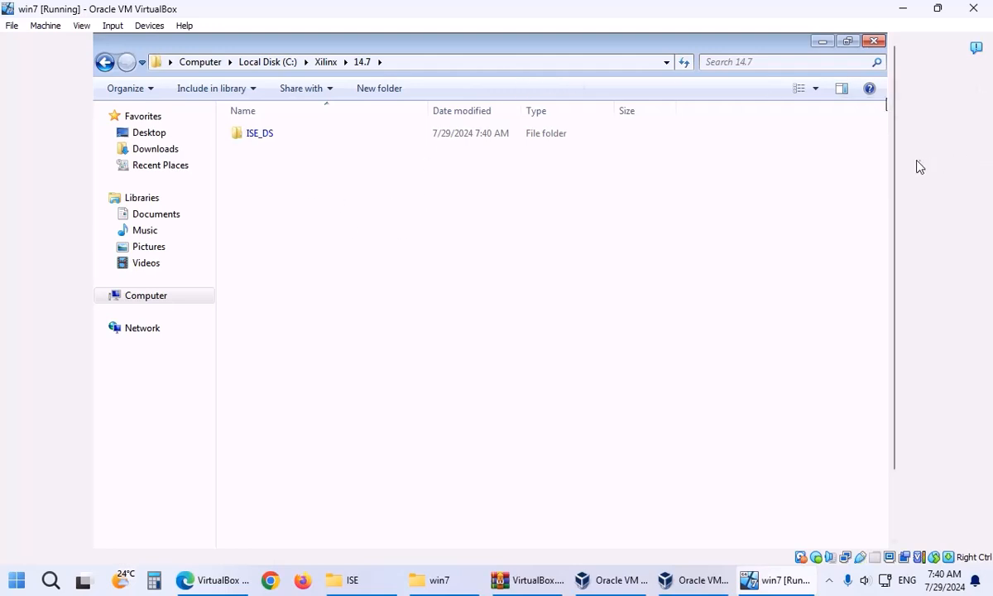
pyautogui.moveTo(897, 163); pyautogui.dragTo(897, 290)
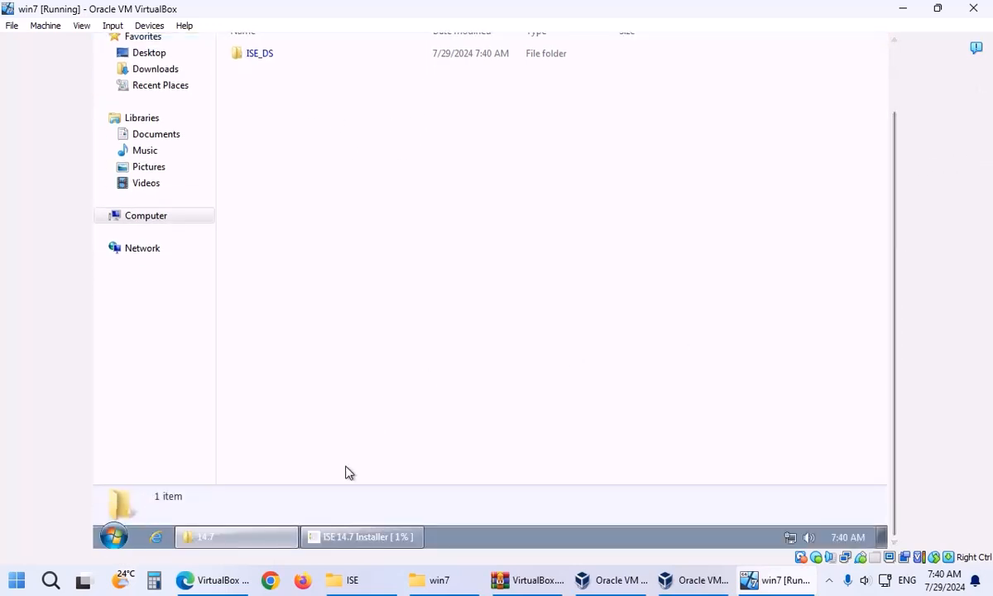
# Bring the installer forward, minimise the folder window and move the installer aside to uncover the desktop icons.
pyautogui.click(376, 536)
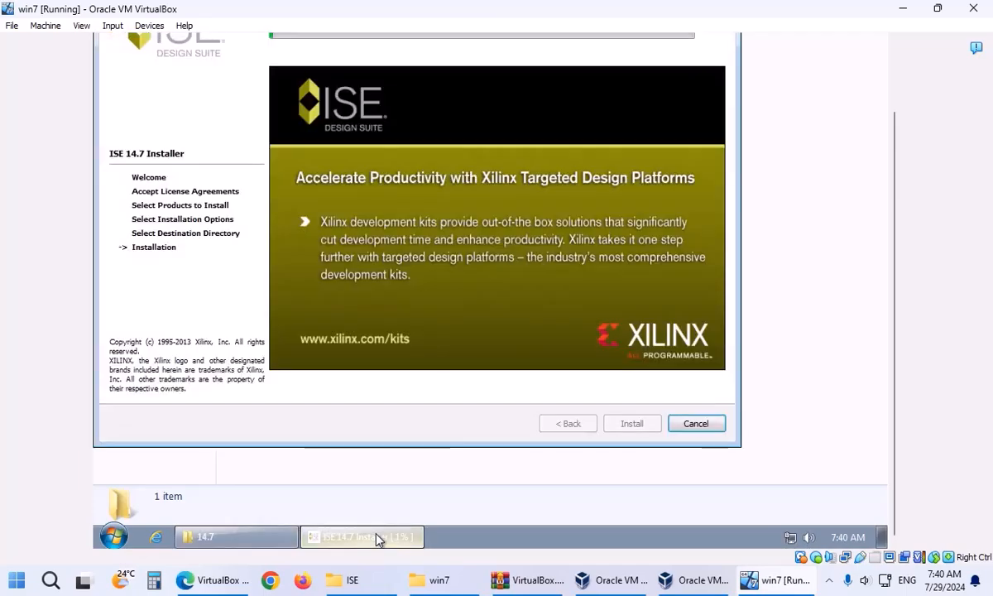
pyautogui.moveTo(891, 115); pyautogui.dragTo(837, 49)
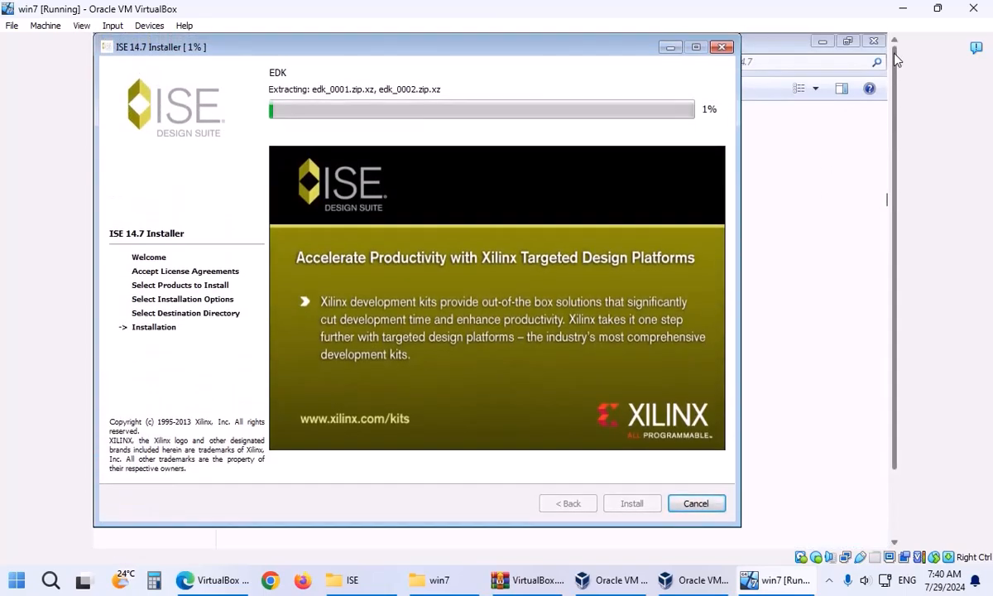
pyautogui.click(827, 45)
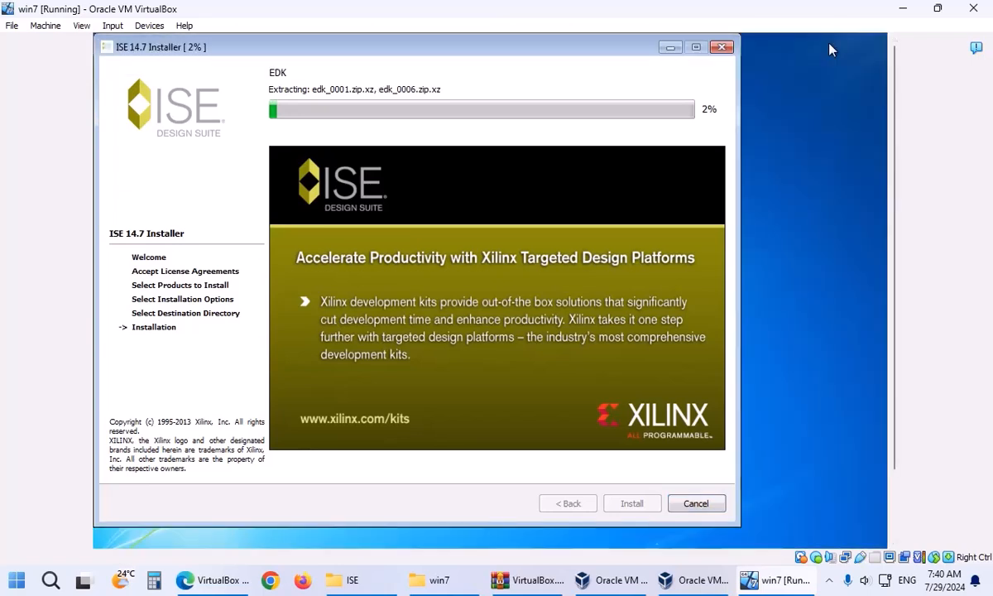
pyautogui.moveTo(501, 48); pyautogui.dragTo(583, 66)
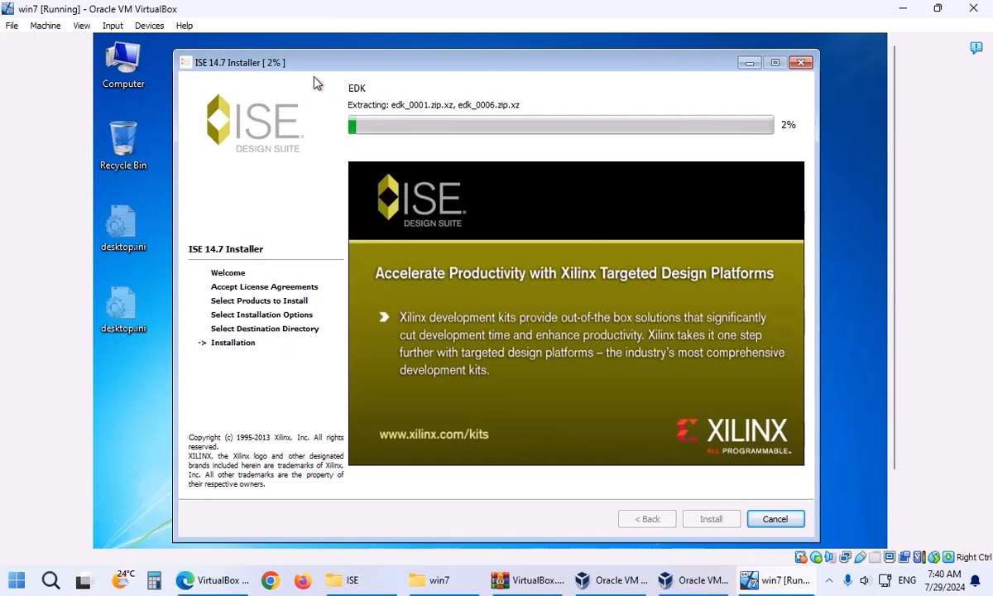
# Copy xilinx_ise.lic from the Crack folder on the XILINX_ISE_DS_14 disc.
pyautogui.doubleClick(123, 66)
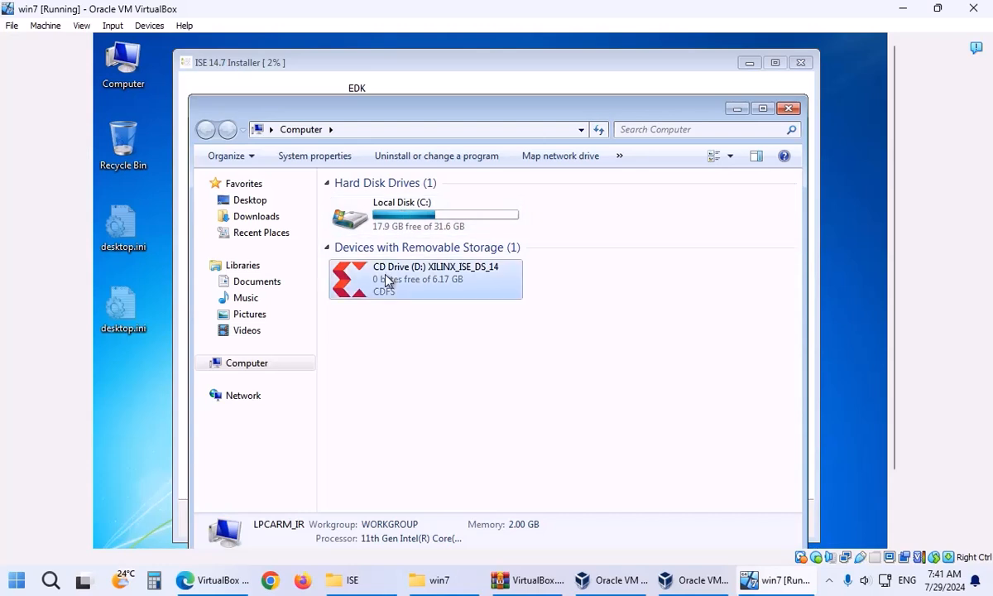
pyautogui.click(385, 281)
pyautogui.doubleClick(386, 281)
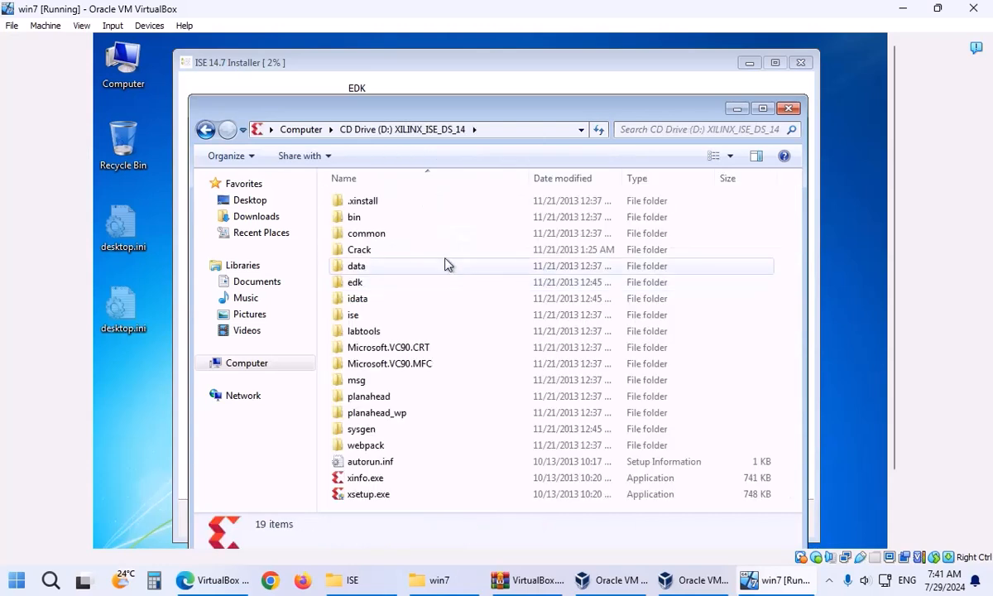
pyautogui.doubleClick(367, 250)
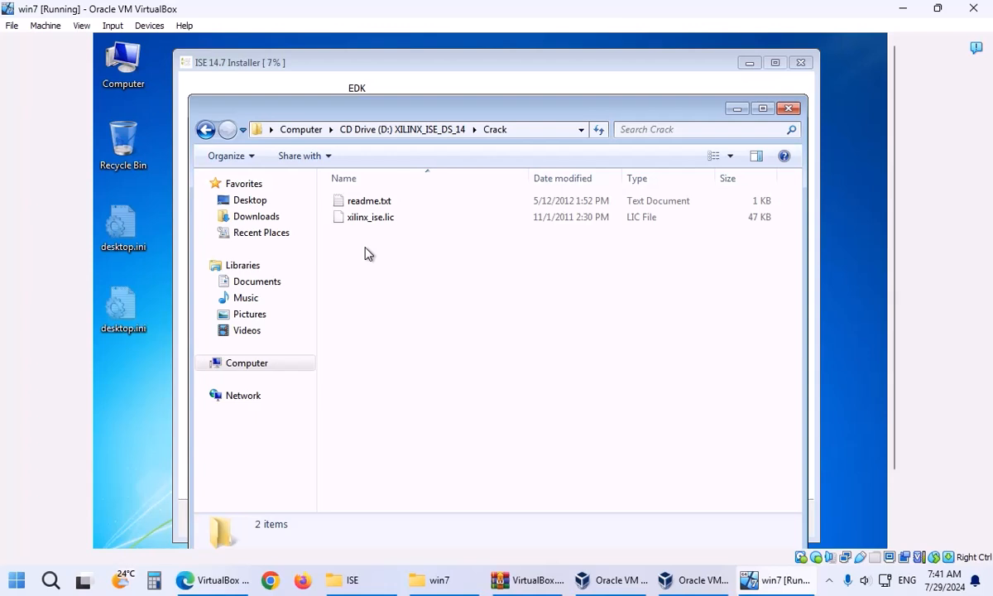
pyautogui.click(366, 220)
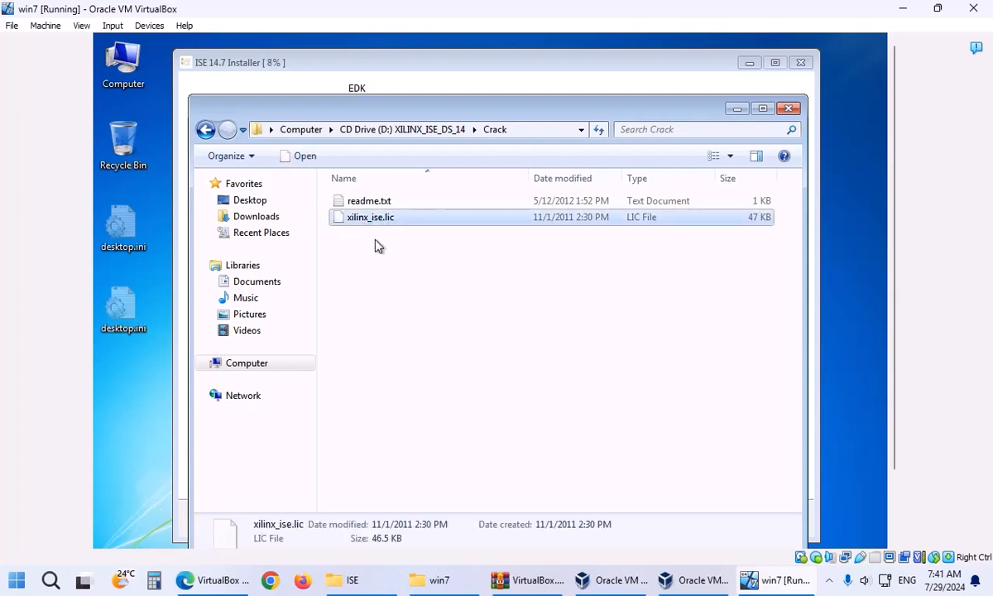
pyautogui.rightClick(381, 222)
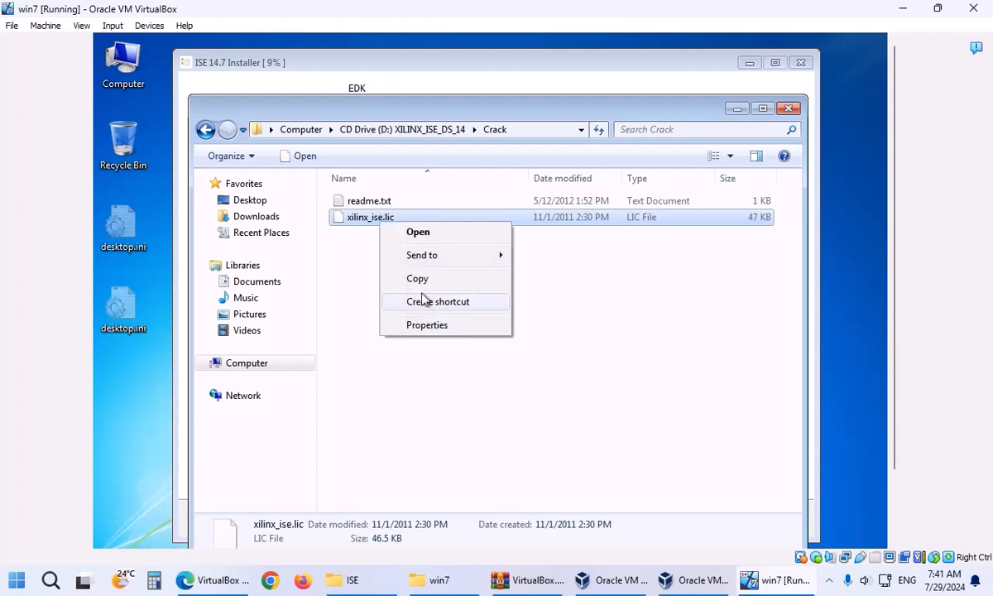
pyautogui.click(419, 279)
# Paste xilinx_ise.lic into C:\Xilinx and check the copied file.
pyautogui.click(252, 364)
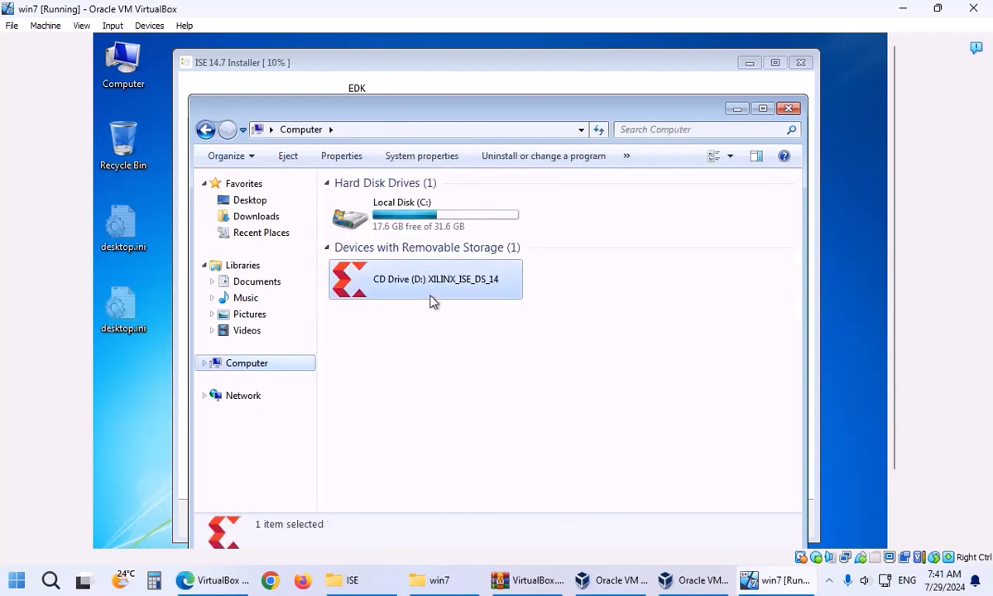
pyautogui.doubleClick(397, 213)
pyautogui.doubleClick(359, 362)
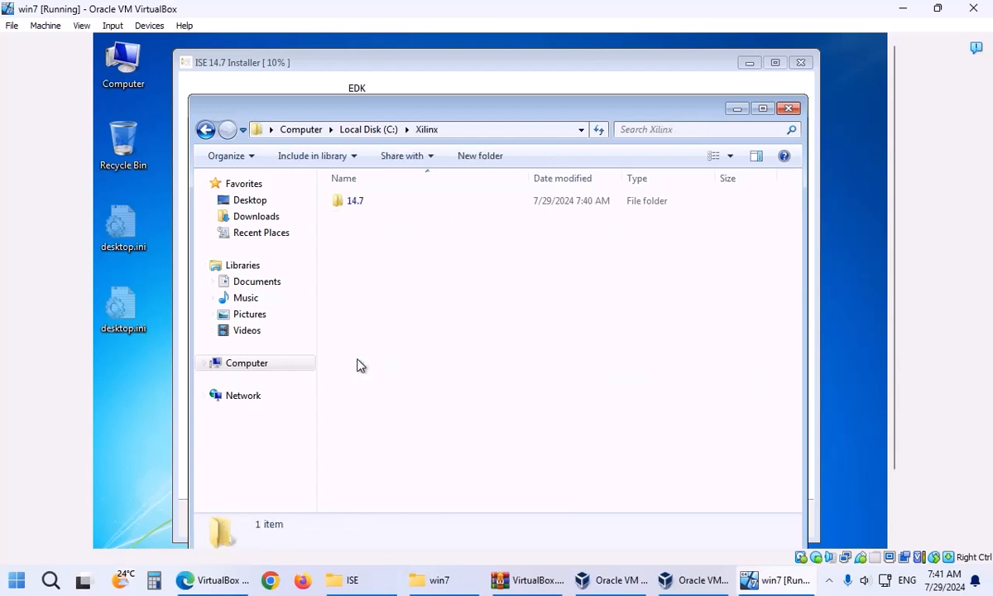
pyautogui.rightClick(363, 329)
pyautogui.click(405, 438)
pyautogui.click(379, 258)
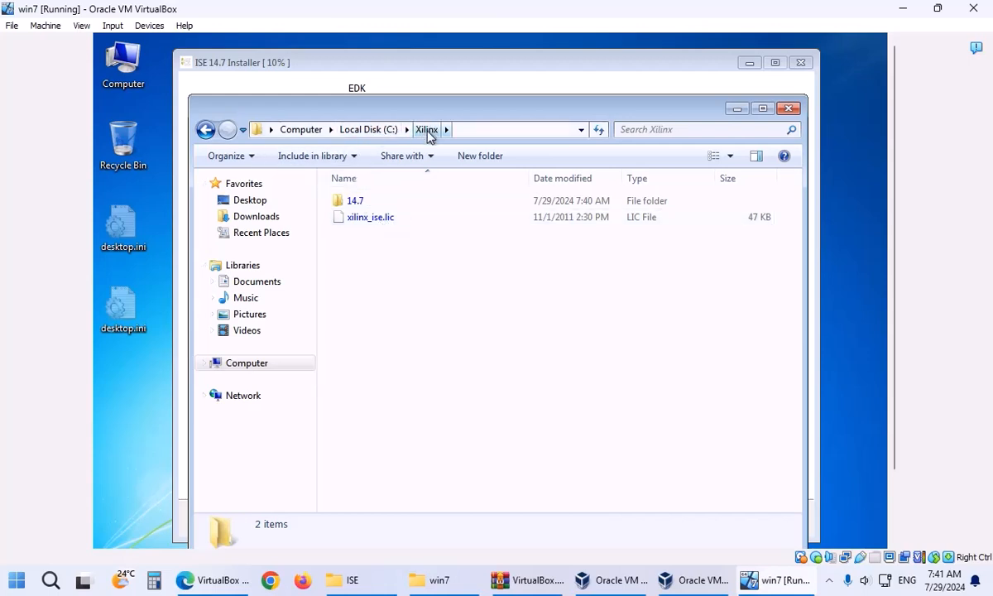
pyautogui.click(382, 220)
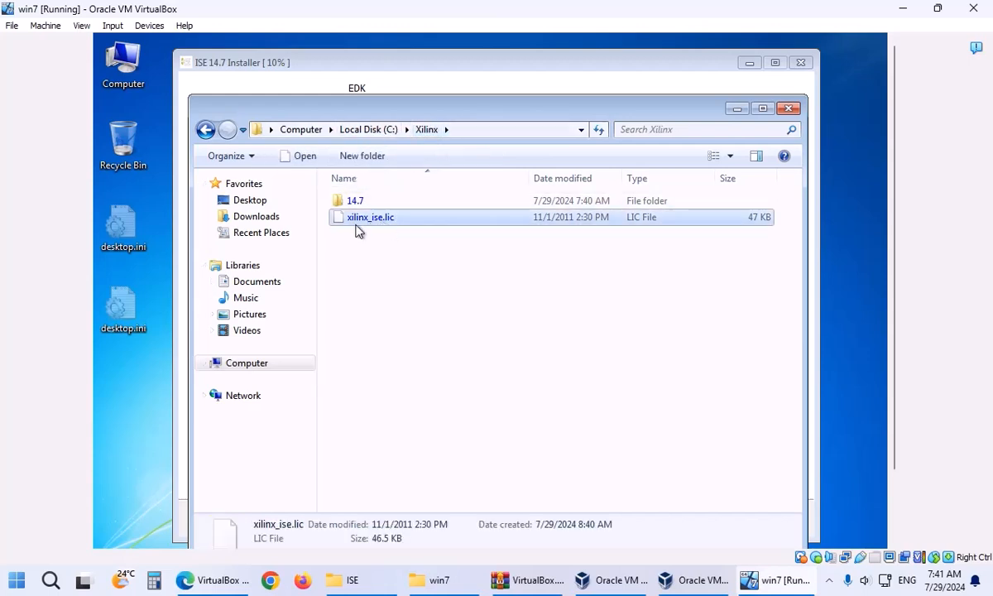
# Empty the Recycle Bin, permanently deleting the two desktop.ini items.
pyautogui.moveTo(122, 351); pyautogui.dragTo(115, 141)
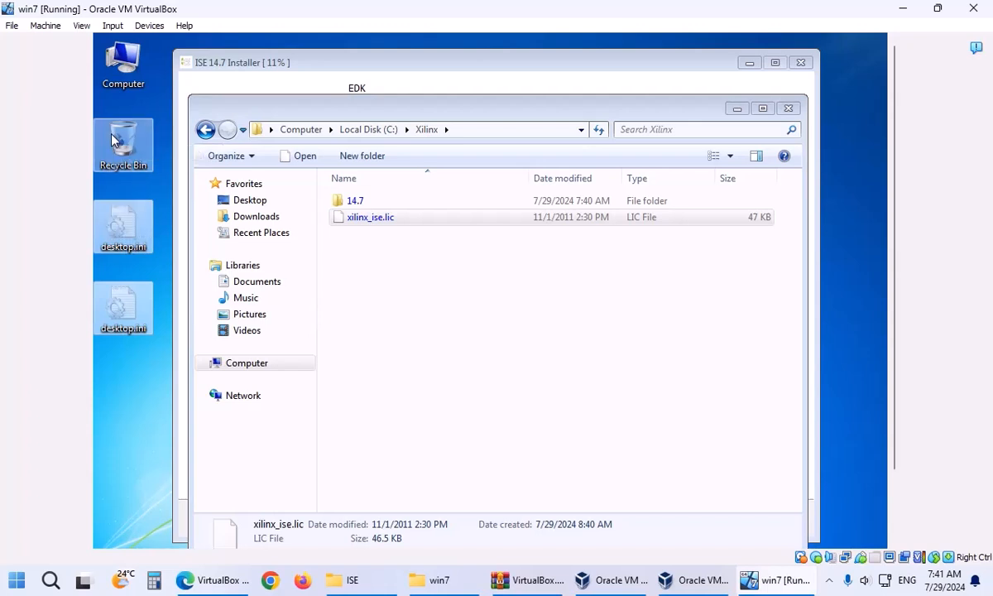
pyautogui.rightClick(123, 139)
pyautogui.click(145, 161)
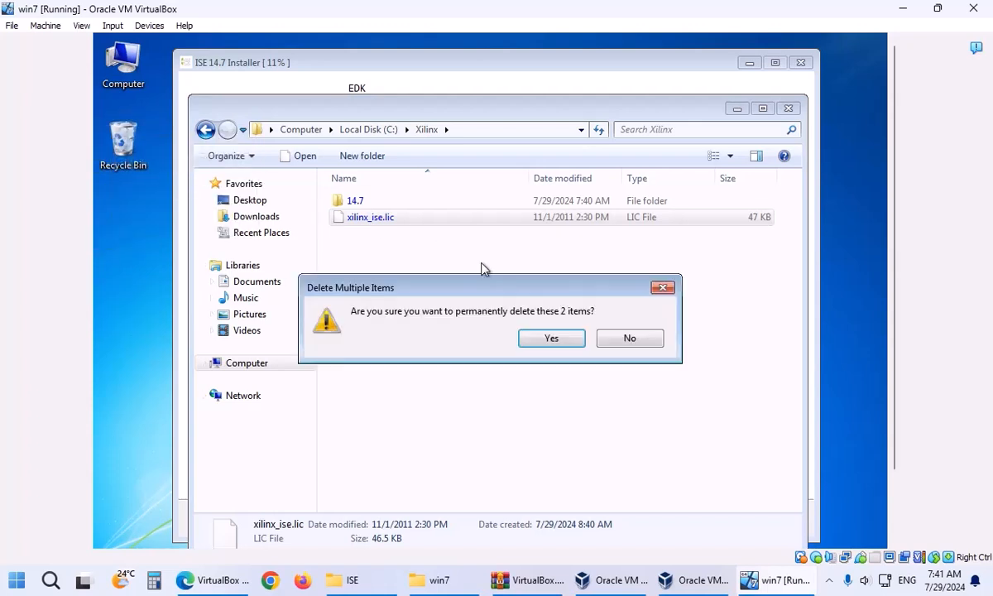
pyautogui.click(531, 337)
pyautogui.click(458, 287)
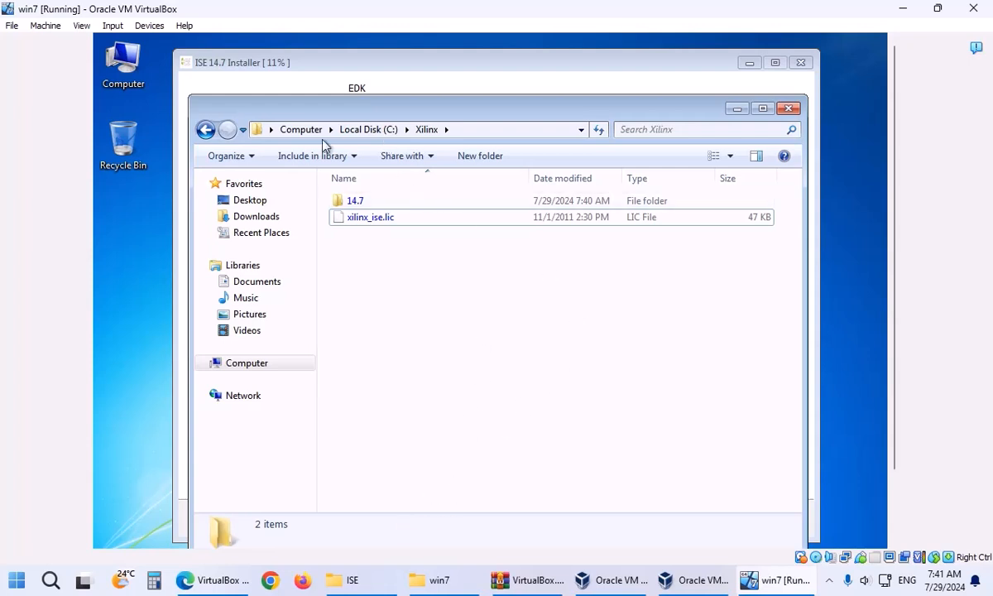
pyautogui.moveTo(894, 160); pyautogui.dragTo(897, 247)
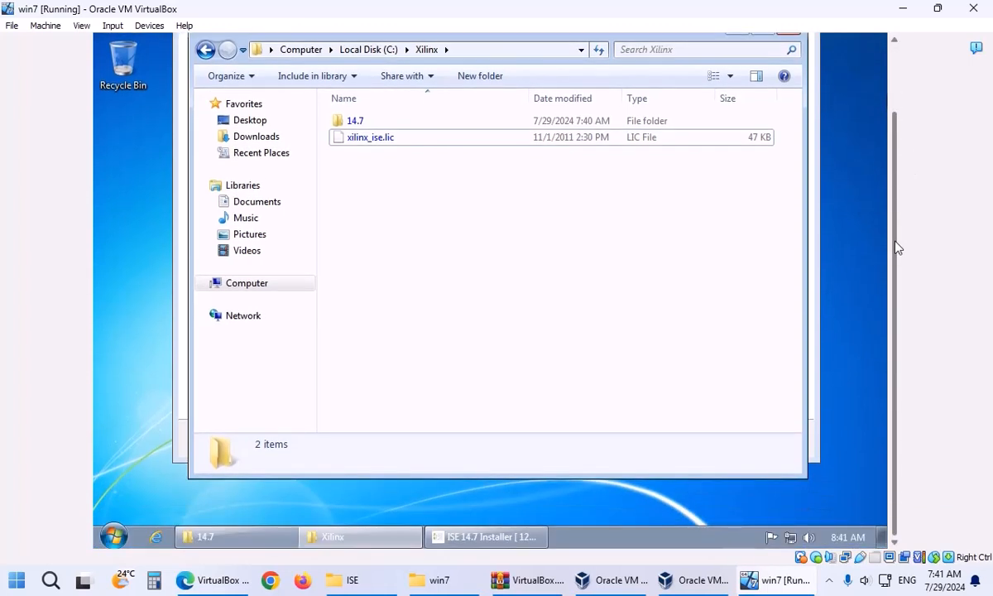
# On the host, inspect the Crack folder's Advanced and simple subfolders, returning to Crack.
pyautogui.click(376, 583)
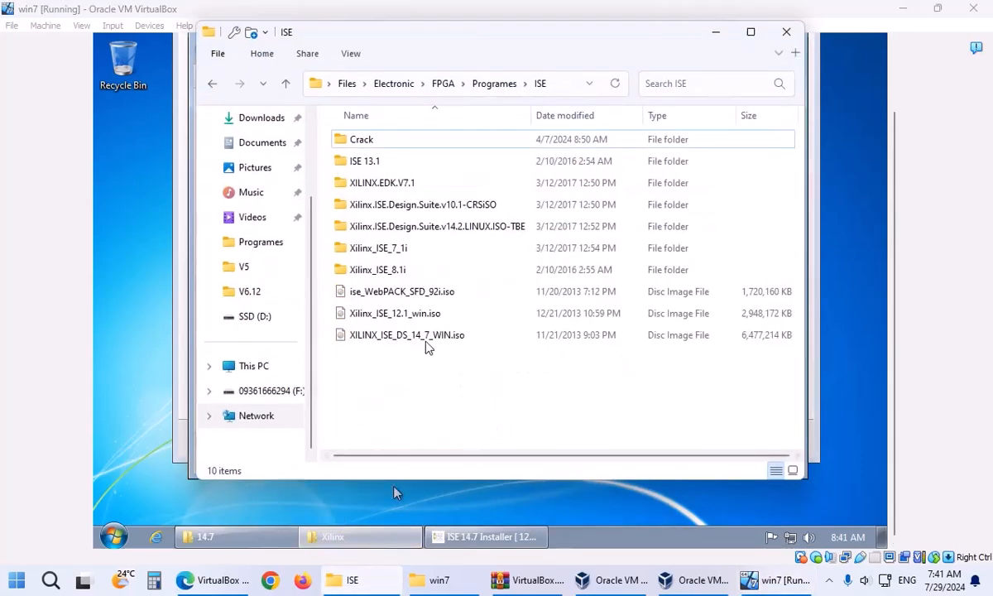
pyautogui.doubleClick(395, 147)
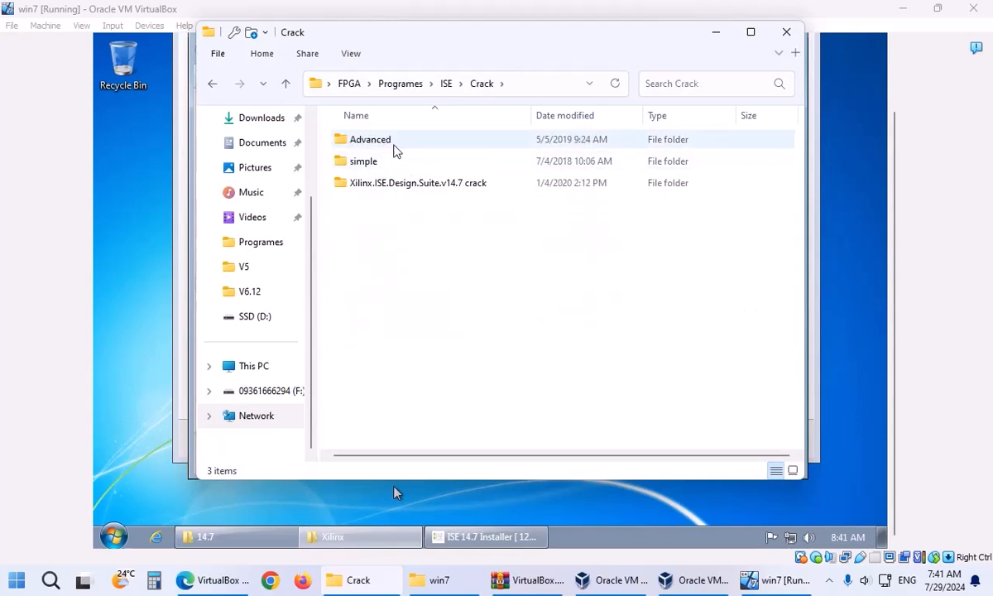
pyautogui.doubleClick(394, 143)
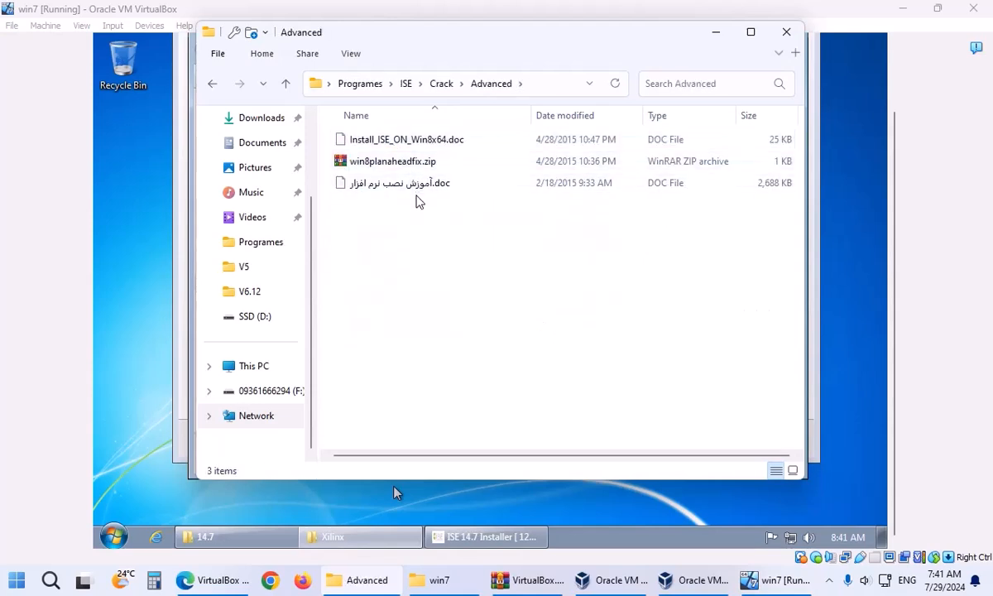
pyautogui.click(394, 145)
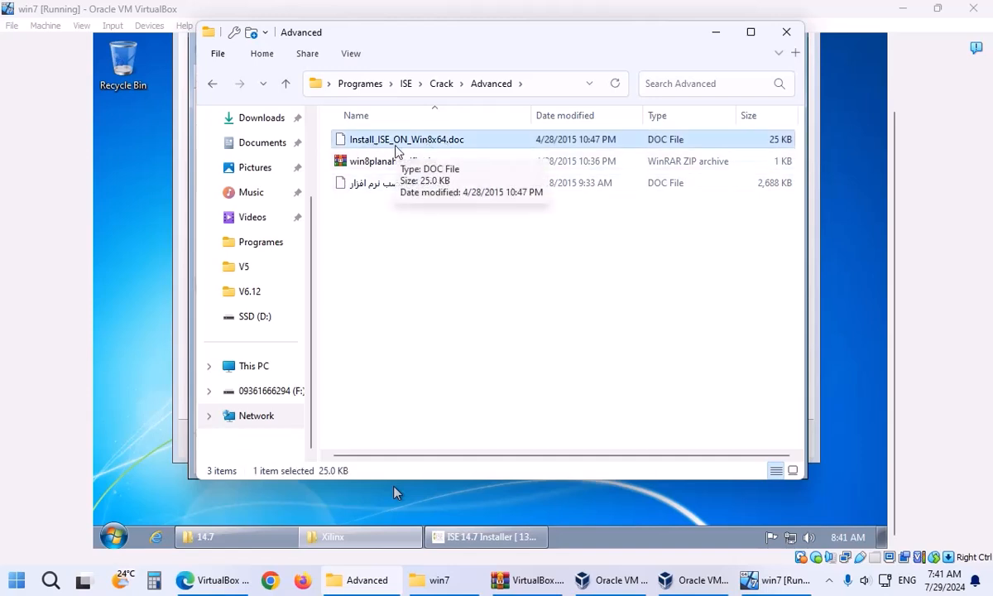
pyautogui.click(439, 84)
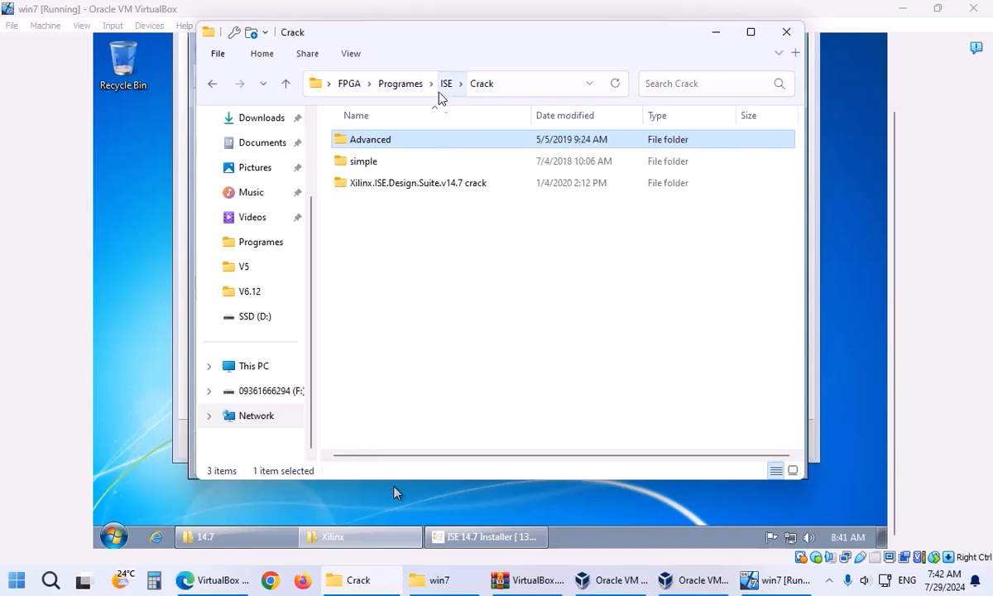
pyautogui.click(389, 168)
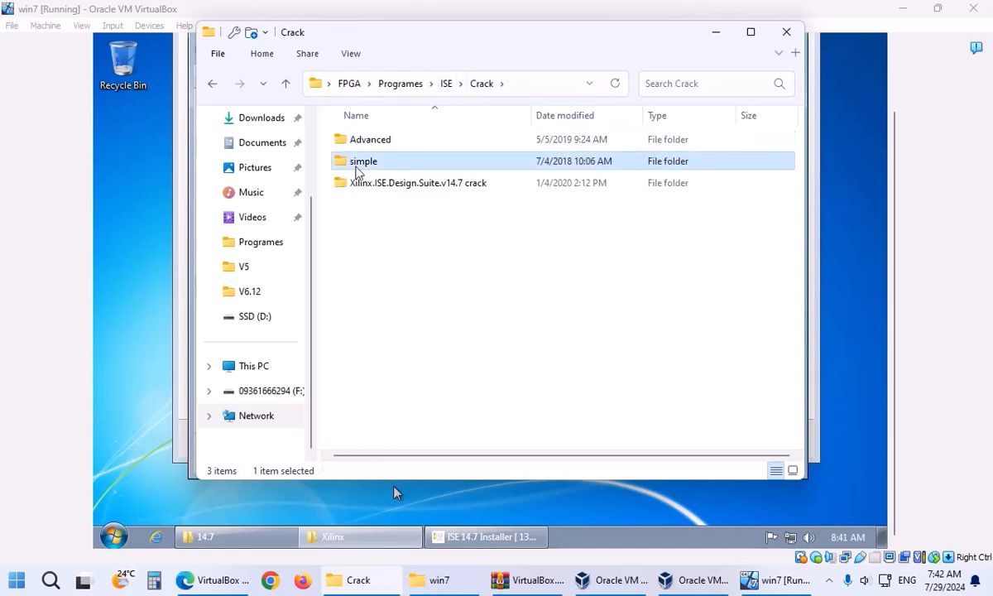
pyautogui.doubleClick(357, 171)
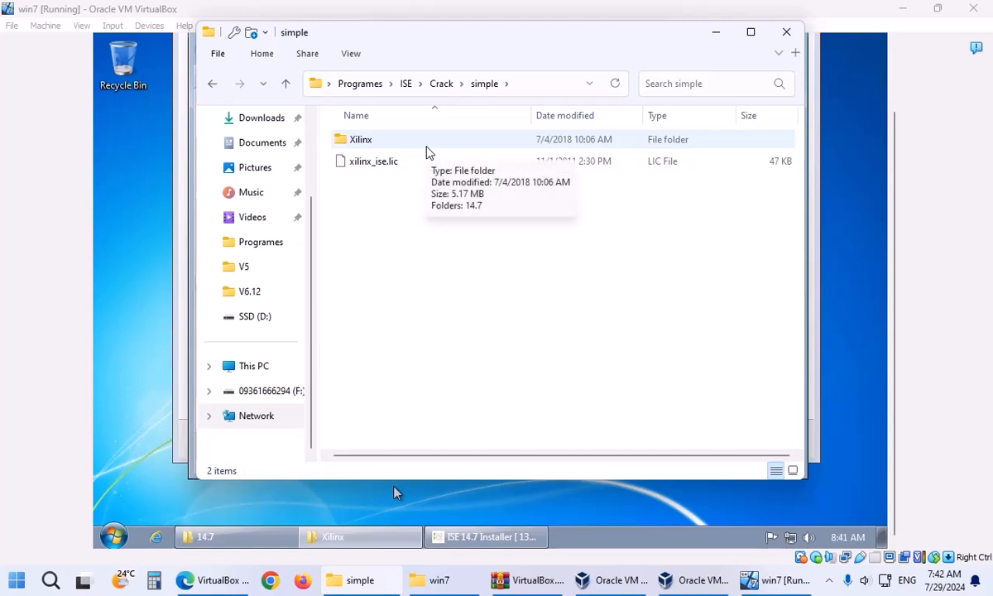
pyautogui.click(433, 86)
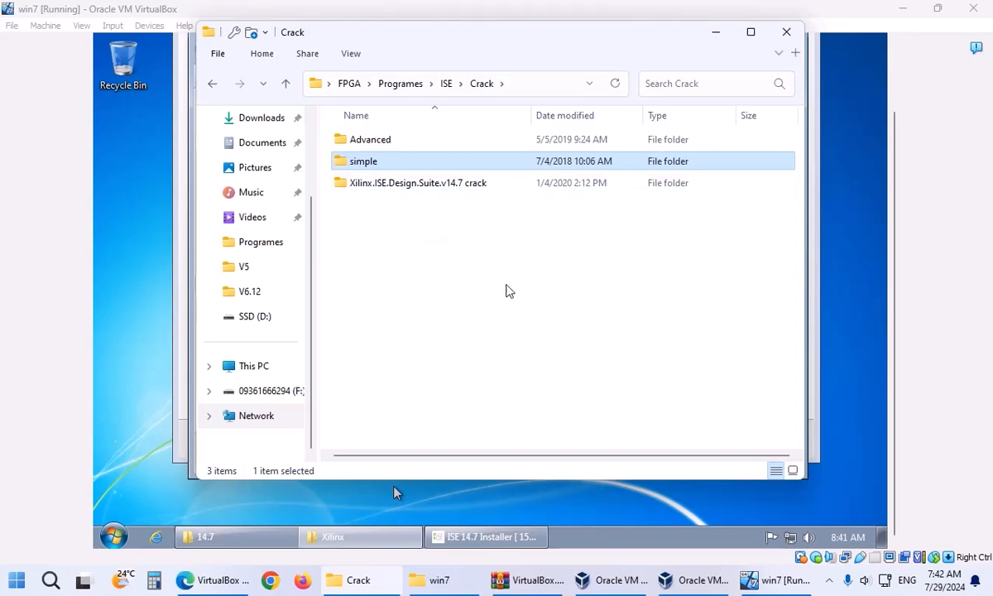
# Minimize the guest's Xilinx folder to show the 15% installer, then open the Start menu.
pyautogui.click(361, 538)
pyautogui.click(360, 542)
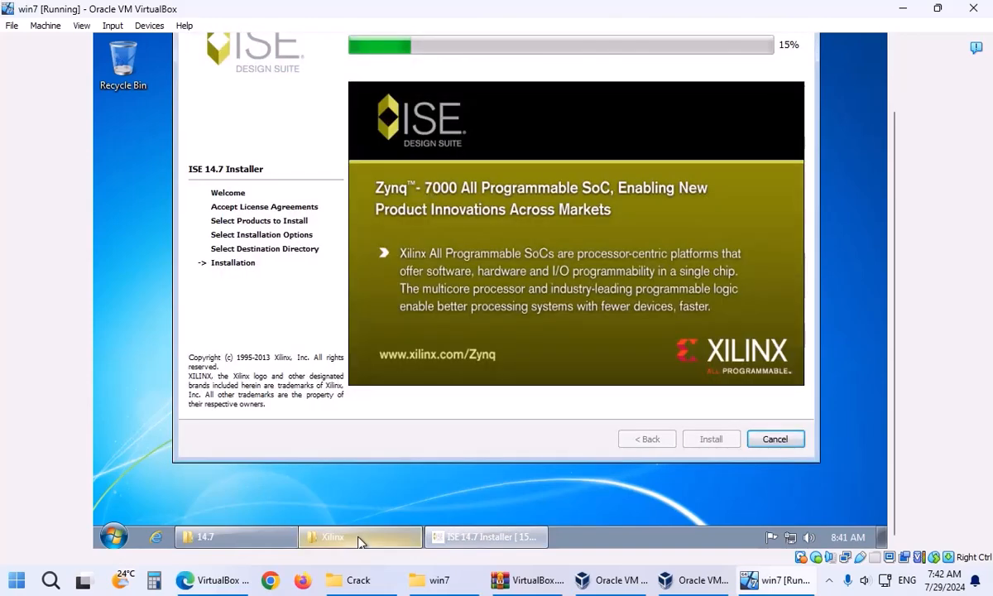
pyautogui.click(6, 574)
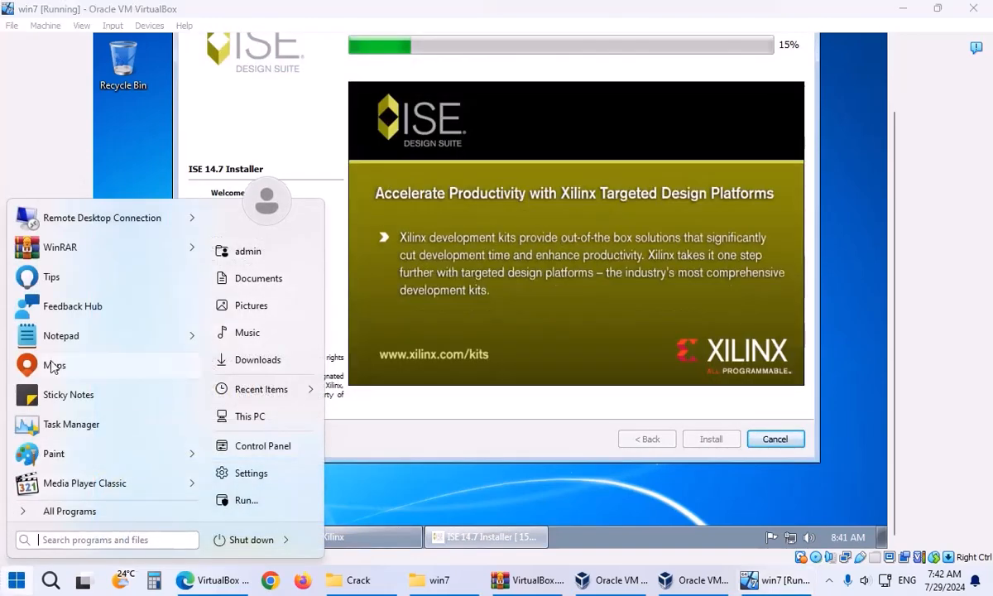
# Type 'collect2.exe' into a new Notepad note, then close the note without saving.
pyautogui.click(60, 341)
pyautogui.write('collect')
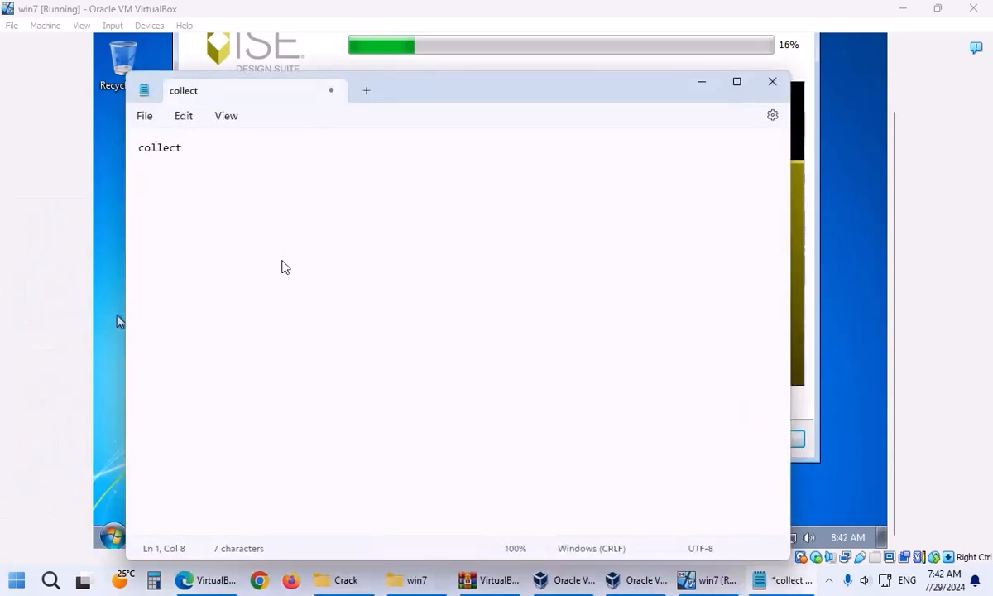
pyautogui.write('2.exe')
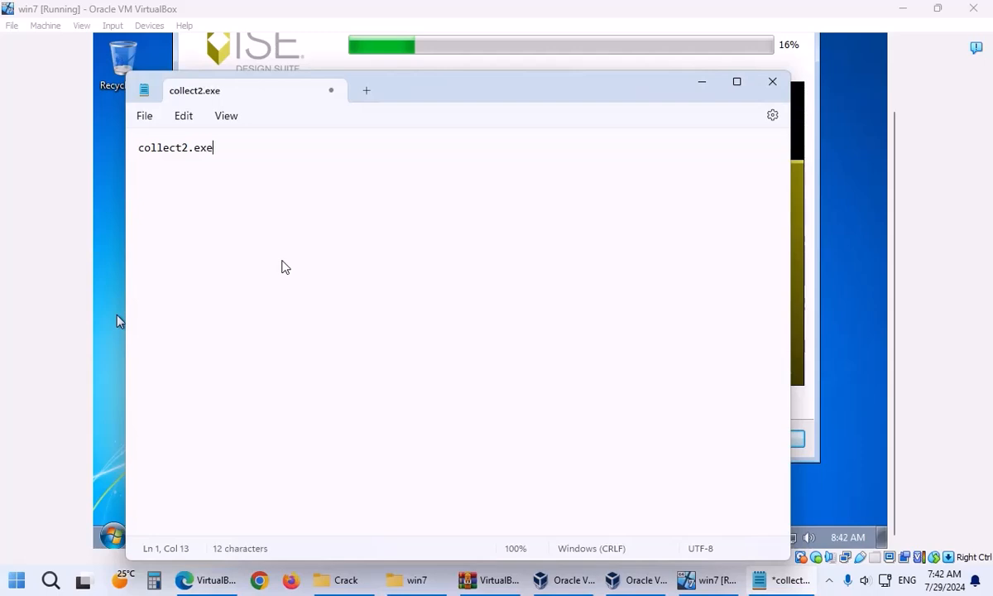
pyautogui.hotkey('ctrl', 'a')
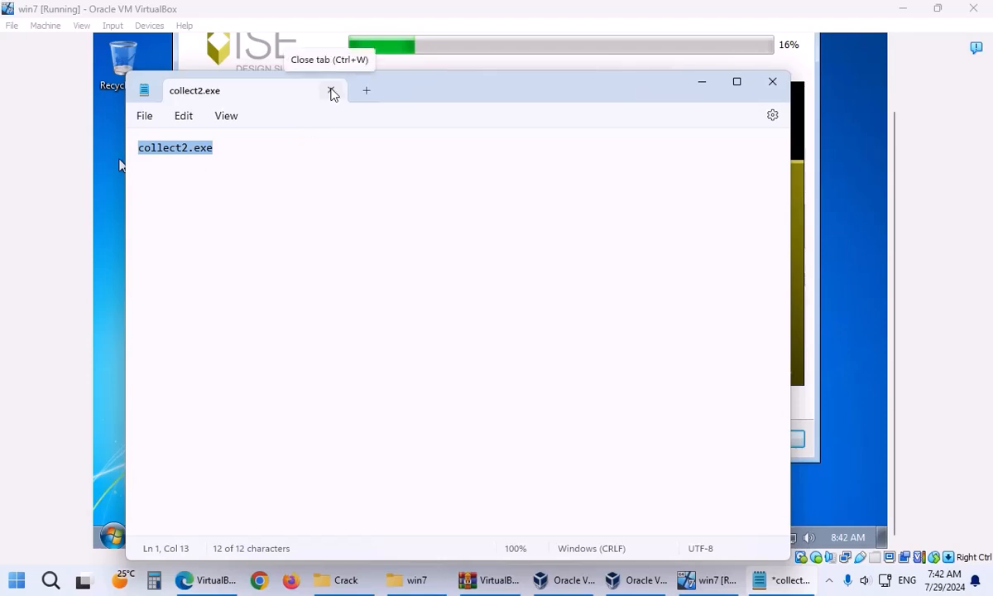
pyautogui.click(331, 92)
pyautogui.click(461, 361)
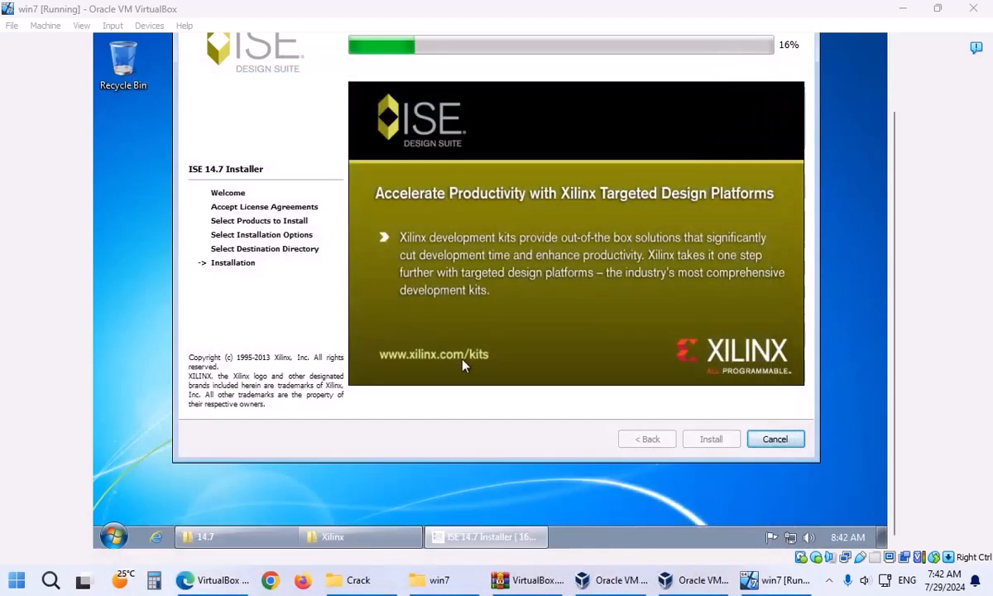
pyautogui.moveTo(893, 203); pyautogui.dragTo(900, 132)
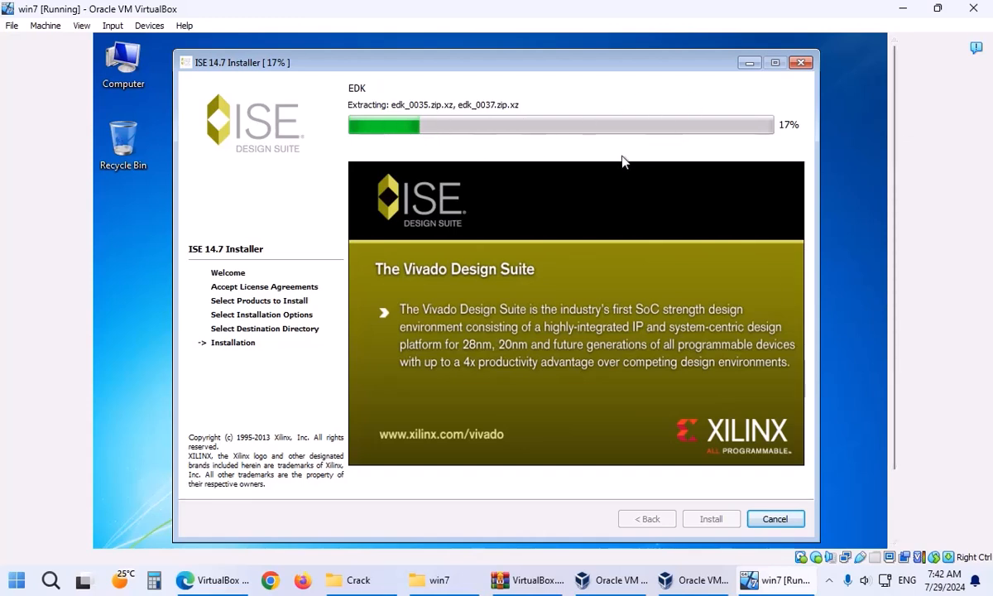
pyautogui.rightClick(822, 582)
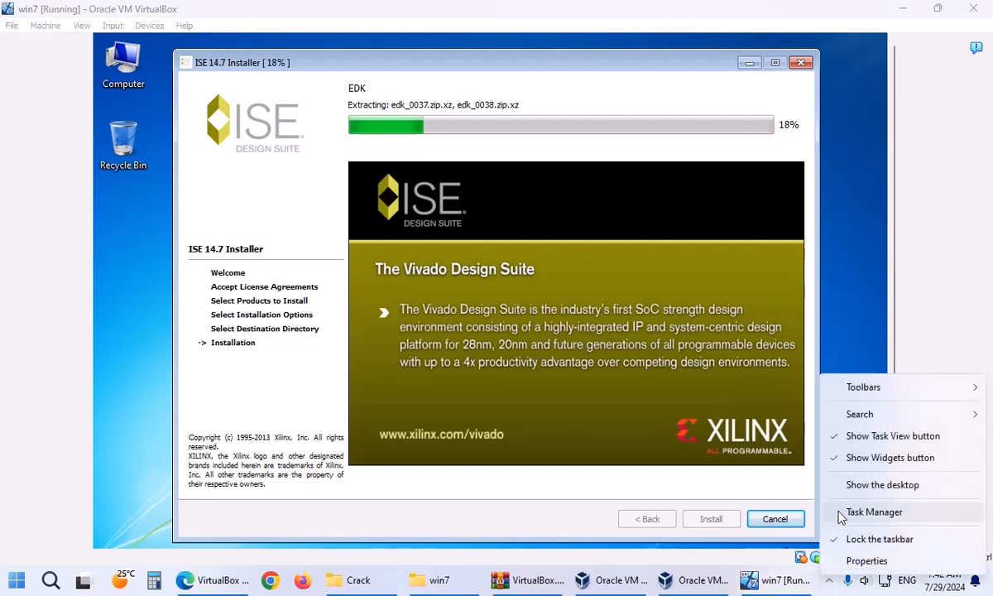
pyautogui.click(874, 512)
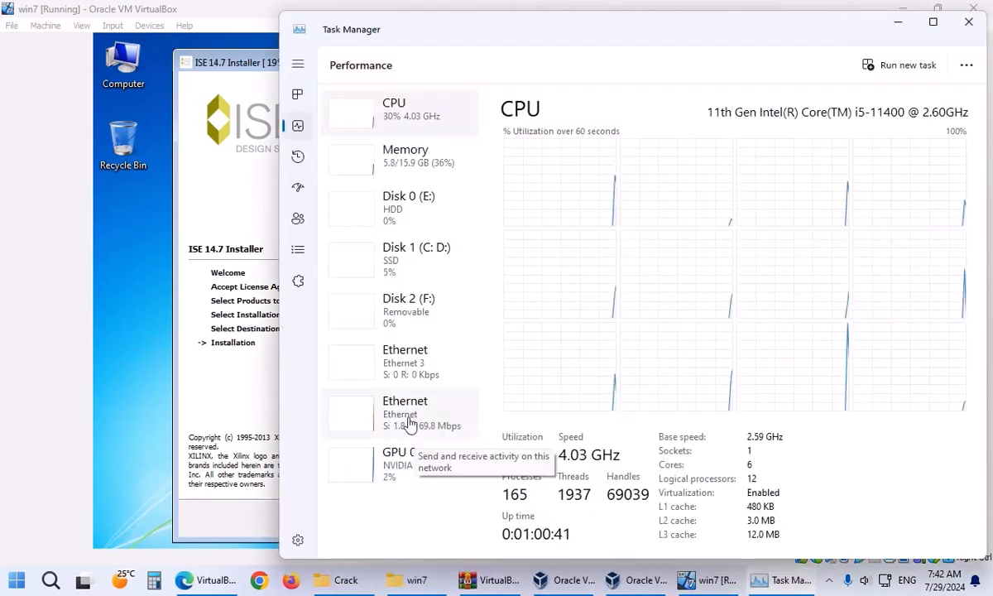
pyautogui.click(422, 425)
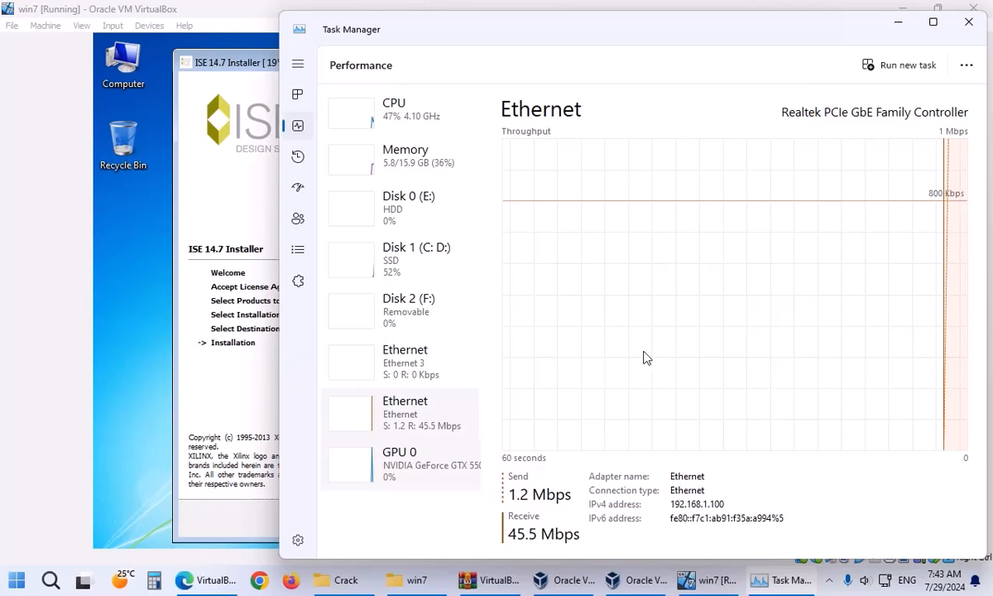
pyautogui.click(967, 21)
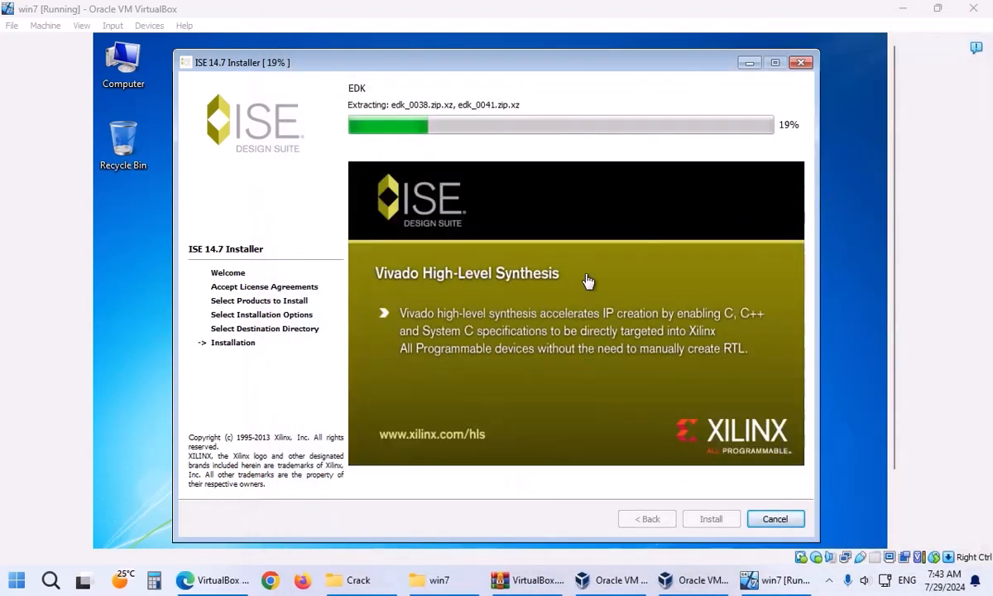
pyautogui.click(426, 579)
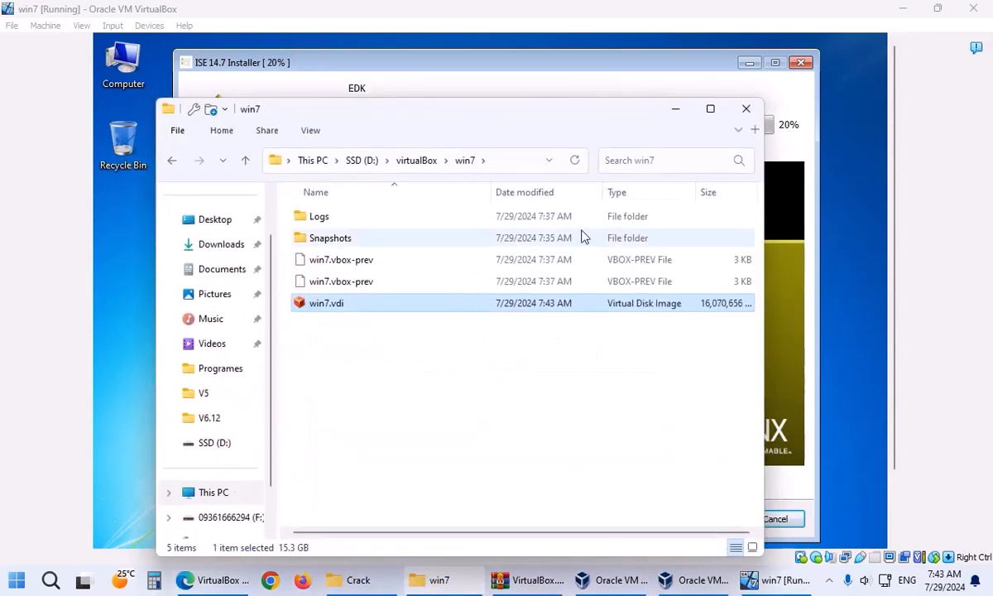
pyautogui.click(541, 400)
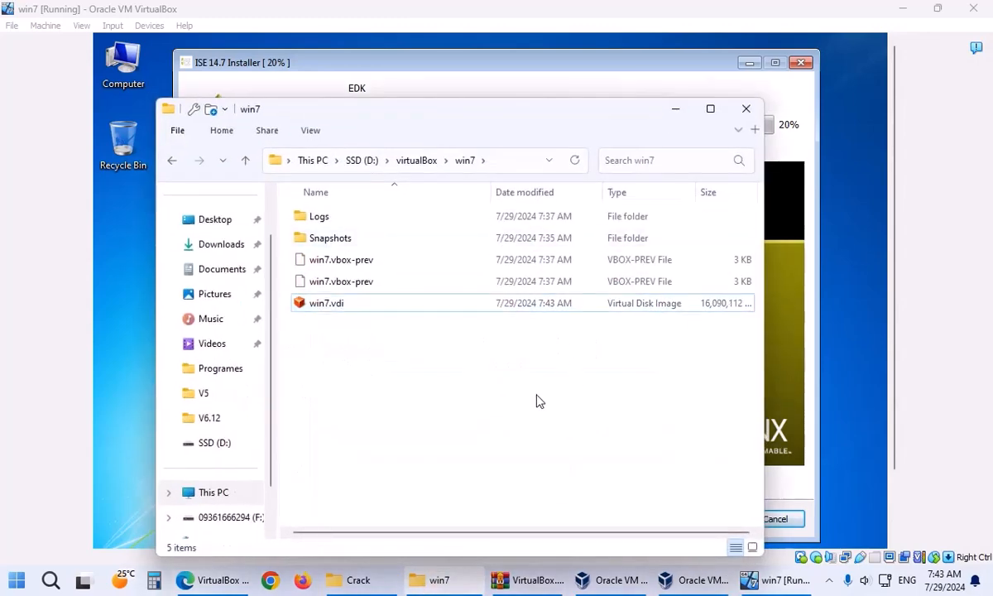
pyautogui.rightClick(383, 354)
pyautogui.click(417, 196)
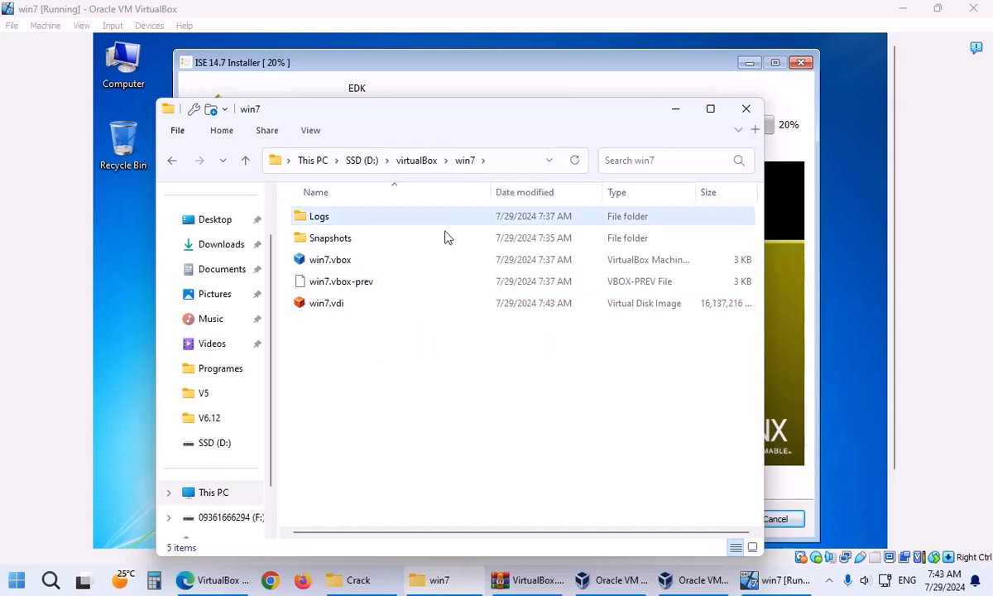
pyautogui.click(406, 308)
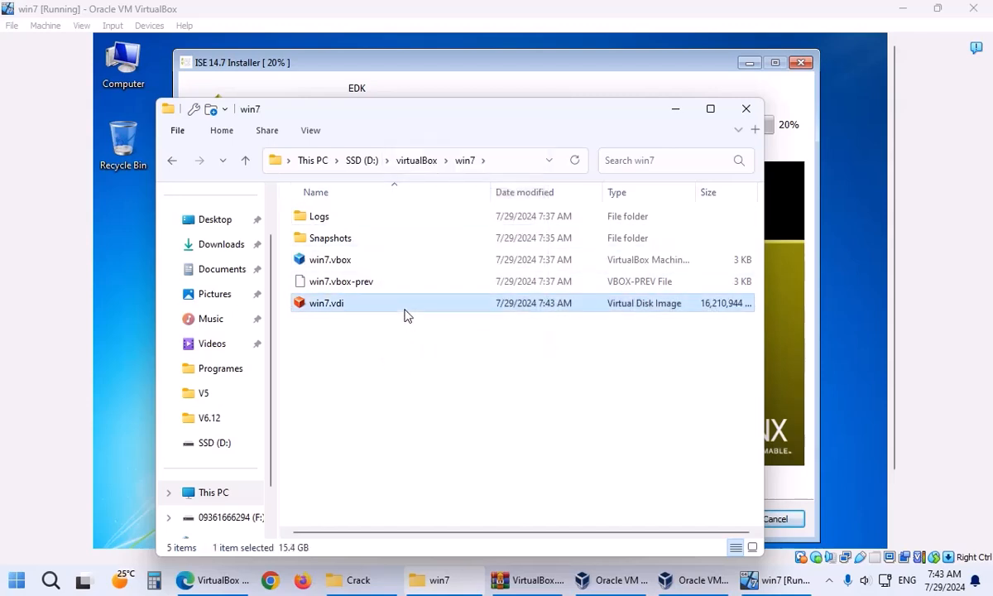
pyautogui.click(672, 112)
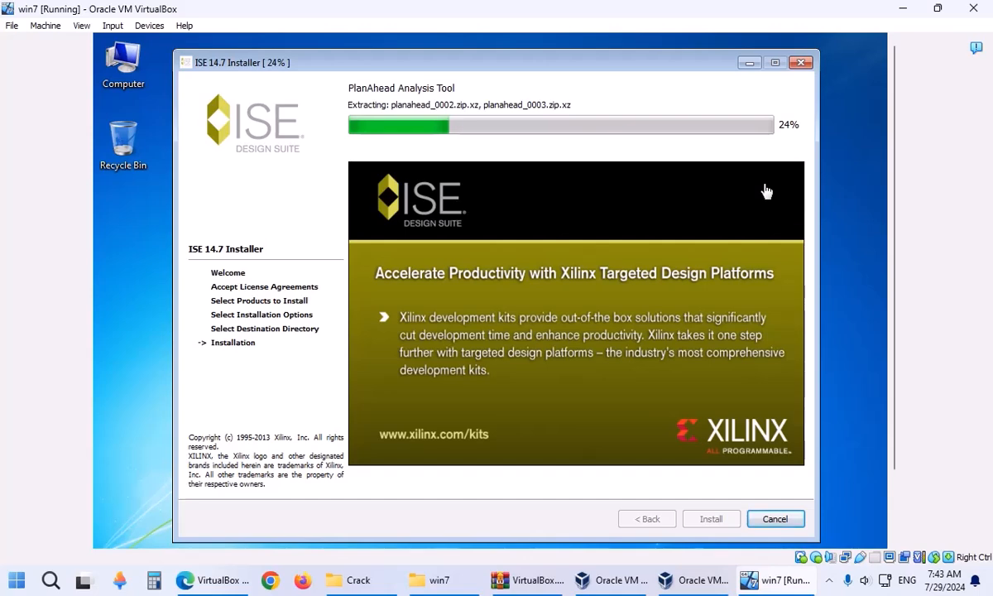
# Scroll the VM view, then minimize the win7 VirtualBox window to the host desktop.
pyautogui.moveTo(897, 99)
pyautogui.mouseDown()
pyautogui.moveTo(914, 188)
pyautogui.moveTo(906, 96)
pyautogui.mouseUp()
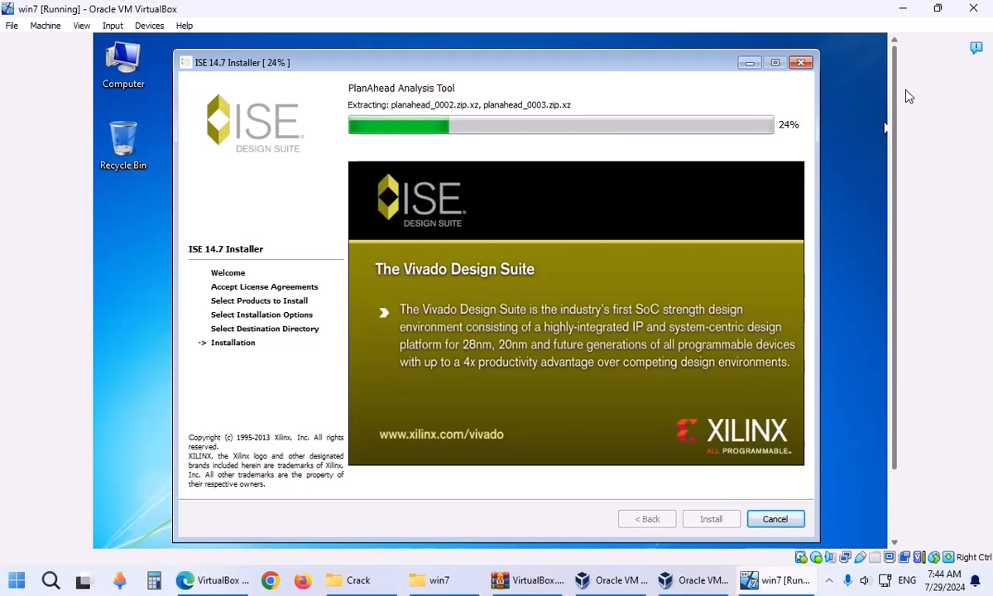
pyautogui.moveTo(907, 96)
pyautogui.mouseDown()
pyautogui.moveTo(911, 186)
pyautogui.moveTo(908, 106)
pyautogui.mouseUp()
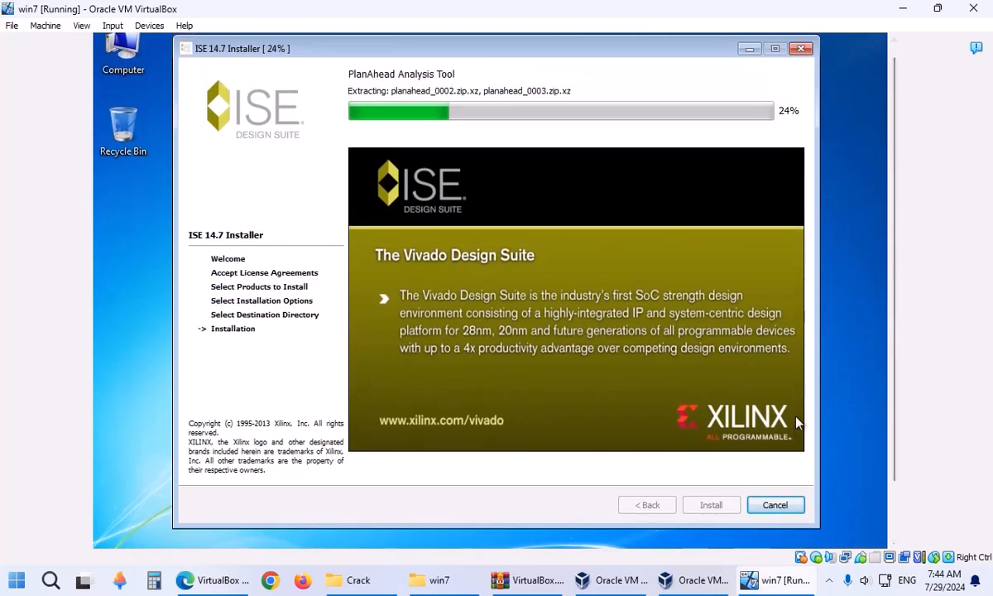
pyautogui.click(775, 579)
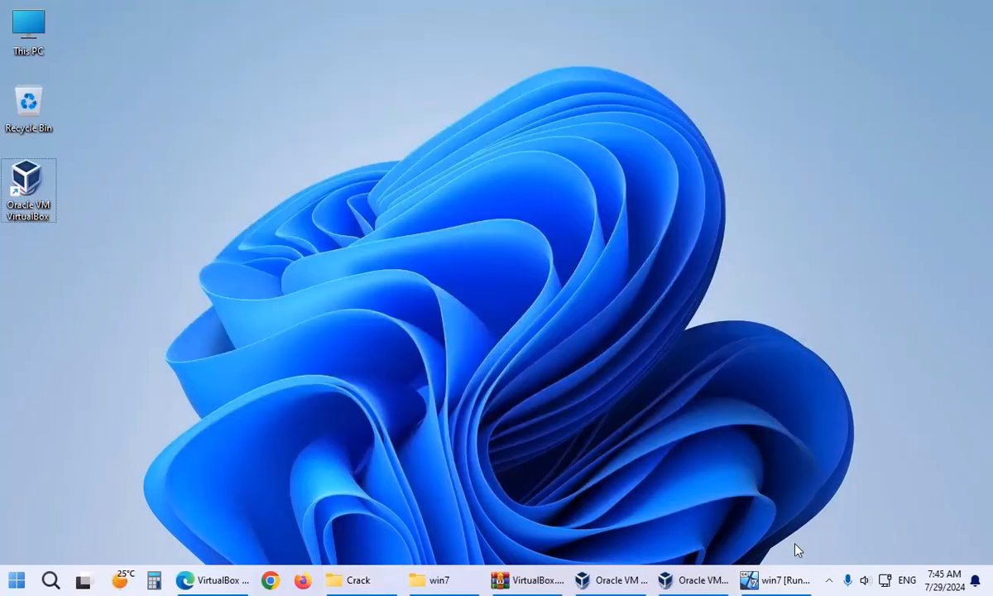
# Restore the win7 [Running] VirtualBox window from the host taskbar.
pyautogui.click(782, 579)
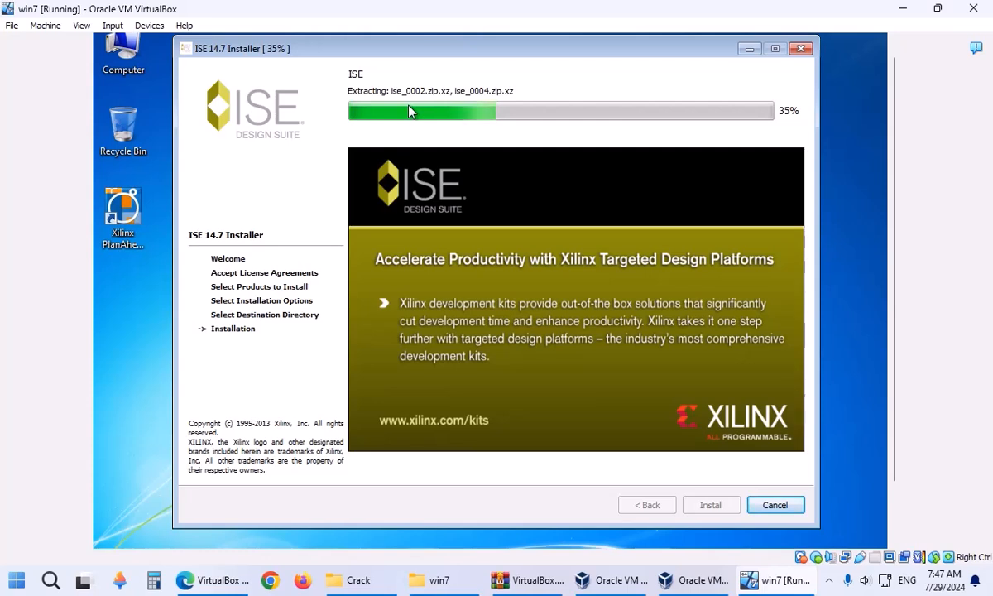
# In the guest, browse to C:\Xilinx\14.7\ISE_DS\ISE and look over its contents.
pyautogui.click(122, 211)
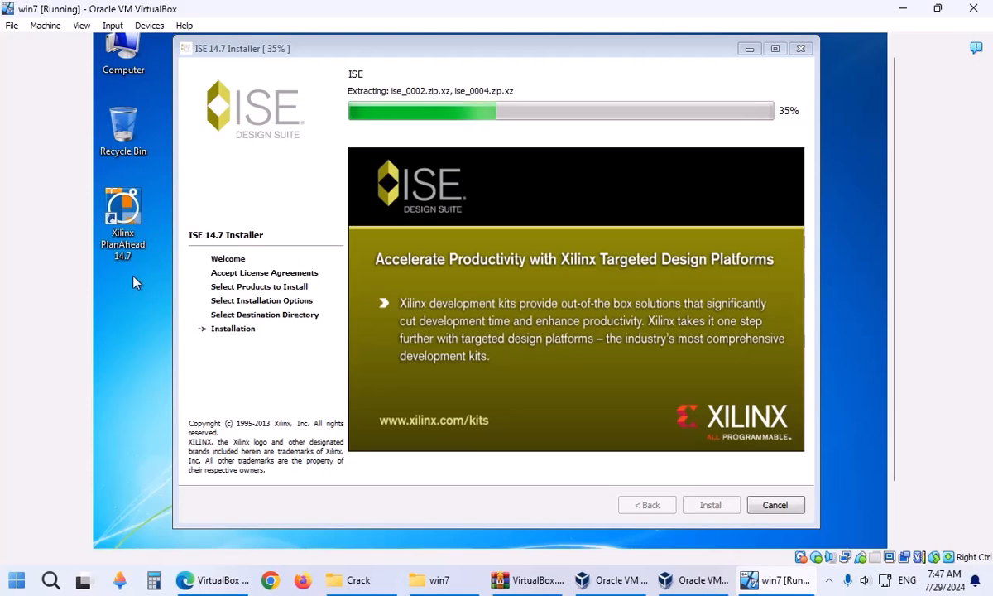
pyautogui.doubleClick(128, 74)
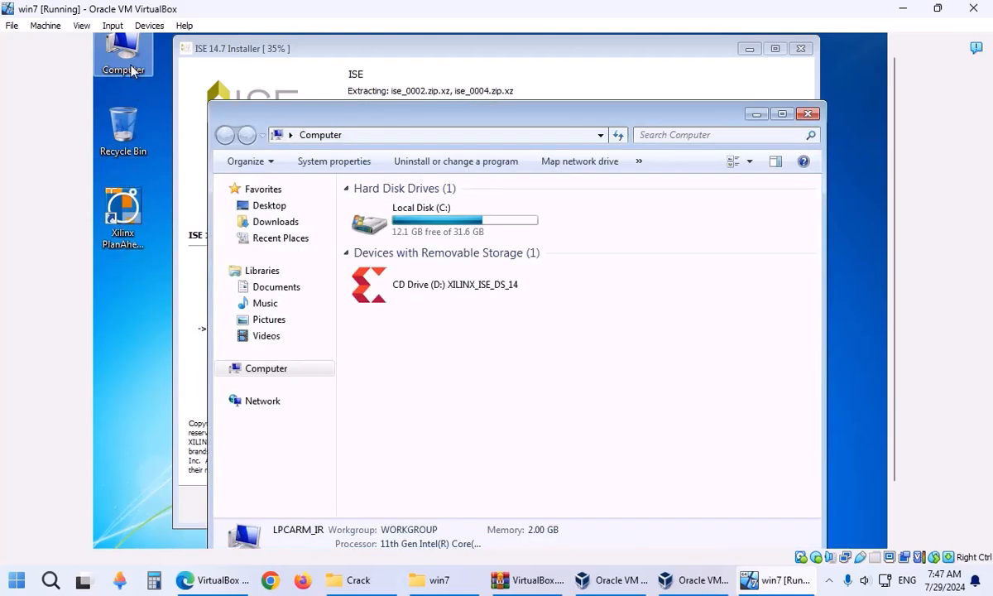
pyautogui.doubleClick(432, 240)
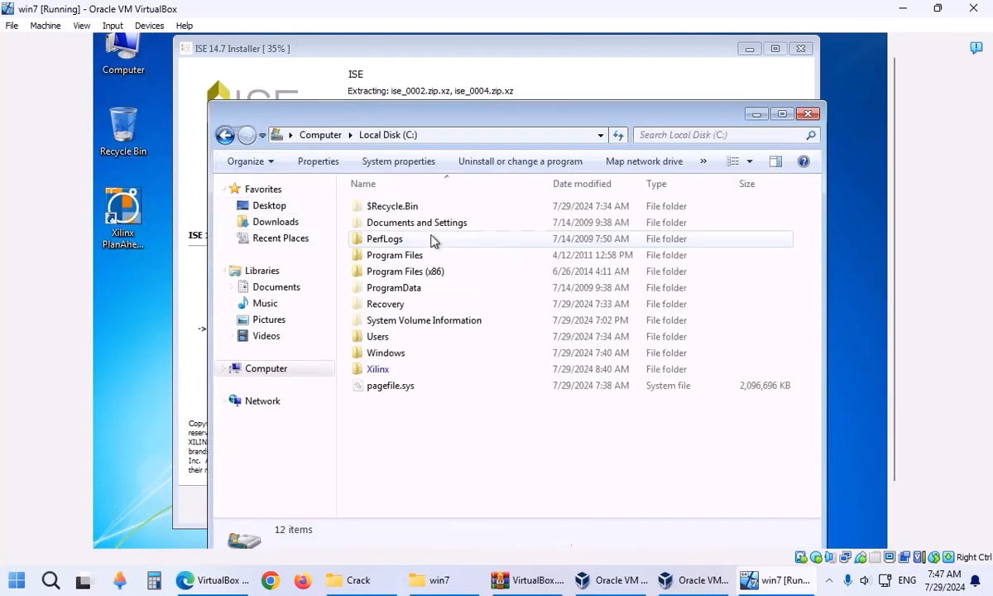
pyautogui.doubleClick(399, 370)
pyautogui.doubleClick(394, 208)
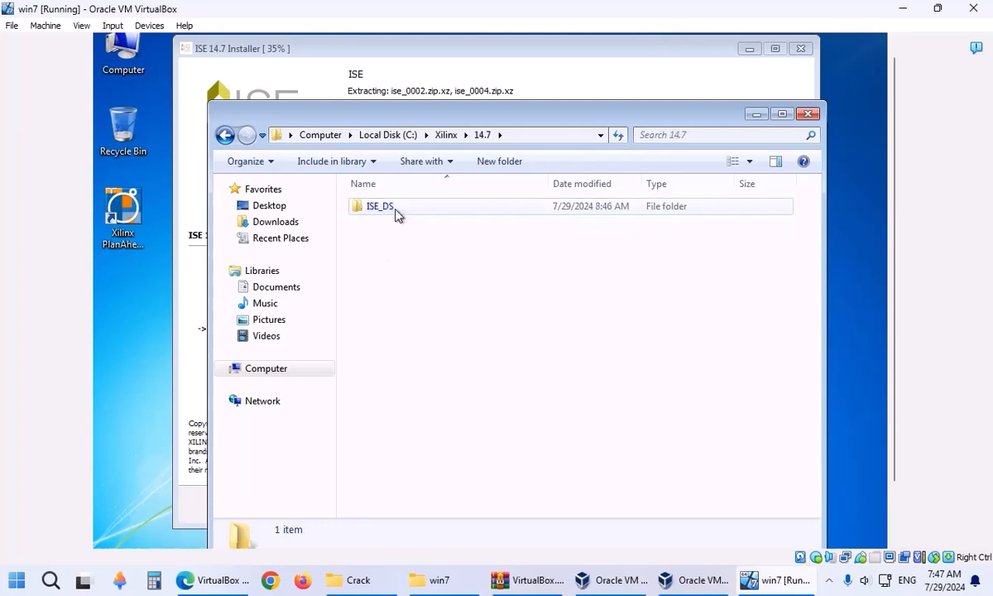
pyautogui.doubleClick(398, 211)
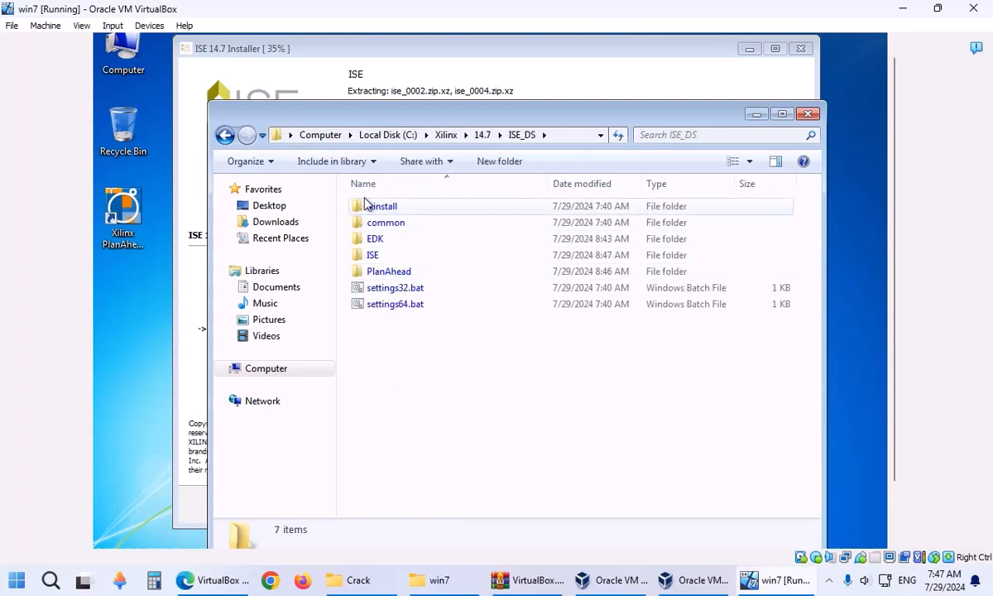
pyautogui.doubleClick(373, 254)
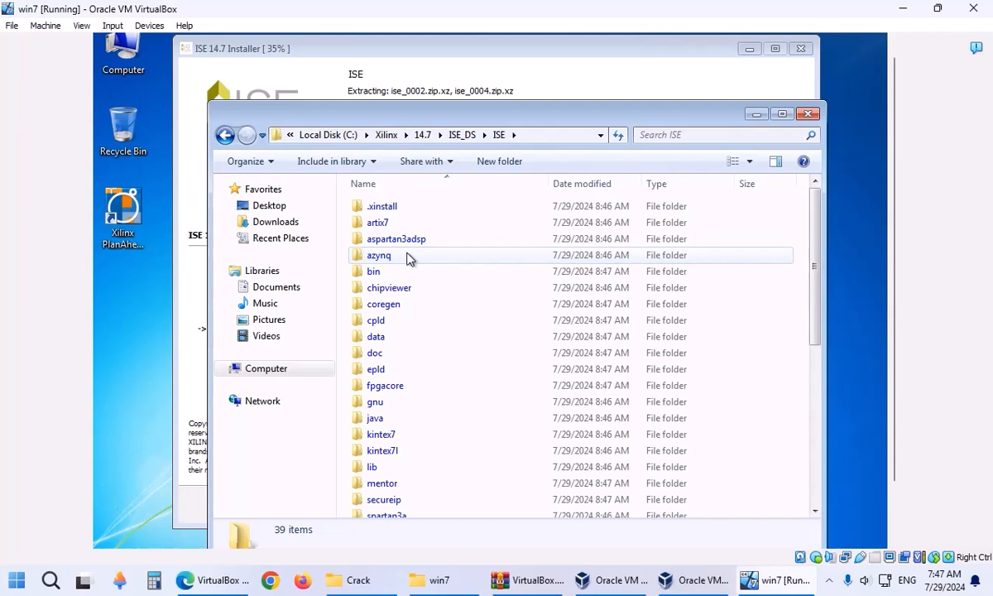
pyautogui.scroll(-2, 430, 344)
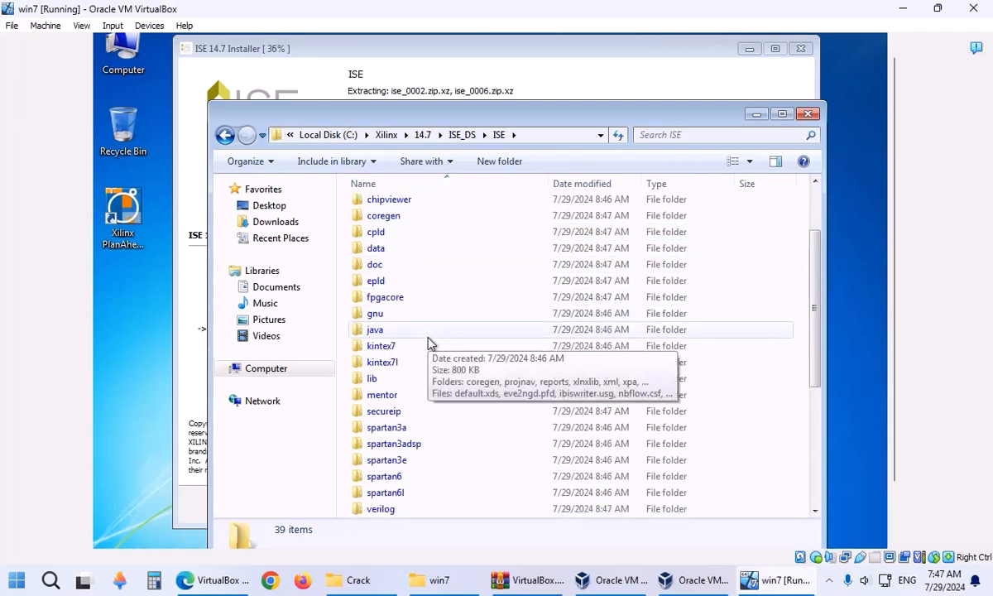
pyautogui.scroll(-6, 429, 343)
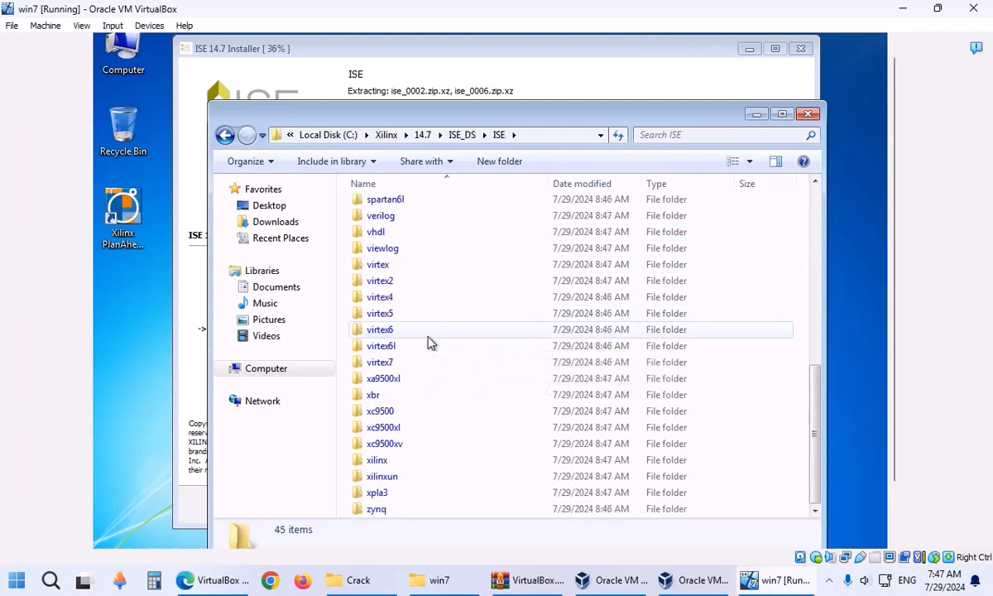
pyautogui.scroll(2, 429, 343)
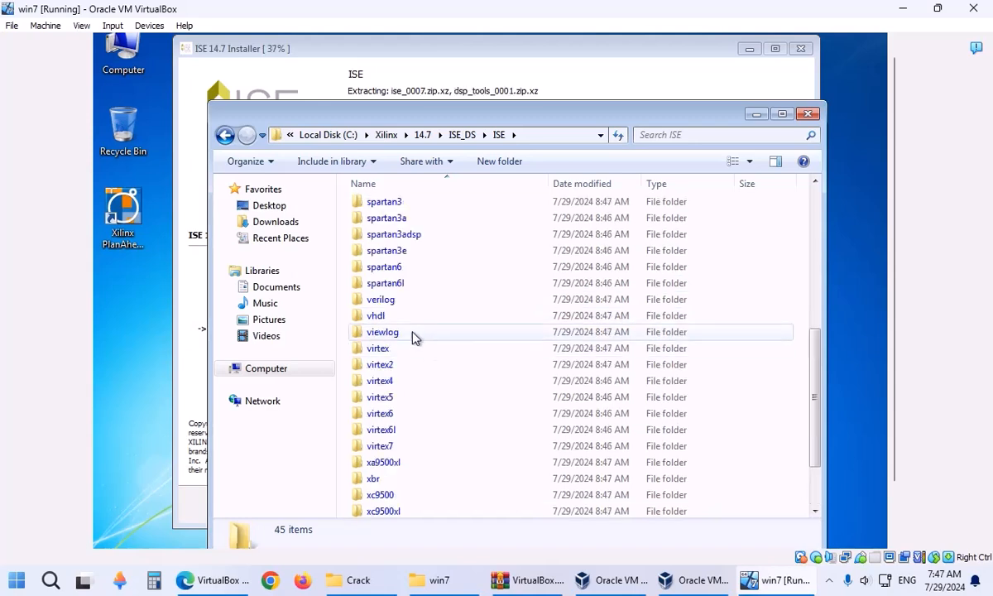
# Inspect the vhdl\src ieee and std library folders, checking std_logic_unsigned.vhd and std_logic_misc.vhd.
pyautogui.doubleClick(408, 333)
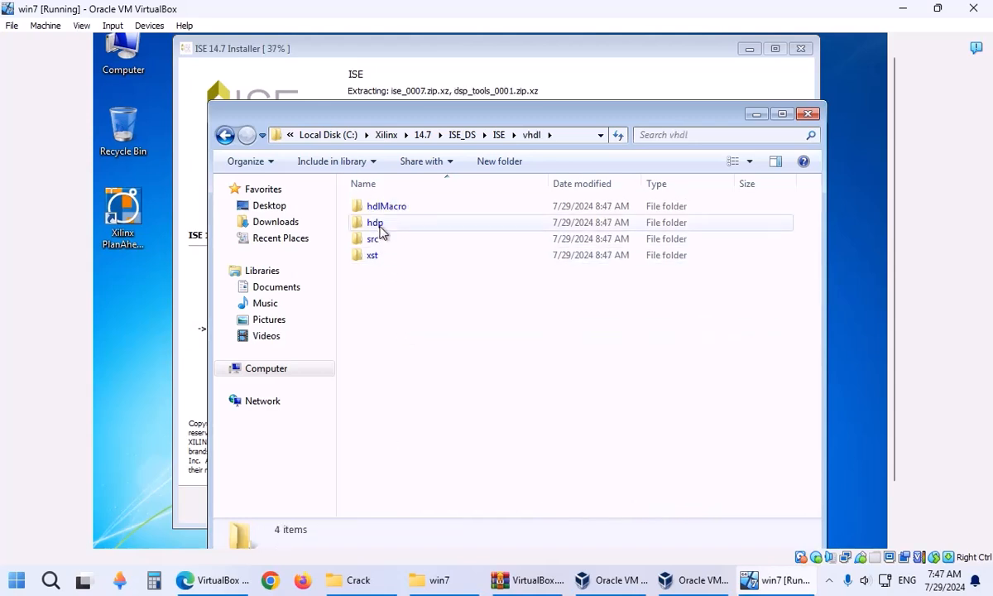
pyautogui.doubleClick(403, 240)
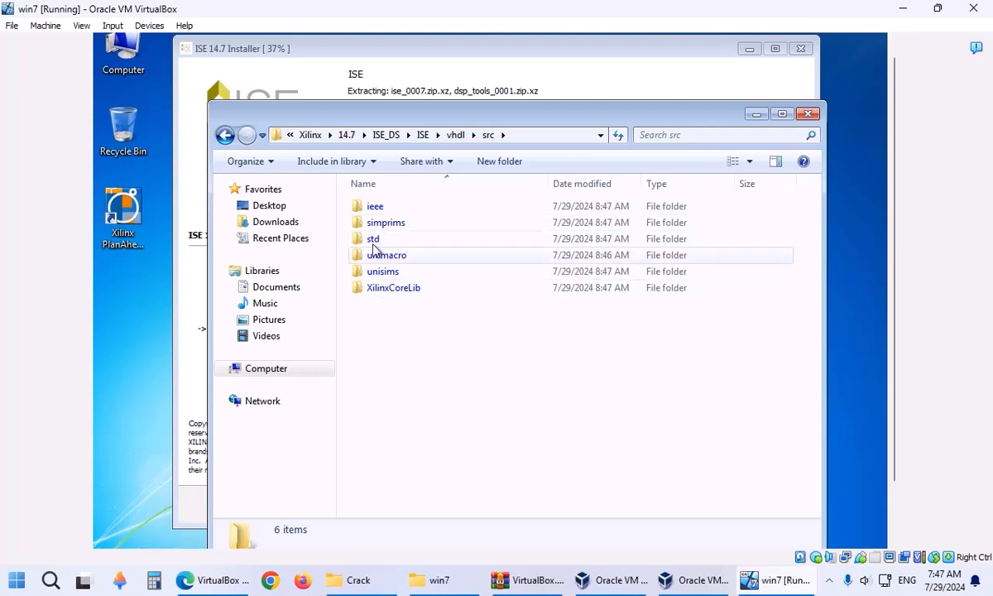
pyautogui.doubleClick(387, 208)
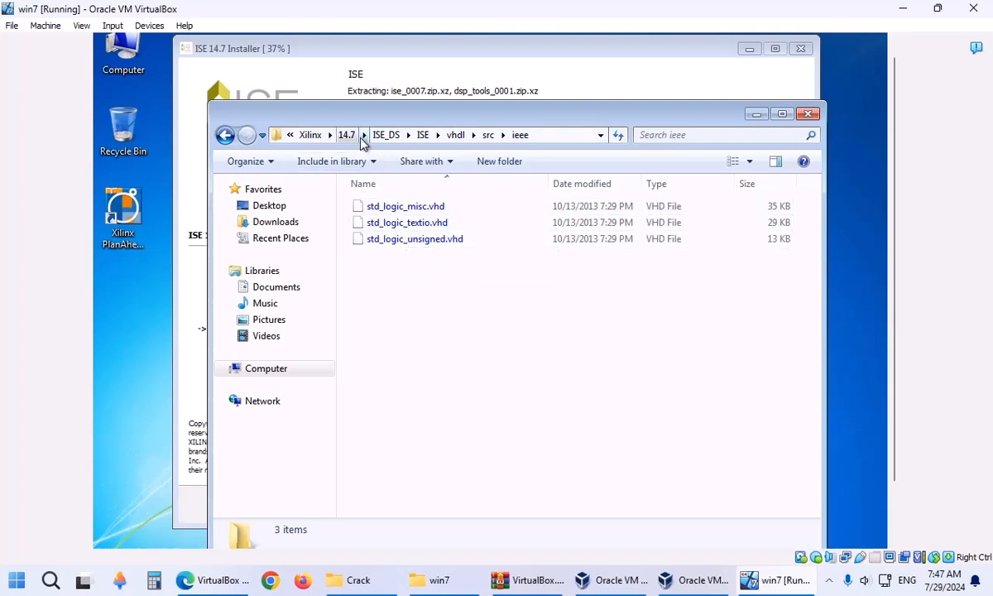
pyautogui.click(487, 134)
pyautogui.doubleClick(393, 239)
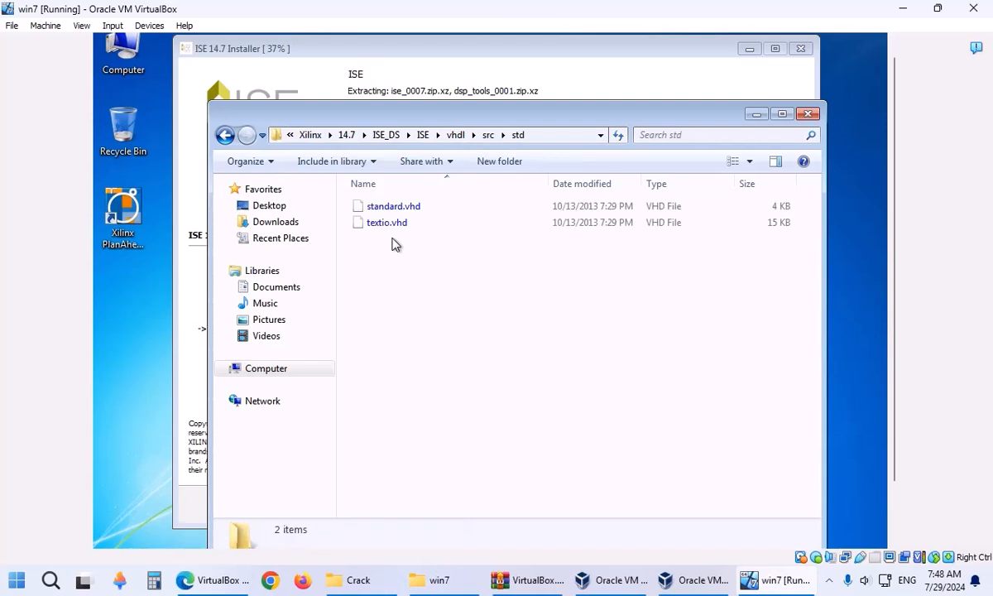
pyautogui.click(486, 134)
pyautogui.doubleClick(399, 207)
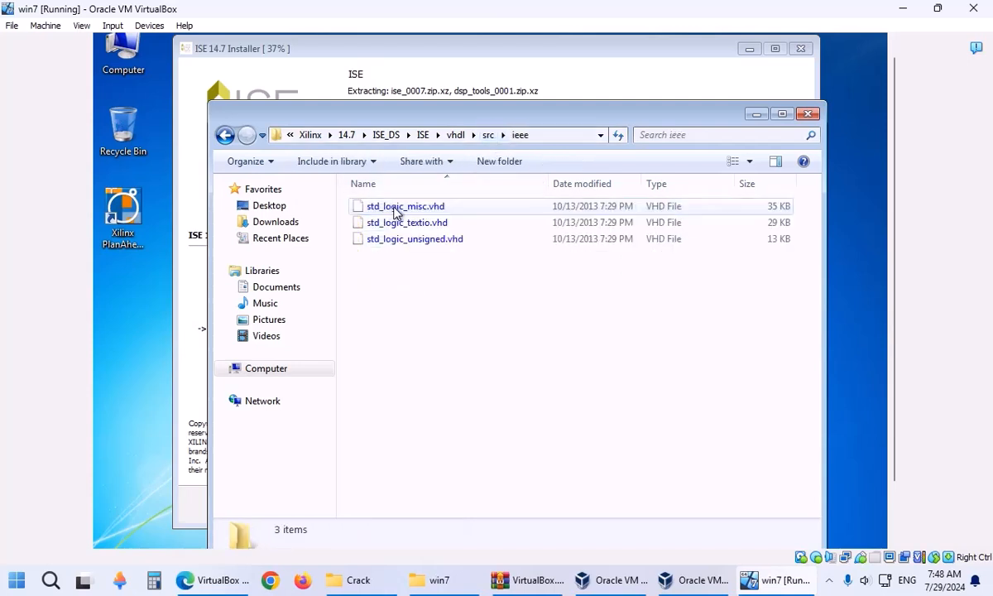
pyautogui.click(429, 245)
pyautogui.press('Up')
pyautogui.press('Up')
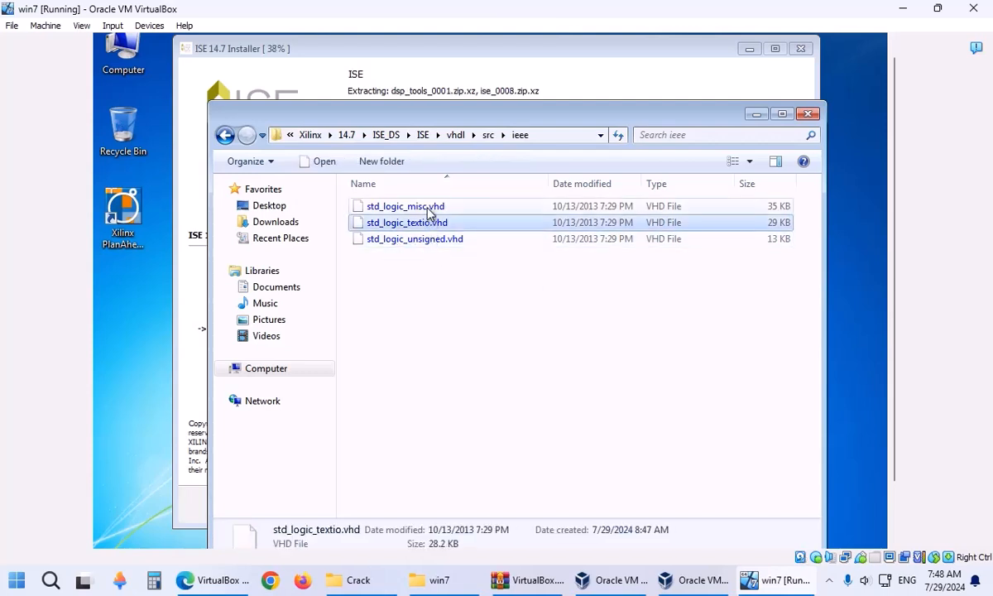
pyautogui.click(424, 275)
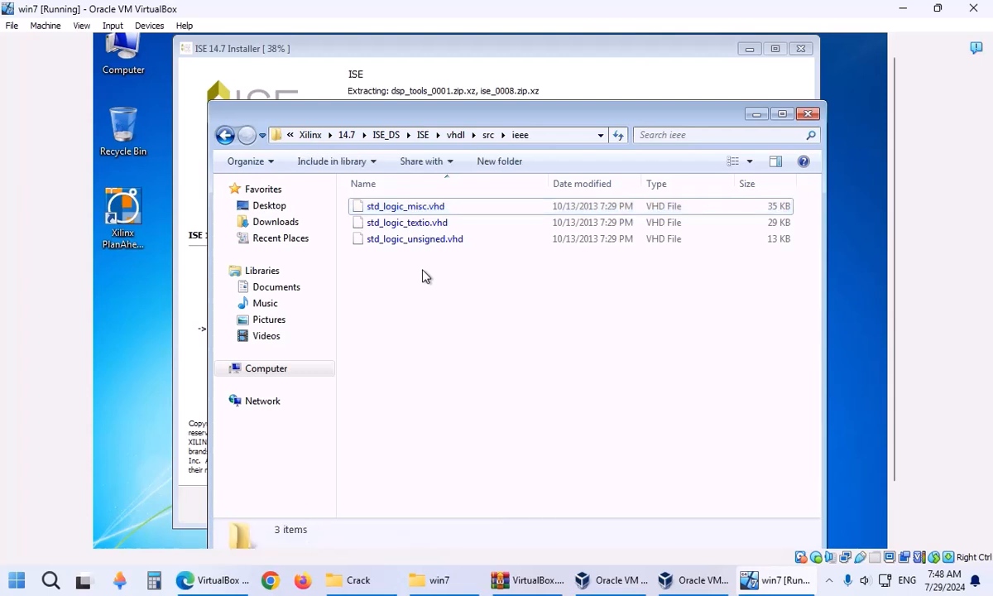
# Return to Local Disk (C:) and view the Xilinx folder's Properties (217 MB, 392 files).
pyautogui.click(488, 135)
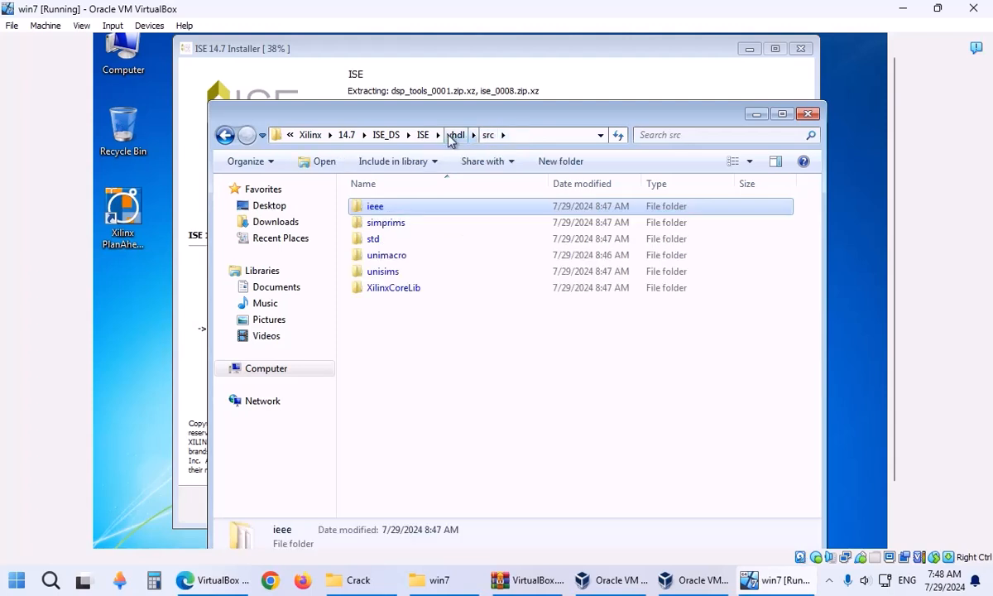
pyautogui.click(389, 136)
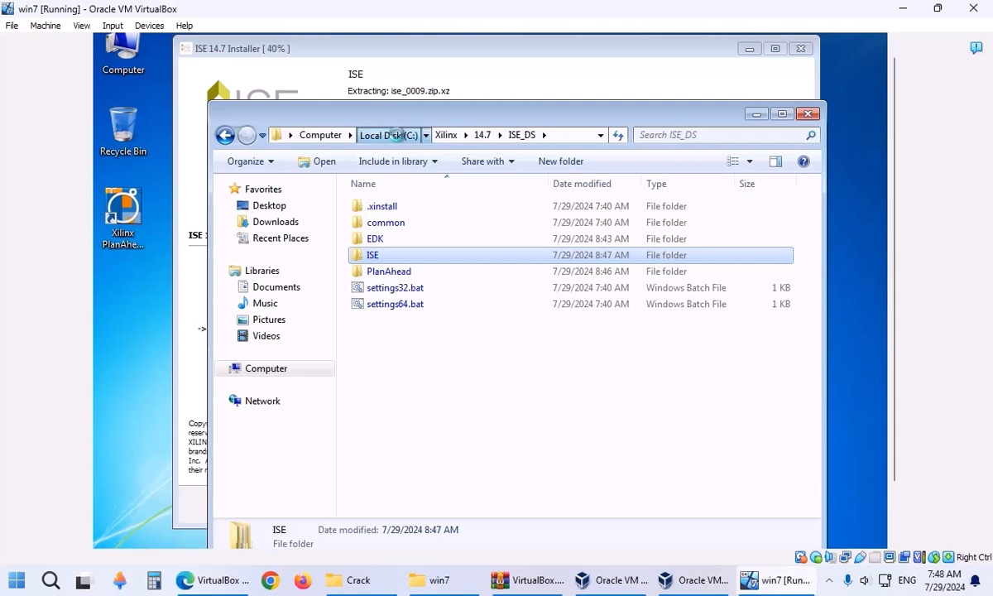
pyautogui.click(387, 135)
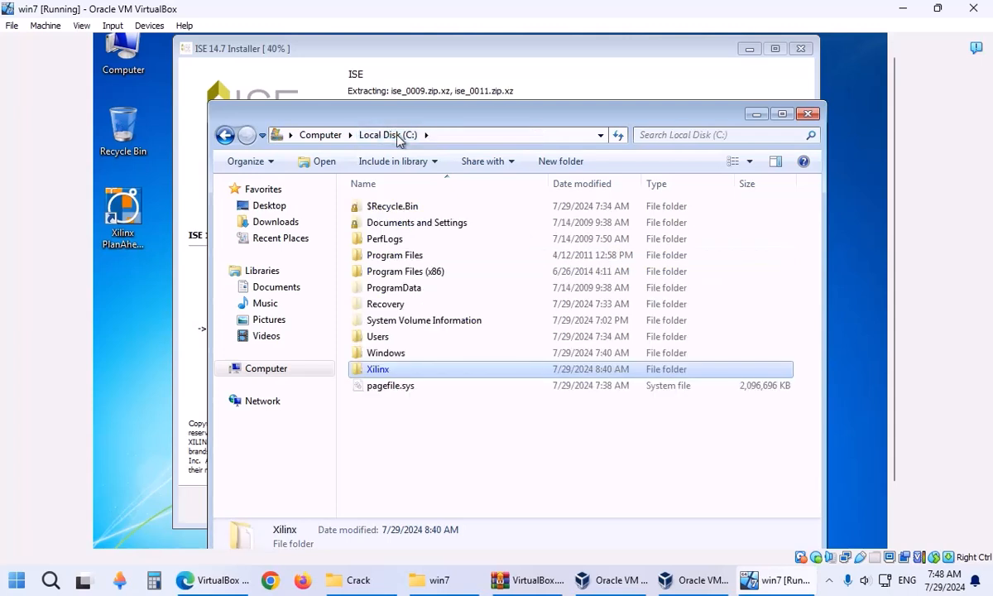
pyautogui.rightClick(390, 374)
pyautogui.click(405, 356)
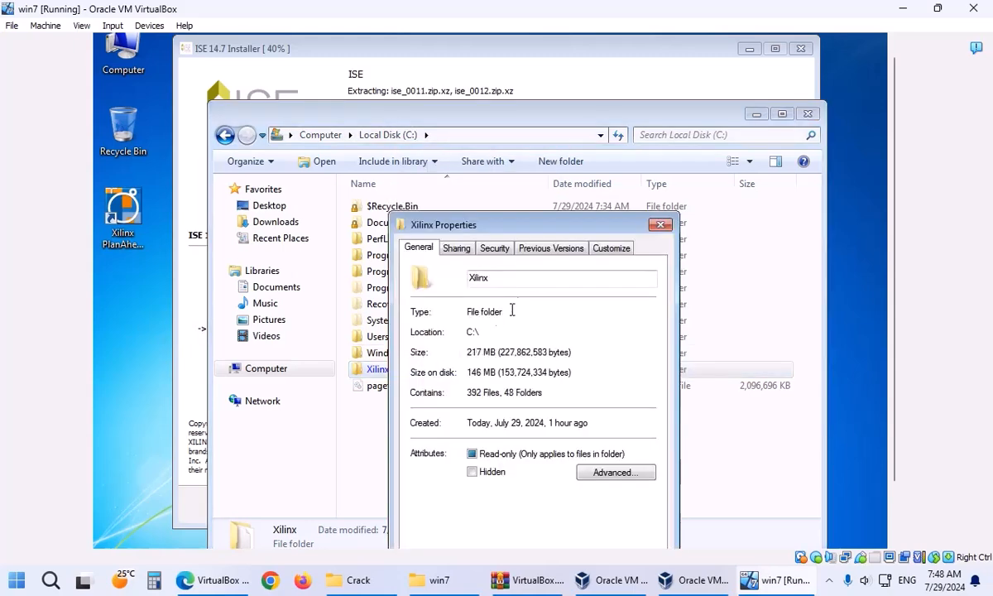
pyautogui.moveTo(511, 230); pyautogui.dragTo(478, 161)
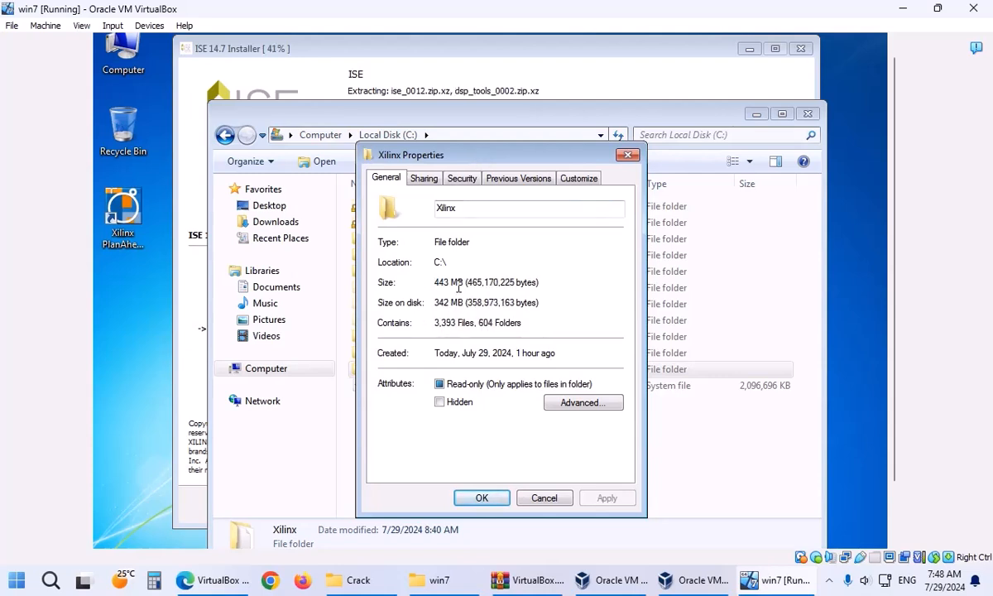
pyautogui.moveTo(434, 283)
pyautogui.mouseDown()
pyautogui.moveTo(541, 282)
pyautogui.moveTo(449, 282)
pyautogui.mouseUp()
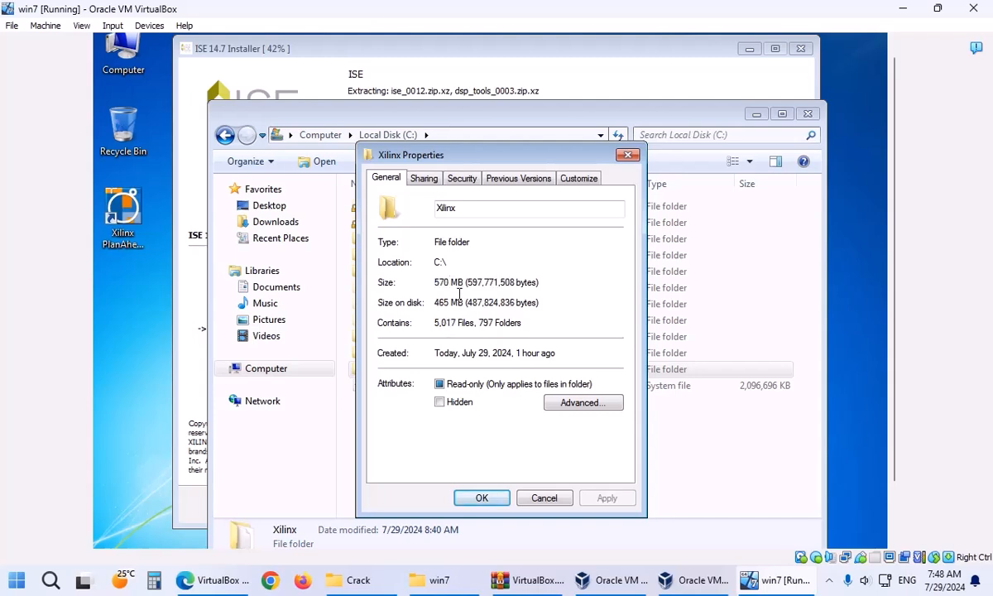
pyautogui.moveTo(436, 303); pyautogui.dragTo(458, 305)
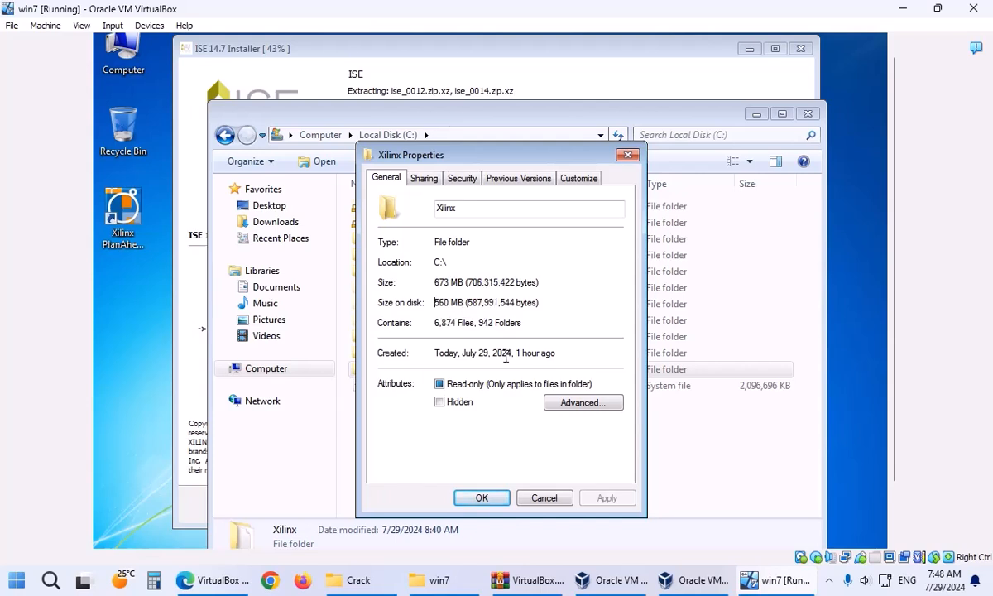
pyautogui.click(545, 499)
pyautogui.click(546, 481)
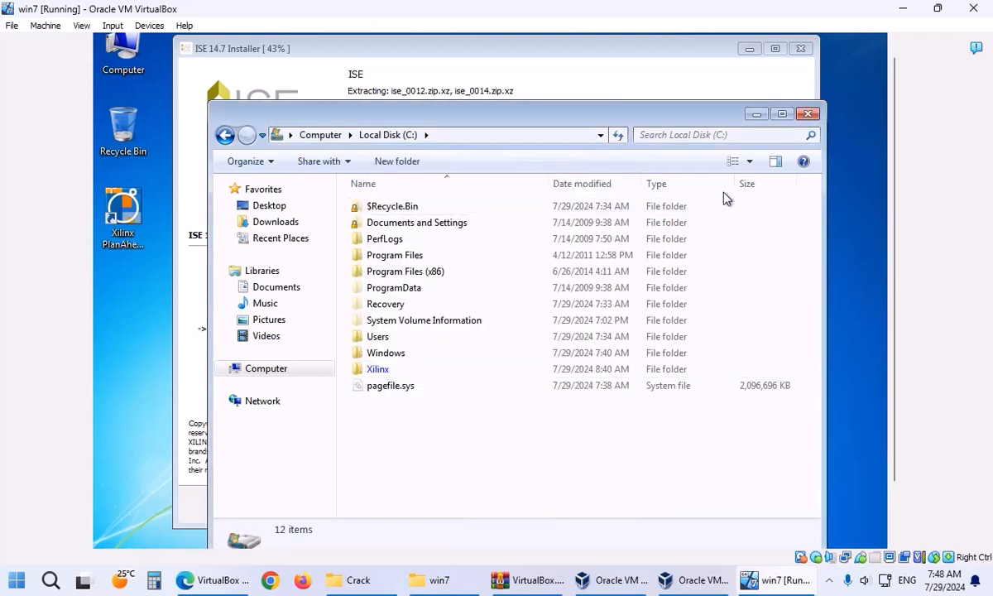
# Minimize the guest Explorer and bring the host's Crack folder window to the front.
pyautogui.click(754, 114)
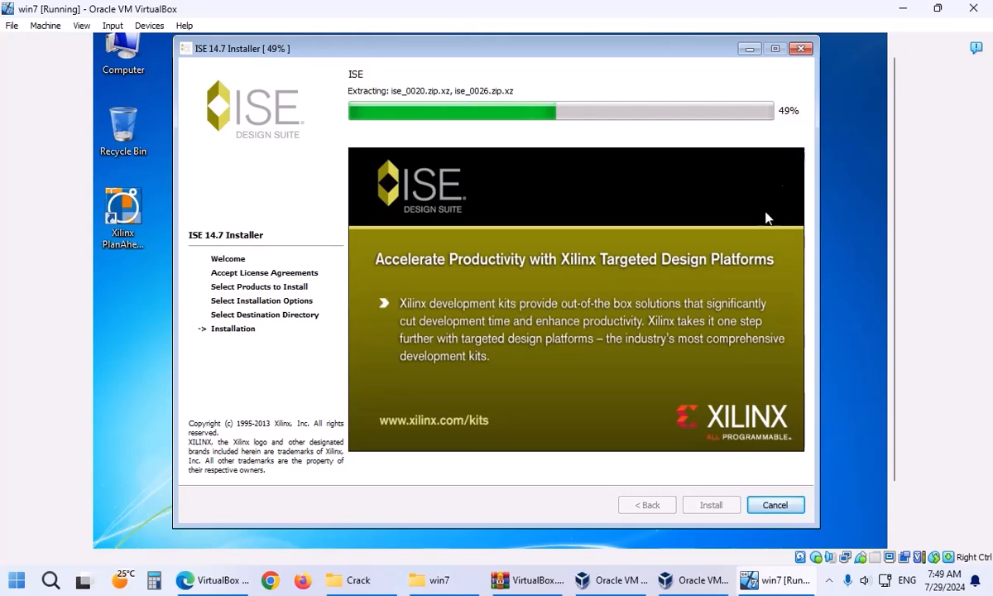
pyautogui.click(346, 591)
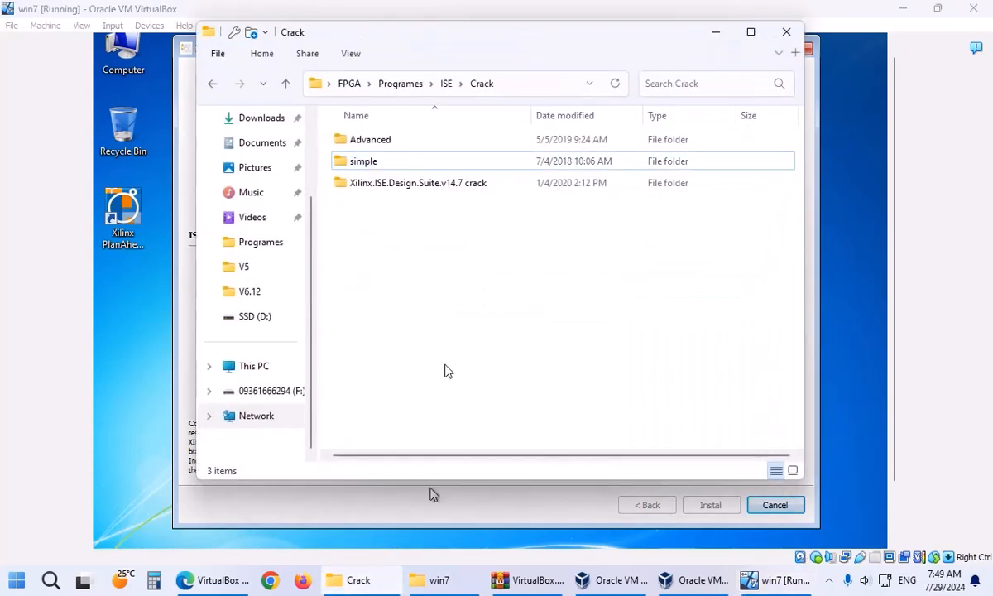
# On the host, browse the Vivado folders and check sizes of the Vivado 2013.4, 2015.2, 2014.4 images.
pyautogui.click(429, 86)
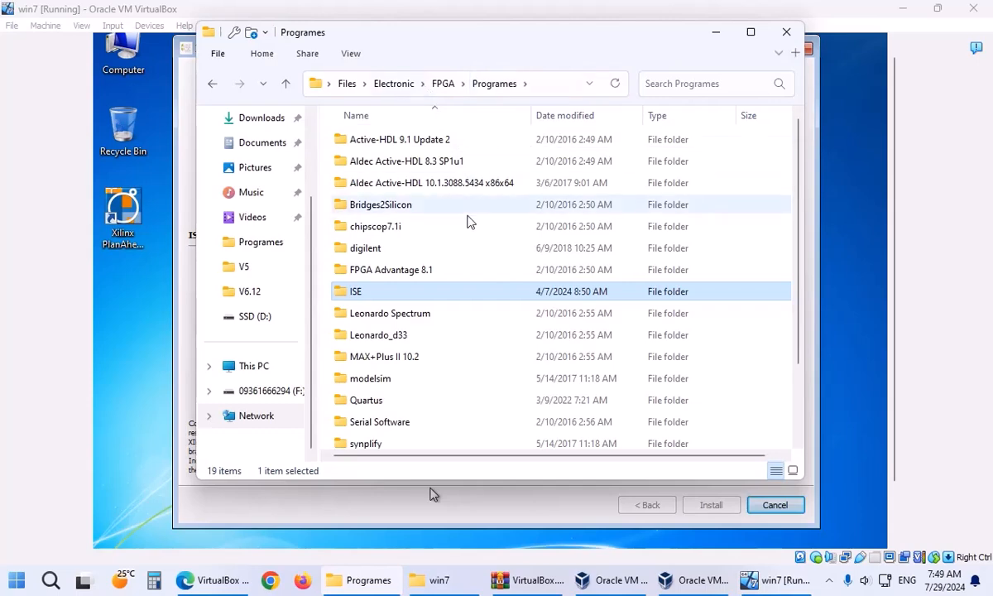
pyautogui.scroll(-1, 437, 333)
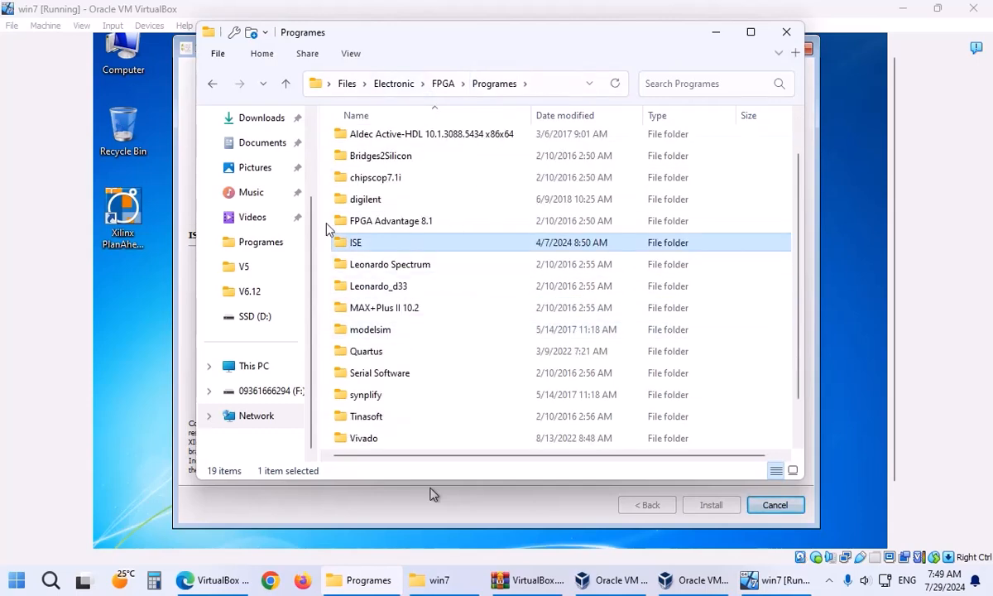
pyautogui.scroll(1, 458, 219)
pyautogui.scroll(-1, 460, 222)
pyautogui.scroll(-1, 467, 259)
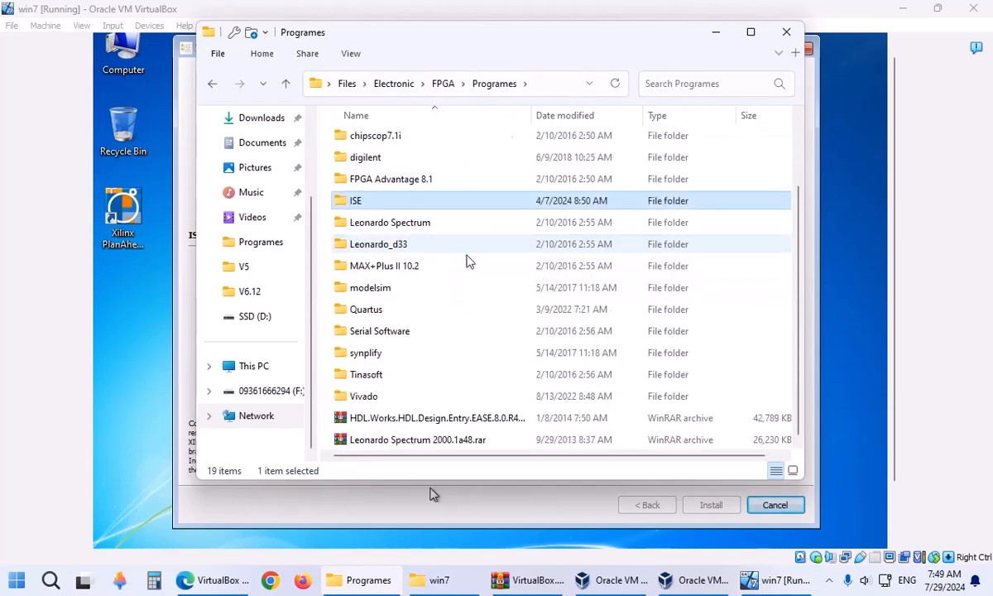
pyautogui.doubleClick(364, 396)
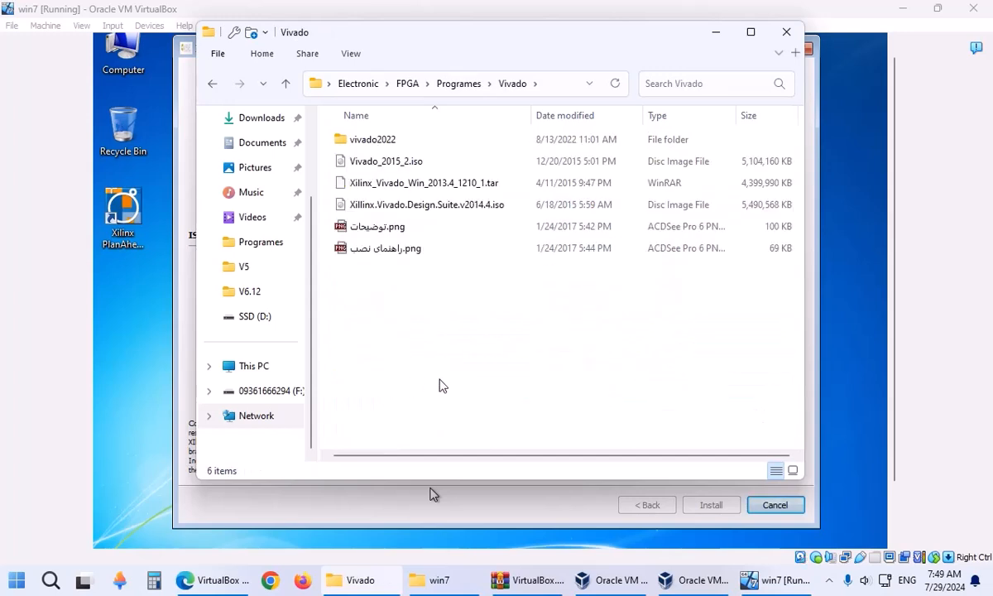
pyautogui.doubleClick(383, 141)
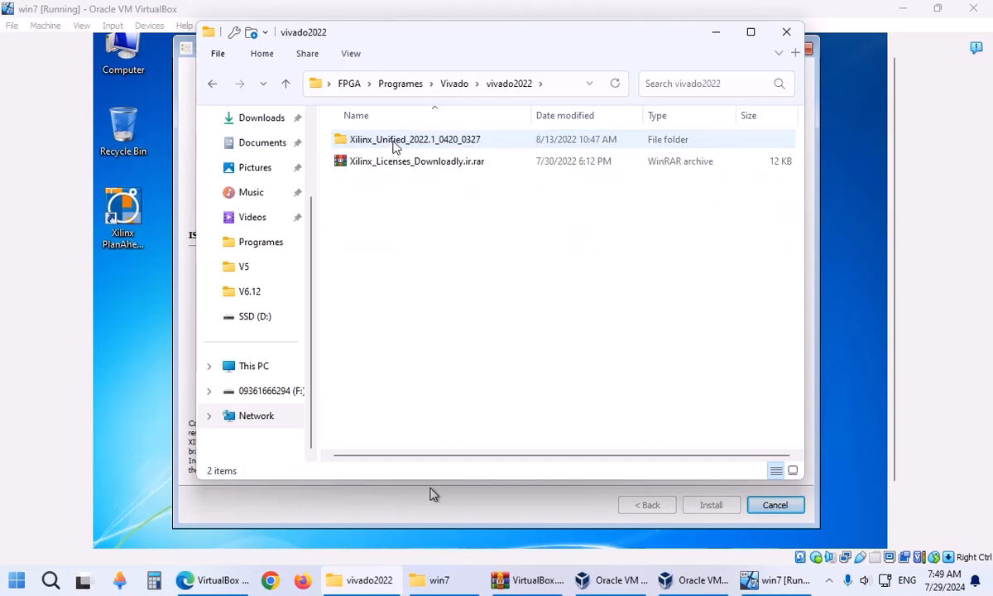
pyautogui.doubleClick(395, 143)
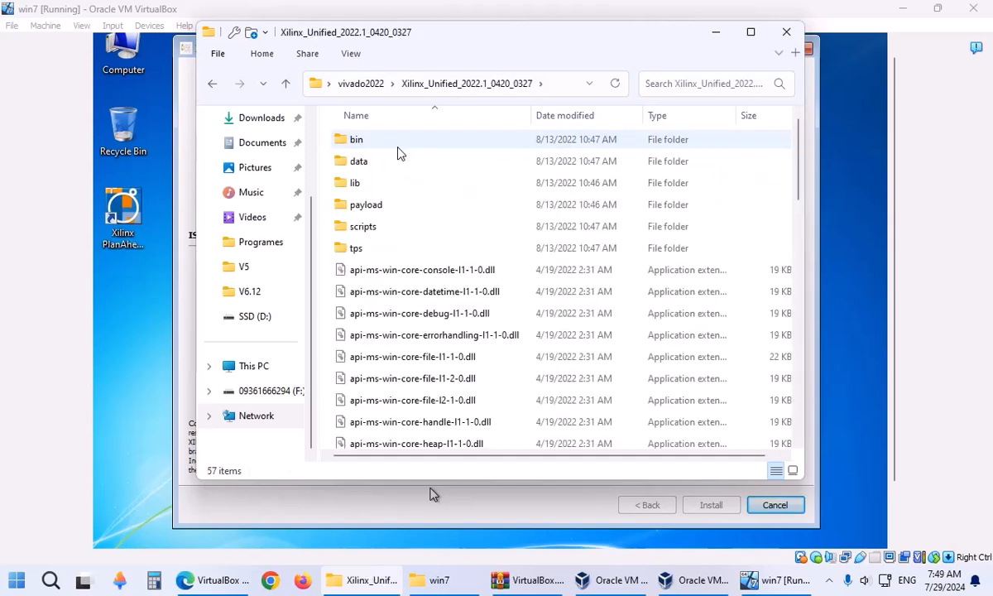
pyautogui.click(381, 86)
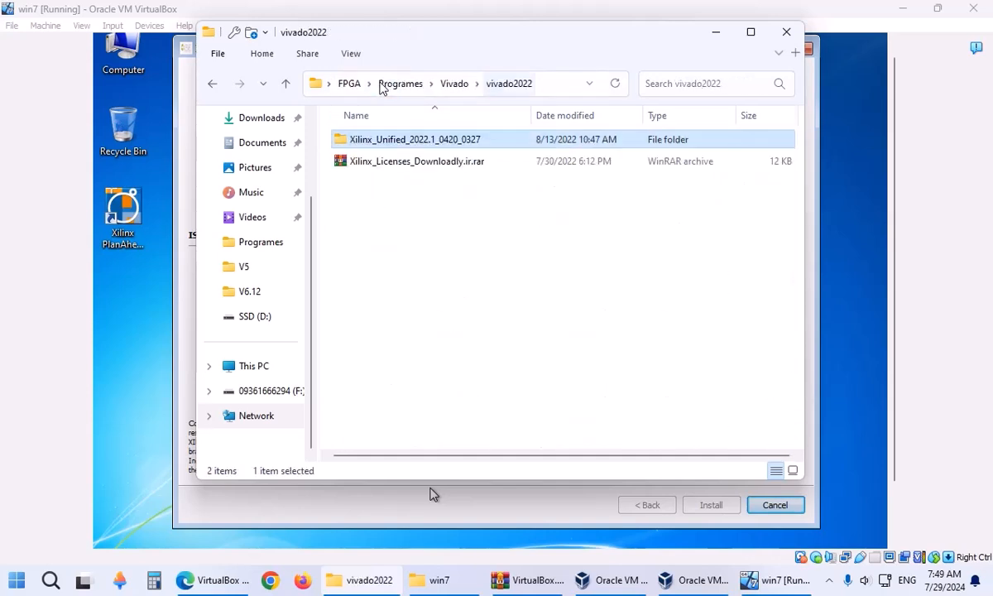
pyautogui.click(444, 88)
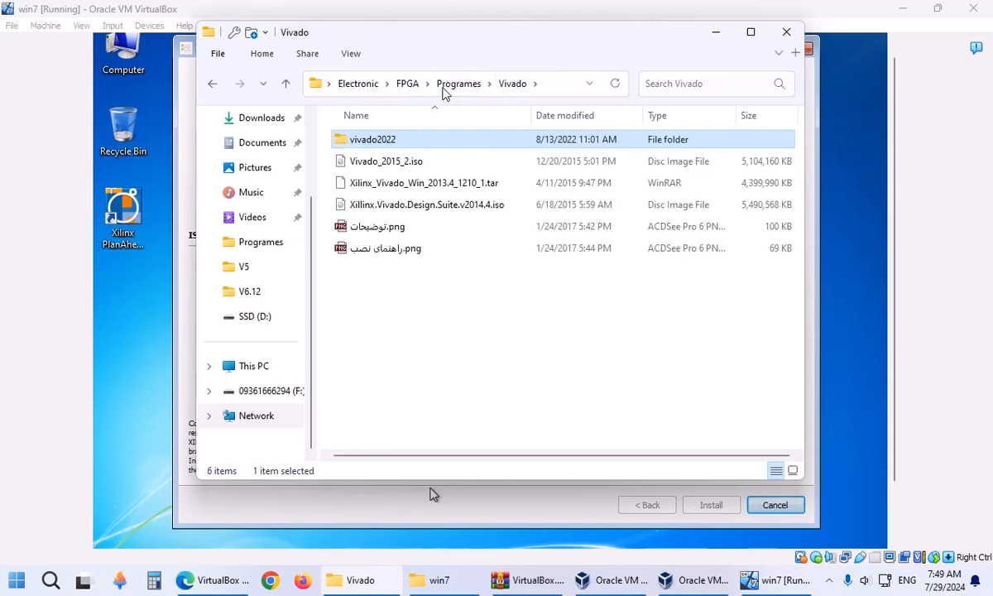
pyautogui.click(430, 189)
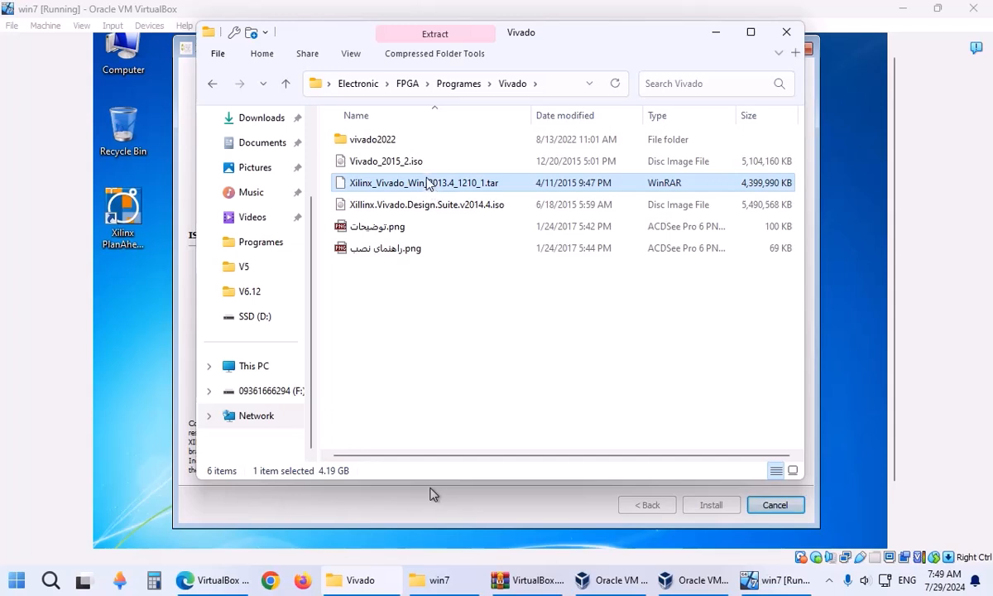
pyautogui.click(420, 164)
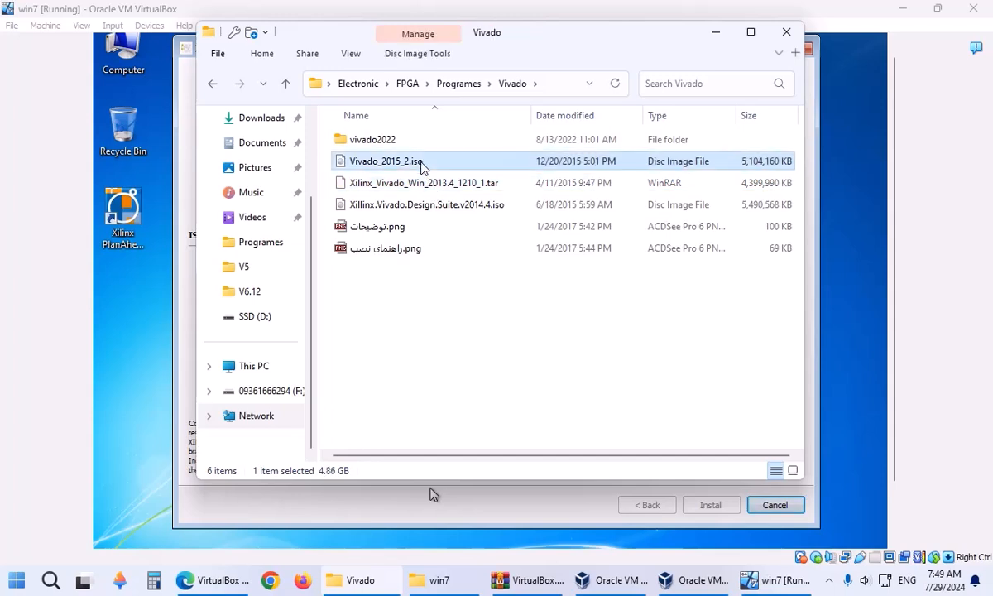
pyautogui.click(426, 207)
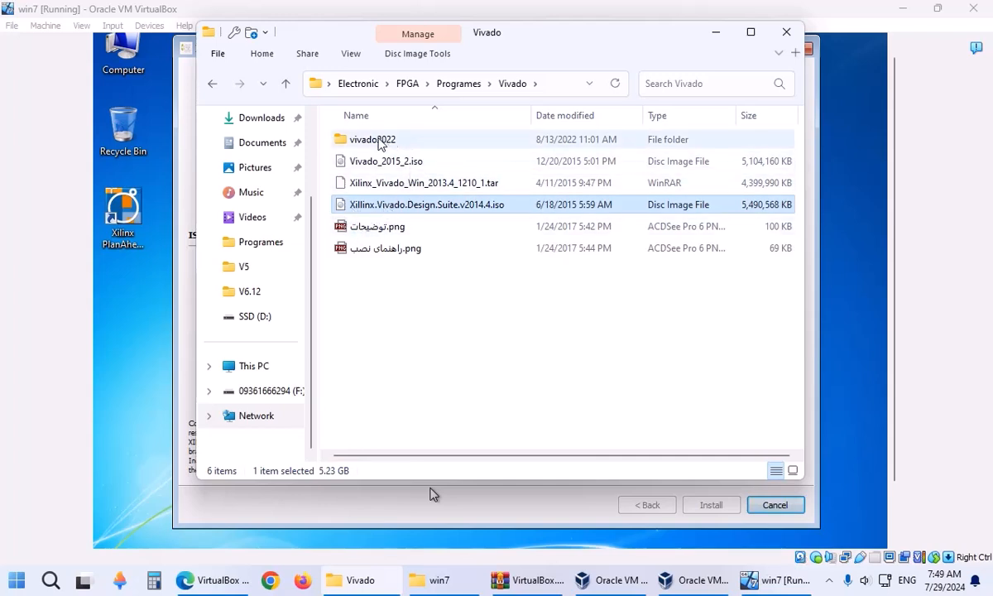
# Check the size of XILINX_ISE_DS_14_7_WIN.iso in Programes\ISE, then minimize the host window.
pyautogui.click(455, 85)
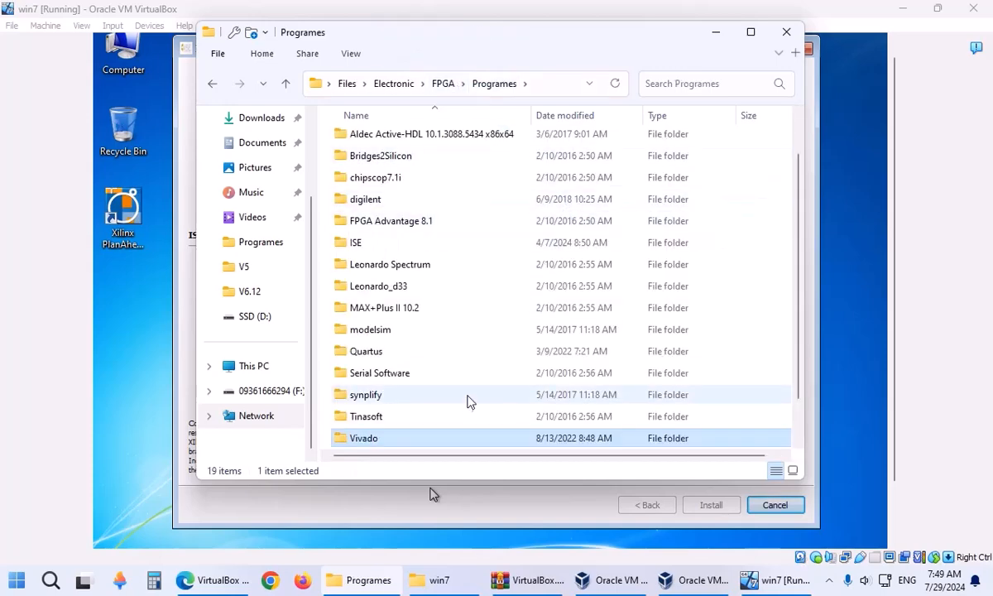
pyautogui.scroll(-1, 467, 401)
pyautogui.scroll(1, 350, 255)
pyautogui.doubleClick(350, 250)
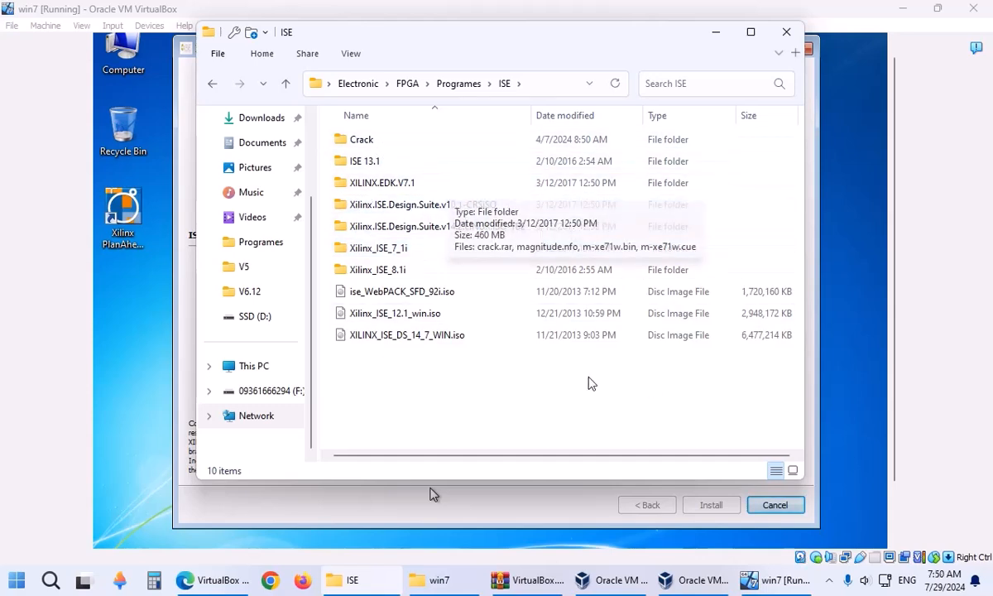
pyautogui.click(658, 336)
pyautogui.click(715, 31)
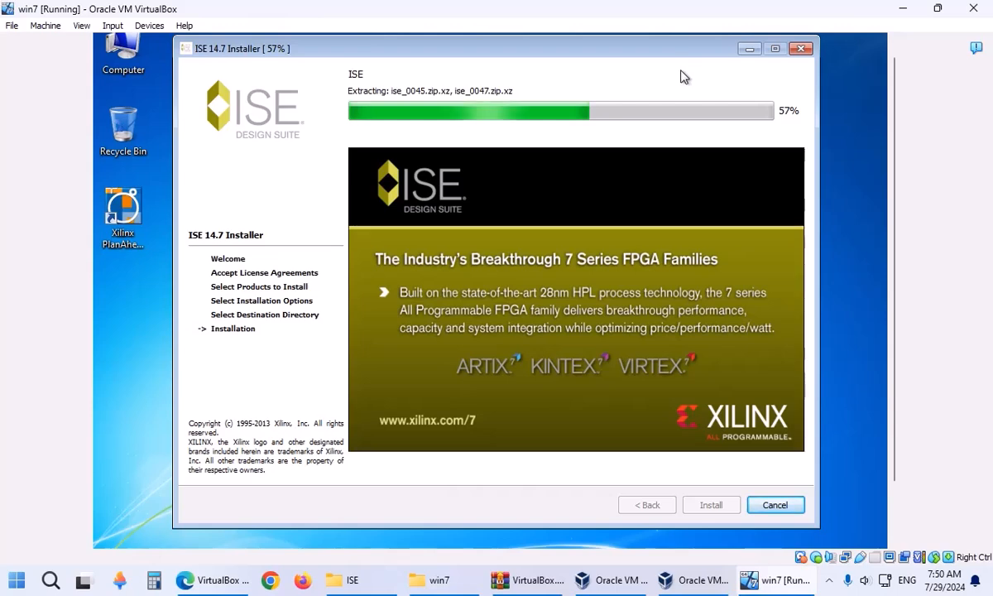
# Show the guest's C:\Xilinx folder, then bring the host's ISE folder window forward.
pyautogui.moveTo(897, 122)
pyautogui.mouseDown()
pyautogui.moveTo(898, 101)
pyautogui.moveTo(893, 199)
pyautogui.moveTo(892, 118)
pyautogui.mouseUp()
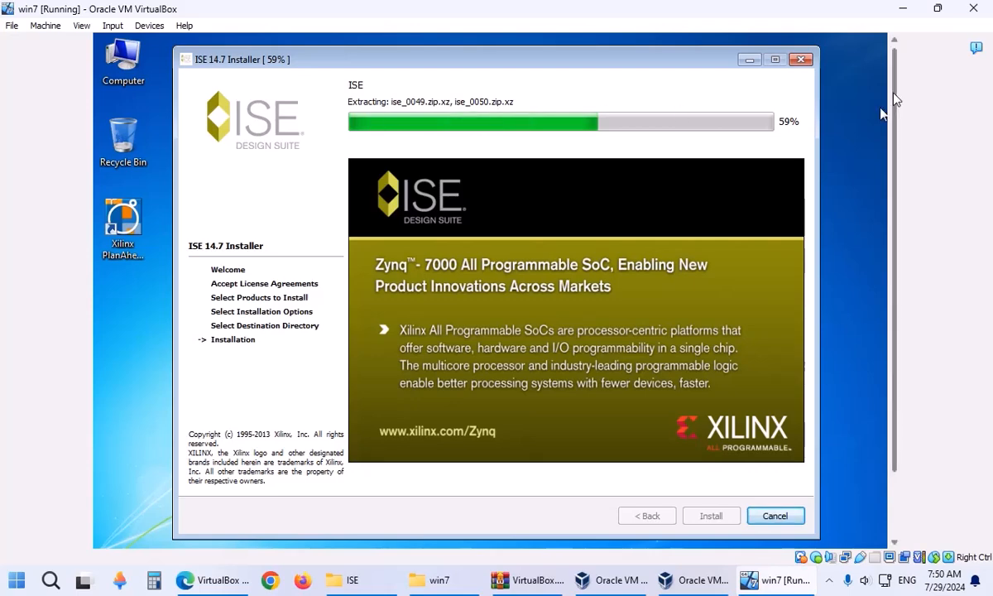
pyautogui.moveTo(893, 110); pyautogui.dragTo(906, 197)
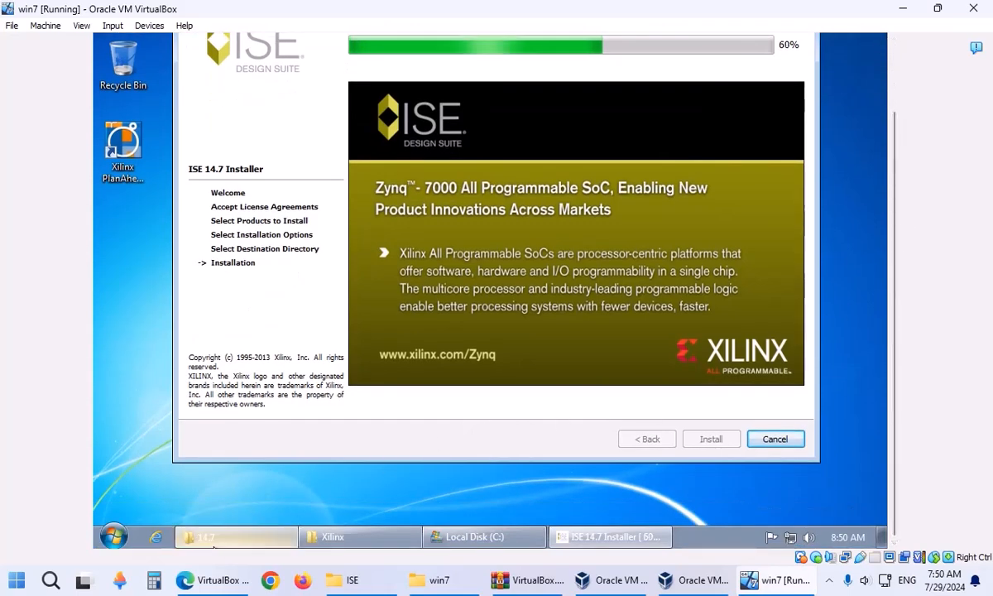
pyautogui.click(248, 536)
pyautogui.moveTo(896, 132); pyautogui.dragTo(896, 65)
pyautogui.click(326, 54)
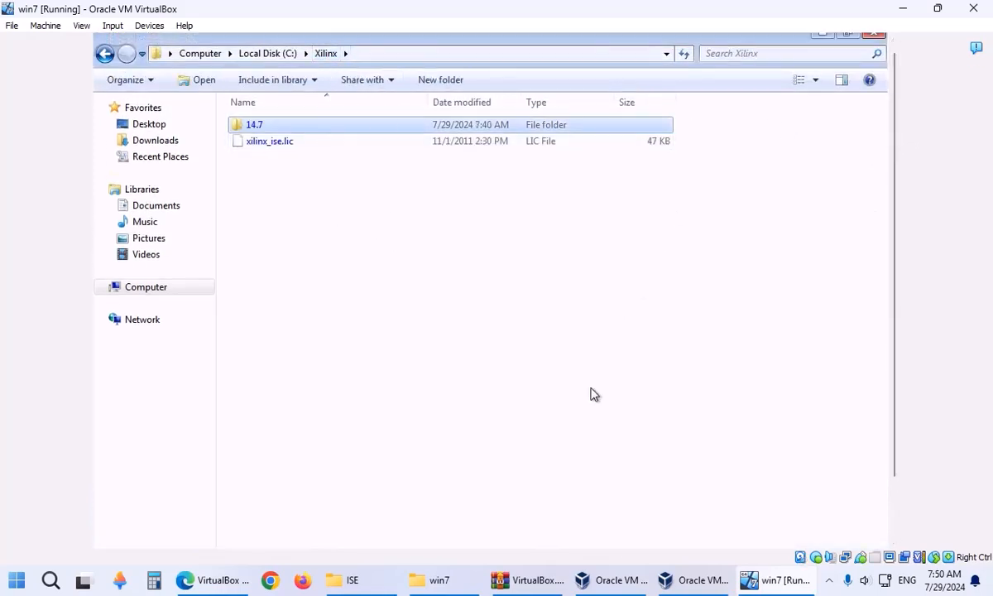
pyautogui.click(345, 579)
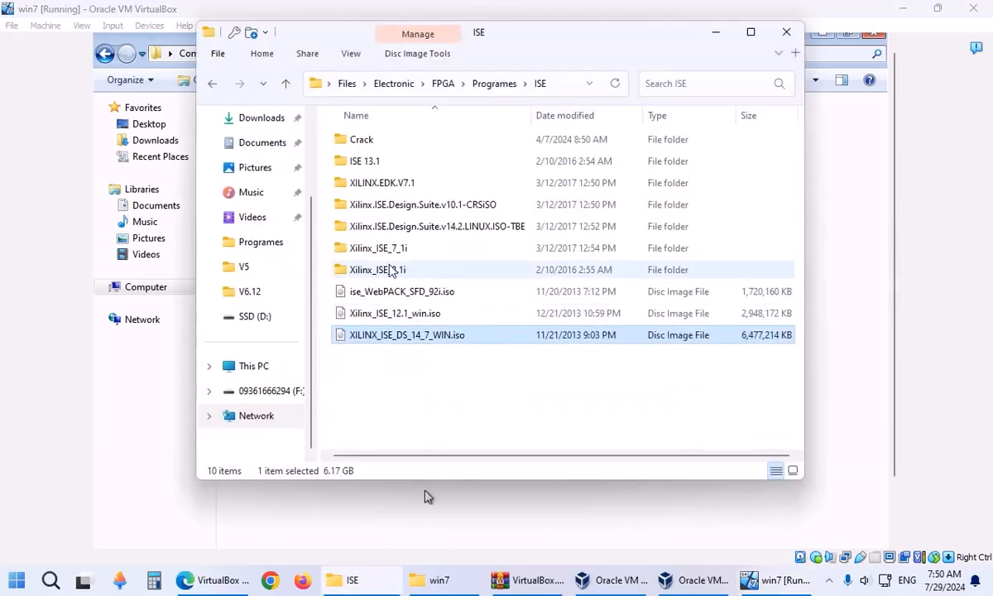
pyautogui.doubleClick(378, 169)
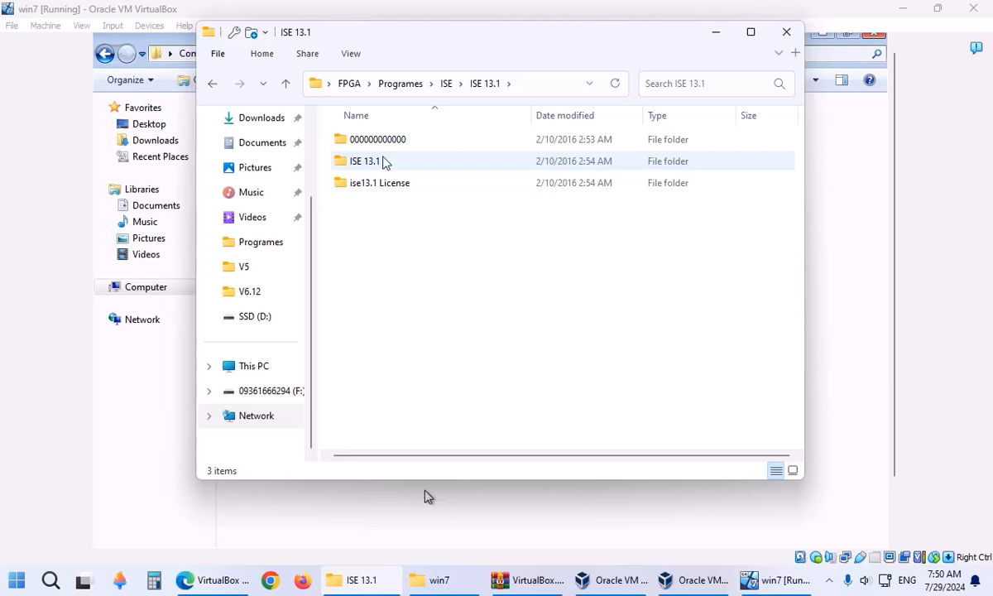
pyautogui.click(446, 88)
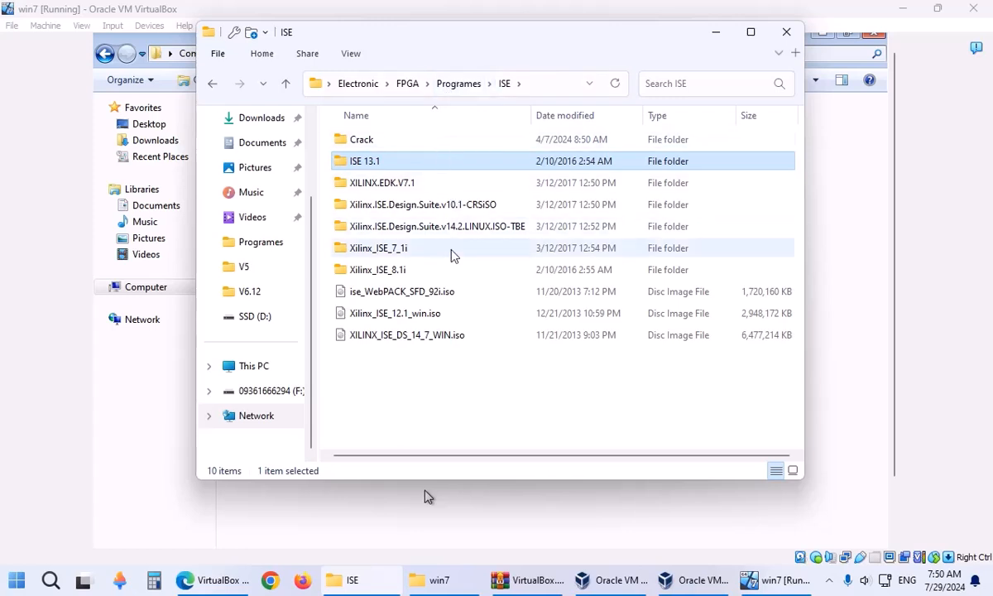
pyautogui.click(455, 334)
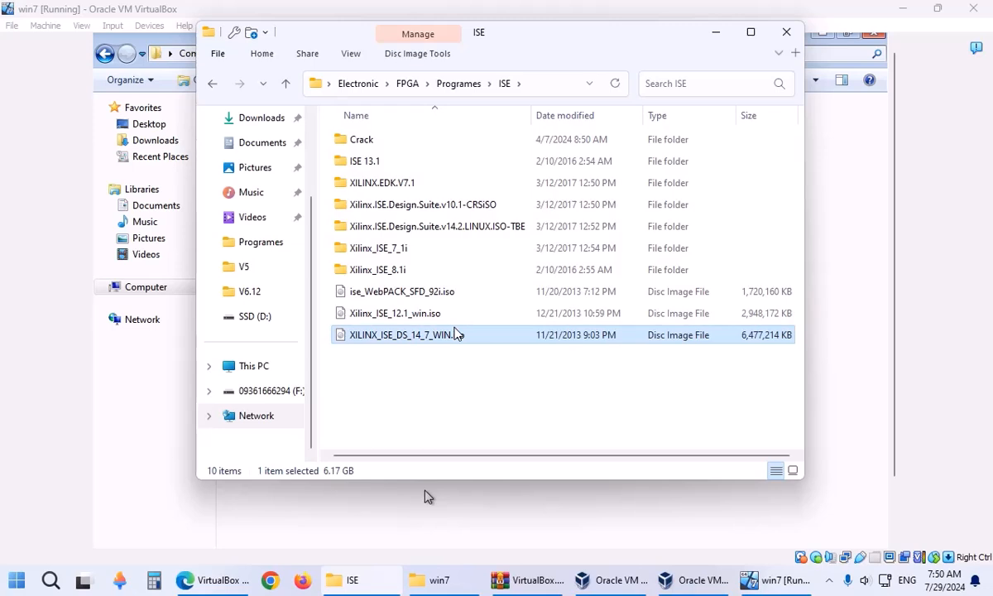
pyautogui.doubleClick(407, 162)
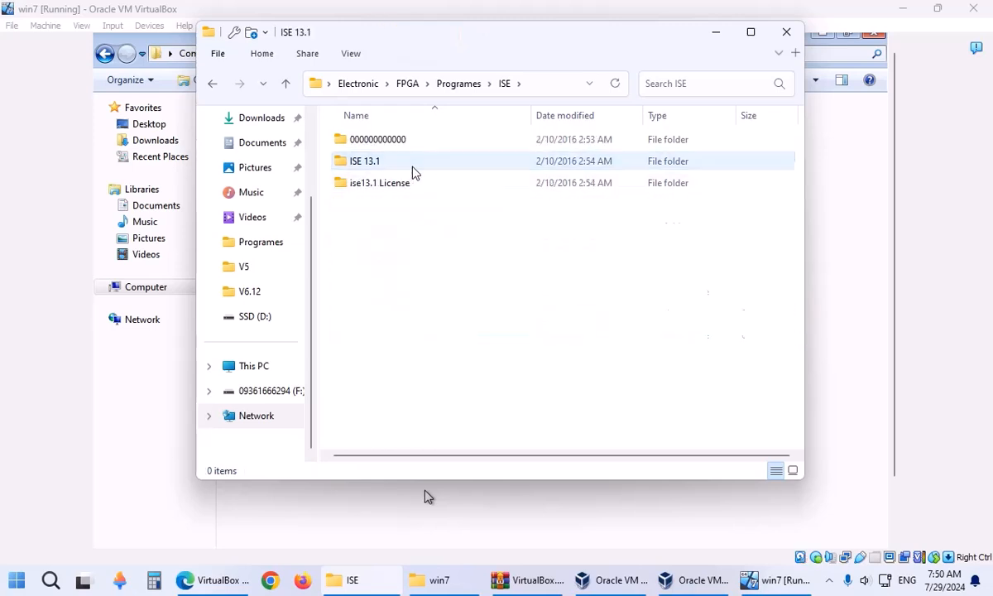
pyautogui.doubleClick(395, 141)
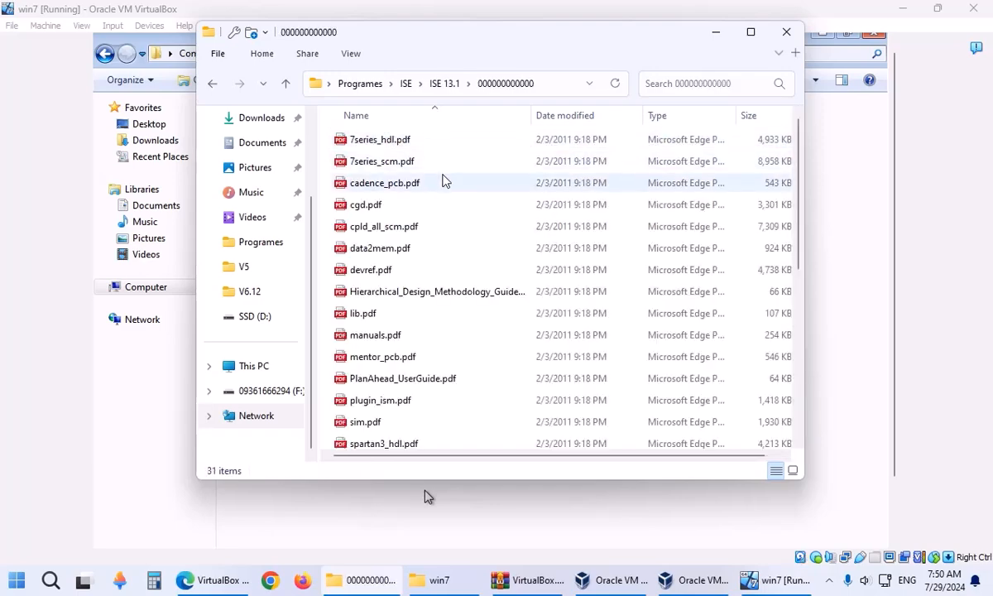
pyautogui.scroll(-4, 443, 179)
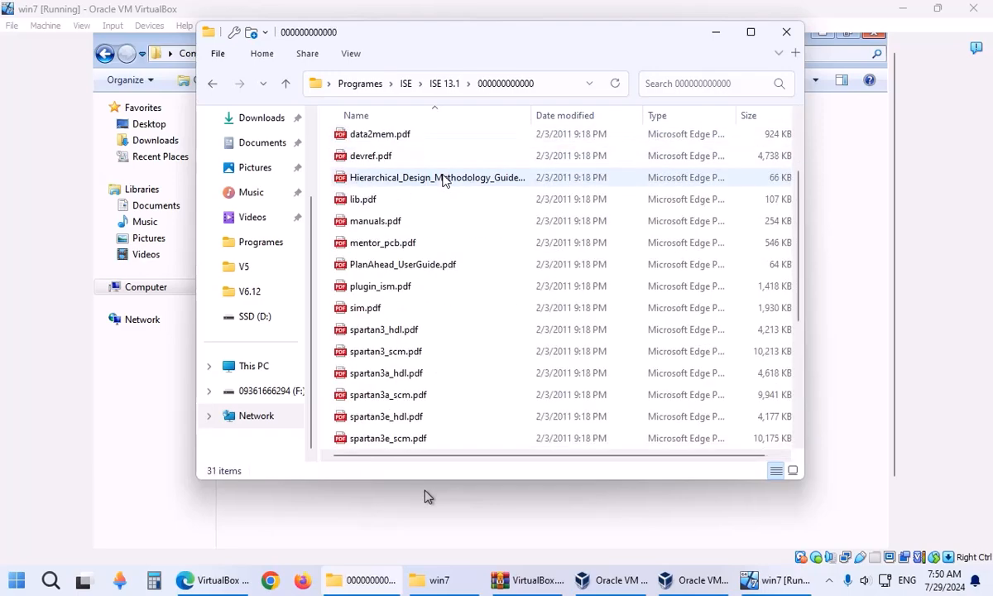
pyautogui.click(447, 91)
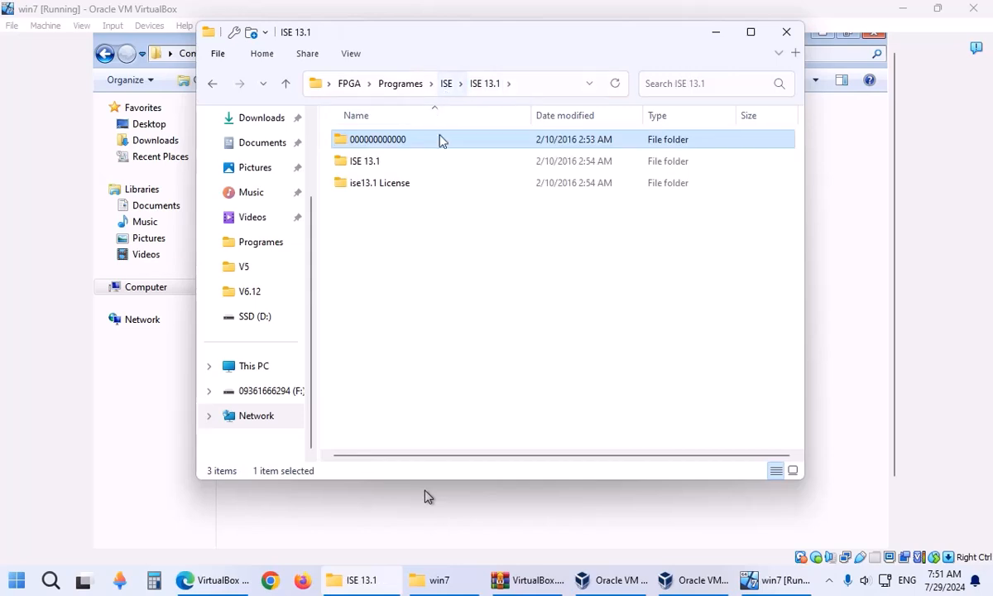
pyautogui.doubleClick(411, 167)
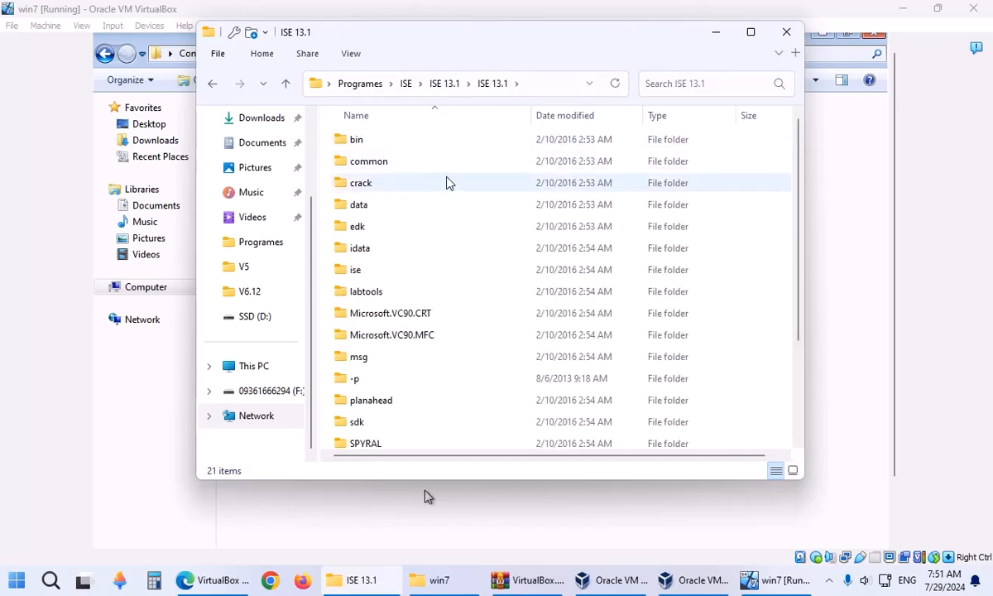
pyautogui.scroll(-2, 405, 239)
pyautogui.scroll(2, 405, 239)
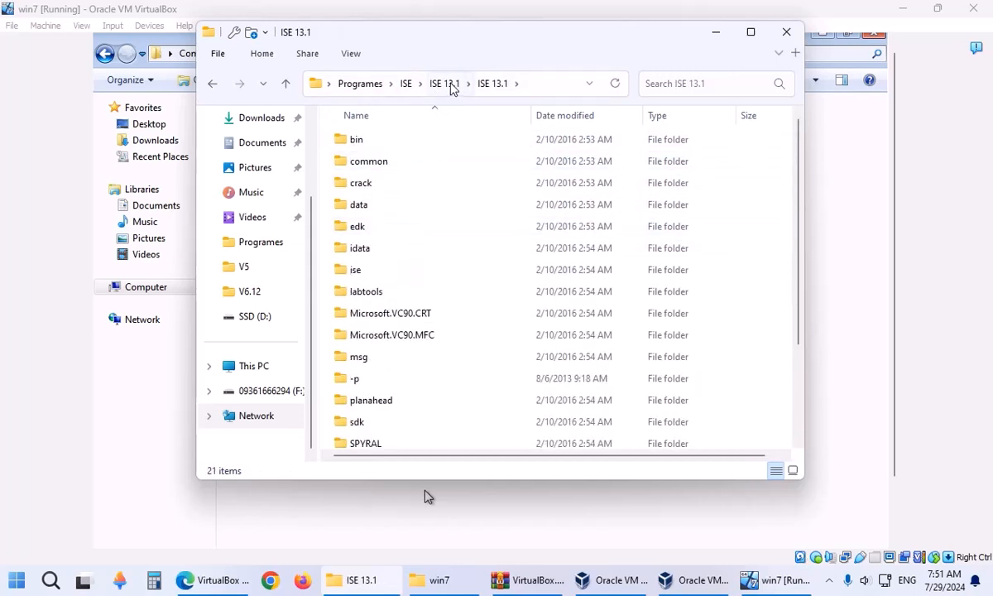
pyautogui.click(449, 86)
# Check the Xilinx_ISE_12.1_win.iso and ise_WebPACK_SFD_92i.iso images, then minimize the host ISE window.
pyautogui.click(418, 92)
pyautogui.scroll(-1, 565, 348)
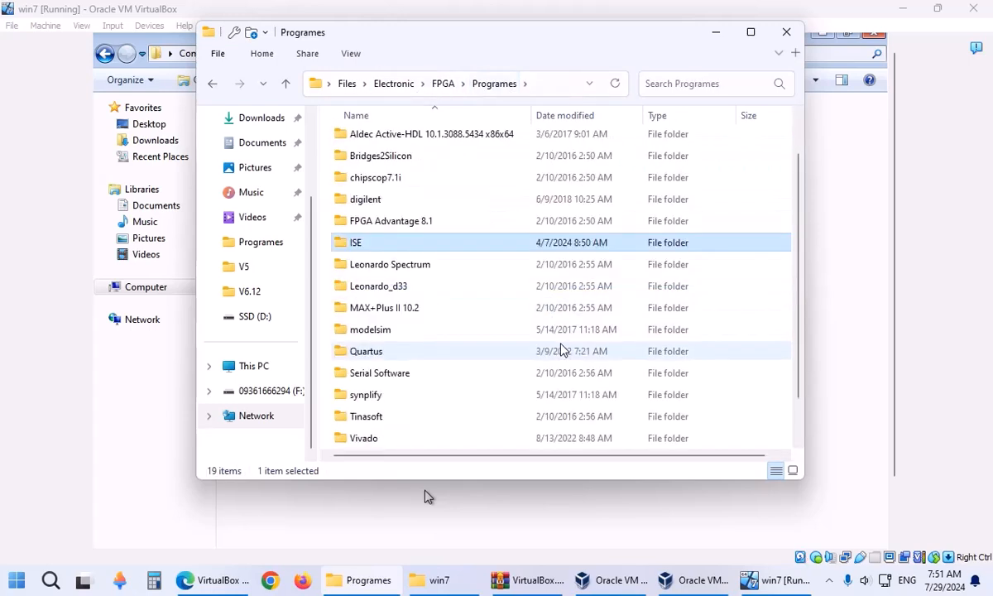
pyautogui.doubleClick(435, 240)
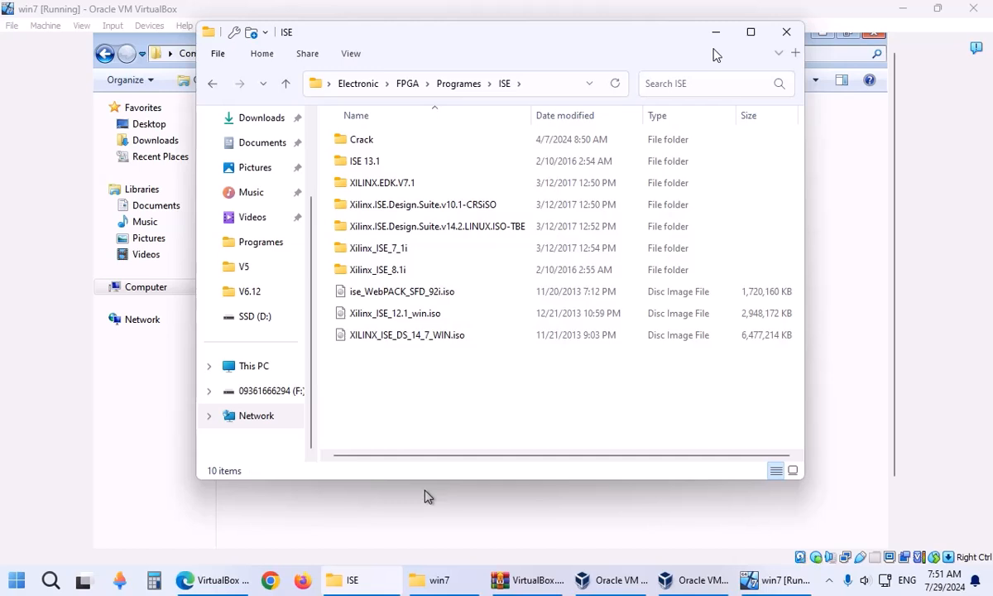
pyautogui.click(390, 314)
pyautogui.click(397, 299)
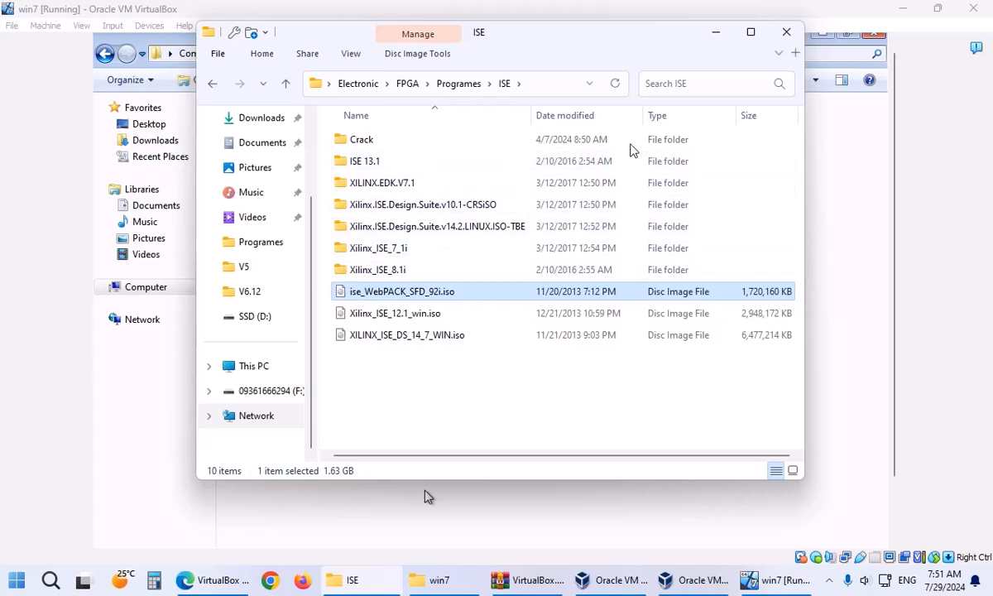
pyautogui.click(717, 33)
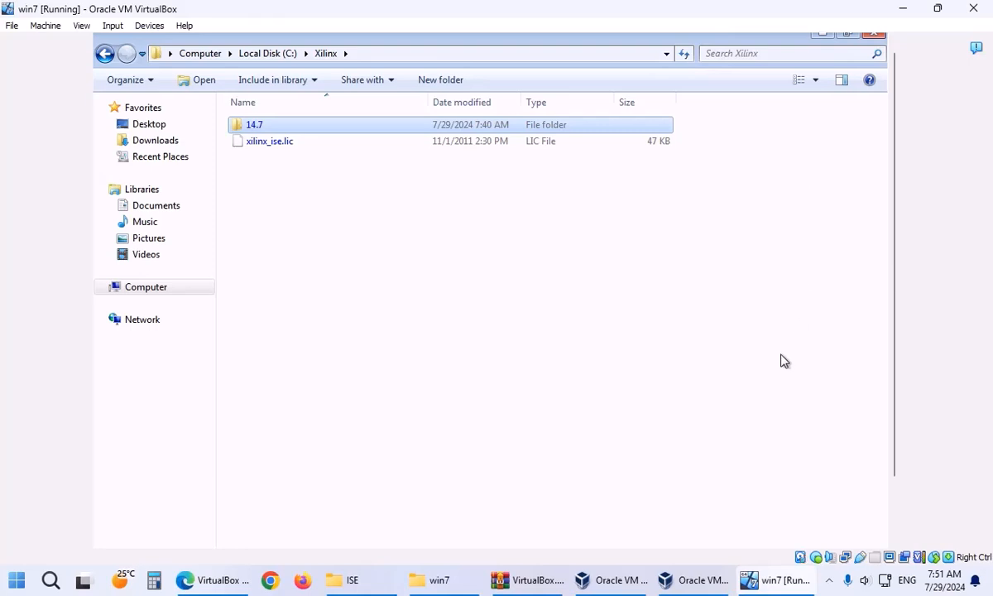
# Bring the ISE 14.7 installer forward over the minimized guest Explorer and watch extraction reach 75%.
pyautogui.moveTo(893, 140); pyautogui.dragTo(902, 226)
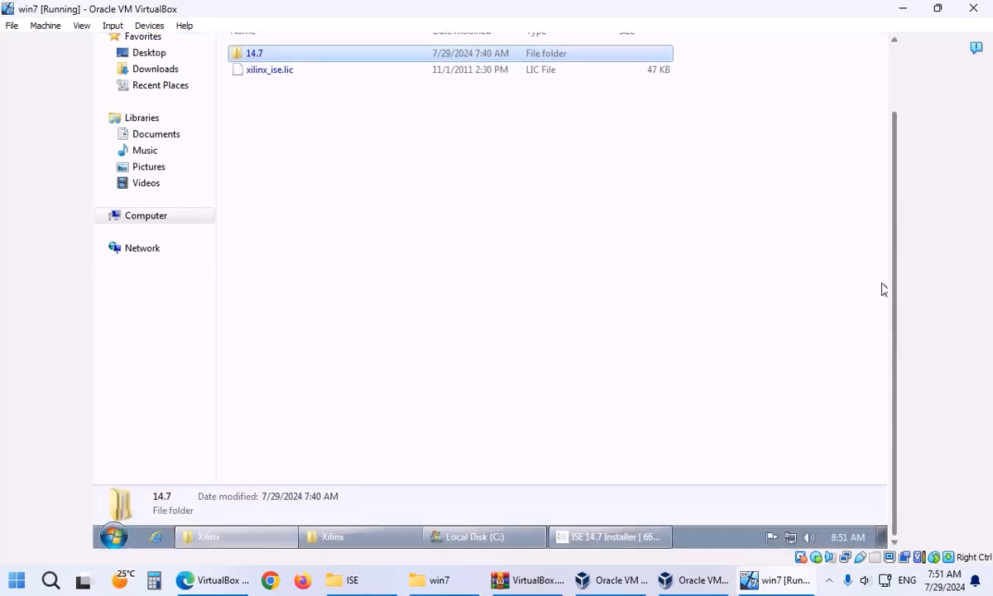
pyautogui.click(629, 538)
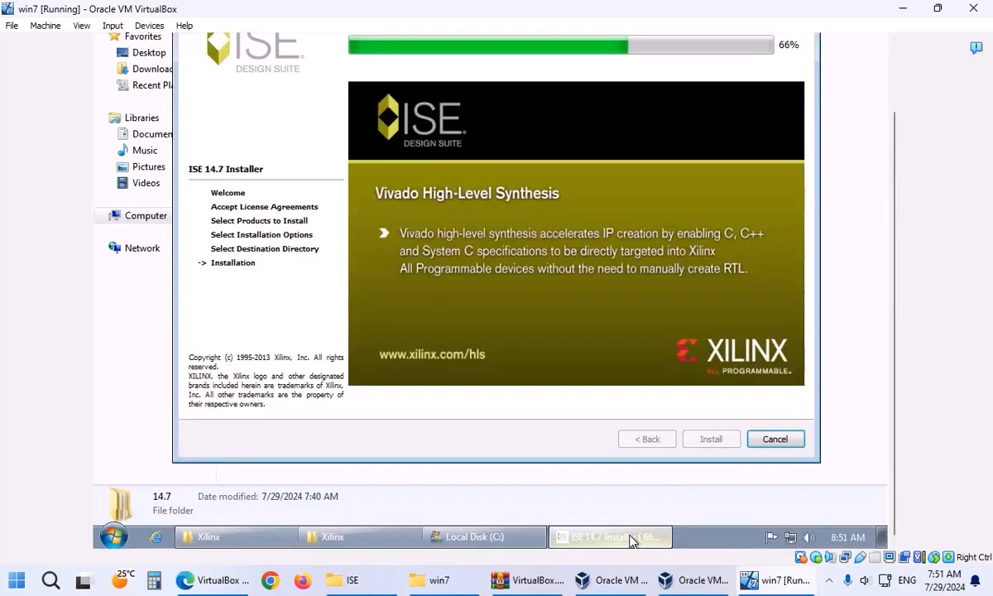
pyautogui.scroll(3, 900, 266)
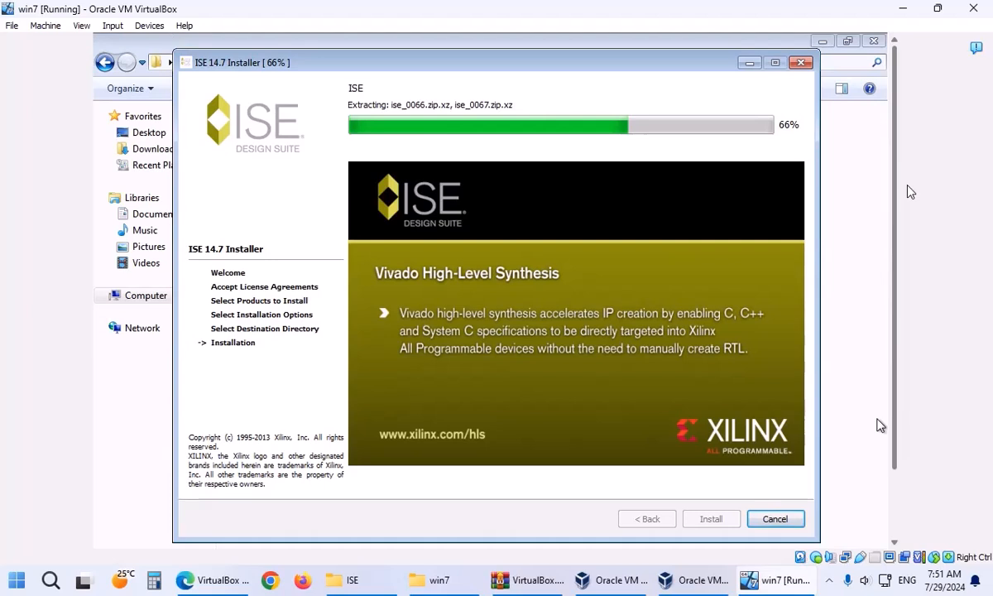
pyautogui.moveTo(908, 186); pyautogui.dragTo(910, 210)
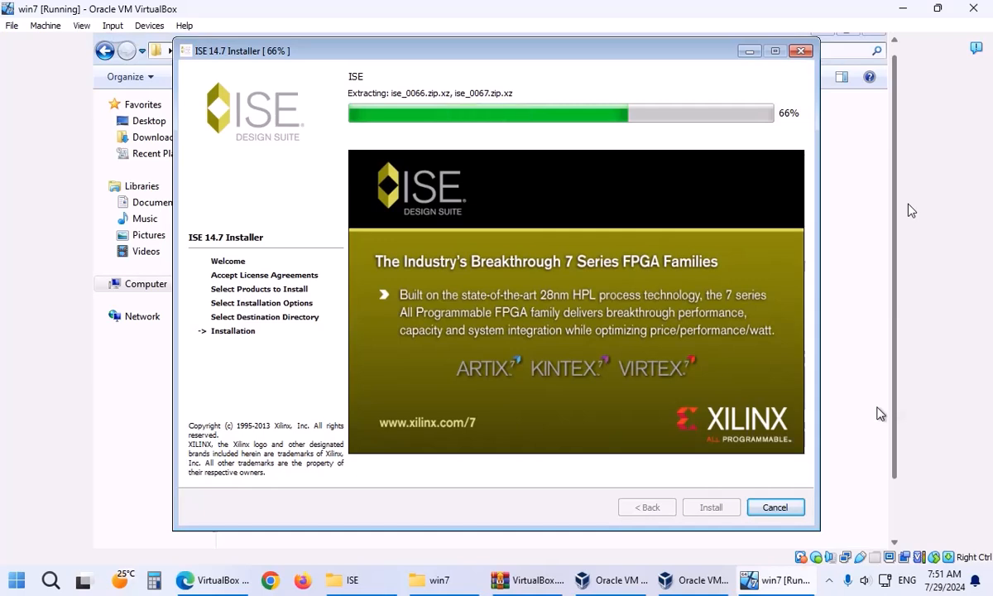
pyautogui.moveTo(907, 210); pyautogui.dragTo(913, 161)
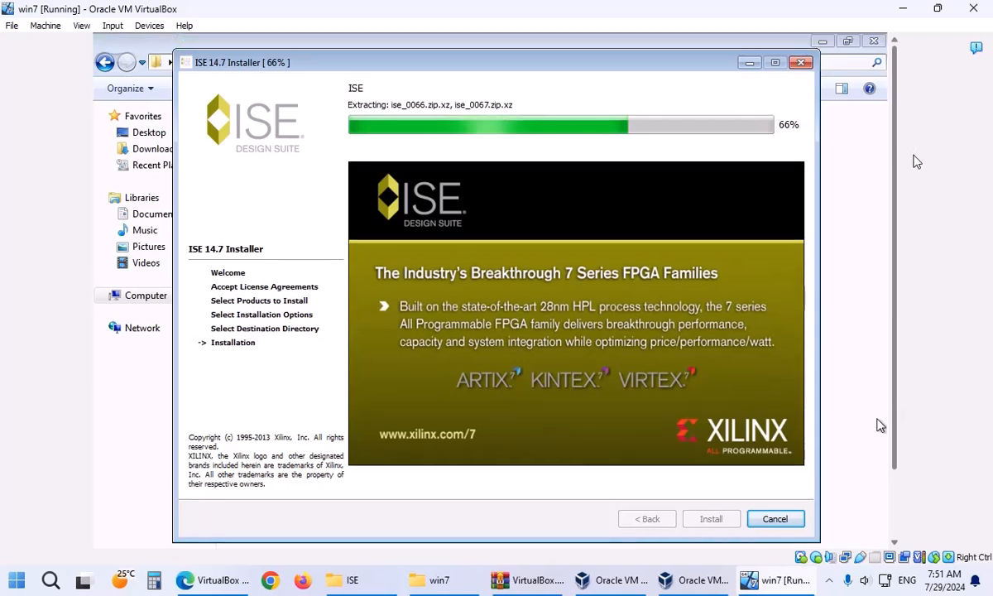
pyautogui.click(824, 41)
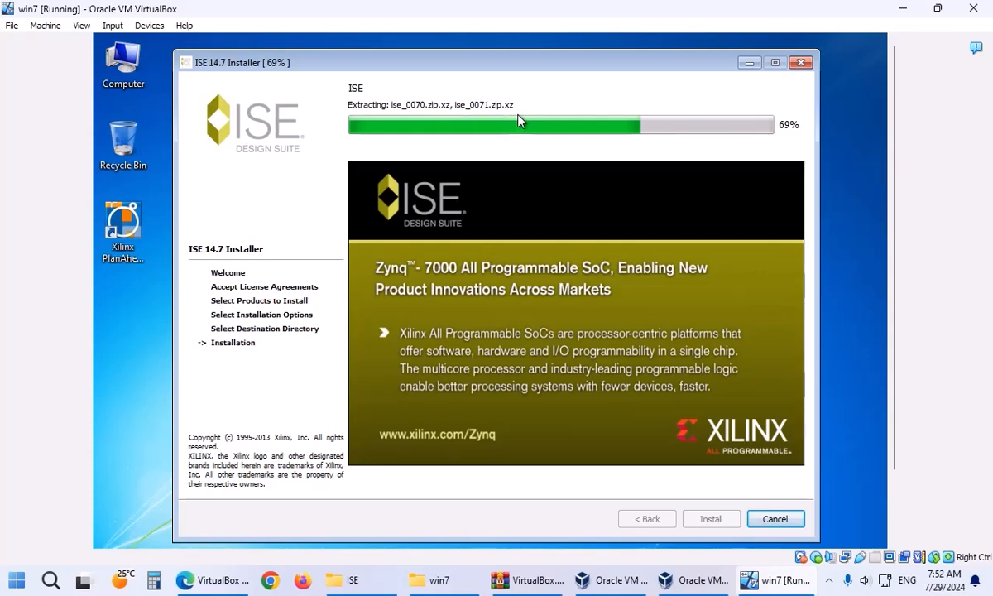
pyautogui.moveTo(894, 166)
pyautogui.mouseDown()
pyautogui.moveTo(894, 244)
pyautogui.moveTo(905, 172)
pyautogui.mouseUp()
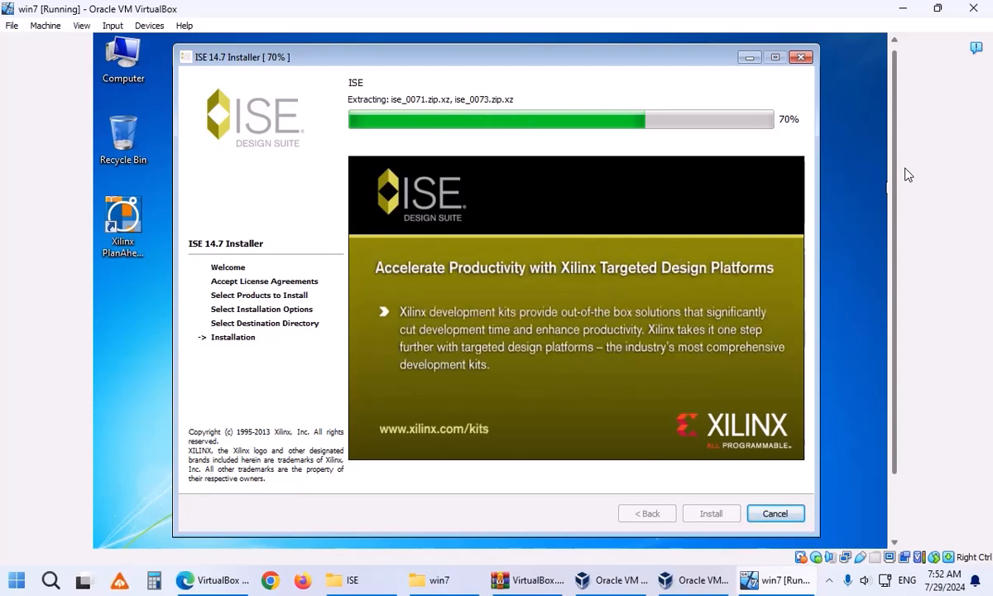
pyautogui.moveTo(904, 169); pyautogui.dragTo(904, 135)
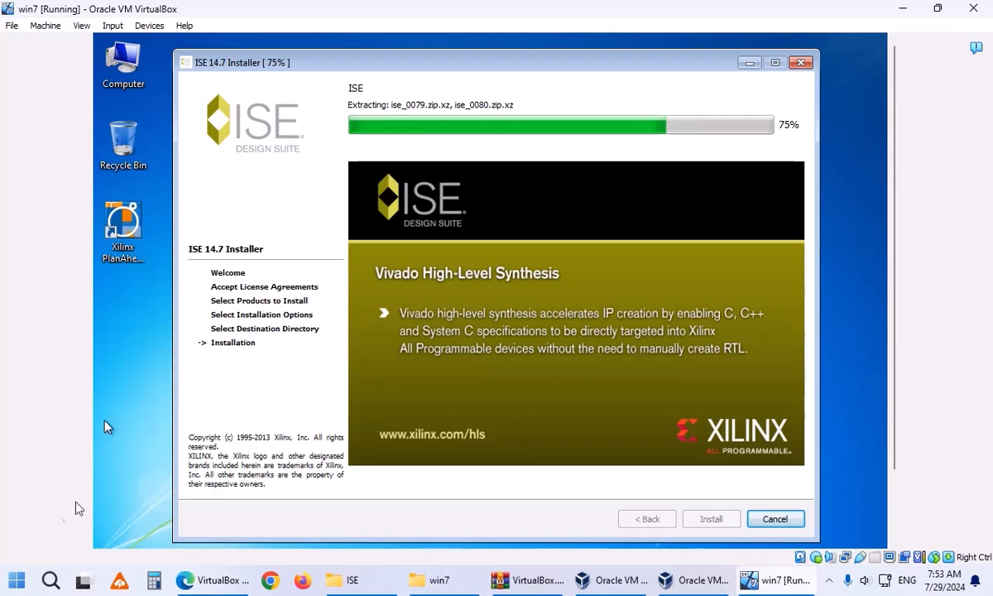
pyautogui.moveTo(895, 293); pyautogui.dragTo(895, 372)
# Review the Start menu's Xilinx Design Tools > ISE Design Suite 14.7 shortcuts, including PlanAhead and EDK, then close it.
pyautogui.click(114, 536)
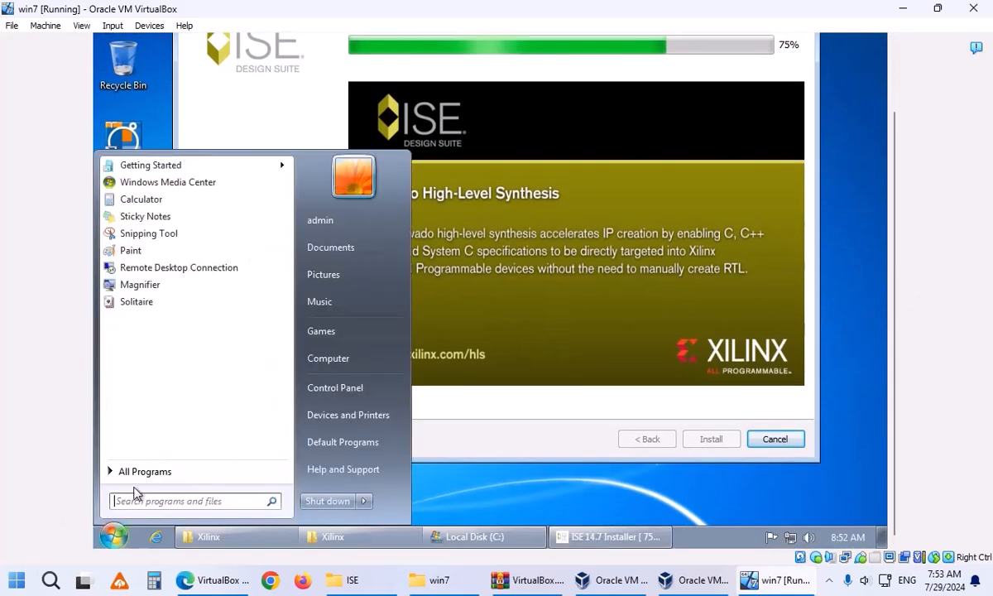
pyautogui.click(137, 471)
pyautogui.click(151, 357)
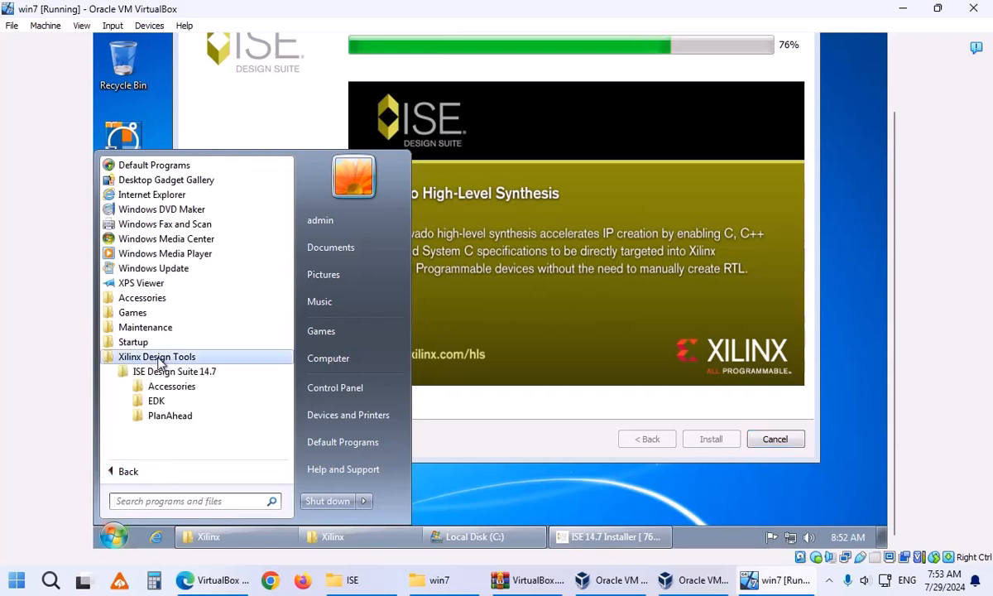
pyautogui.click(189, 415)
pyautogui.click(191, 401)
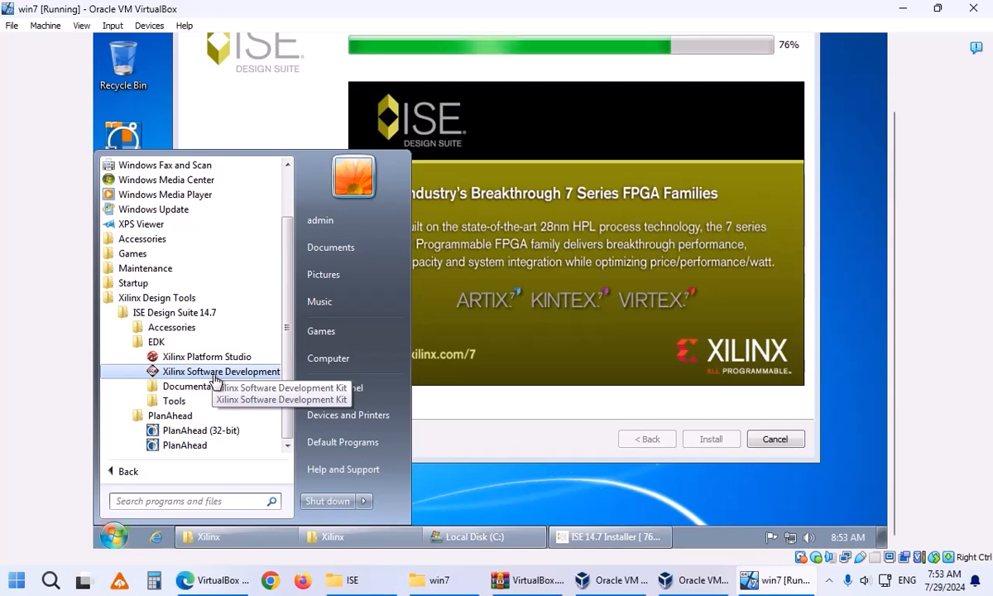
pyautogui.click(469, 433)
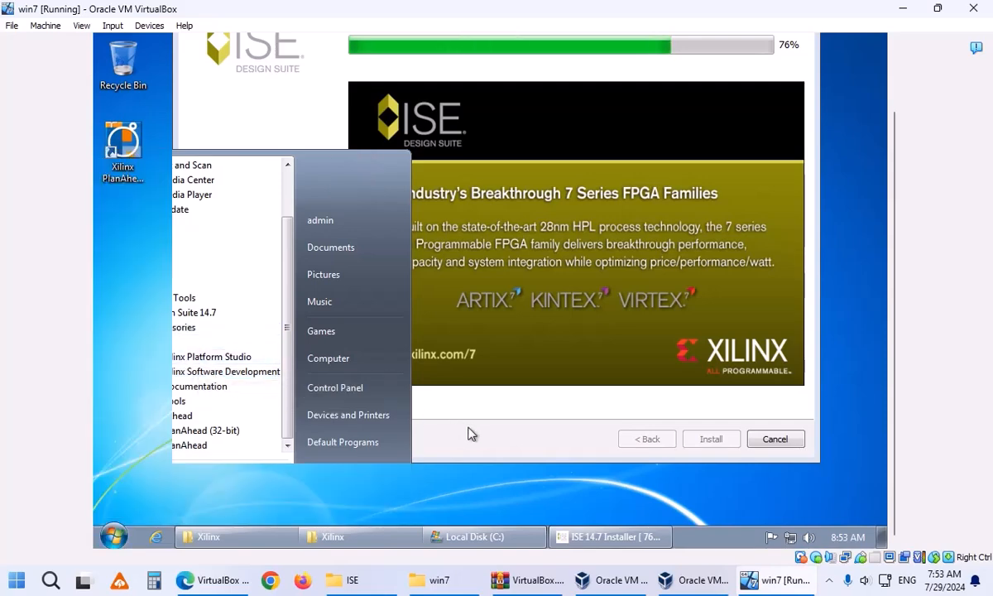
pyautogui.moveTo(893, 258); pyautogui.dragTo(890, 199)
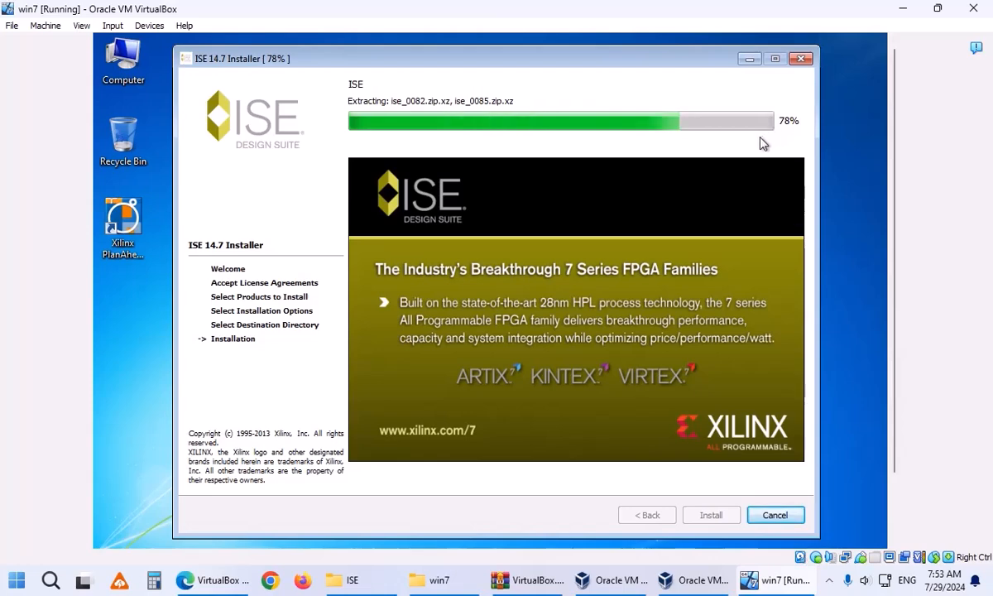
# Adjust the view while the ISE installer extracts files until the Visual C++ 2008 Redistributable Setup appears.
pyautogui.moveTo(891, 151); pyautogui.dragTo(910, 133)
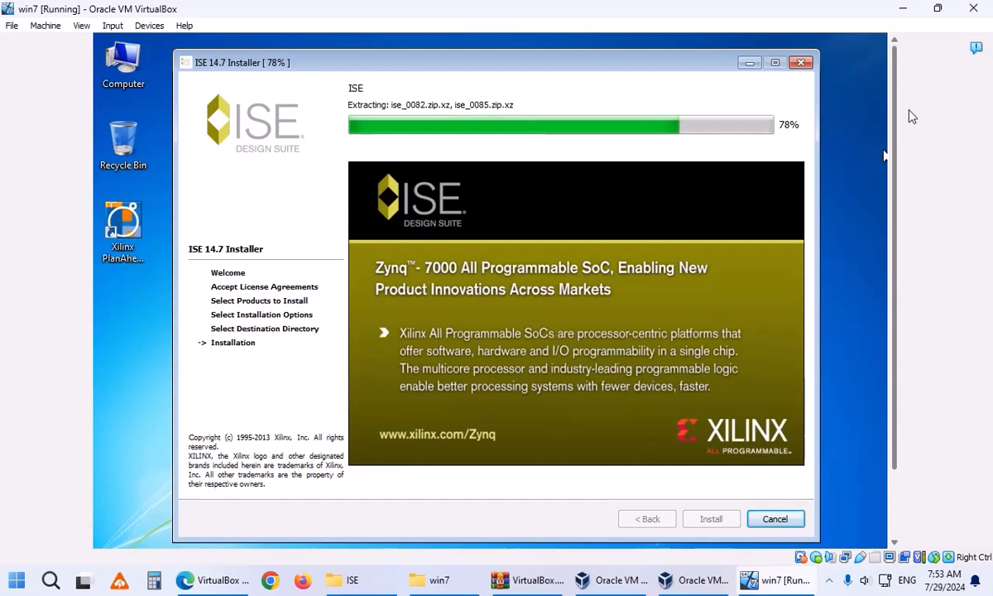
pyautogui.moveTo(912, 126)
pyautogui.mouseDown()
pyautogui.moveTo(914, 230)
pyautogui.moveTo(916, 137)
pyautogui.mouseUp()
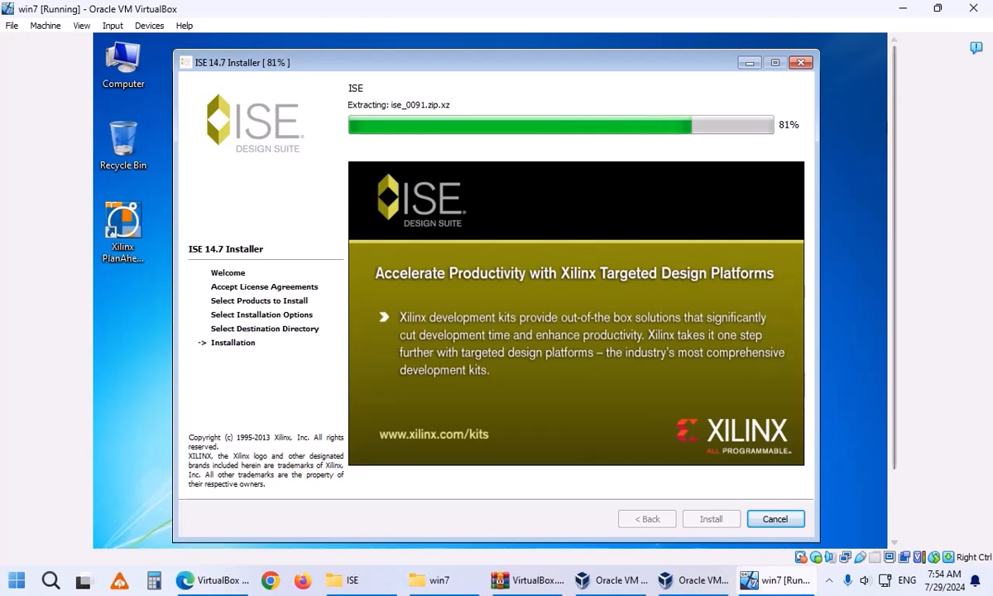
pyautogui.moveTo(898, 137); pyautogui.dragTo(892, 187)
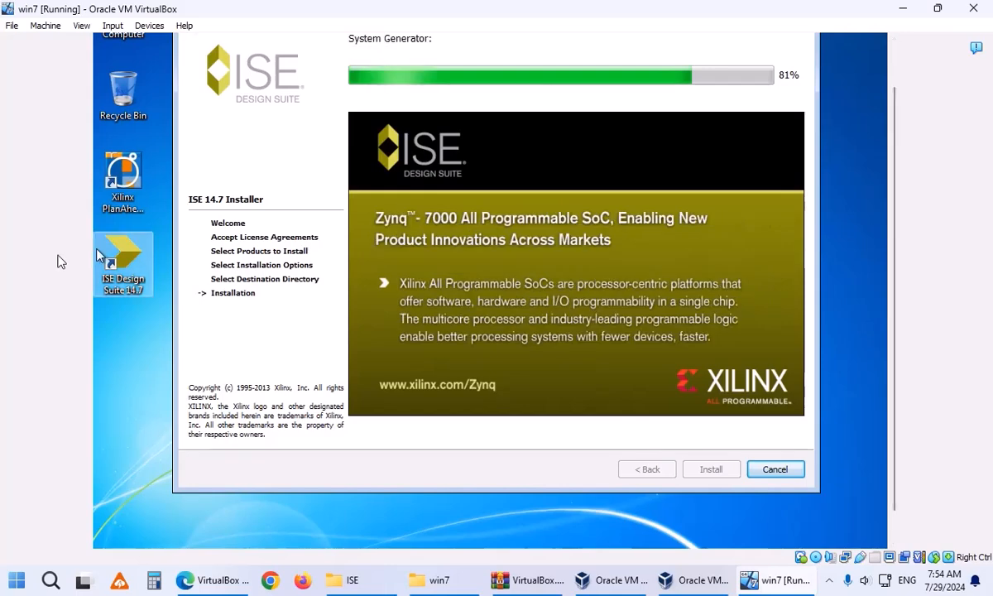
pyautogui.moveTo(895, 155); pyautogui.dragTo(907, 191)
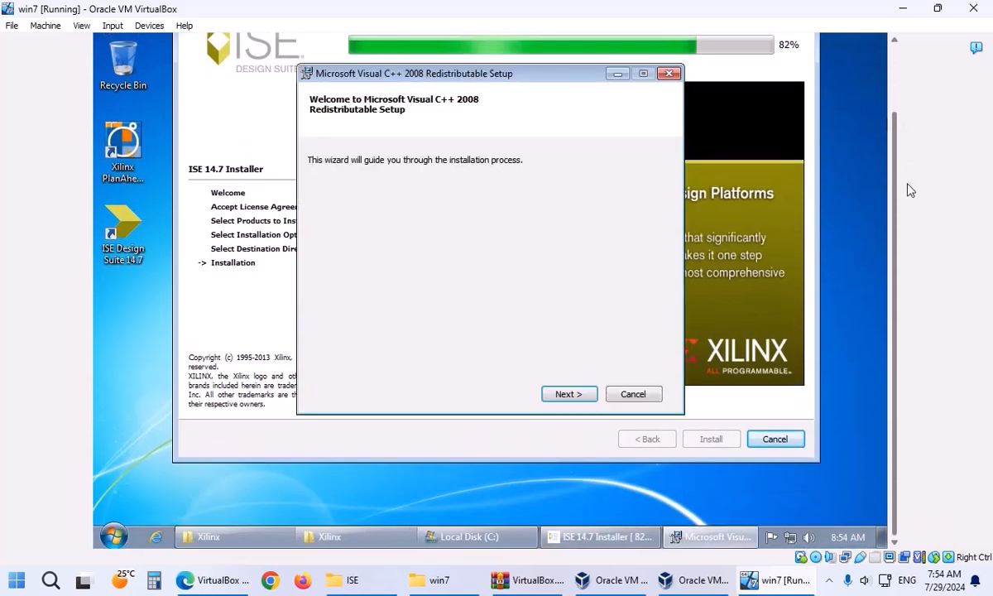
# Install the first Visual C++ 2008 Redistributable, accepting its license terms.
pyautogui.click(567, 395)
pyautogui.click(429, 363)
pyautogui.click(564, 395)
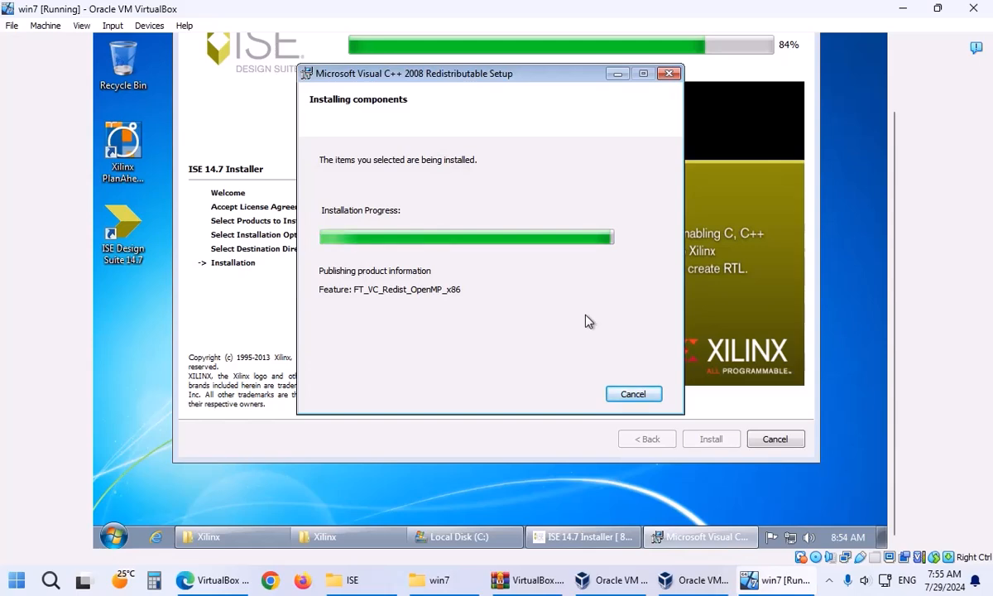
pyautogui.click(632, 394)
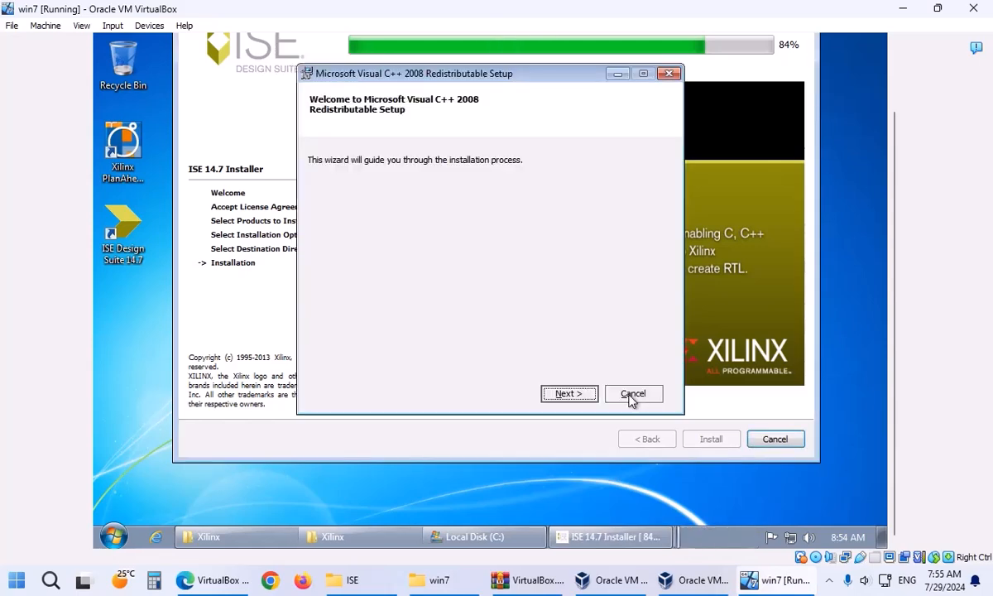
# Install the second Visual C++ 2008 Redistributable, accepting its license terms.
pyautogui.click(581, 397)
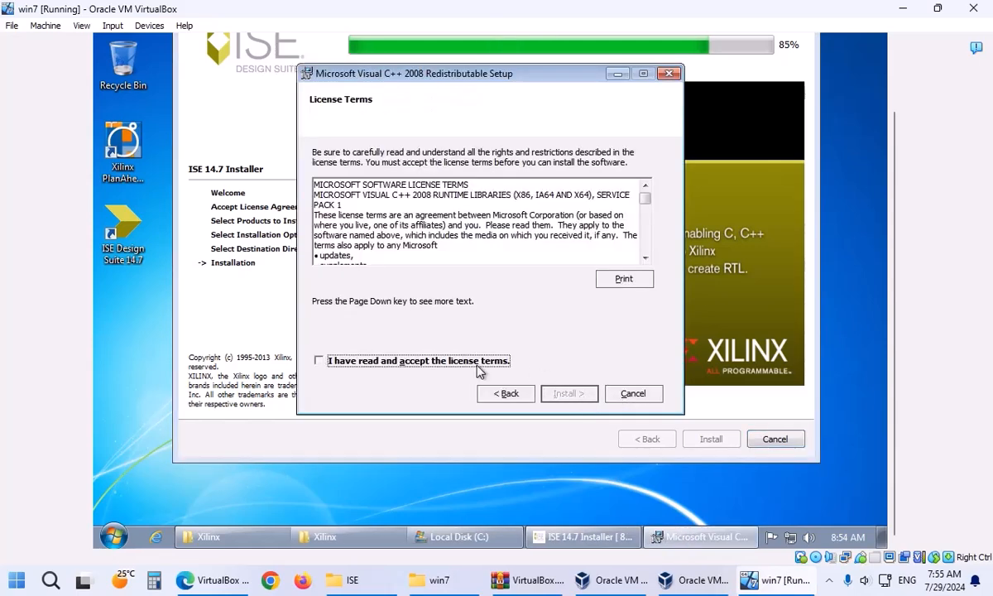
pyautogui.click(478, 361)
pyautogui.click(569, 393)
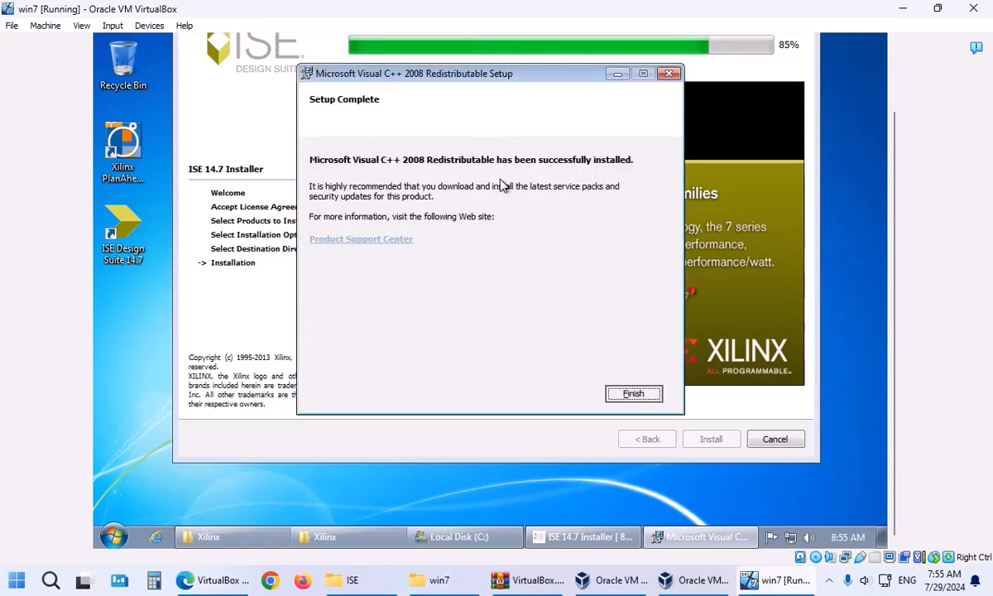
pyautogui.click(629, 397)
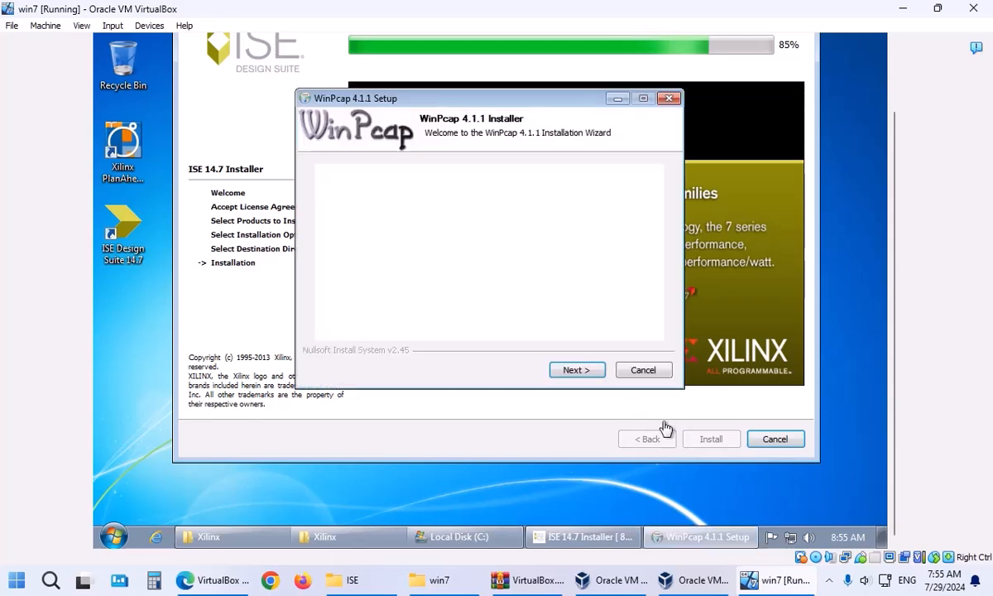
# Install WinPcap 4.1.1 with its driver starting at boot.
pyautogui.click(578, 371)
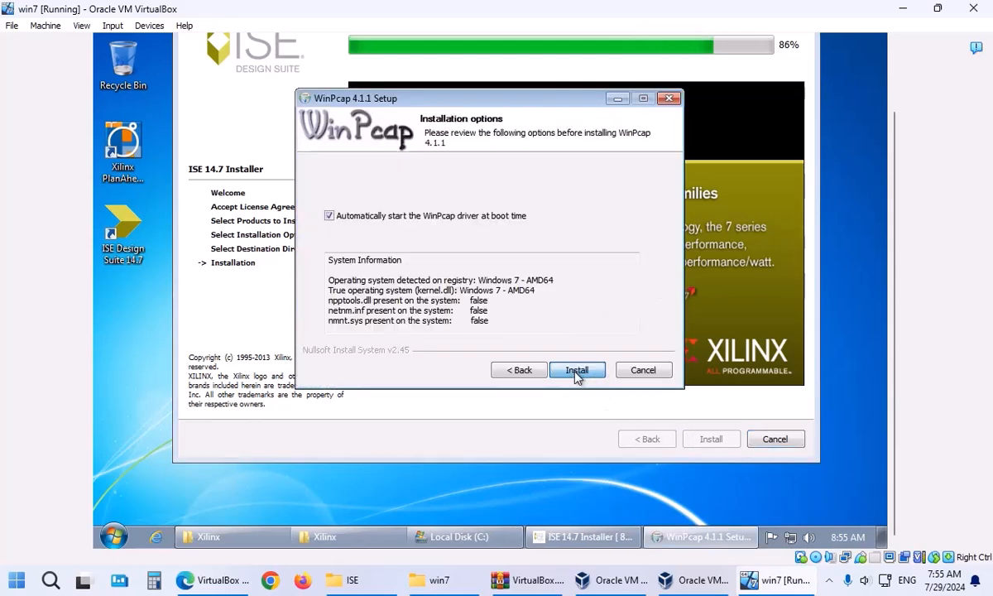
pyautogui.click(577, 370)
pyautogui.click(576, 373)
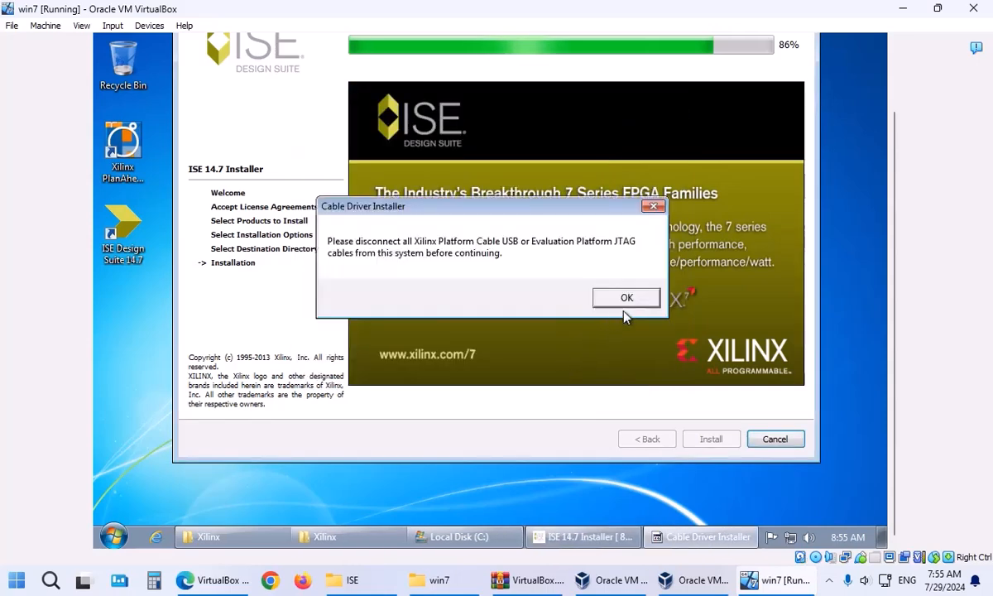
# Acknowledge the cable disconnection notice and allow the Xilinx cable driver software to install.
pyautogui.click(626, 298)
pyautogui.click(547, 308)
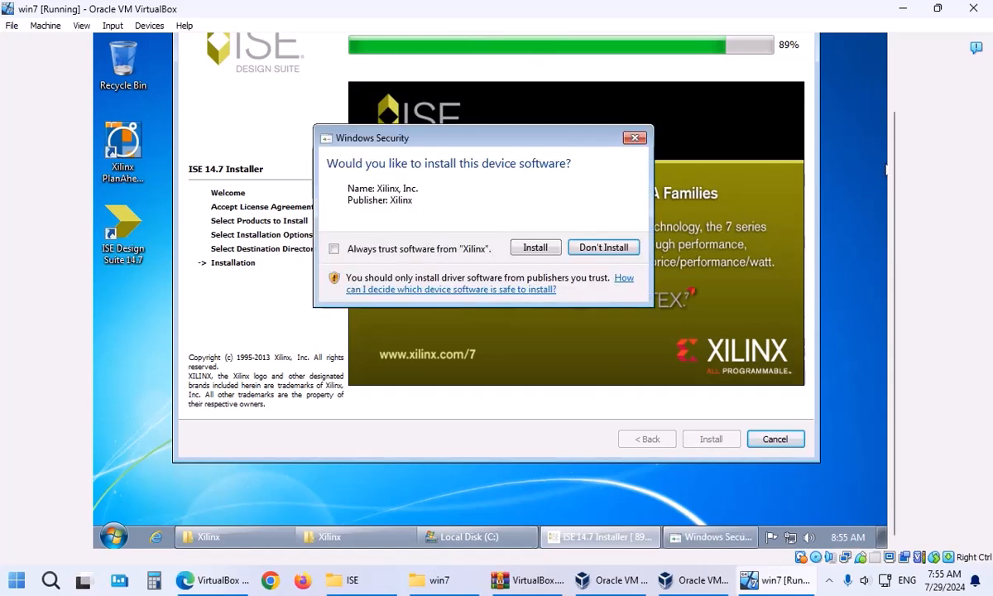
pyautogui.click(536, 248)
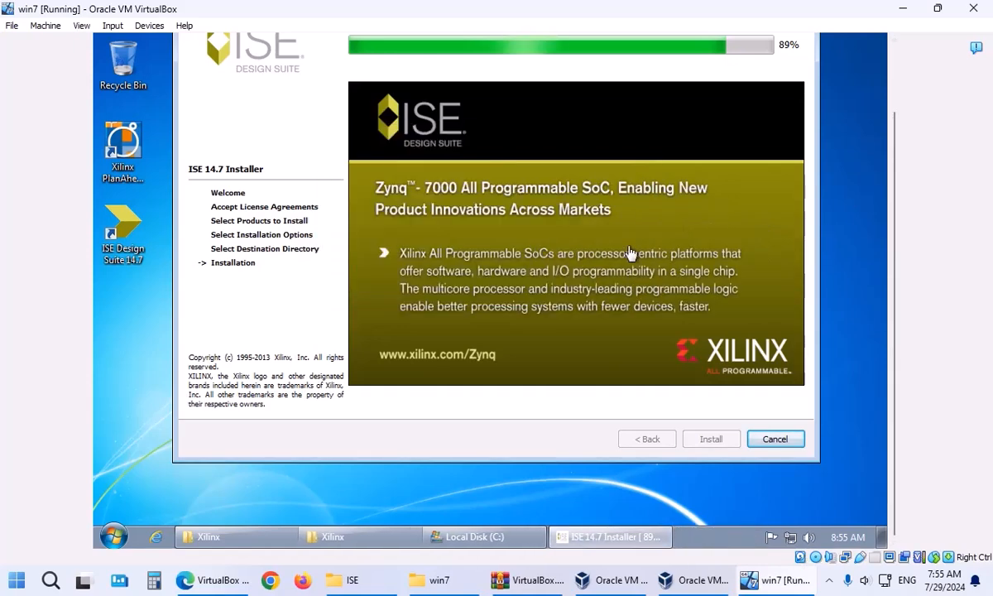
pyautogui.scroll(1, 895, 132)
pyautogui.moveTo(895, 133); pyautogui.dragTo(895, 215)
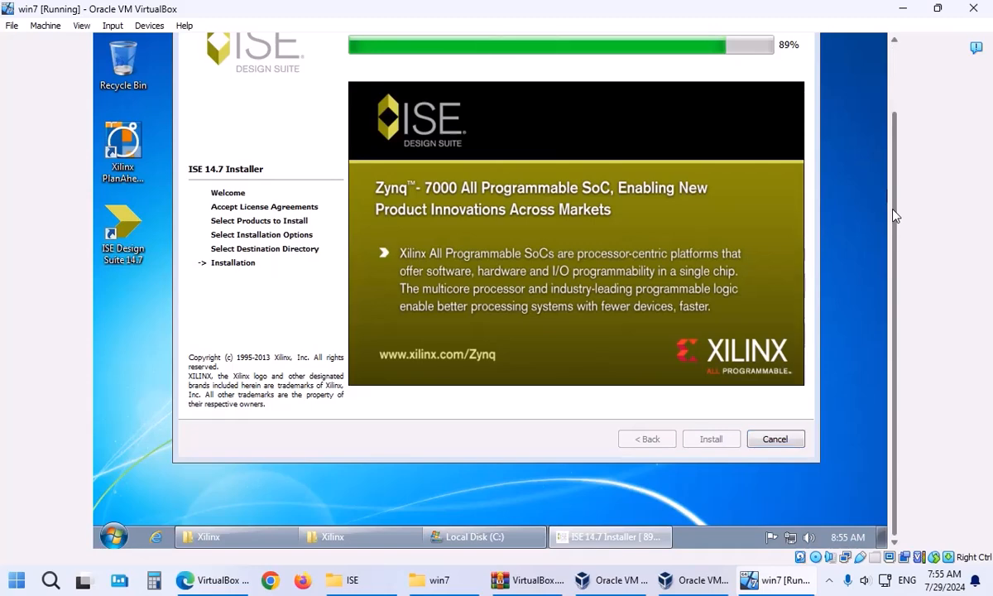
pyautogui.moveTo(894, 215); pyautogui.dragTo(895, 167)
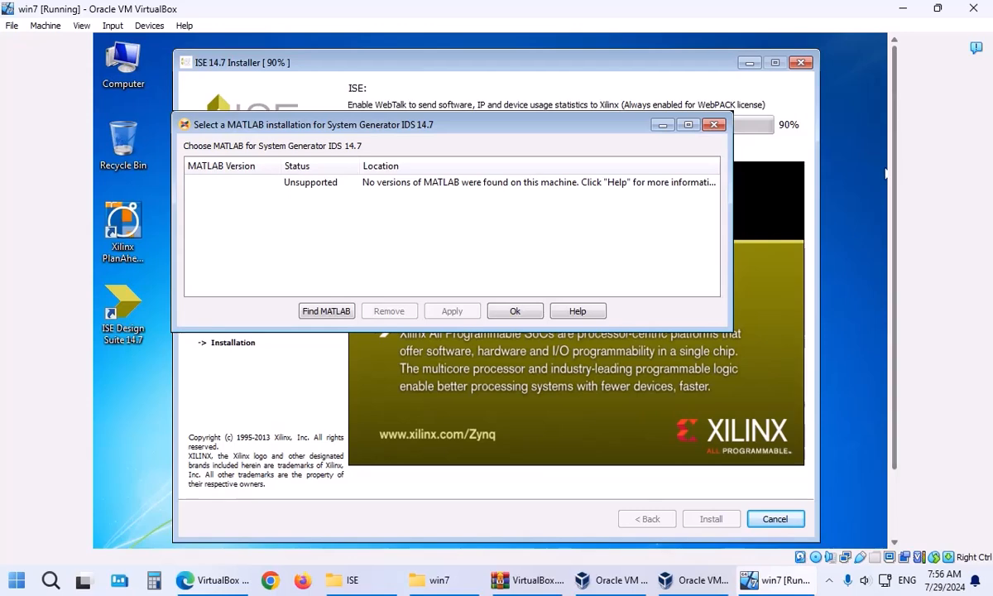
# Skip the MATLAB selection and open the Manage Licenses page of the License Configuration Manager.
pyautogui.click(514, 311)
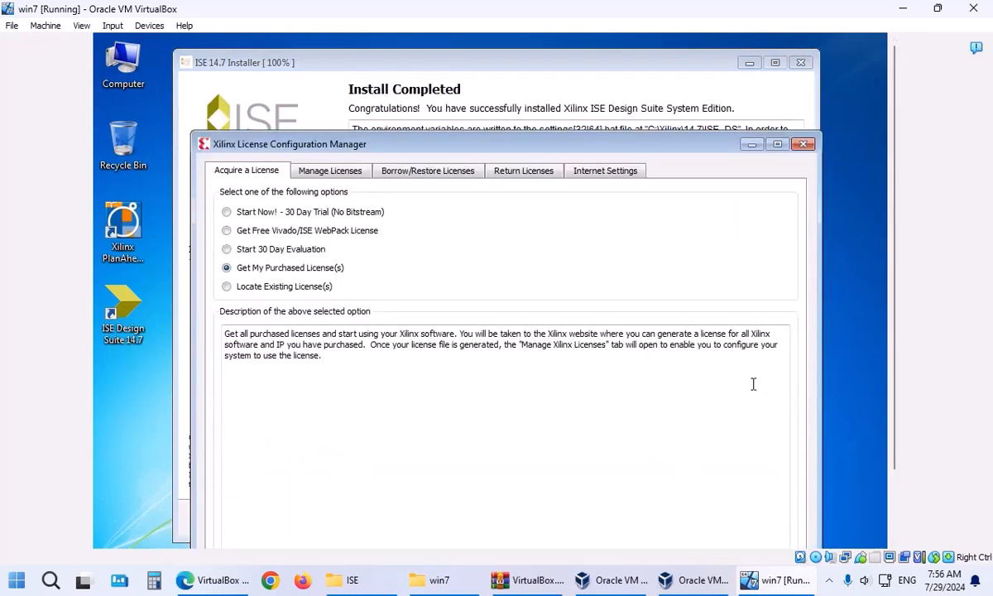
pyautogui.click(314, 176)
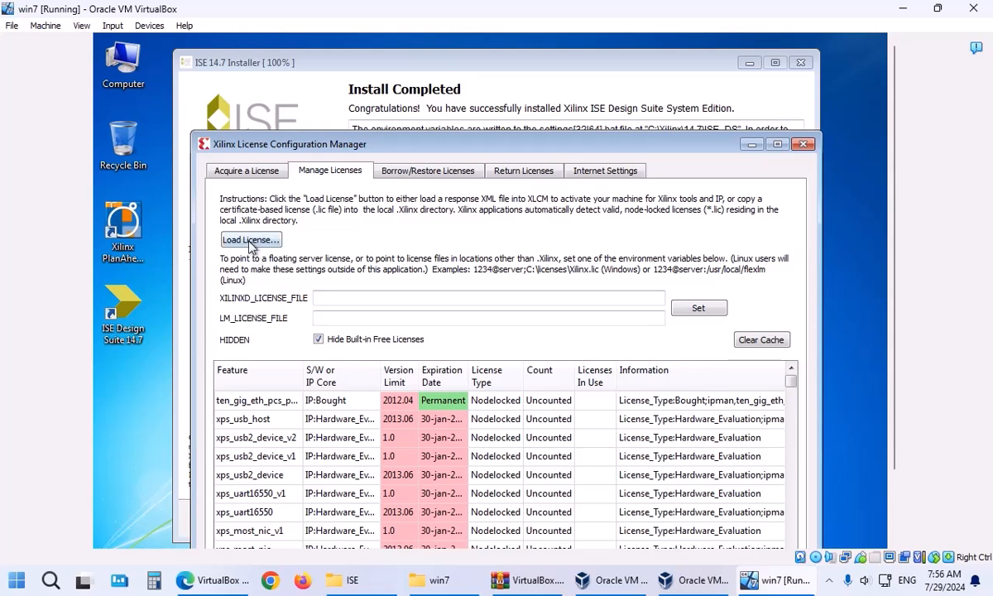
pyautogui.moveTo(263, 142); pyautogui.dragTo(256, 91)
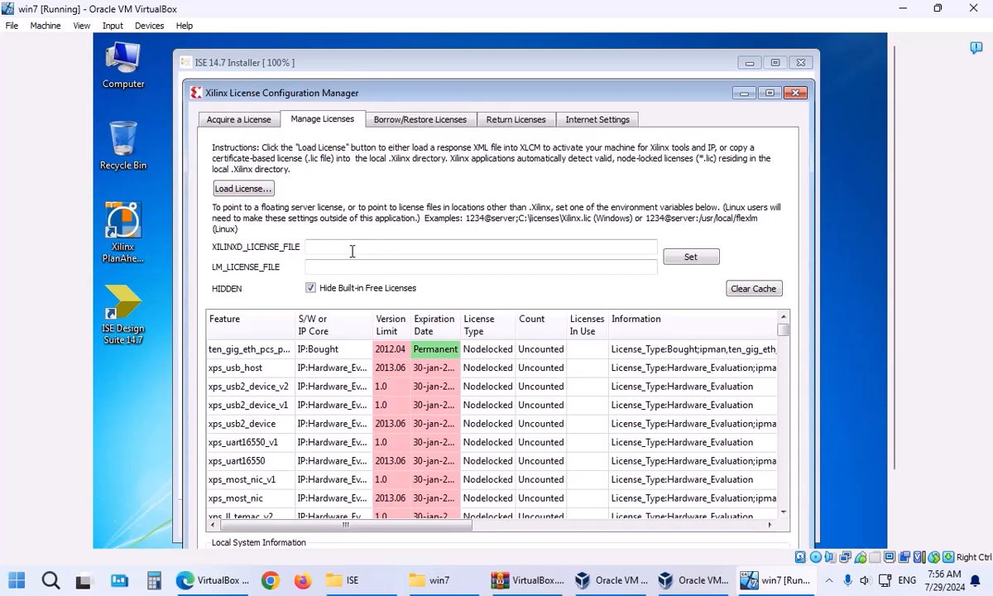
# Load the license file C:\Xilinx\xilinx_ise.lic, confirm success, and close the license manager.
pyautogui.click(242, 188)
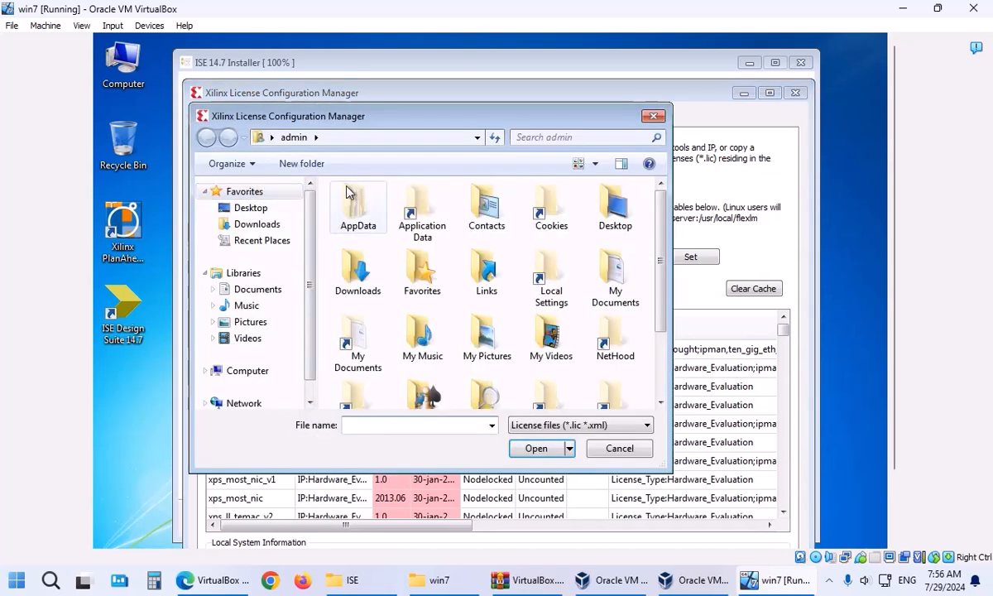
pyautogui.click(244, 370)
pyautogui.doubleClick(397, 217)
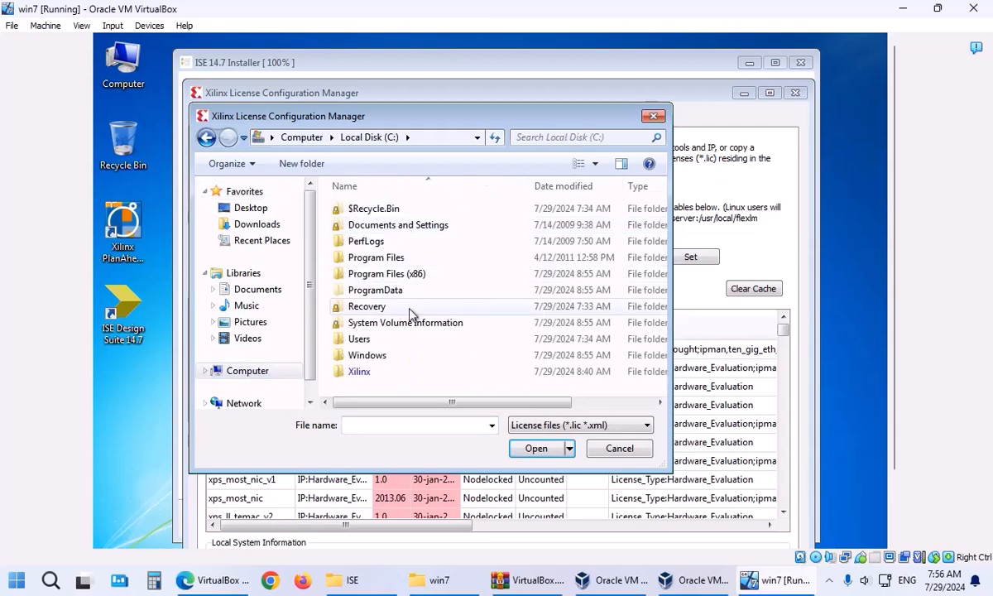
pyautogui.doubleClick(358, 372)
pyautogui.doubleClick(374, 225)
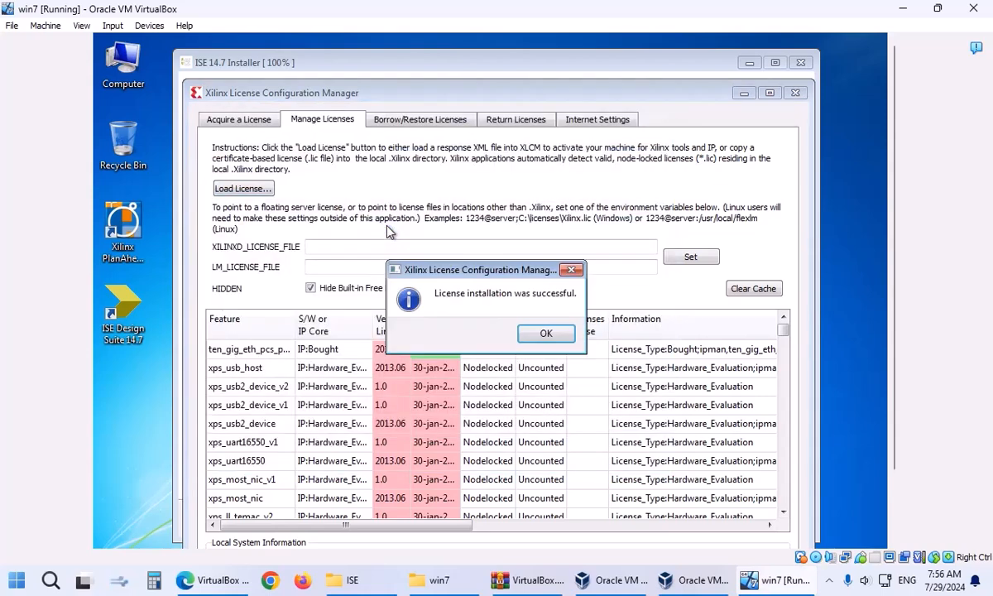
pyautogui.click(543, 334)
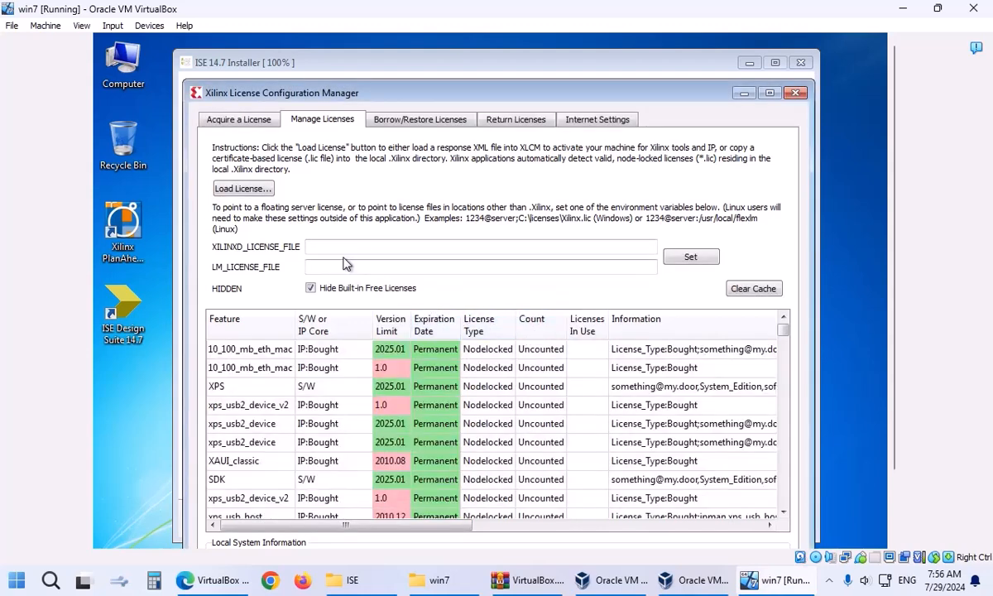
pyautogui.click(796, 93)
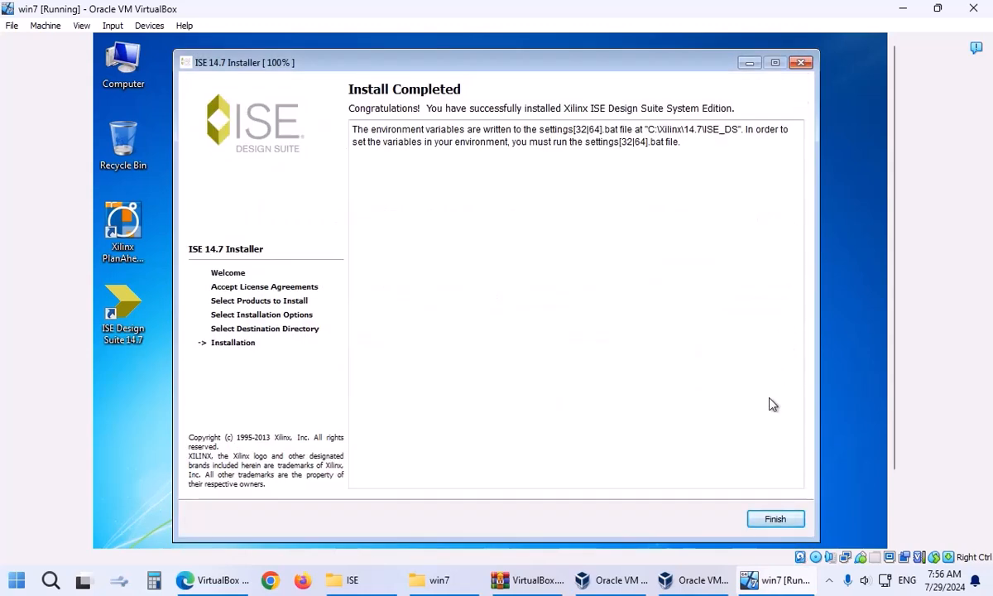
# Finish the installer, launch ISE Project Navigator 14.7 with startup tips disabled, then close it.
pyautogui.click(775, 518)
pyautogui.doubleClick(120, 313)
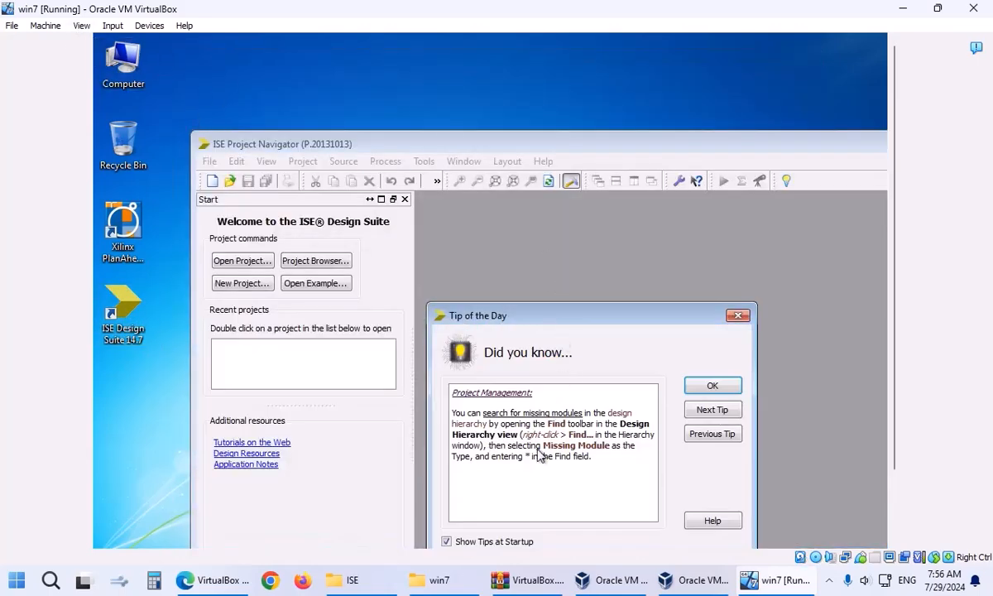
pyautogui.click(496, 539)
pyautogui.click(713, 385)
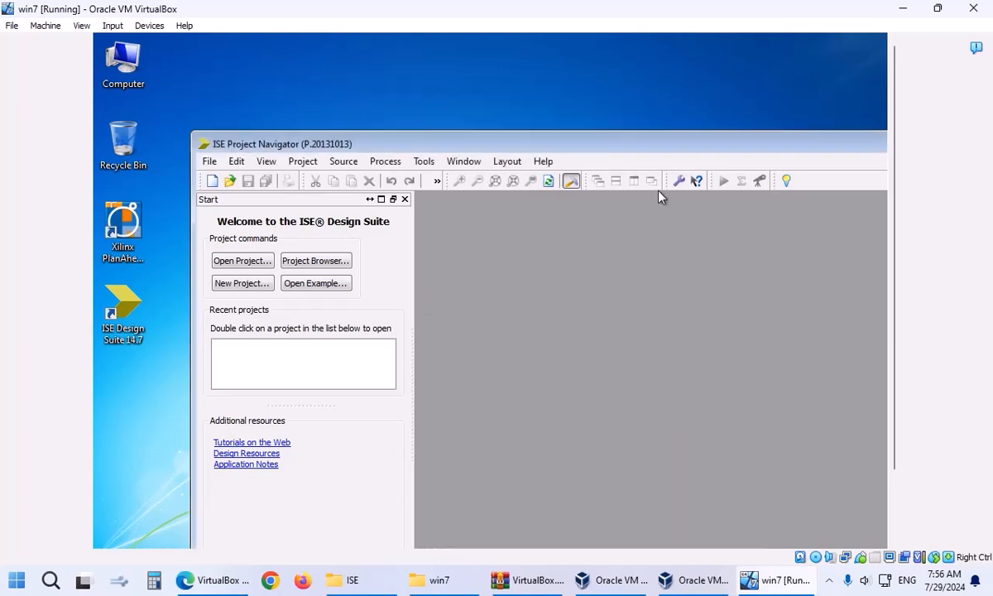
pyautogui.doubleClick(663, 149)
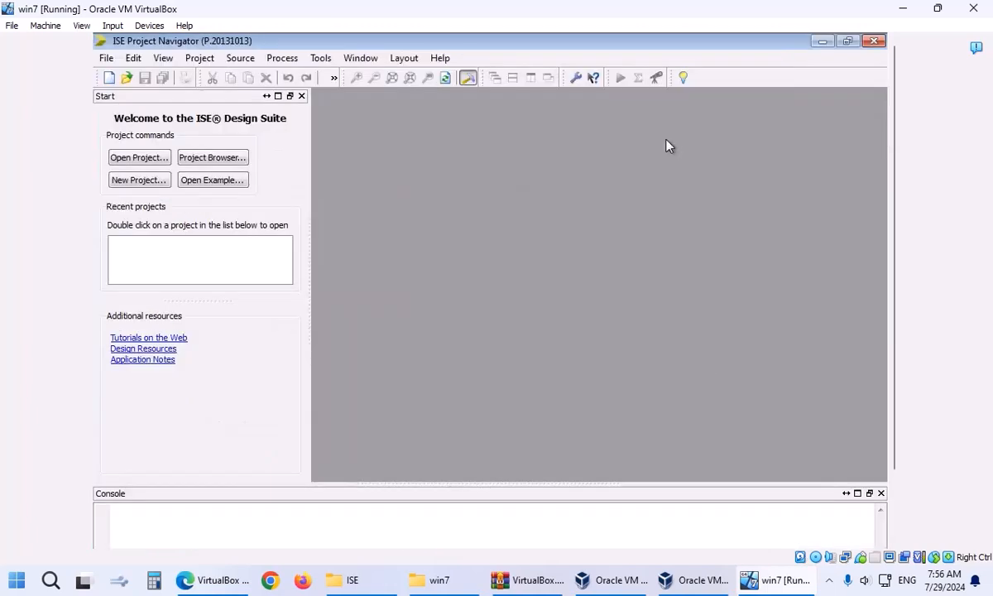
pyautogui.click(874, 41)
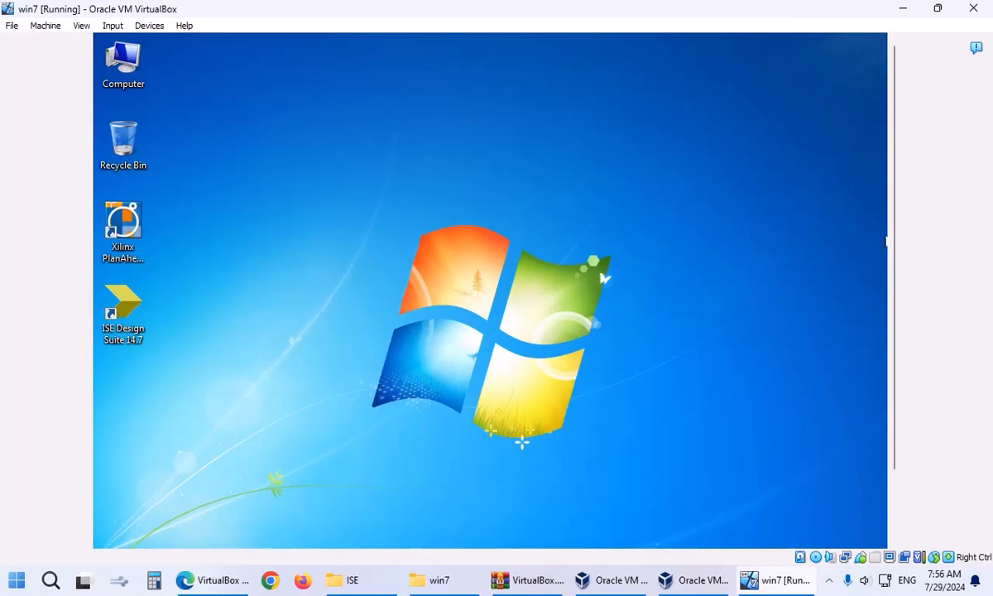
# Shut down the Windows 7 guest from the Start menu.
pyautogui.moveTo(894, 253); pyautogui.dragTo(887, 331)
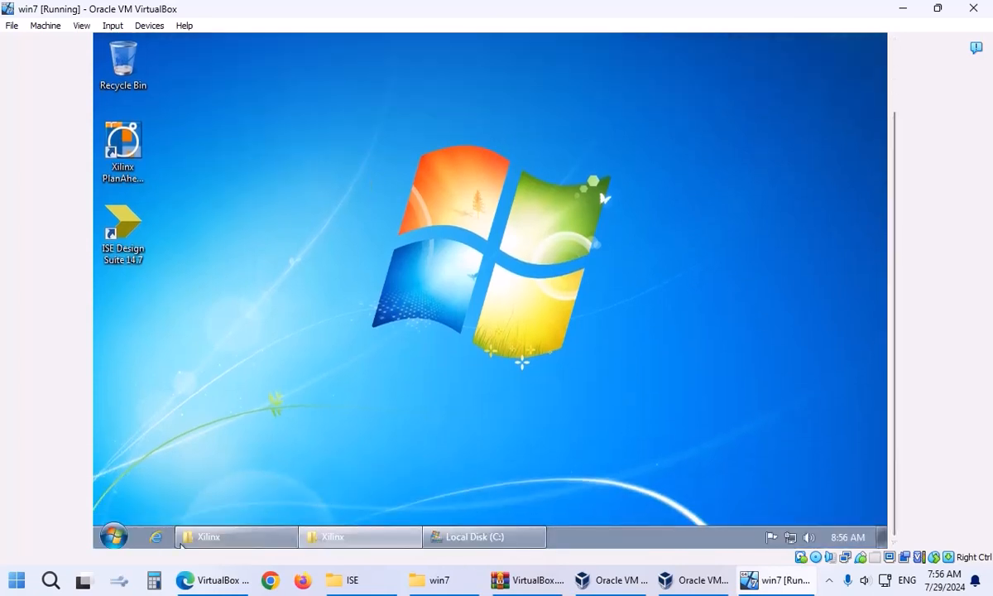
pyautogui.click(111, 536)
pyautogui.click(326, 502)
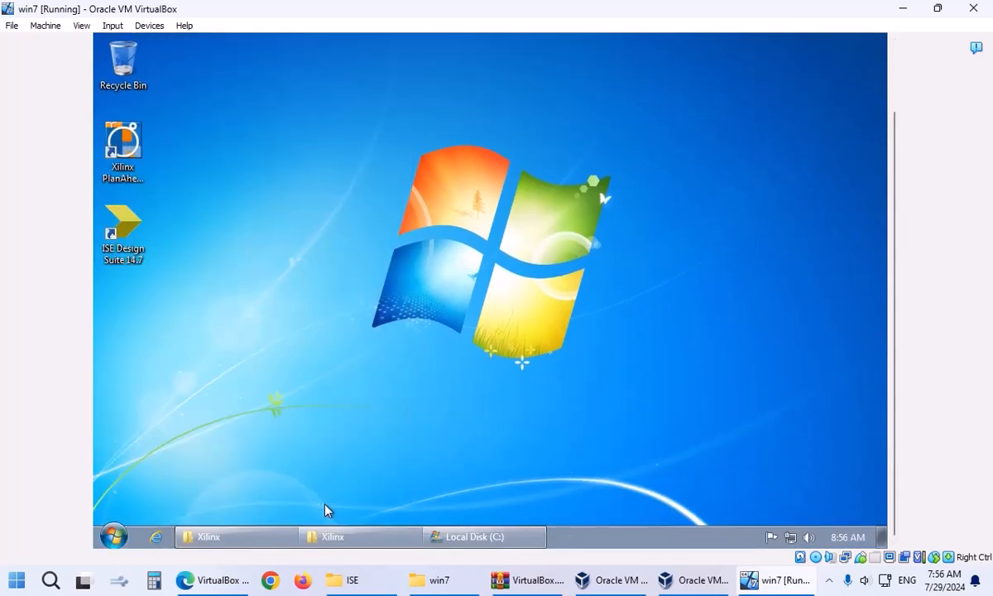